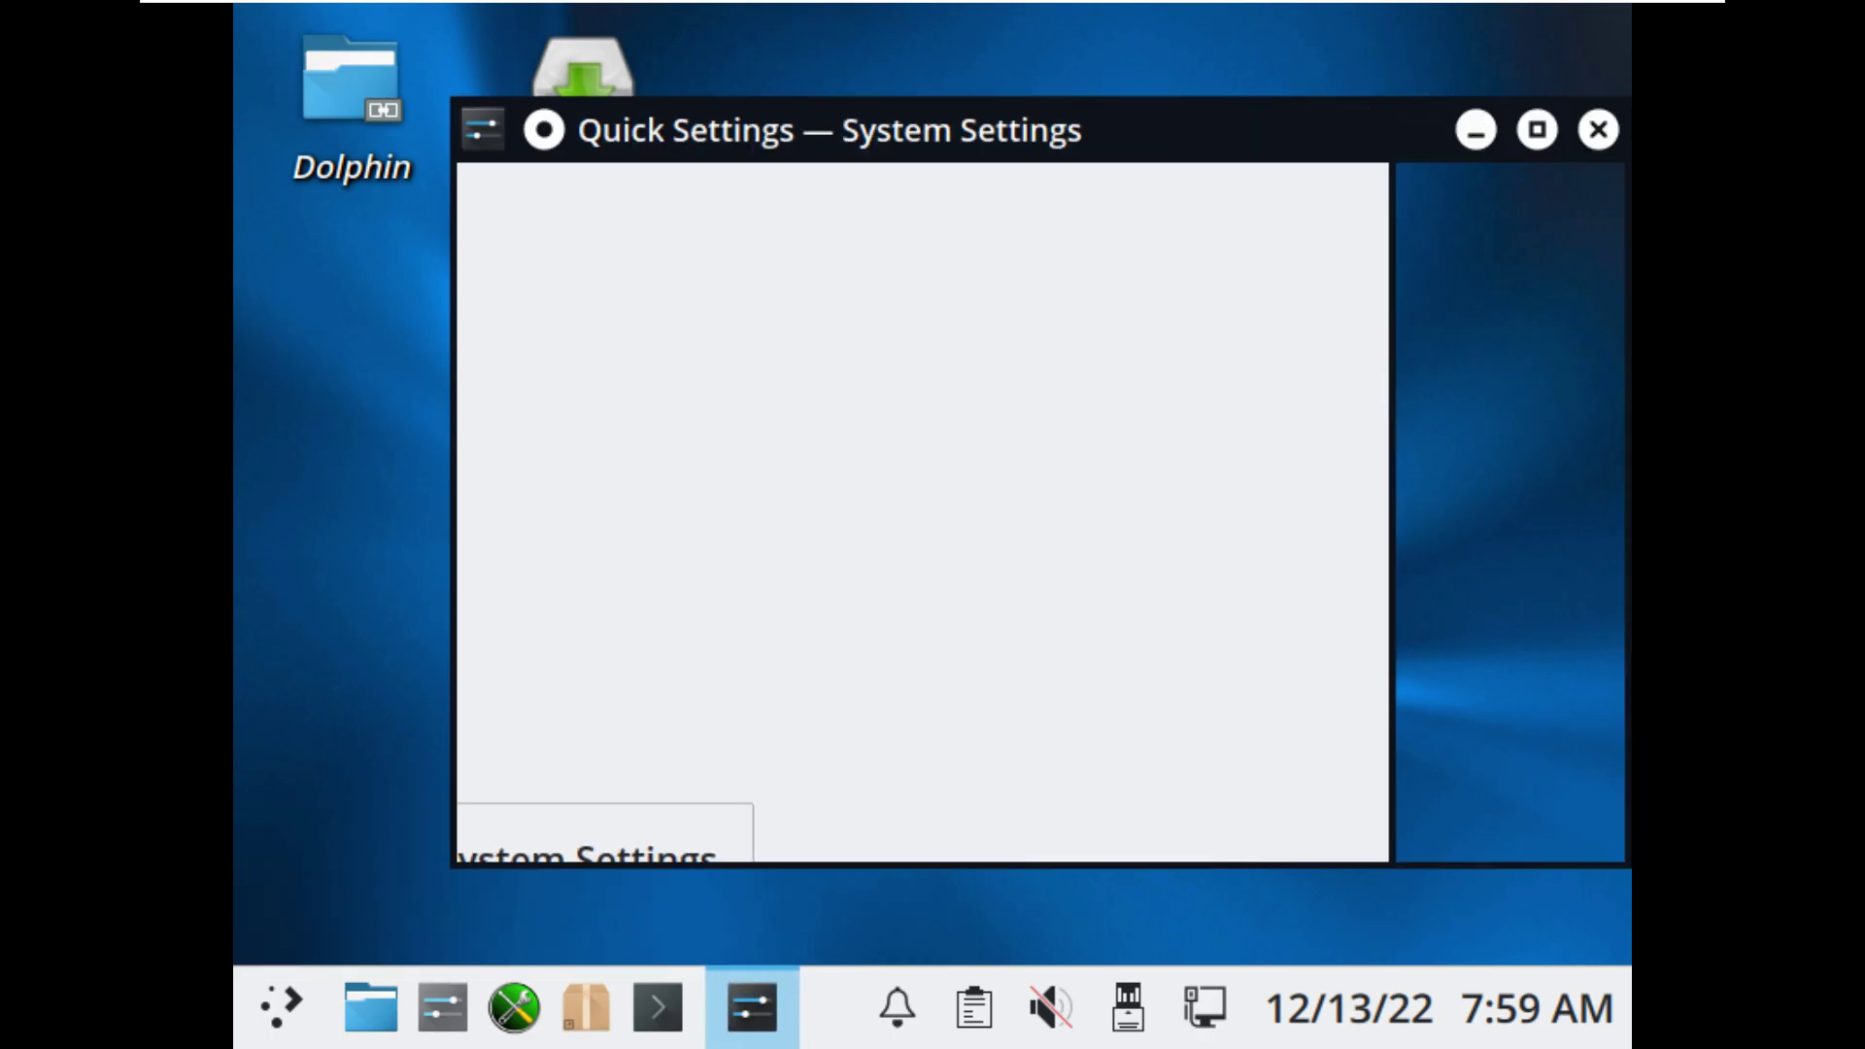
Step: Open the display configuration in System Settings and choose the 1920x1080 (16:9) resolution
scroll(688, 515, down, 10)
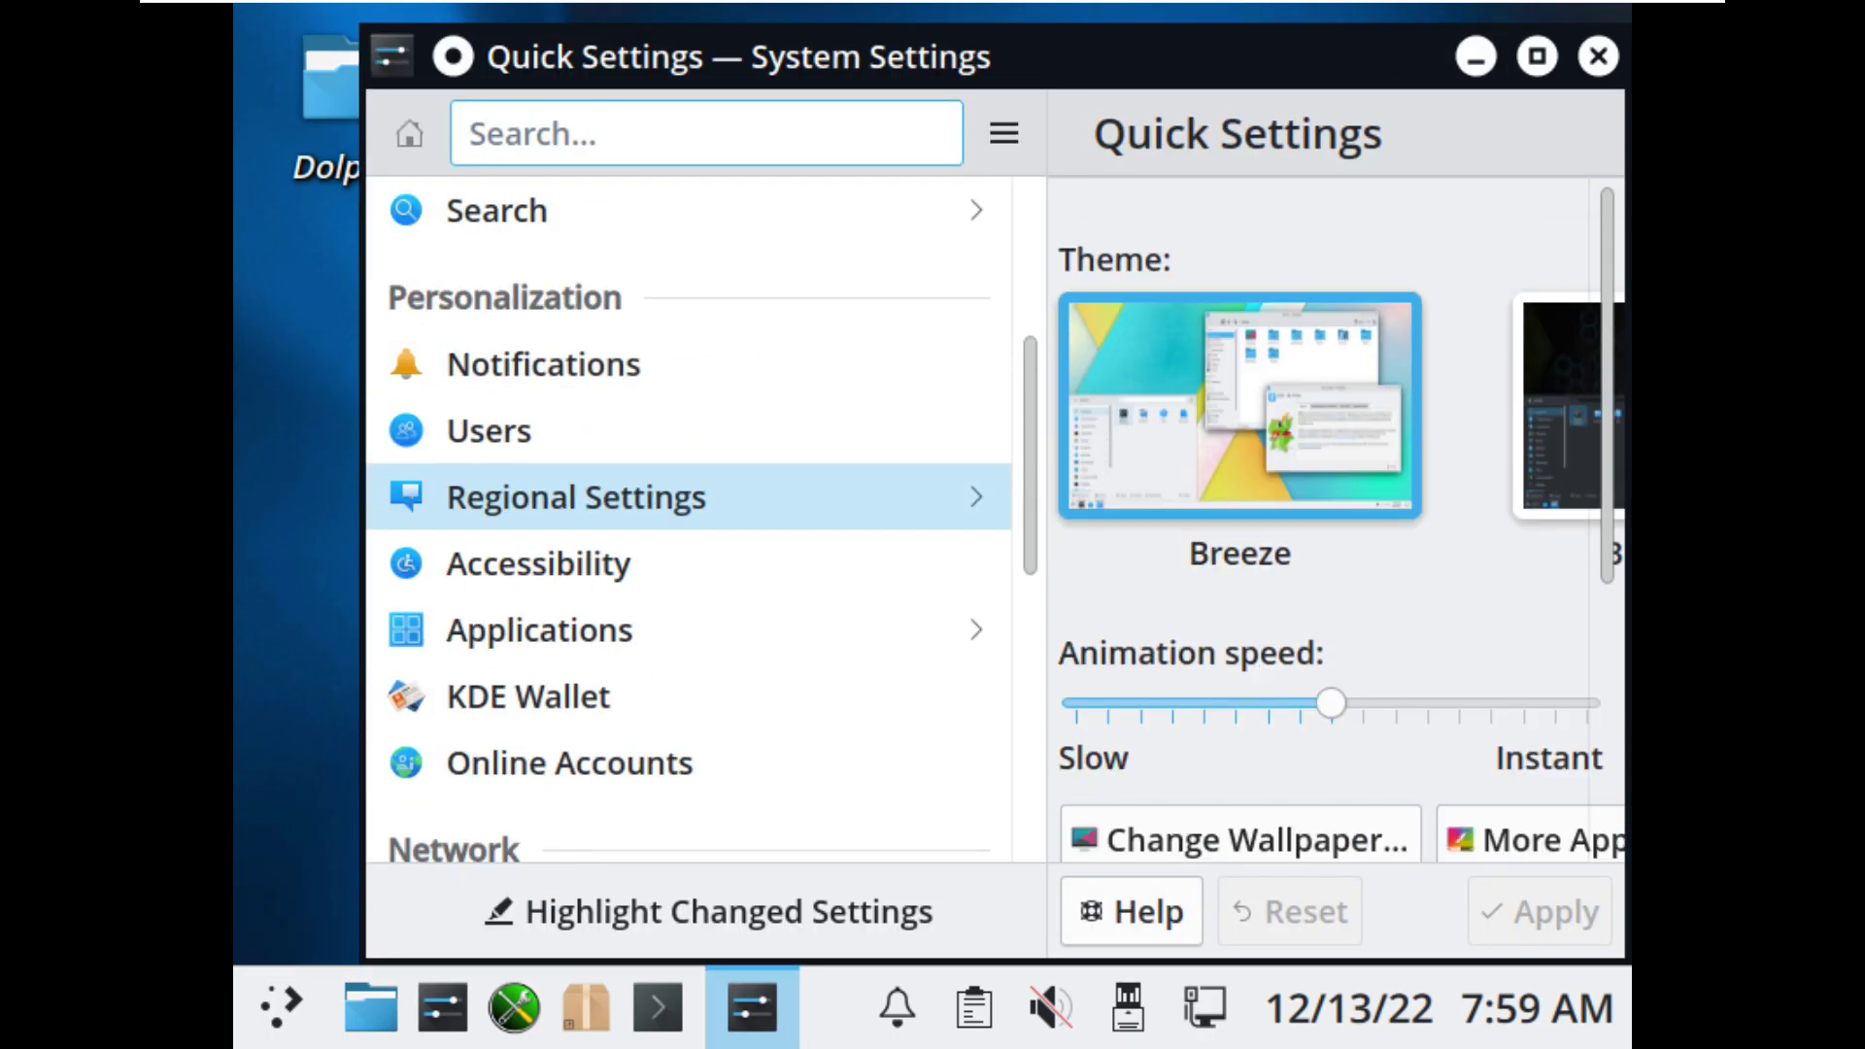
click(687, 470)
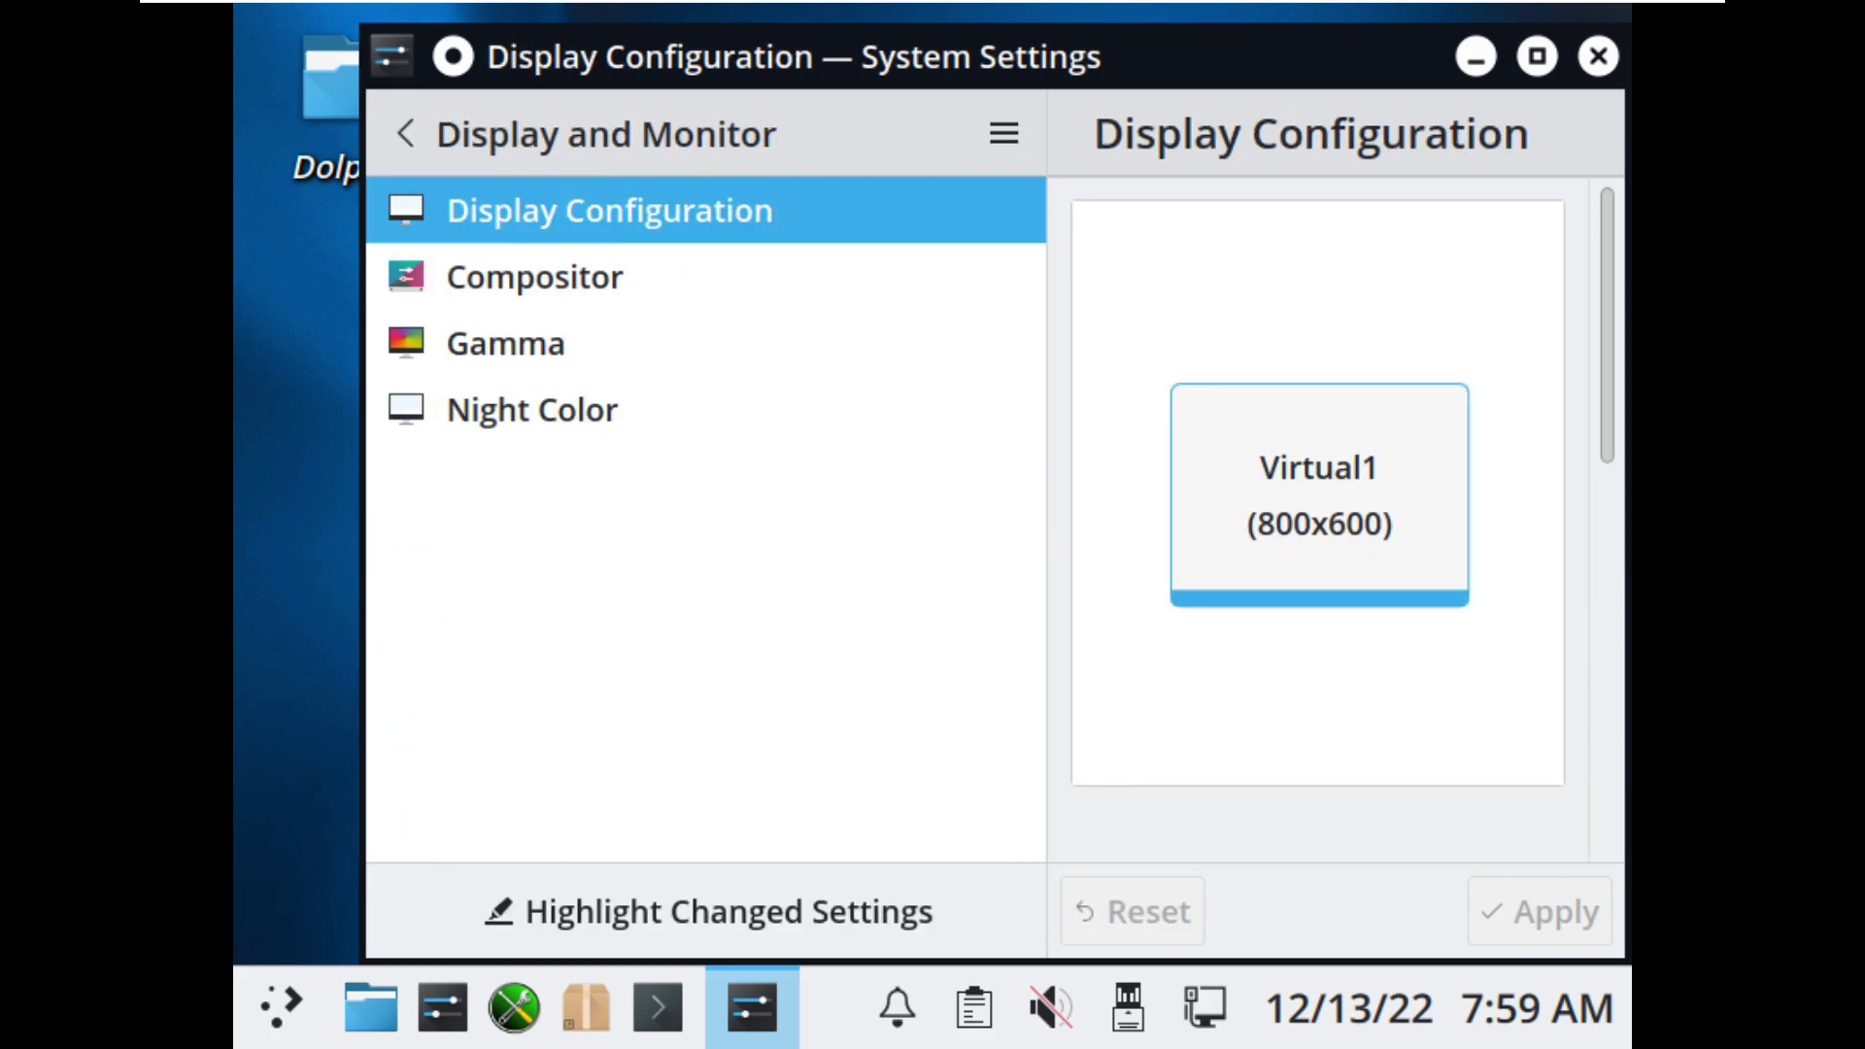
drag(1234, 57, 1052, 57)
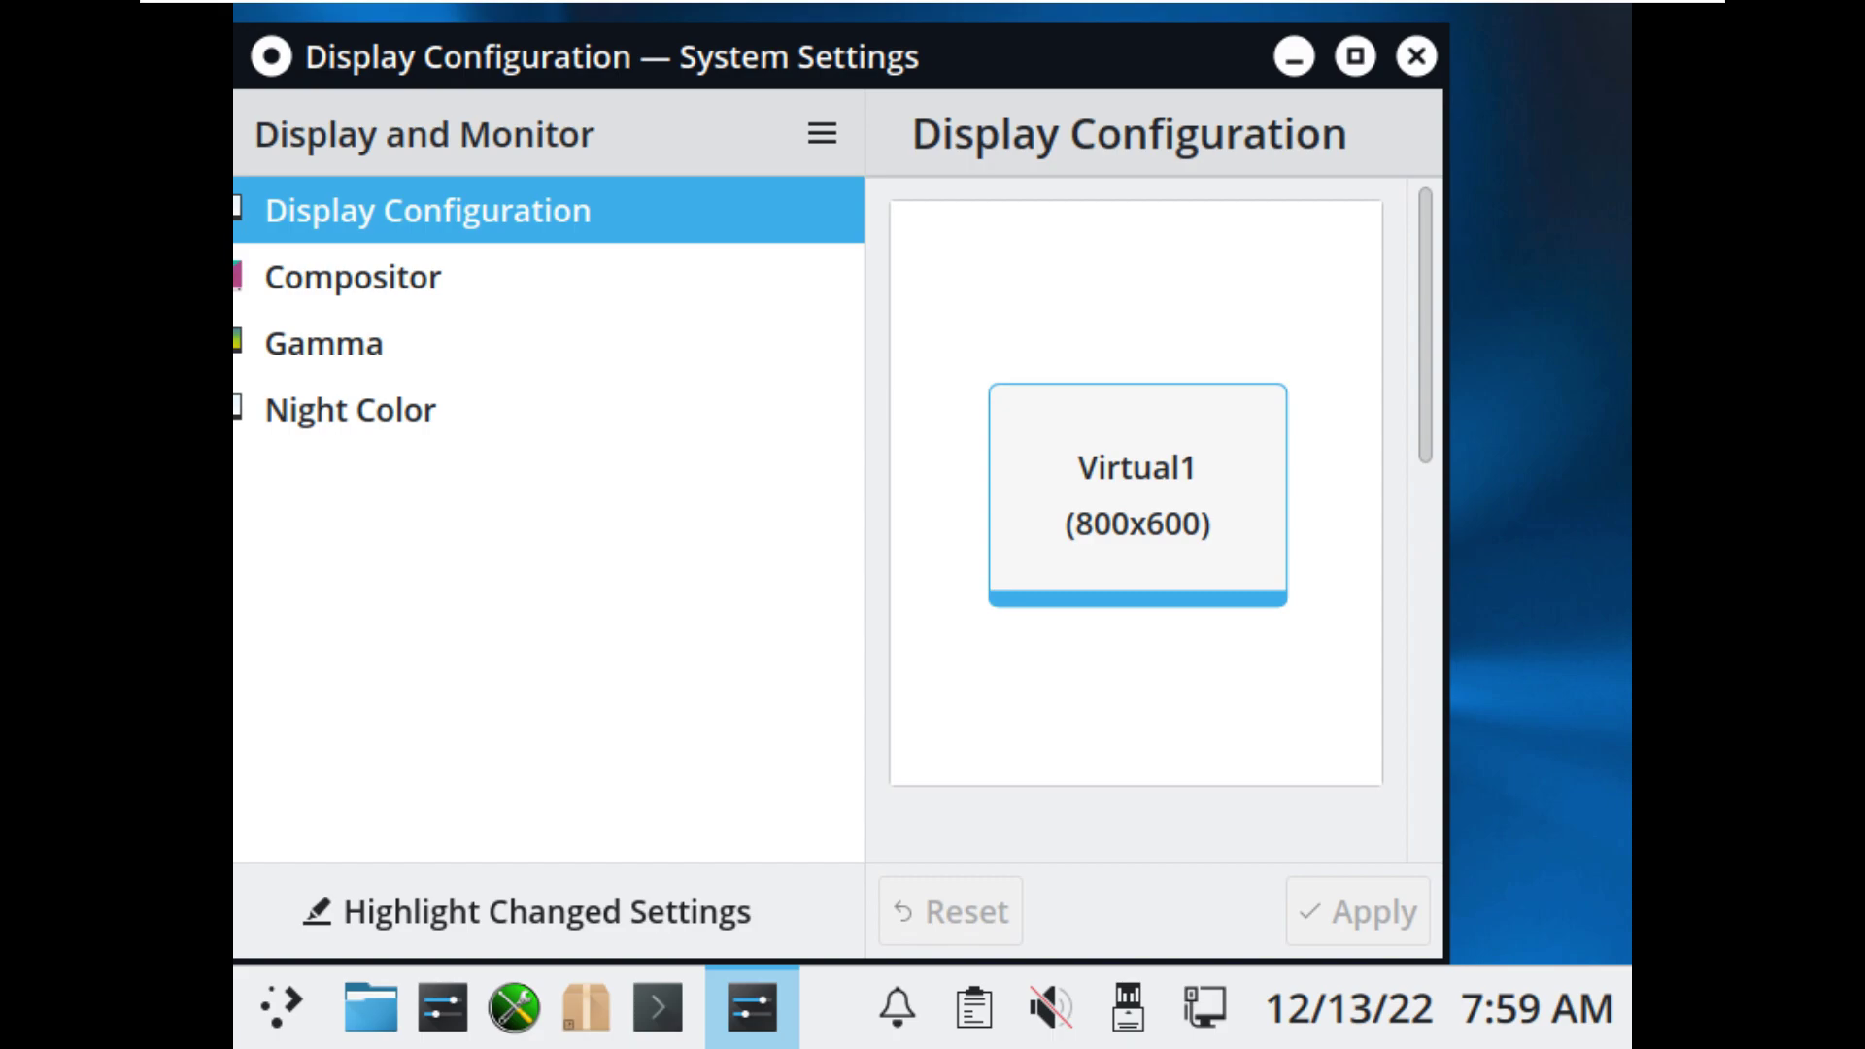
drag(1425, 325, 1425, 522)
click(1127, 497)
scroll(1107, 486, up, 5)
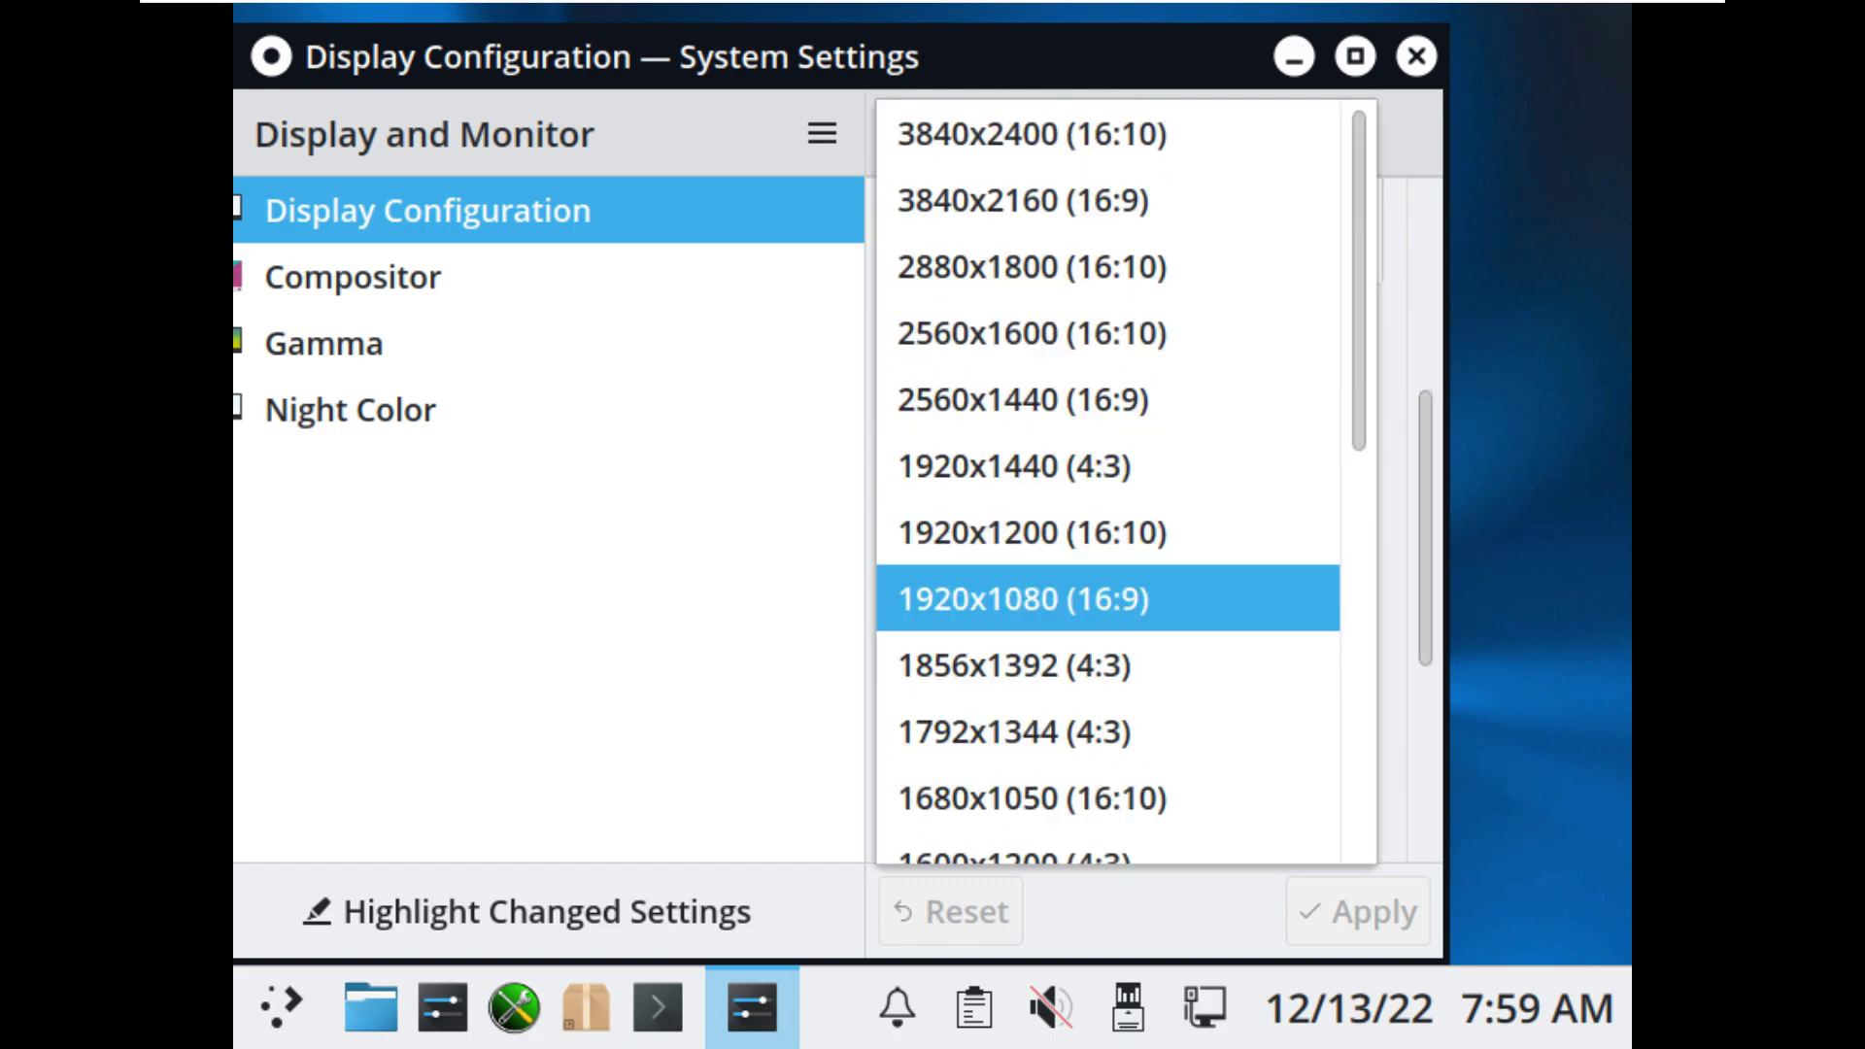
click(1020, 599)
Step: Set the global scale to 150%, apply and keep the new display configuration, and close System Settings
scroll(1020, 598, down, 5)
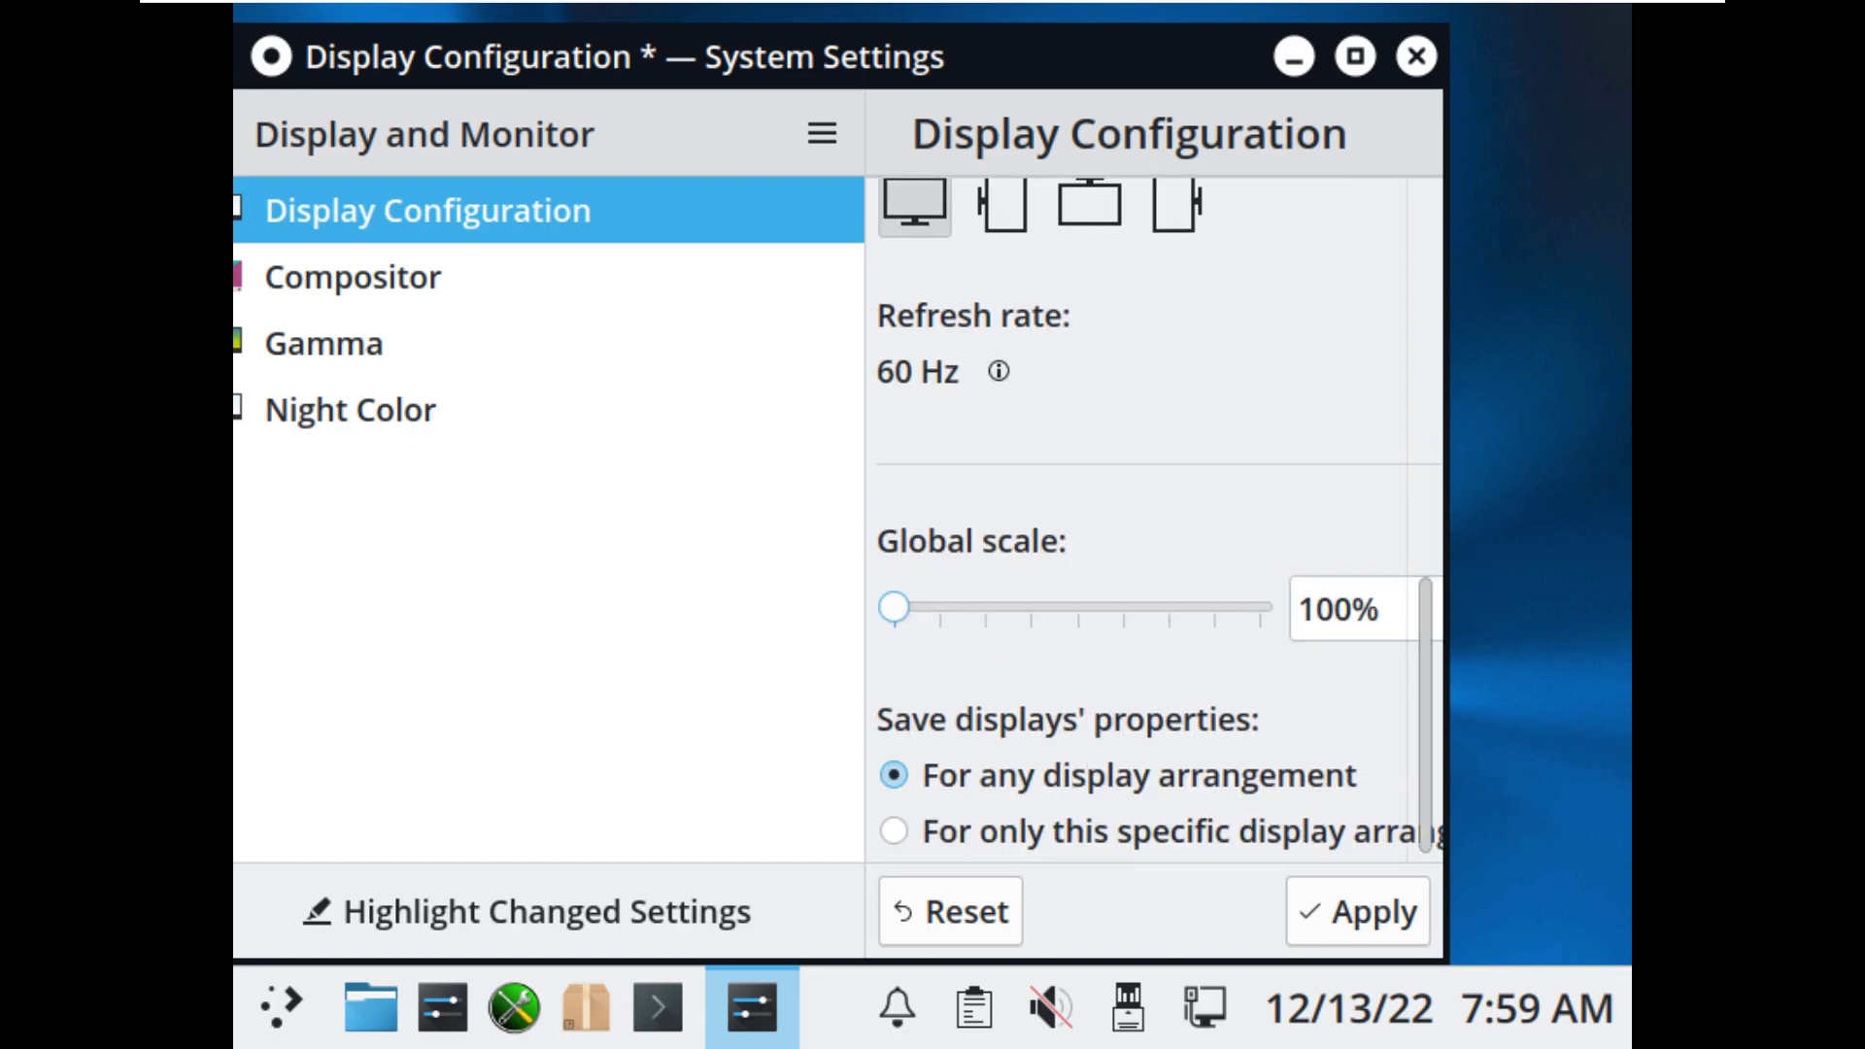
drag(893, 607, 985, 607)
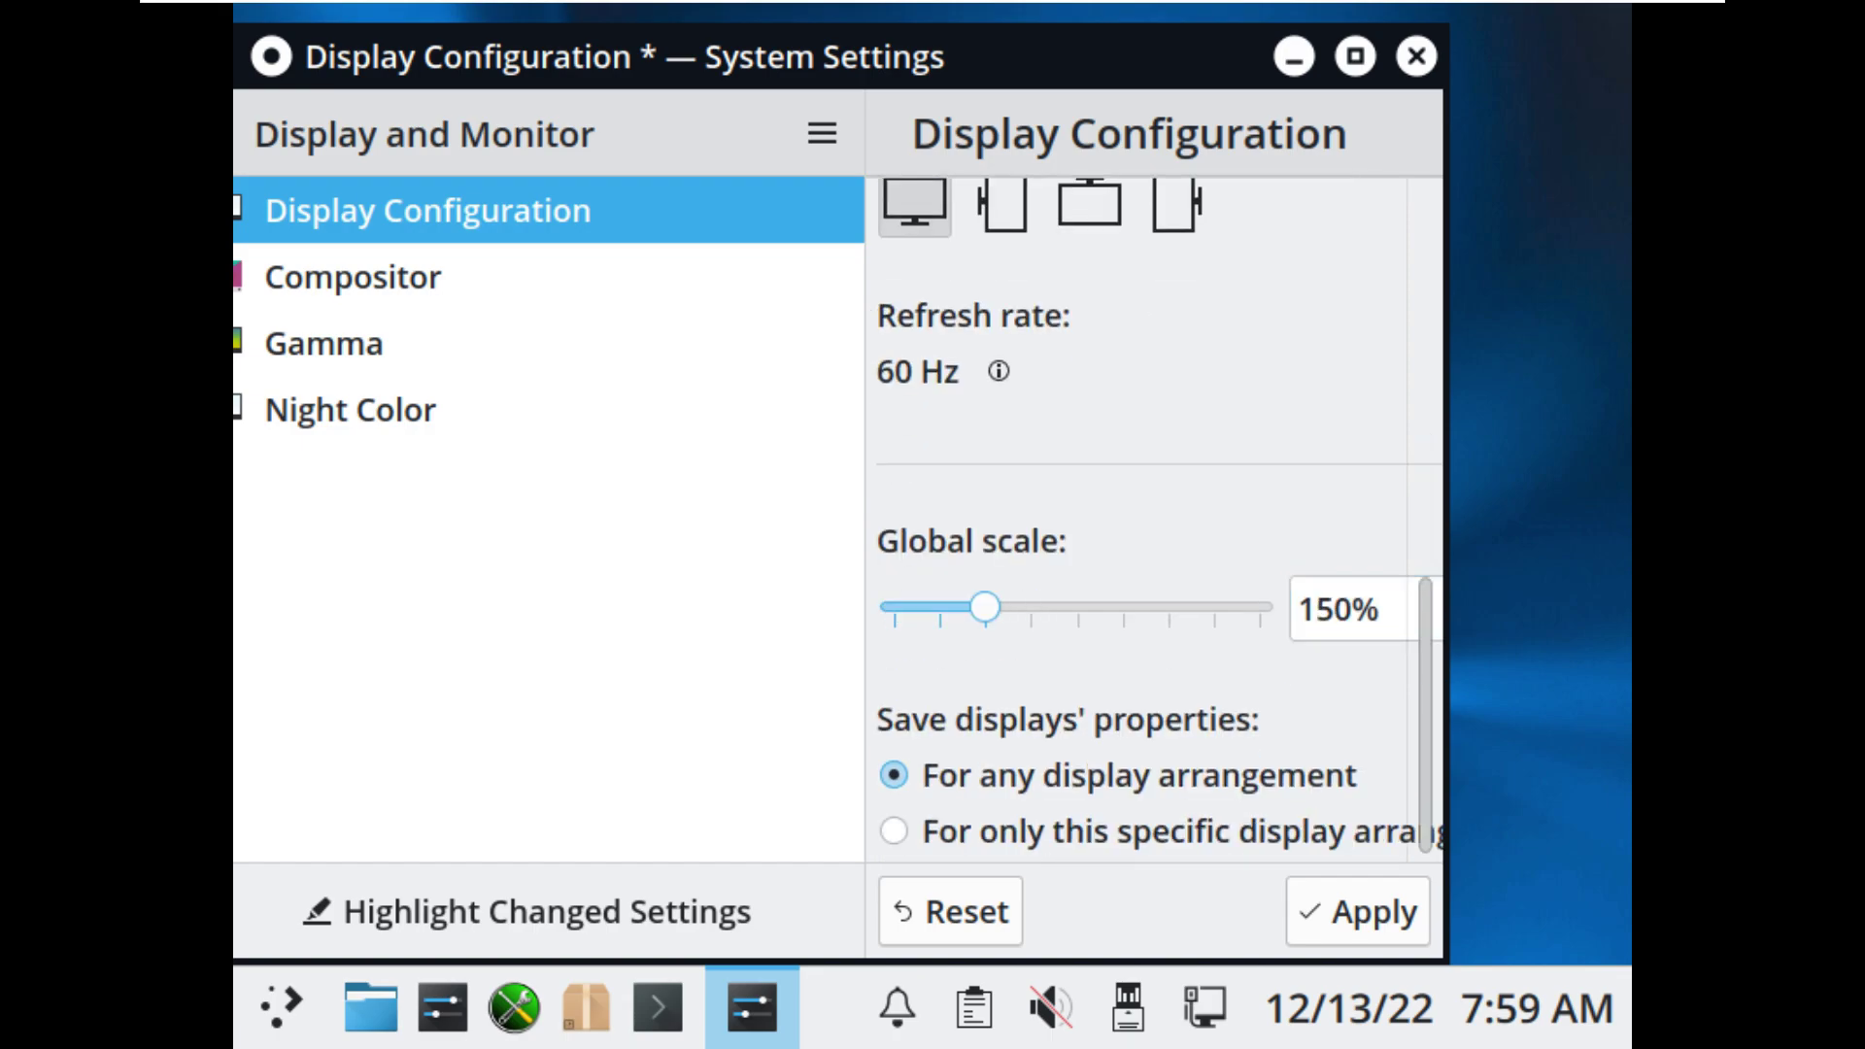
click(1358, 911)
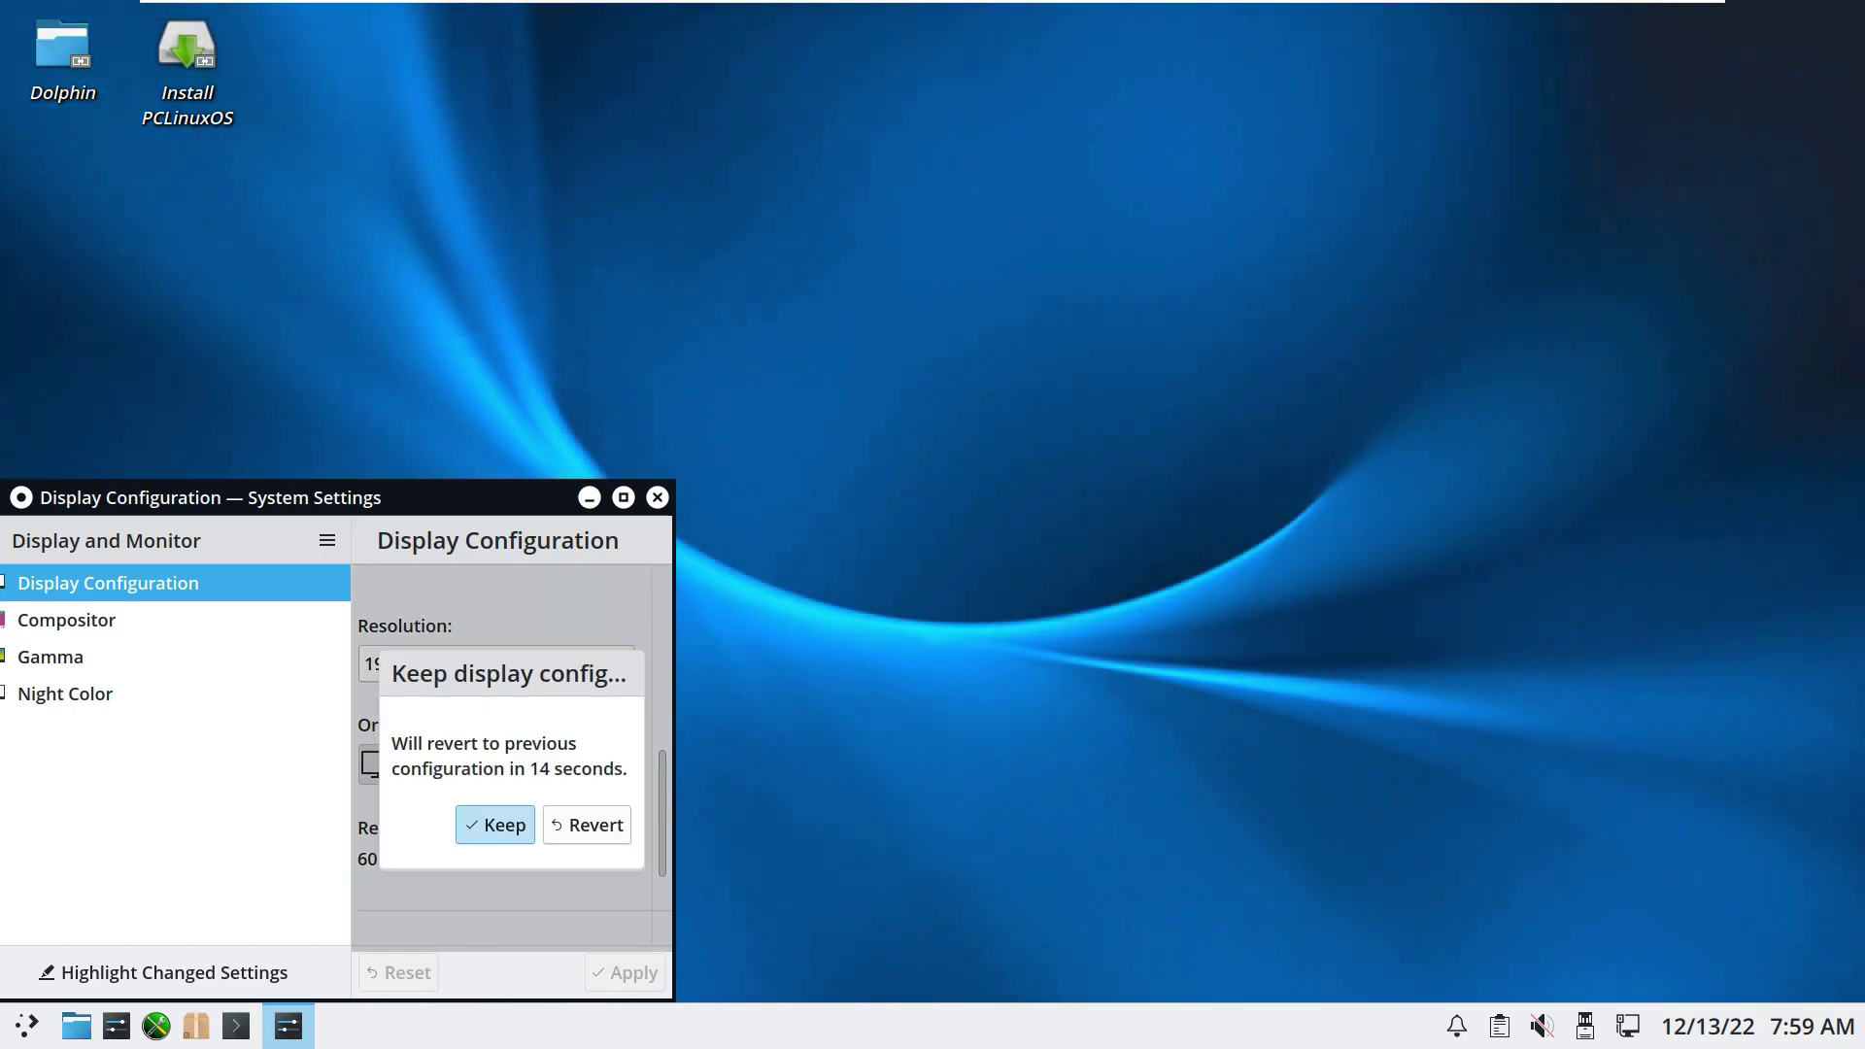
click(495, 824)
drag(466, 497, 1033, 155)
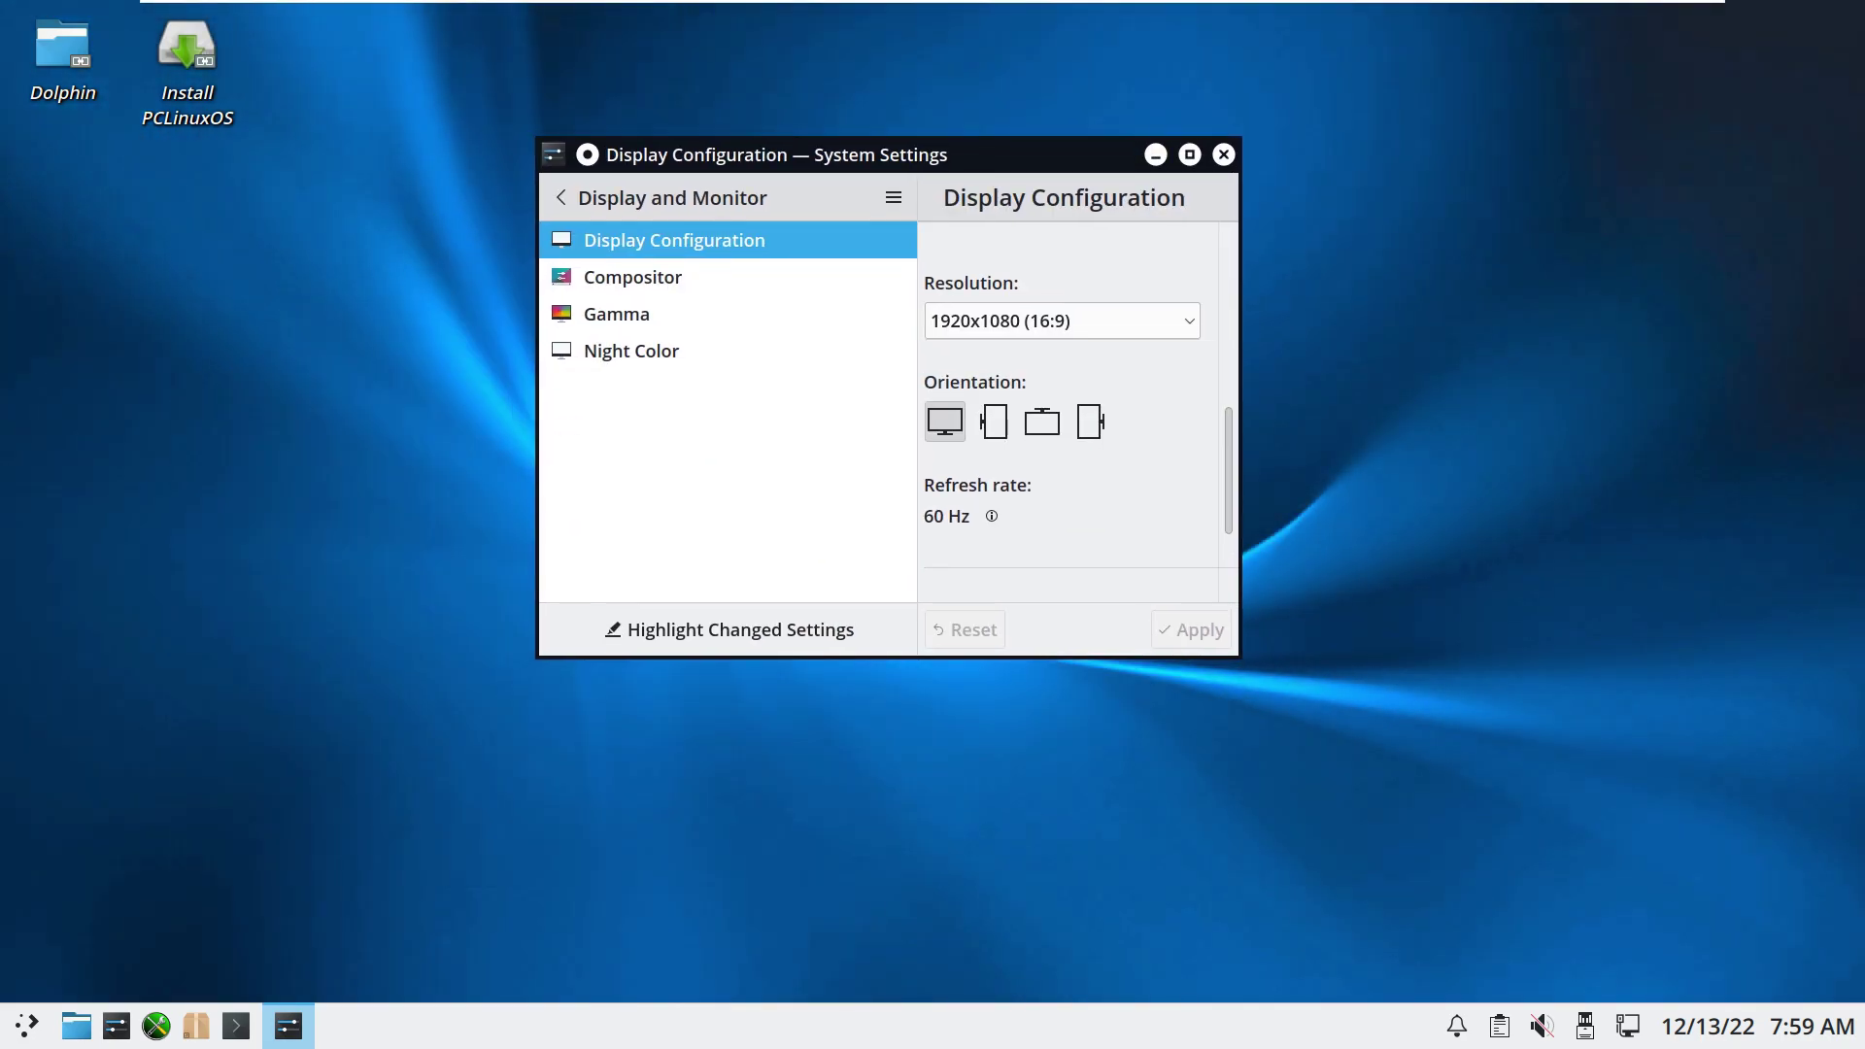
click(1224, 154)
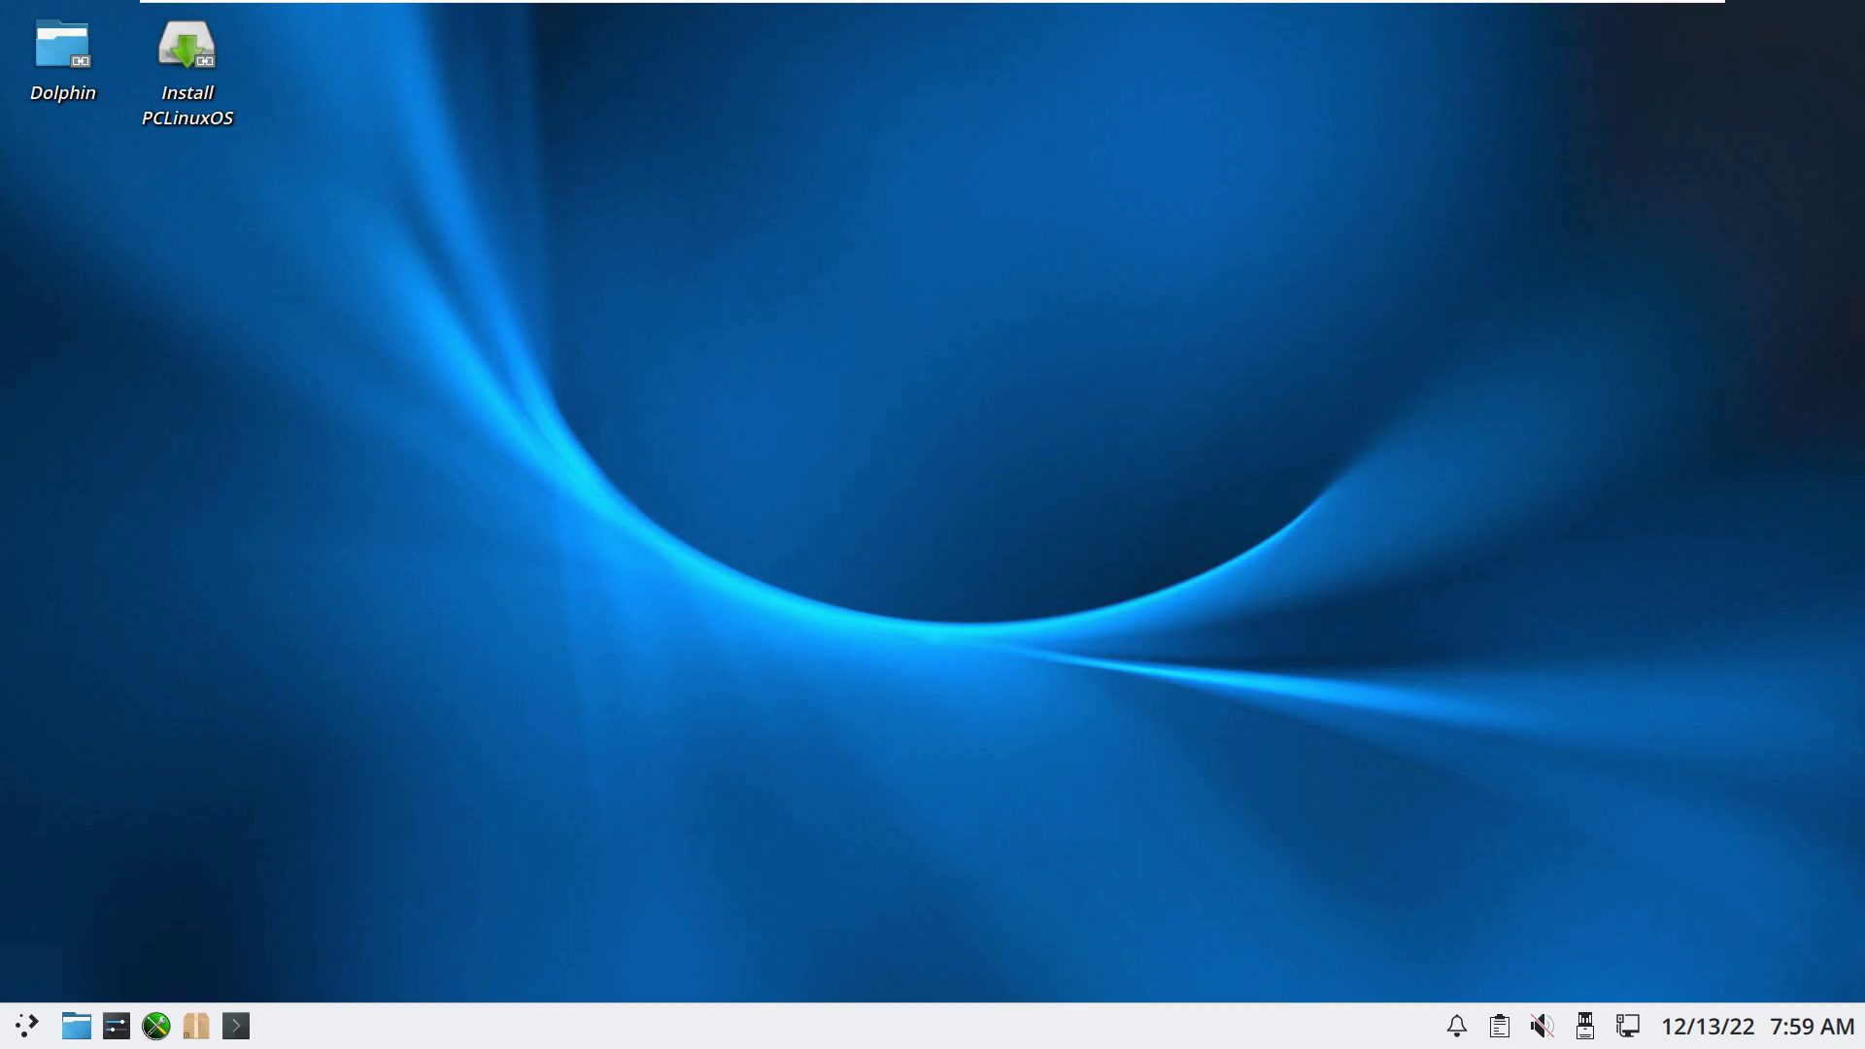
Step: Log out of the current guest desktop session
click(27, 1026)
mouse_move(76, 931)
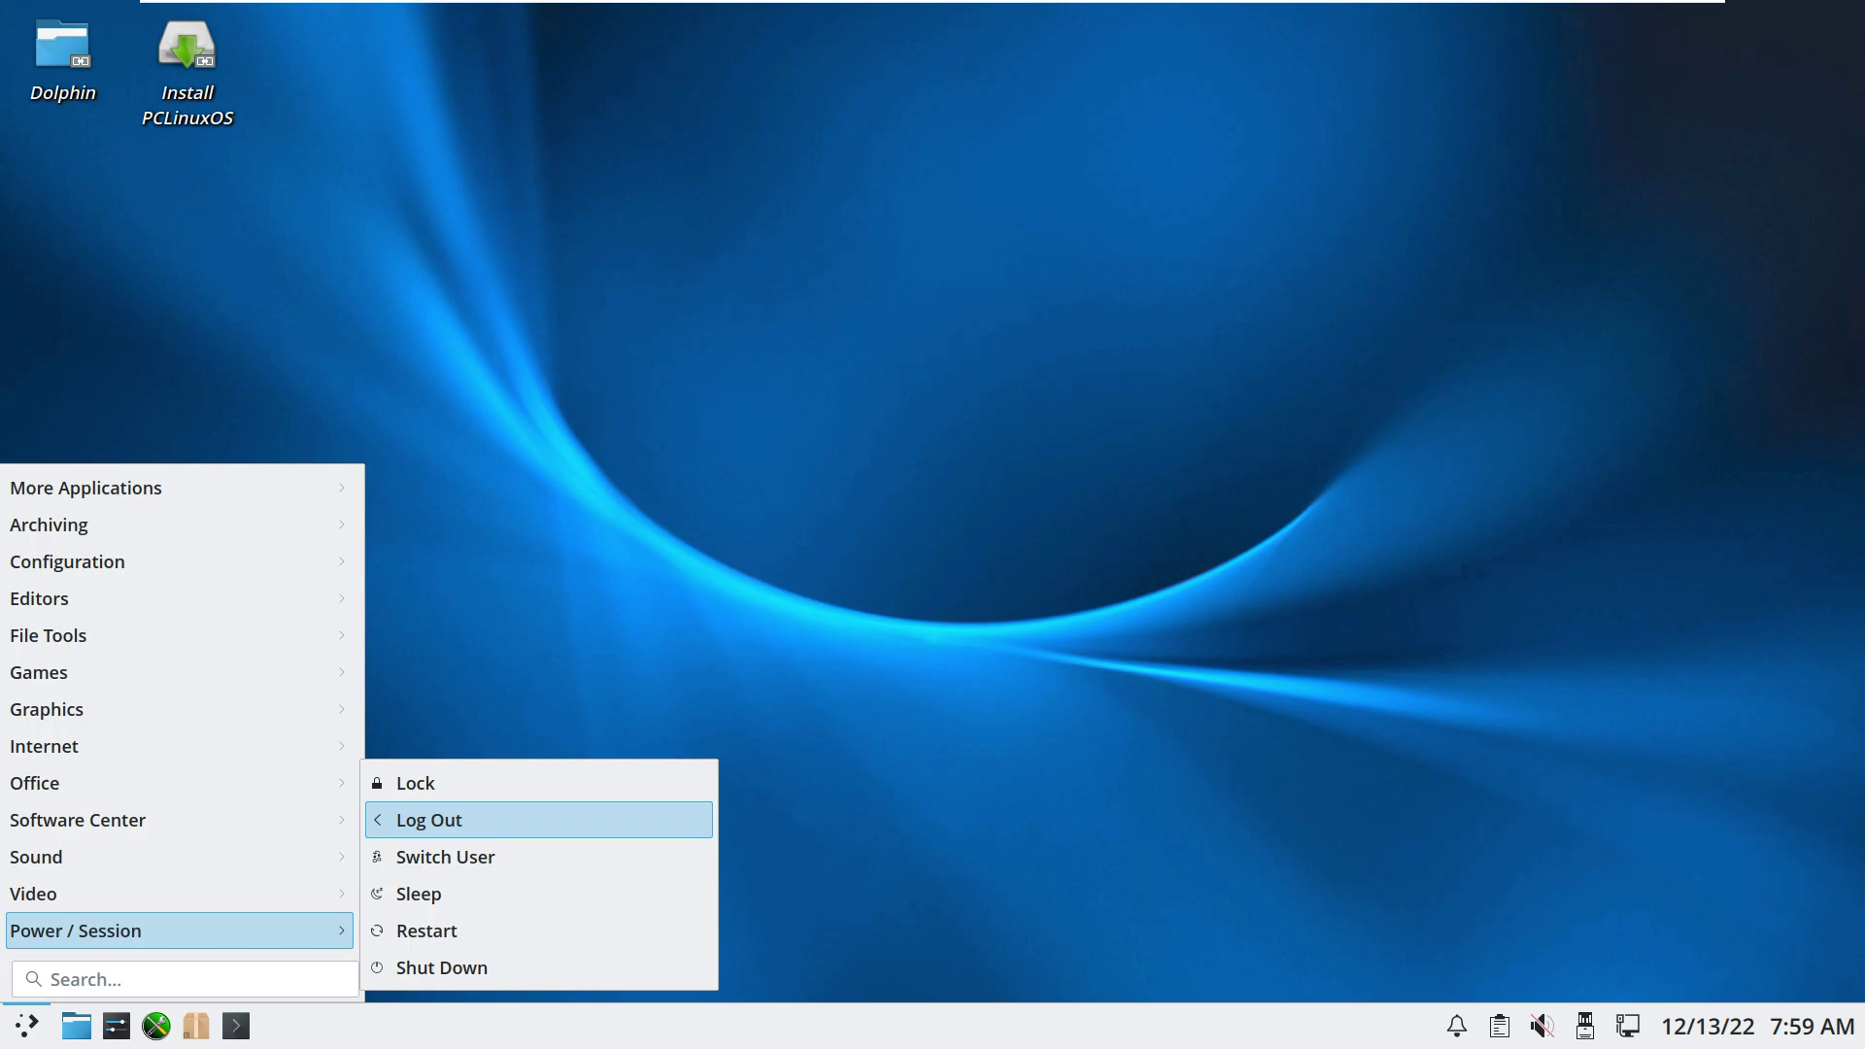
click(429, 820)
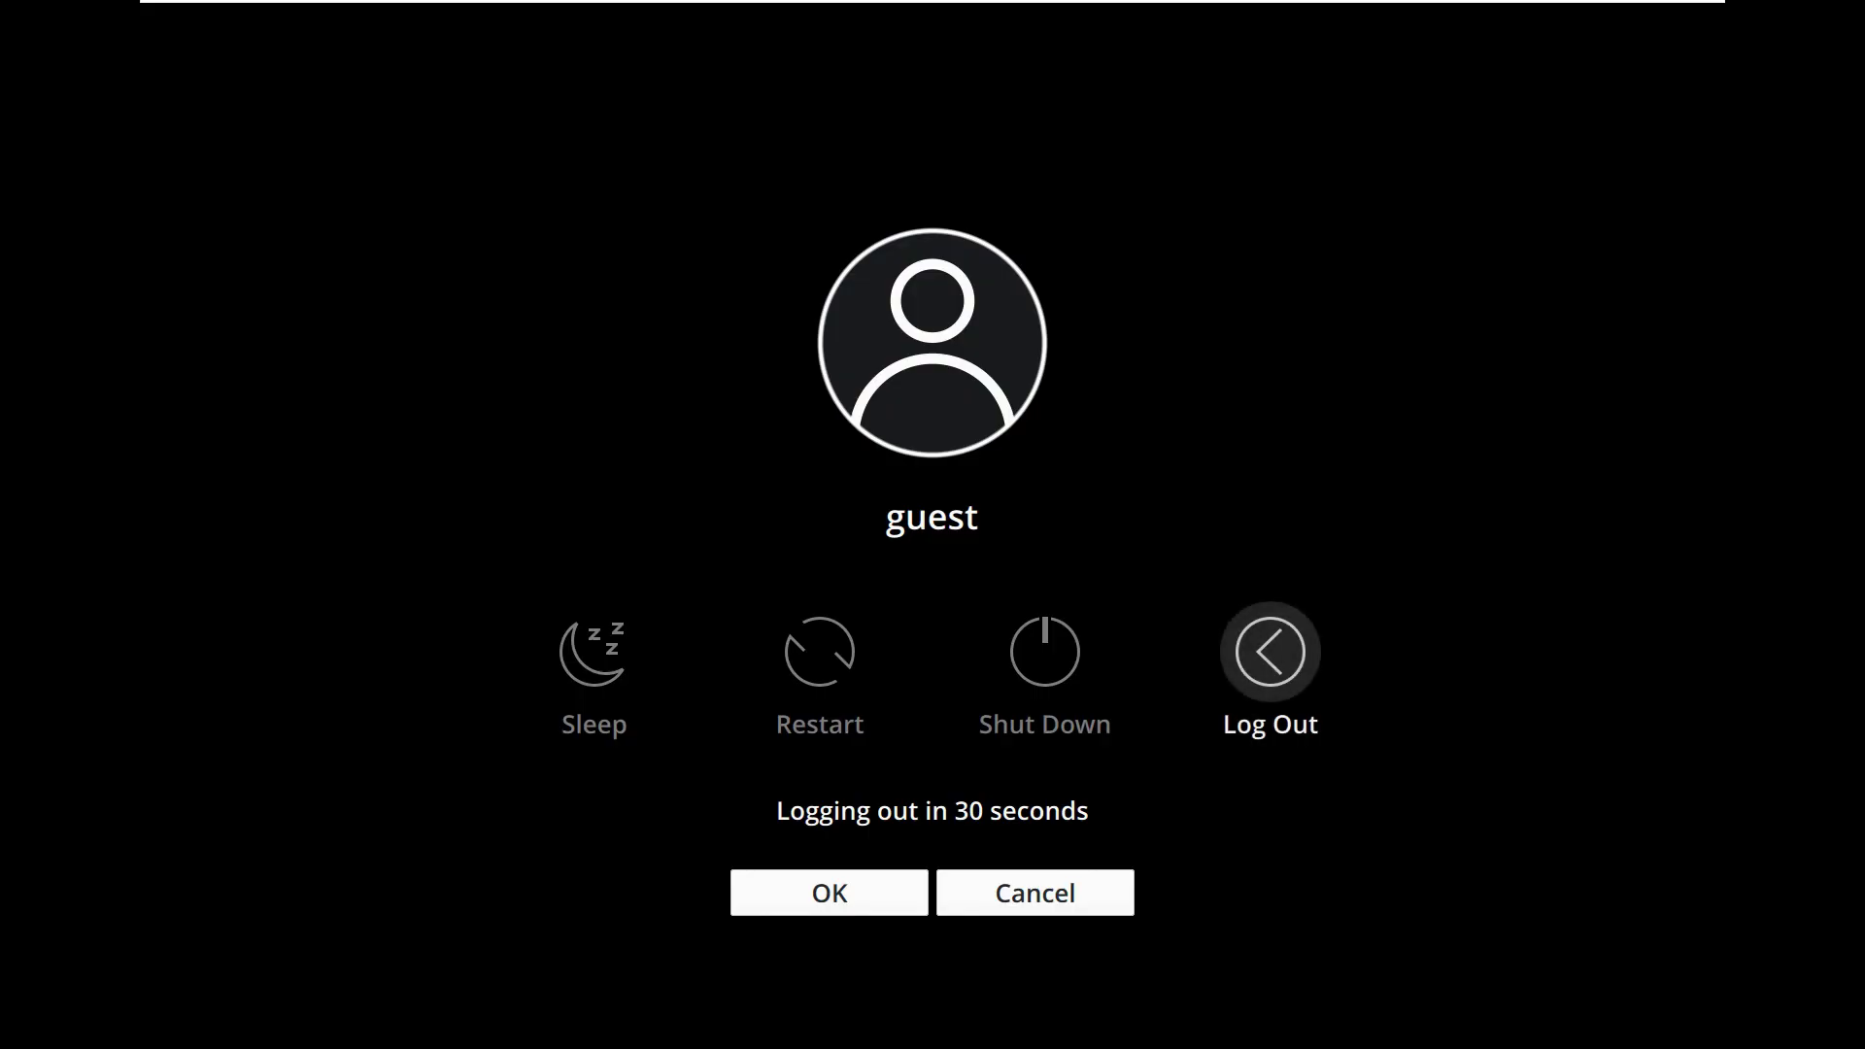
click(1271, 651)
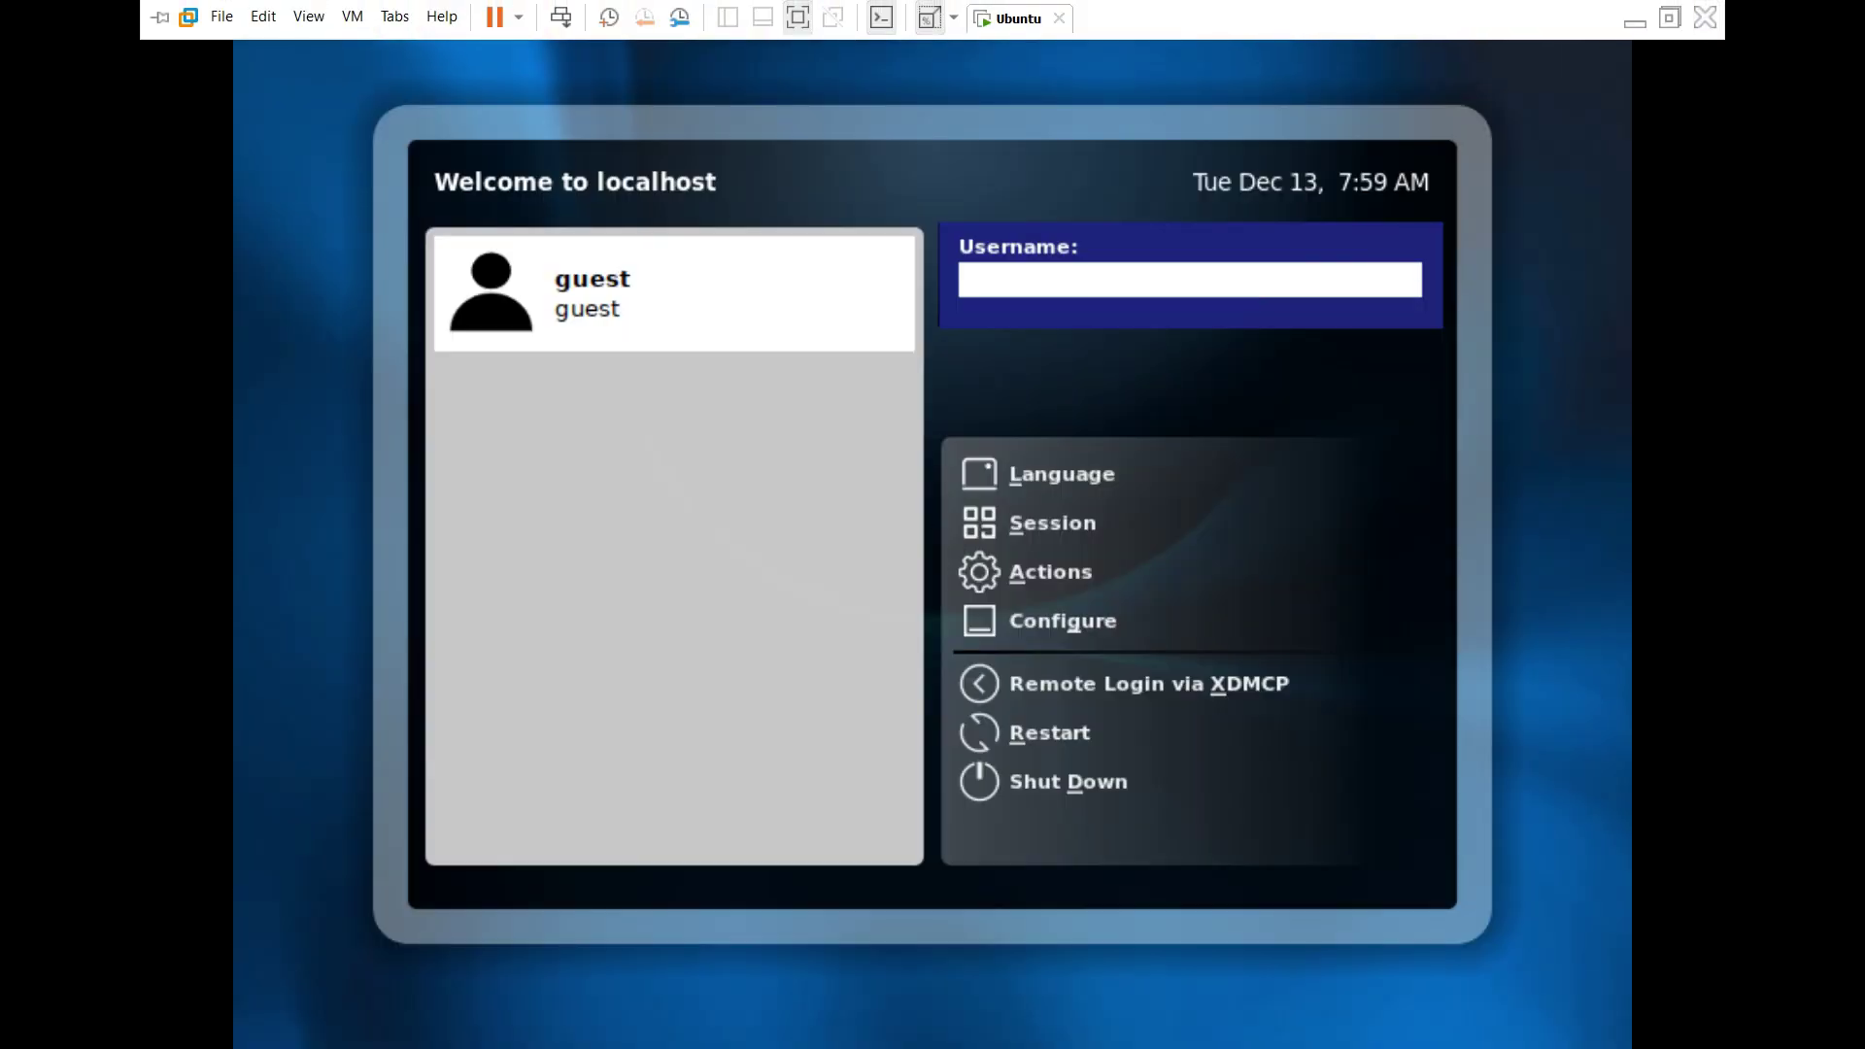
Step: Toggle the virtual machine's stretched display and log back in with the guest account
click(929, 17)
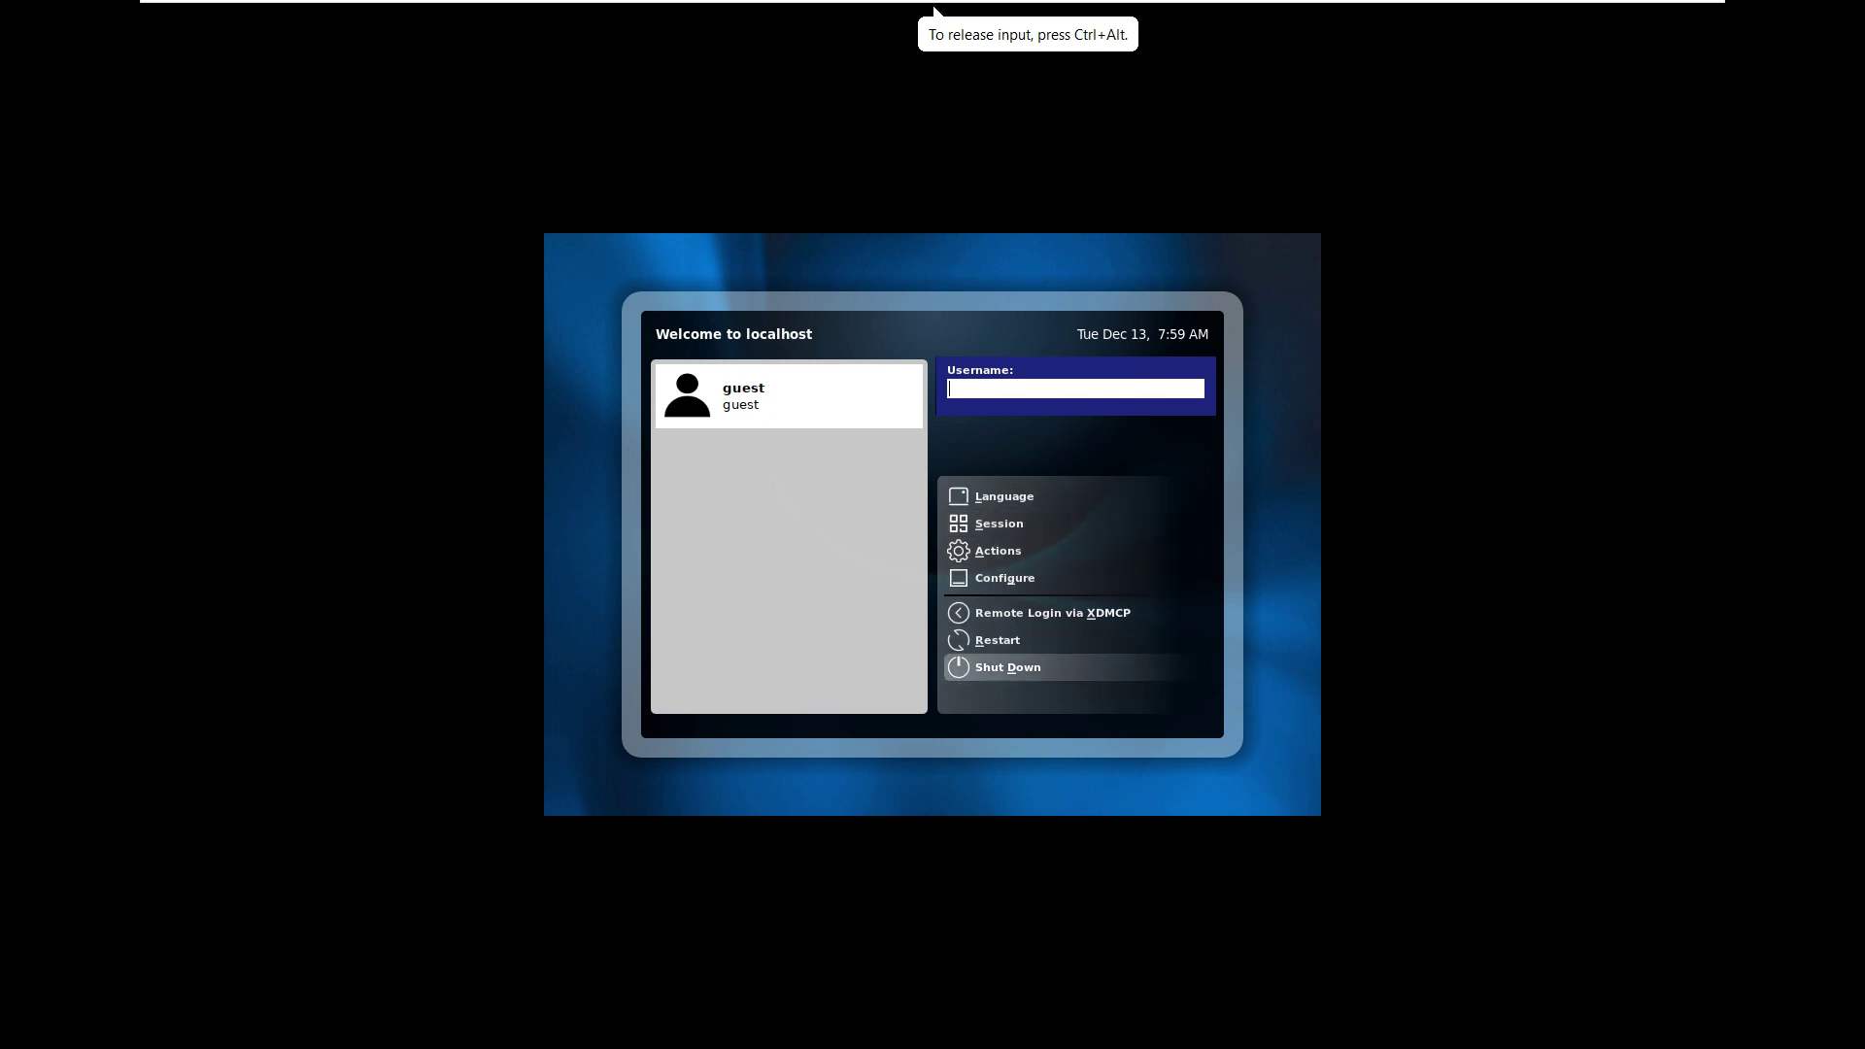
click(788, 396)
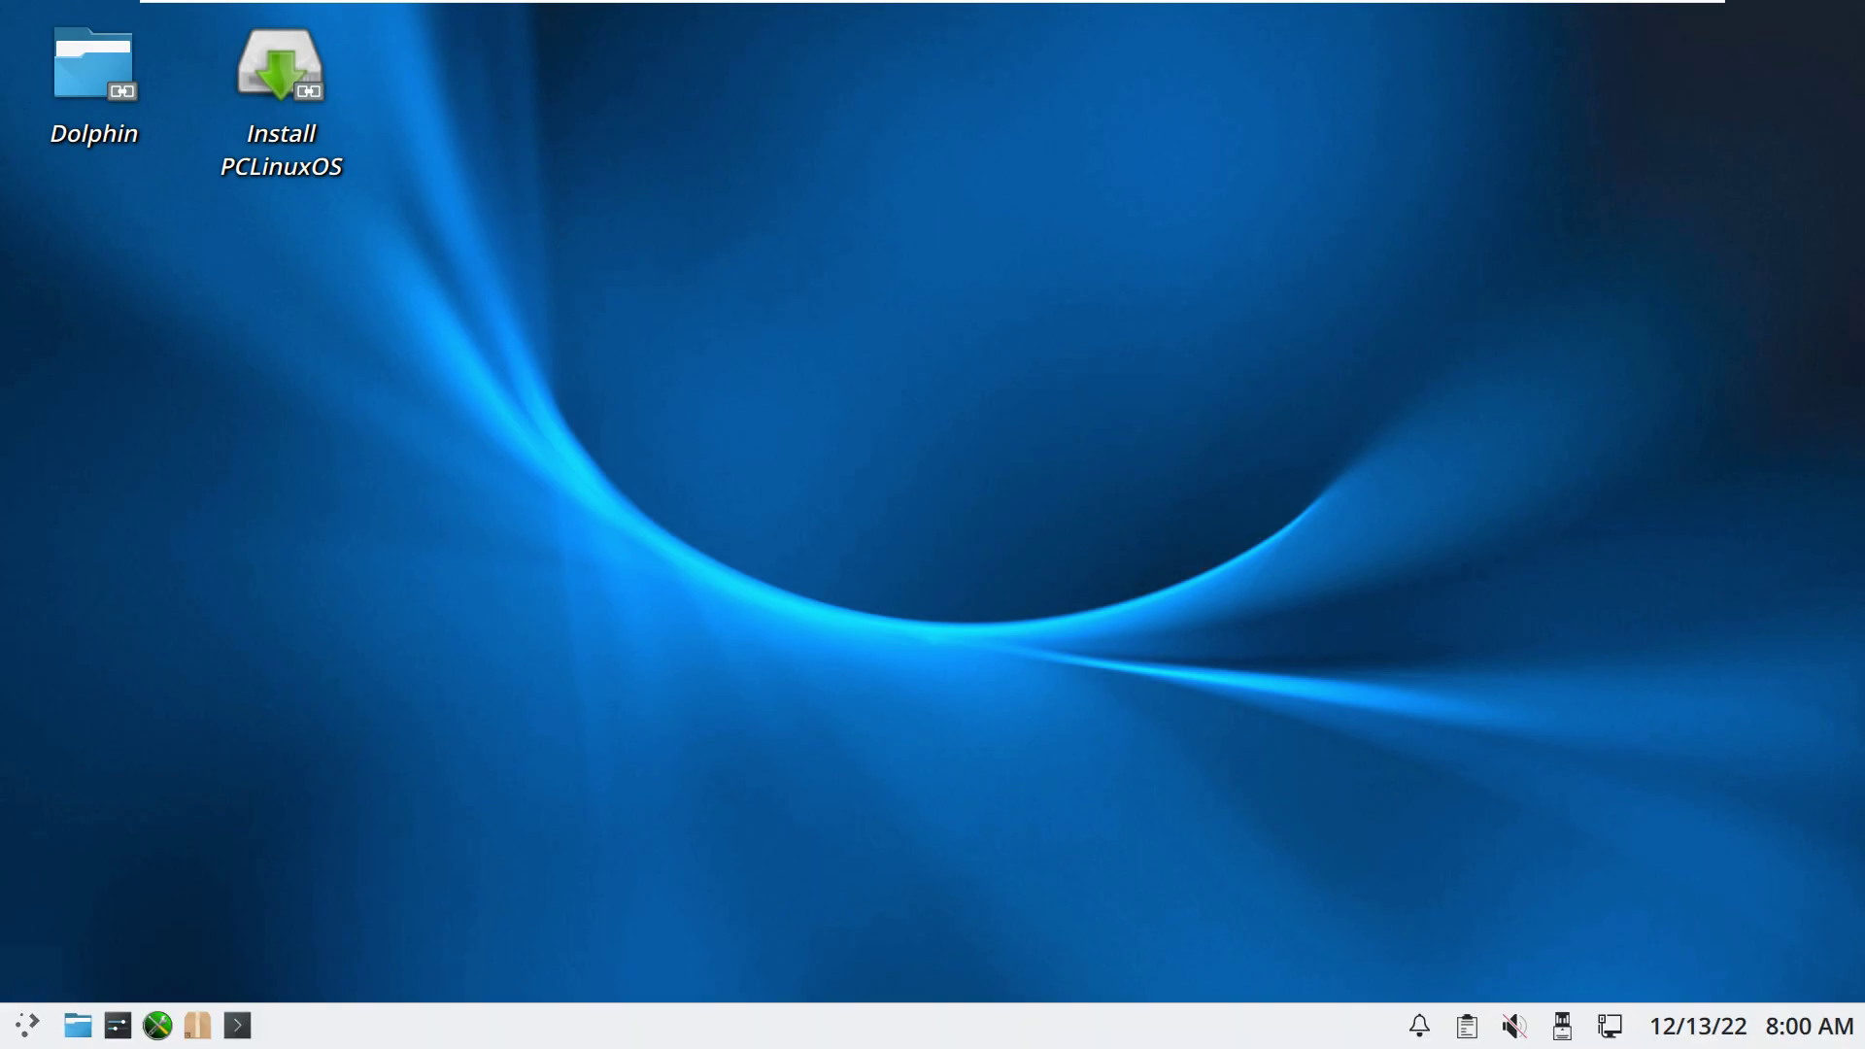
Step: Launch KSysGuard from More Applications and maximize its window
click(27, 1025)
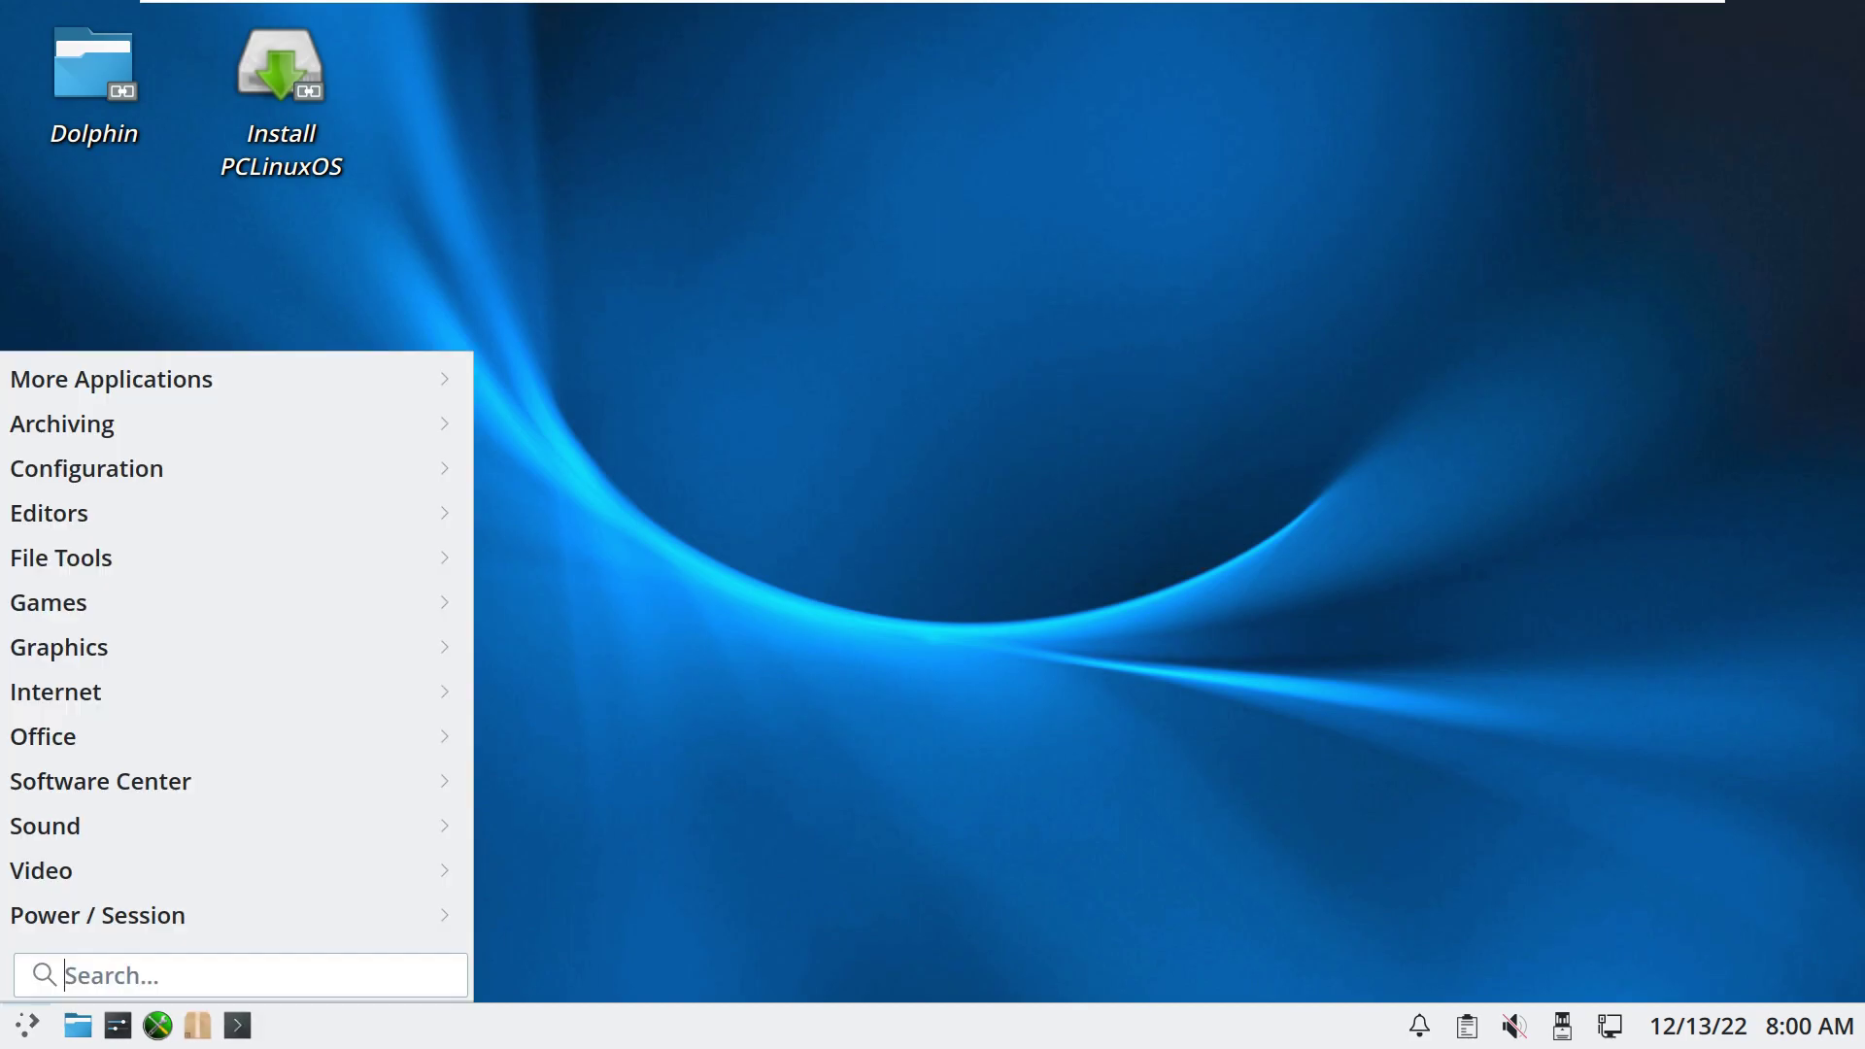
mouse_move(233, 468)
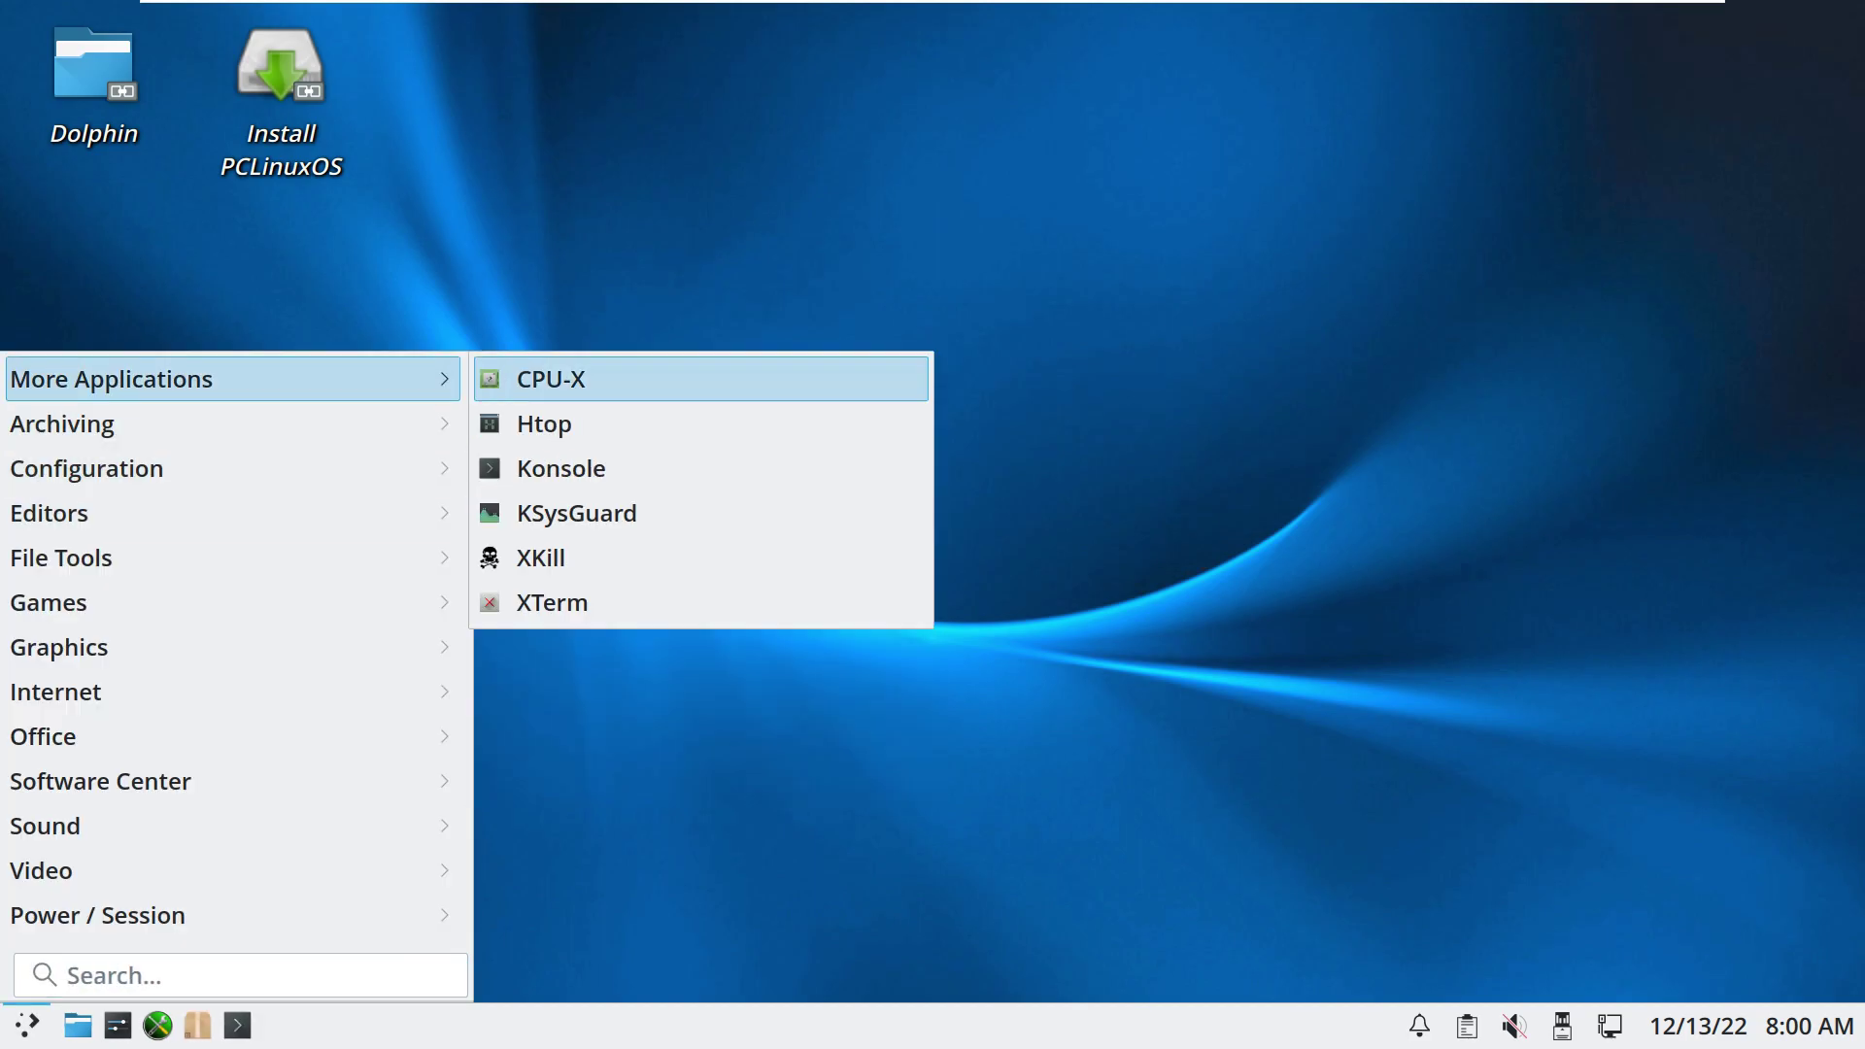
mouse_move(233, 378)
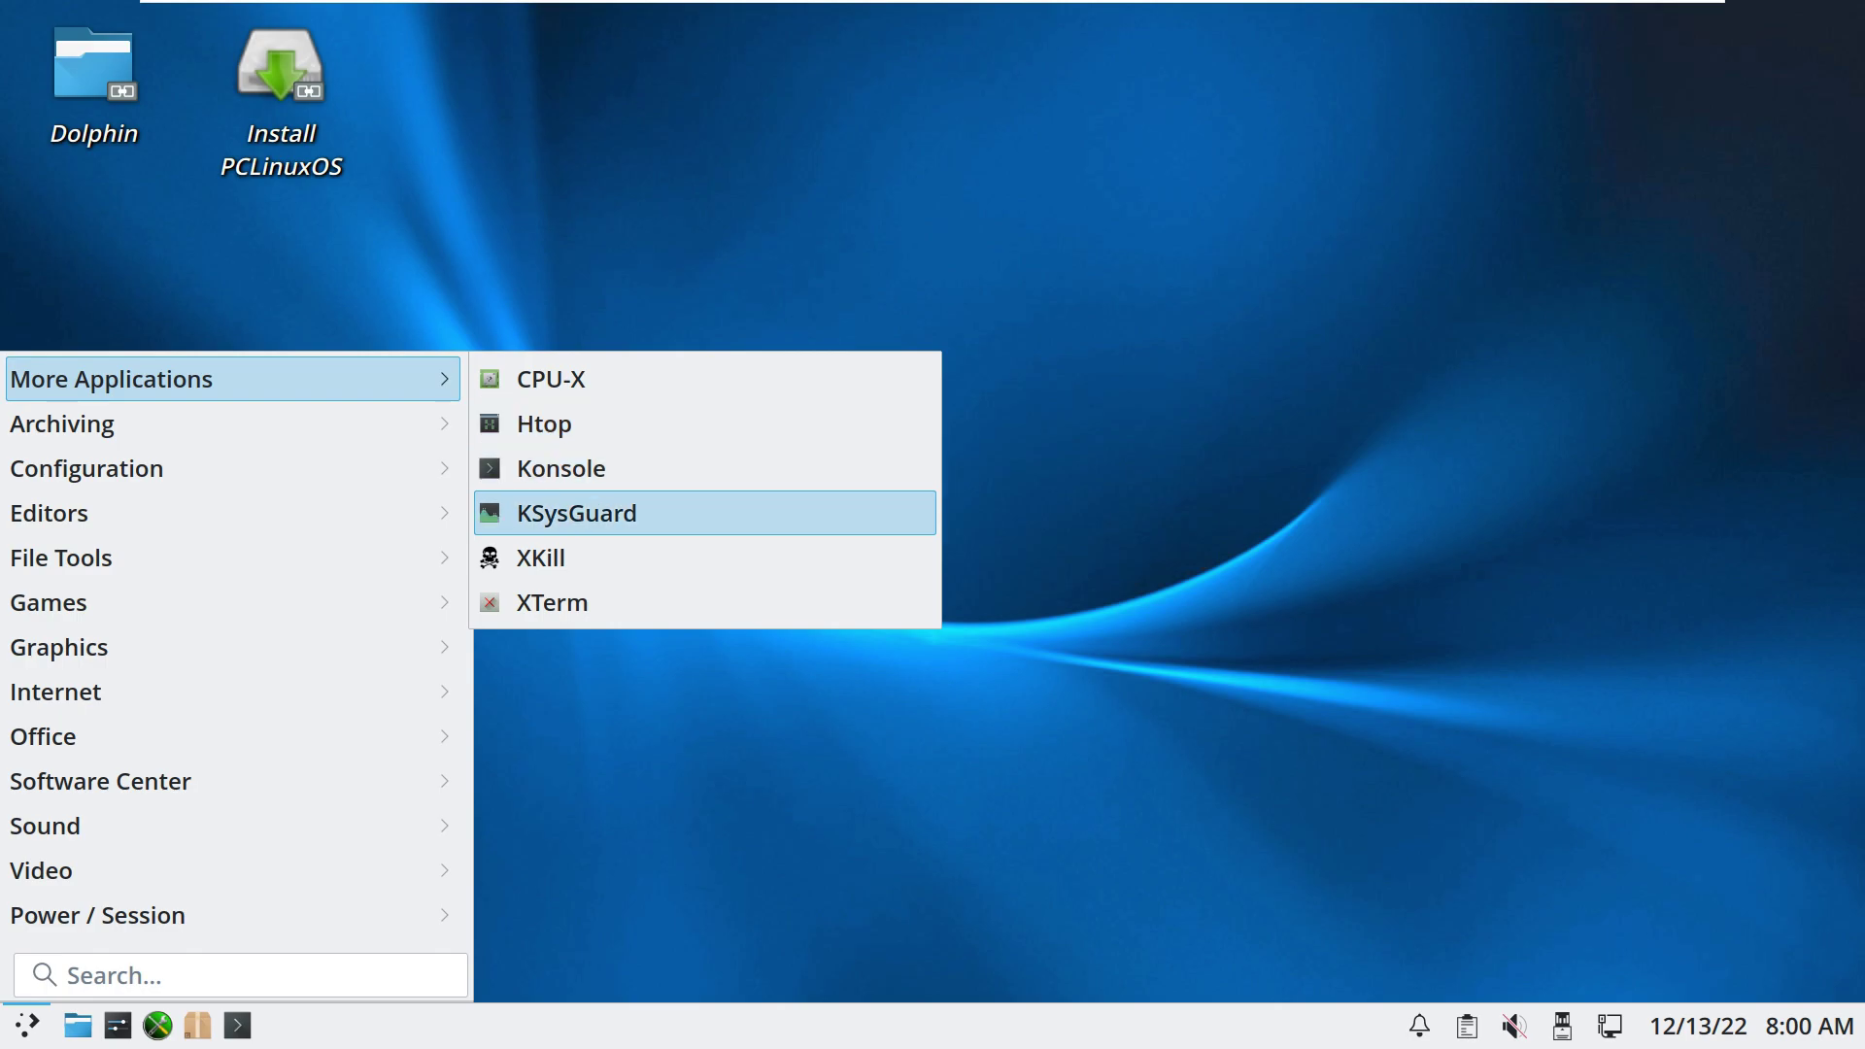
click(579, 513)
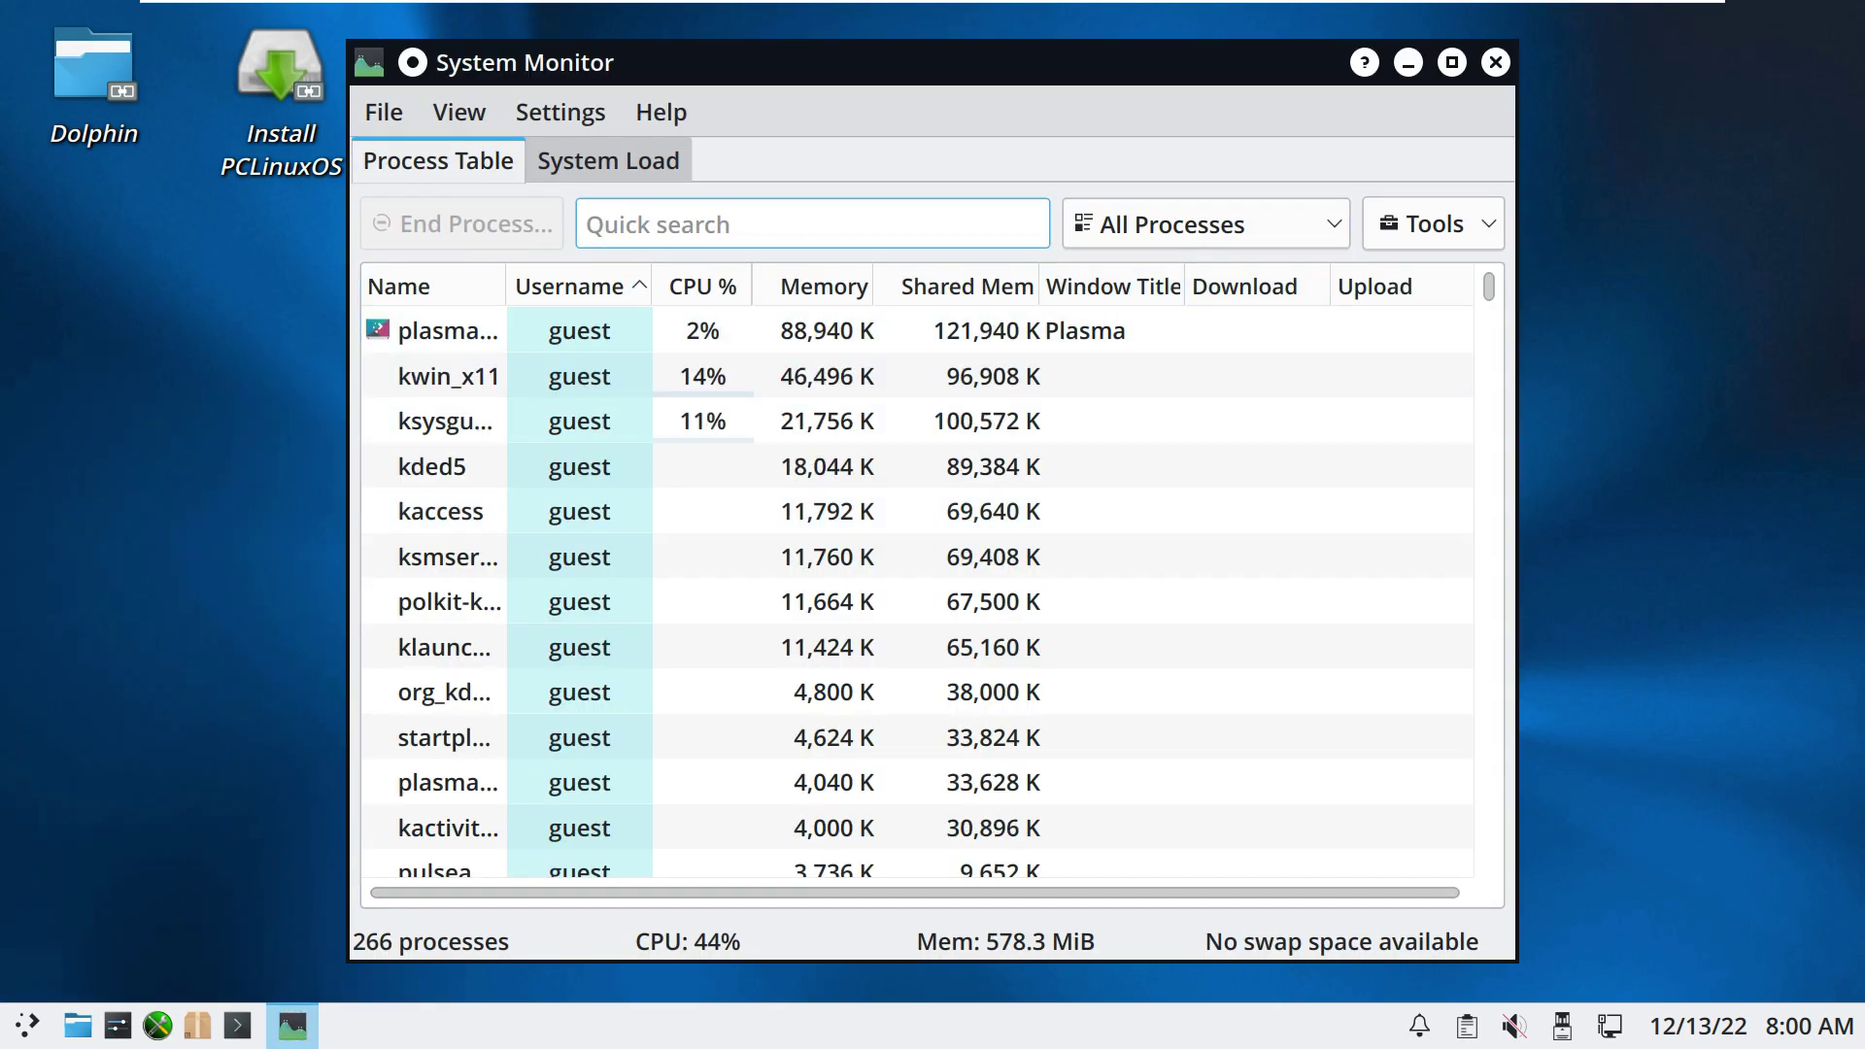
click(1452, 62)
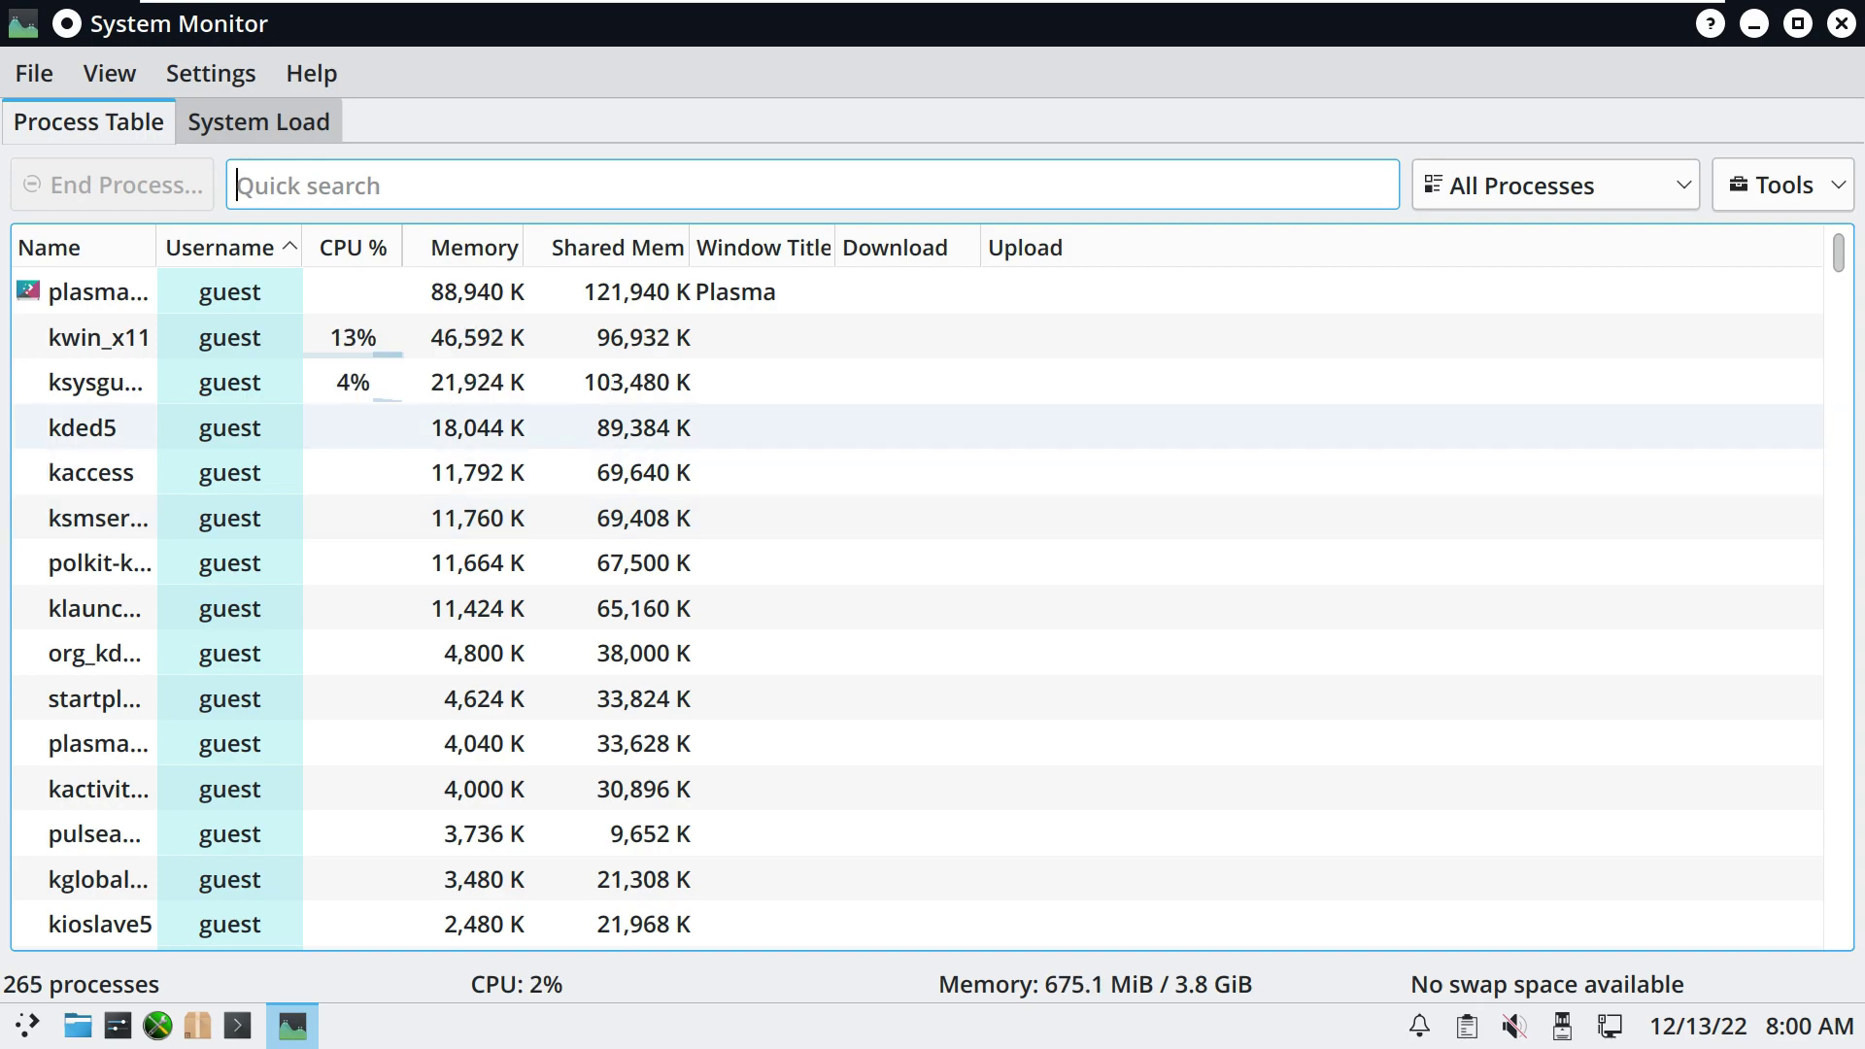
Step: Check the version information in About System Monitor, and close it
click(311, 73)
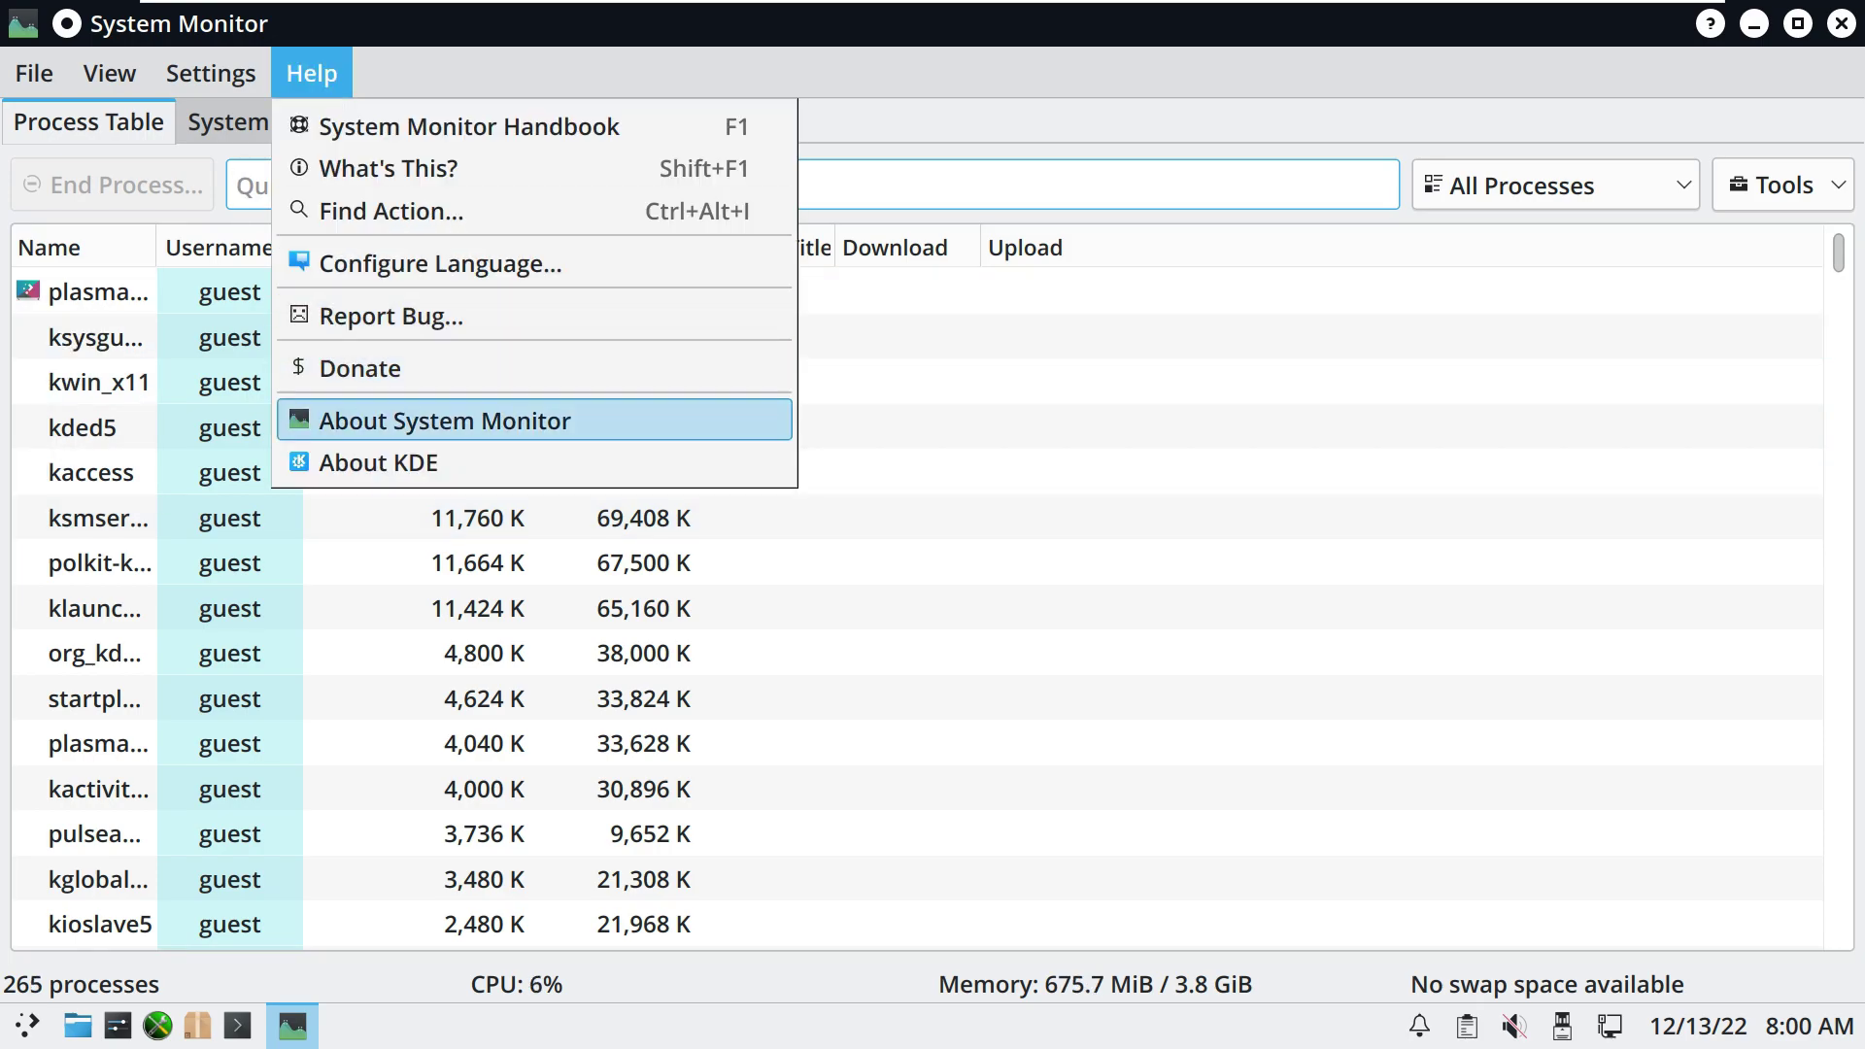
click(445, 421)
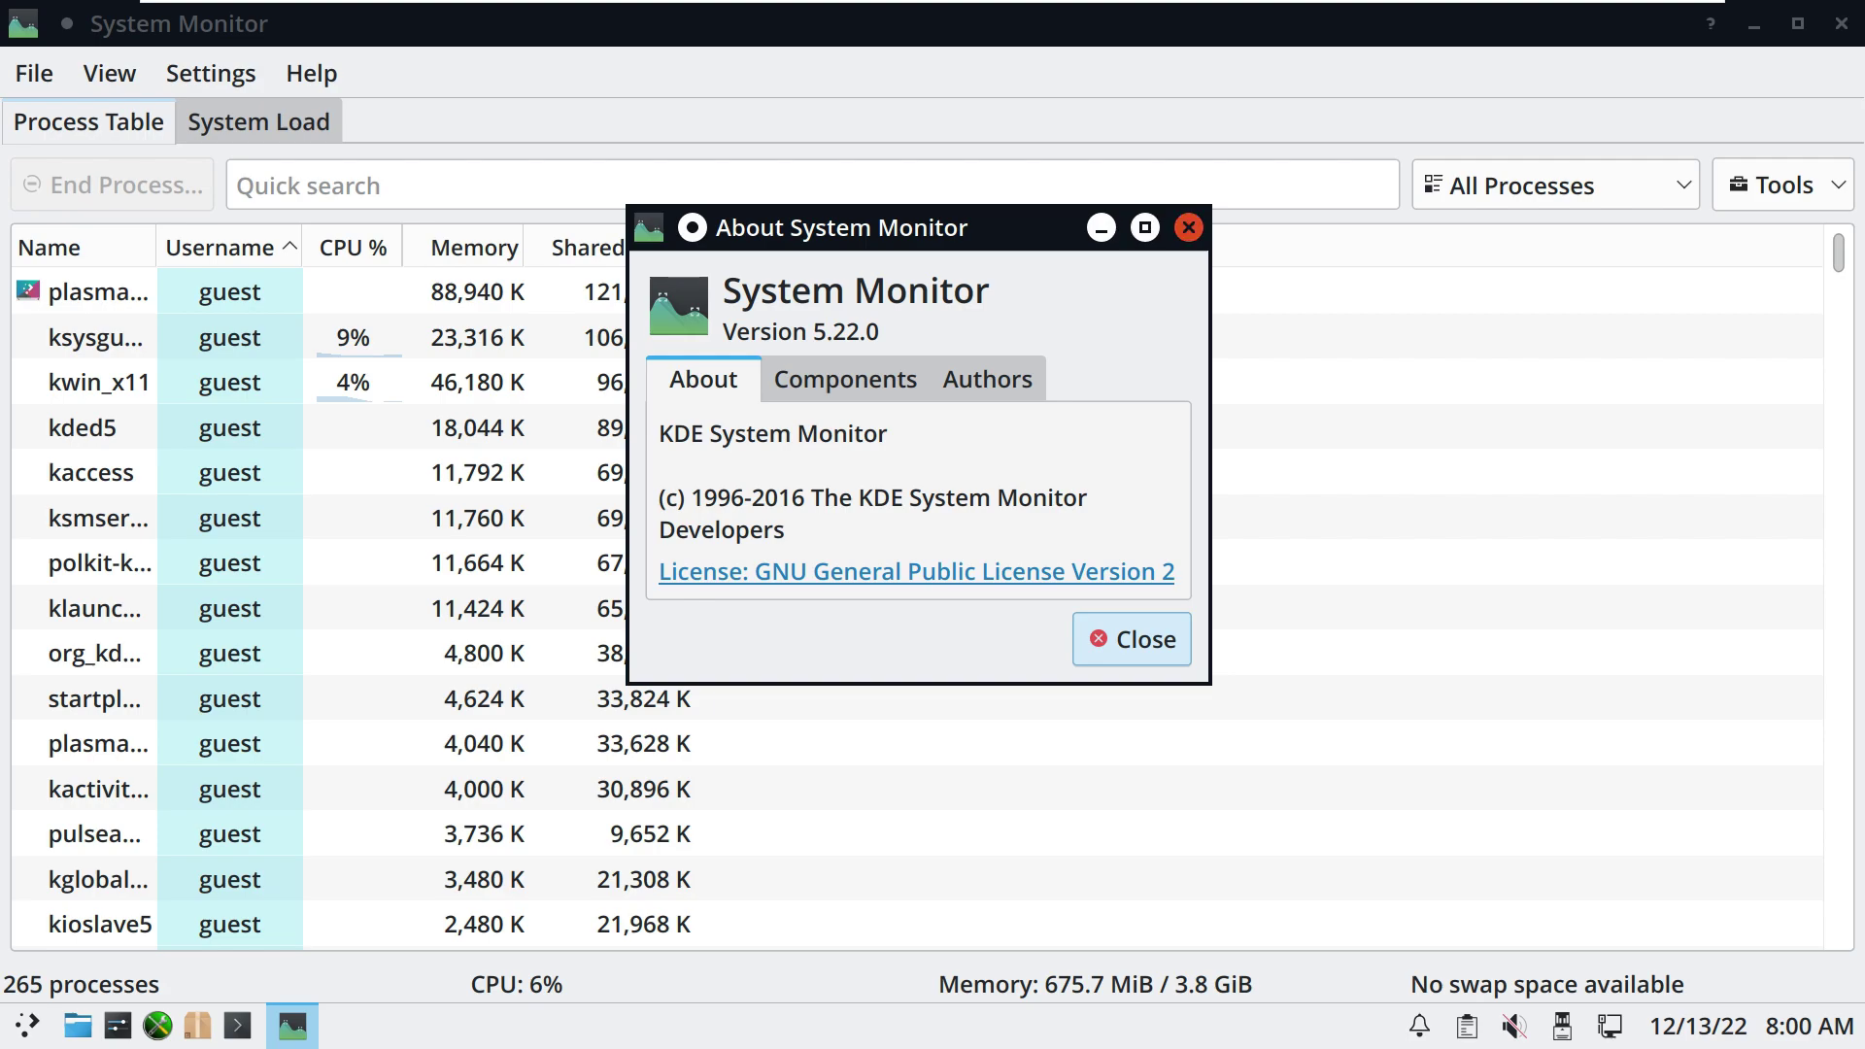
click(1188, 227)
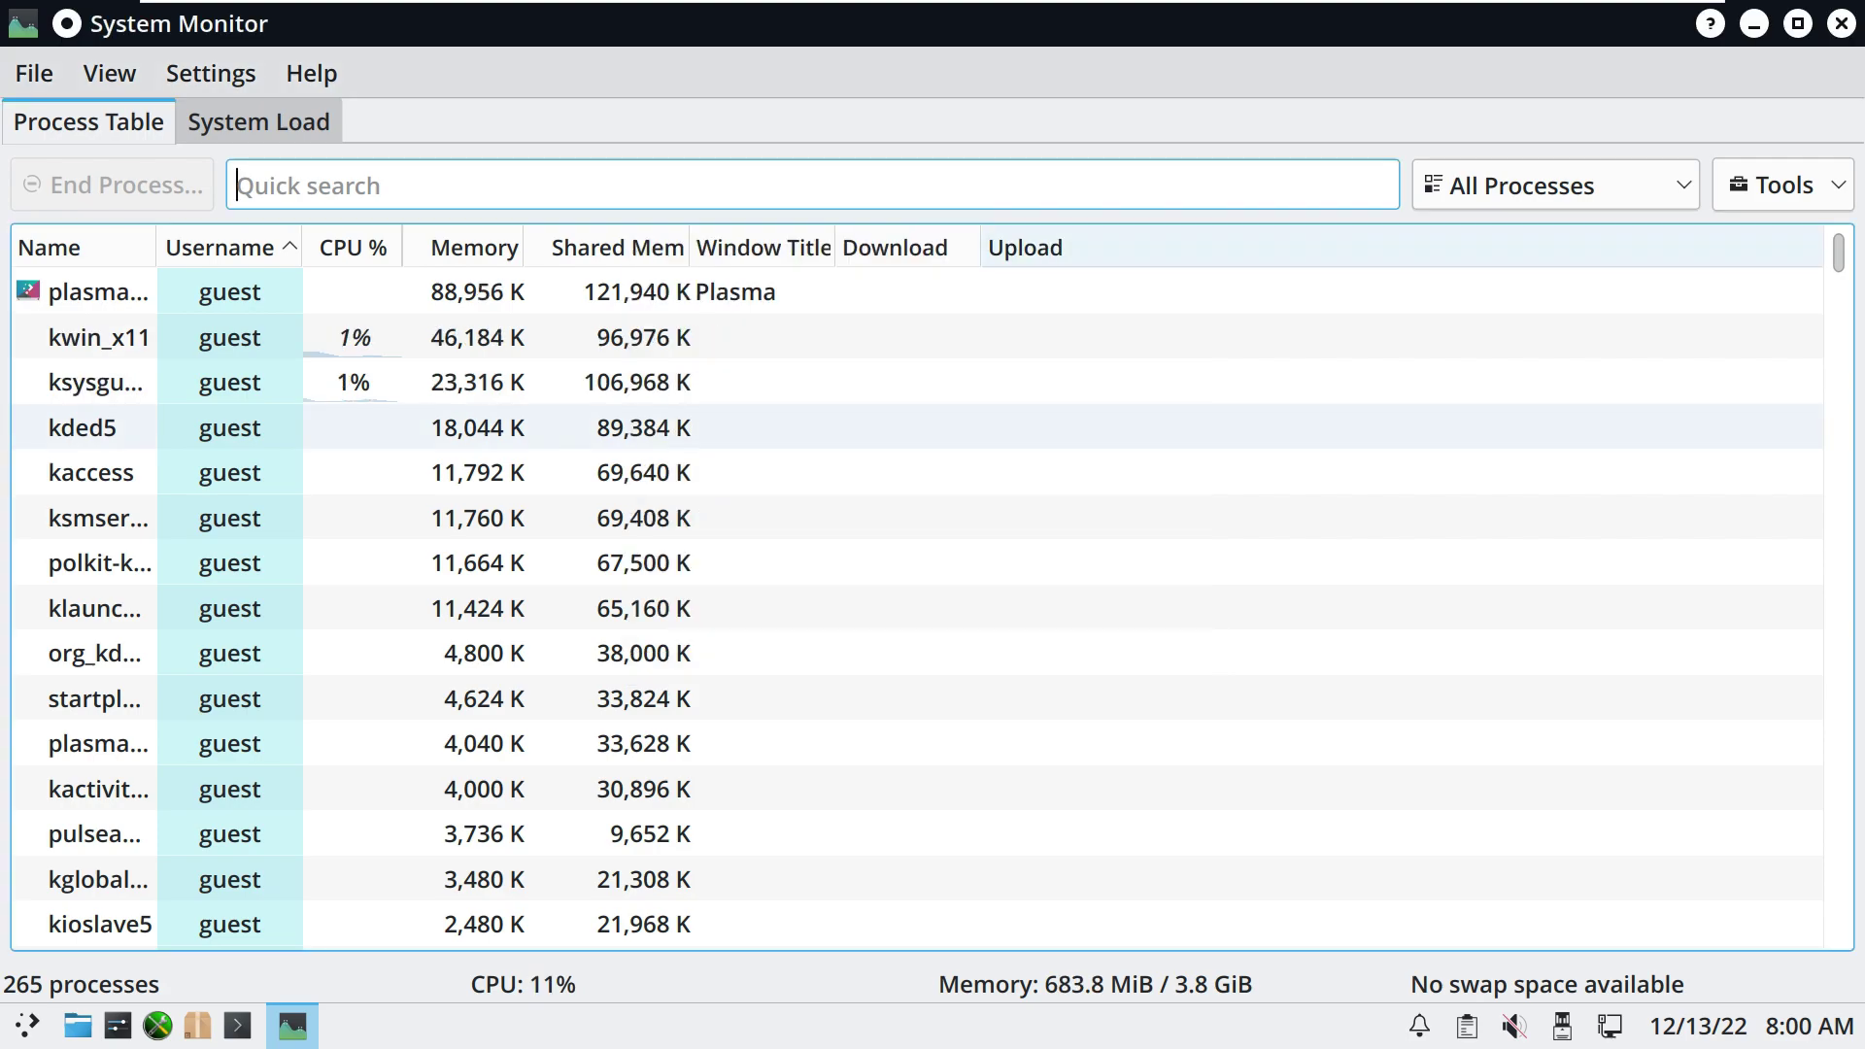
Step: Look through the whole process table down to its last entry, checking users, CPU and memory use
scroll(917, 607, down, 5)
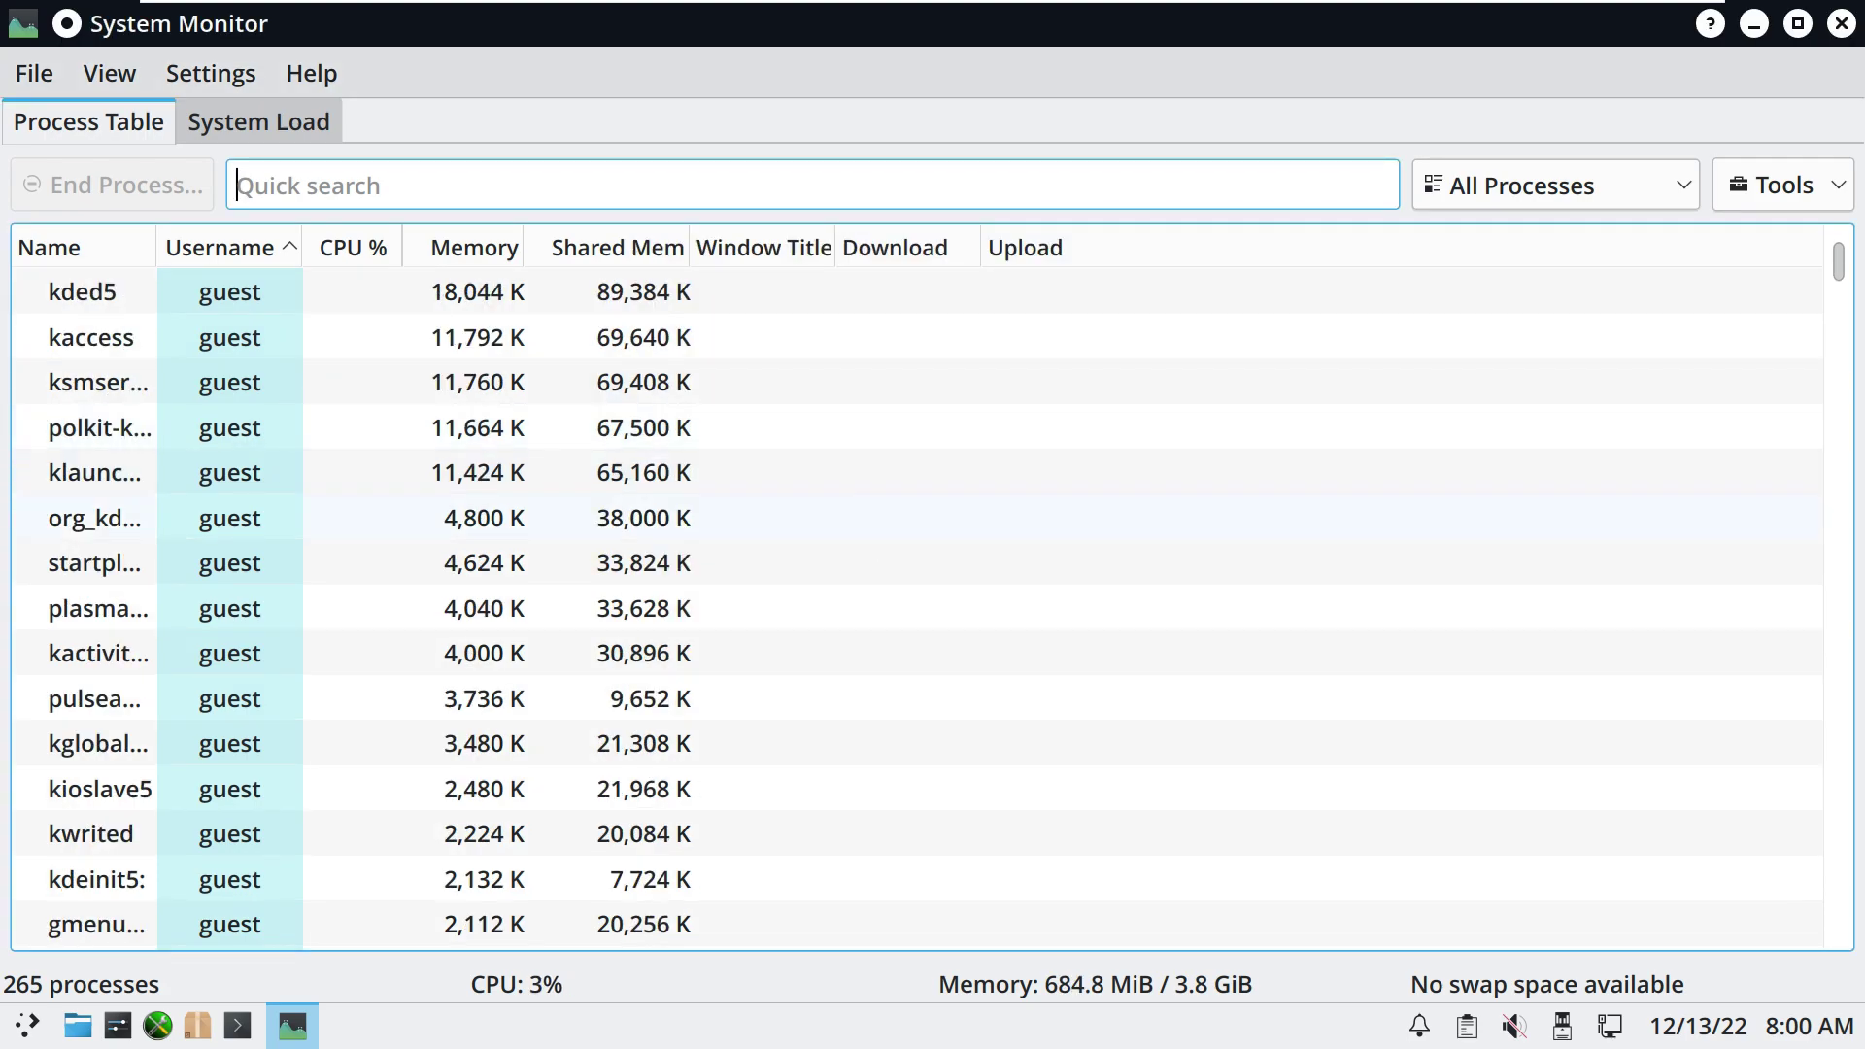
scroll(917, 518, down, 9)
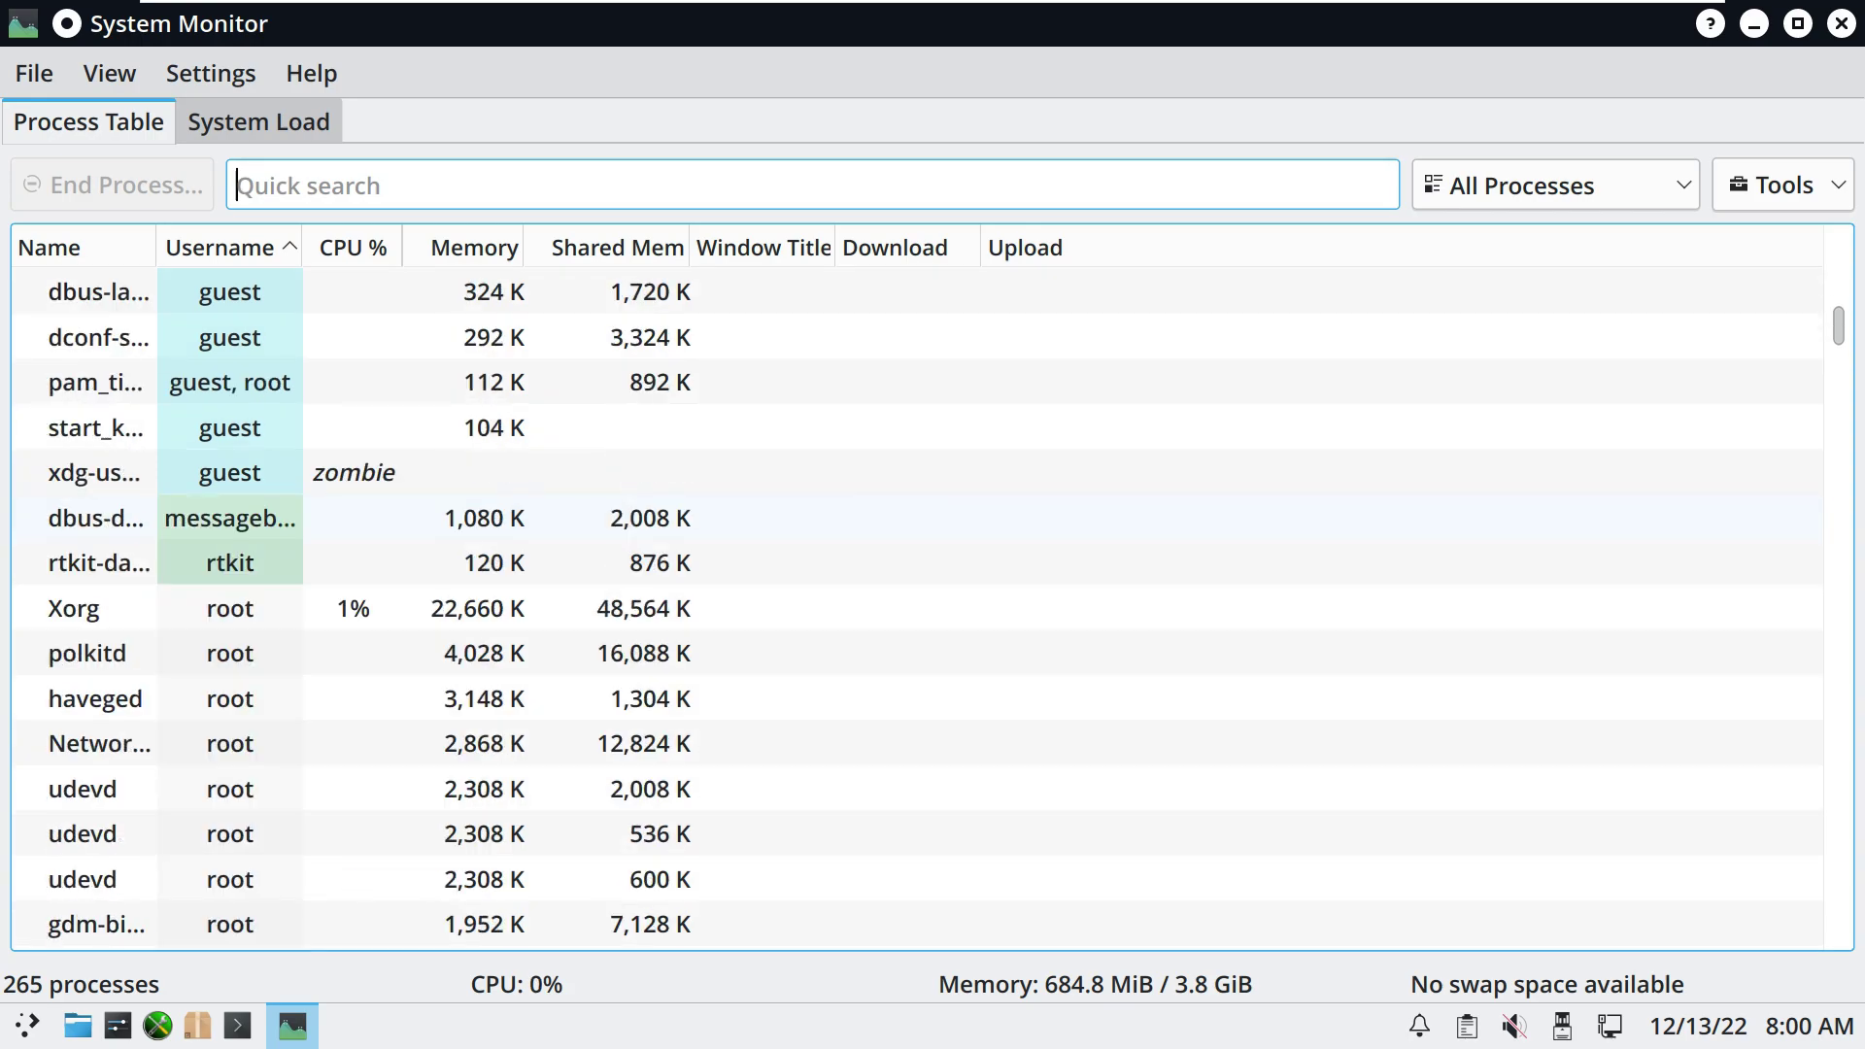
scroll(917, 517, down, 9)
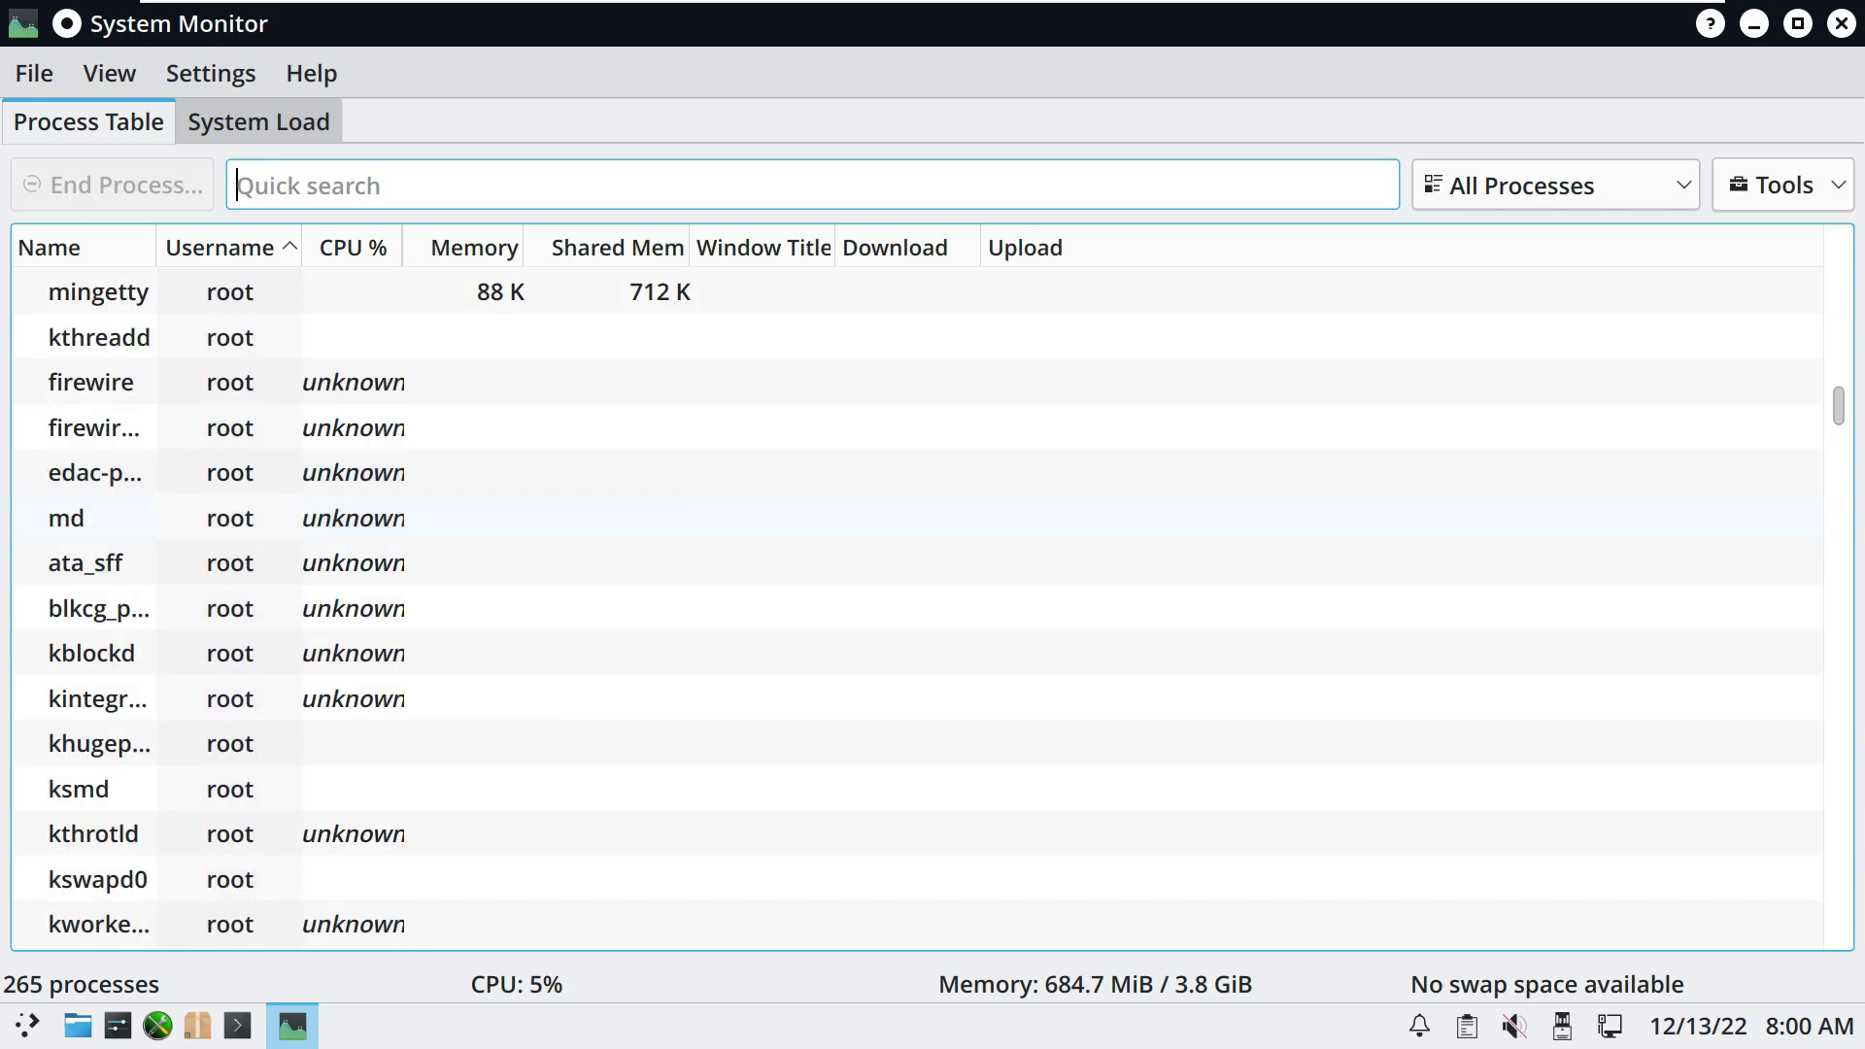
scroll(917, 518, down, 8)
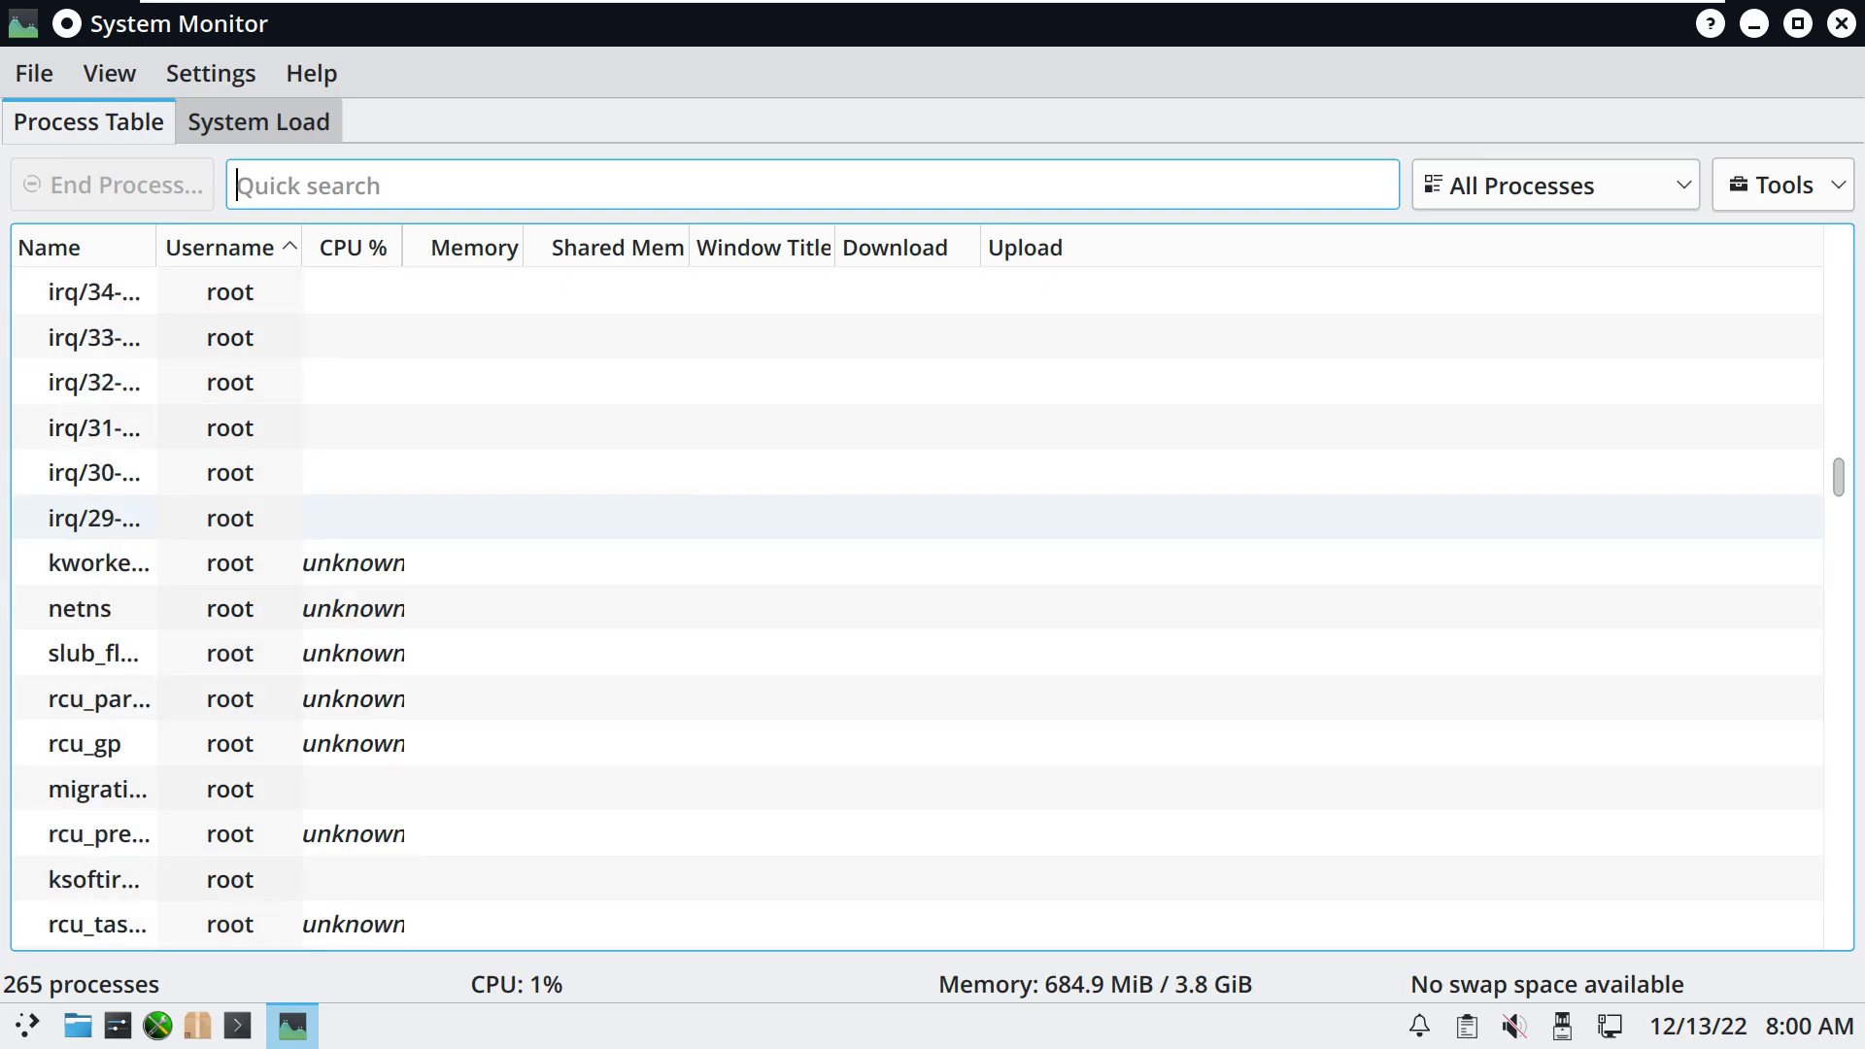
scroll(917, 518, down, 13)
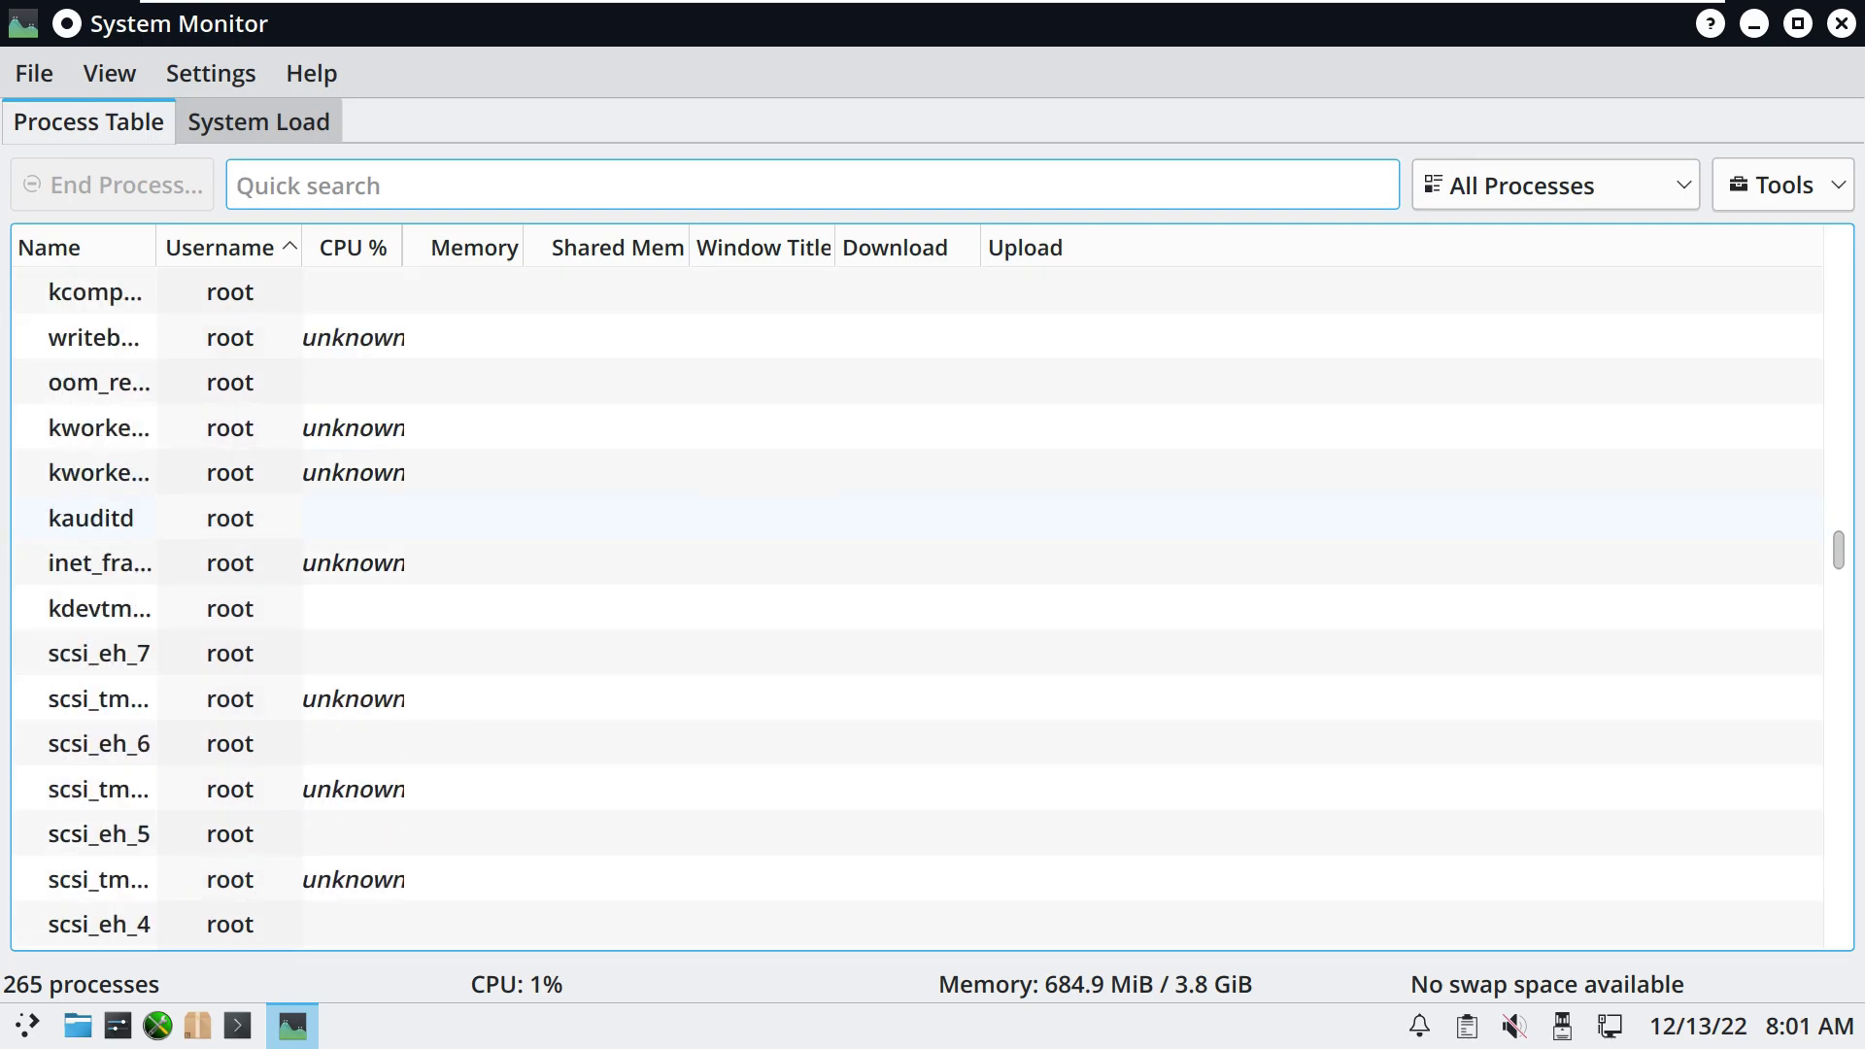
scroll(917, 518, down, 8)
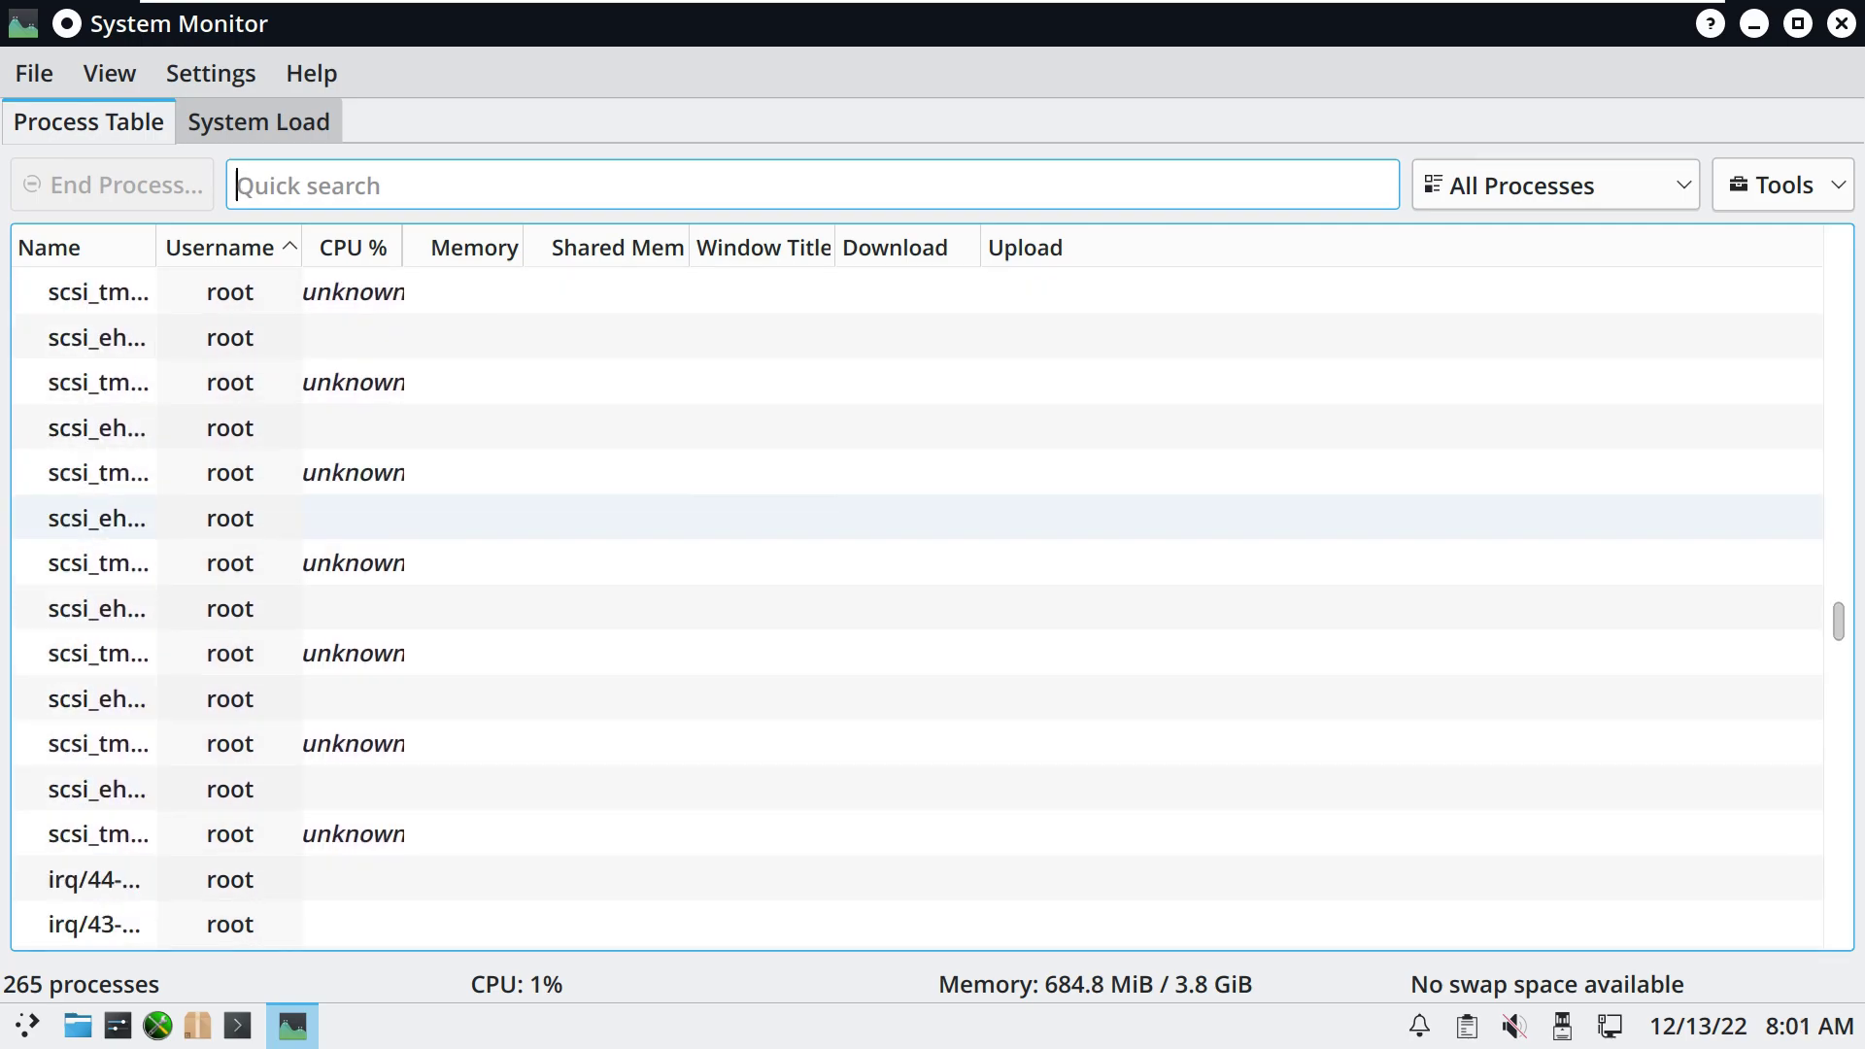
scroll(917, 518, down, 12)
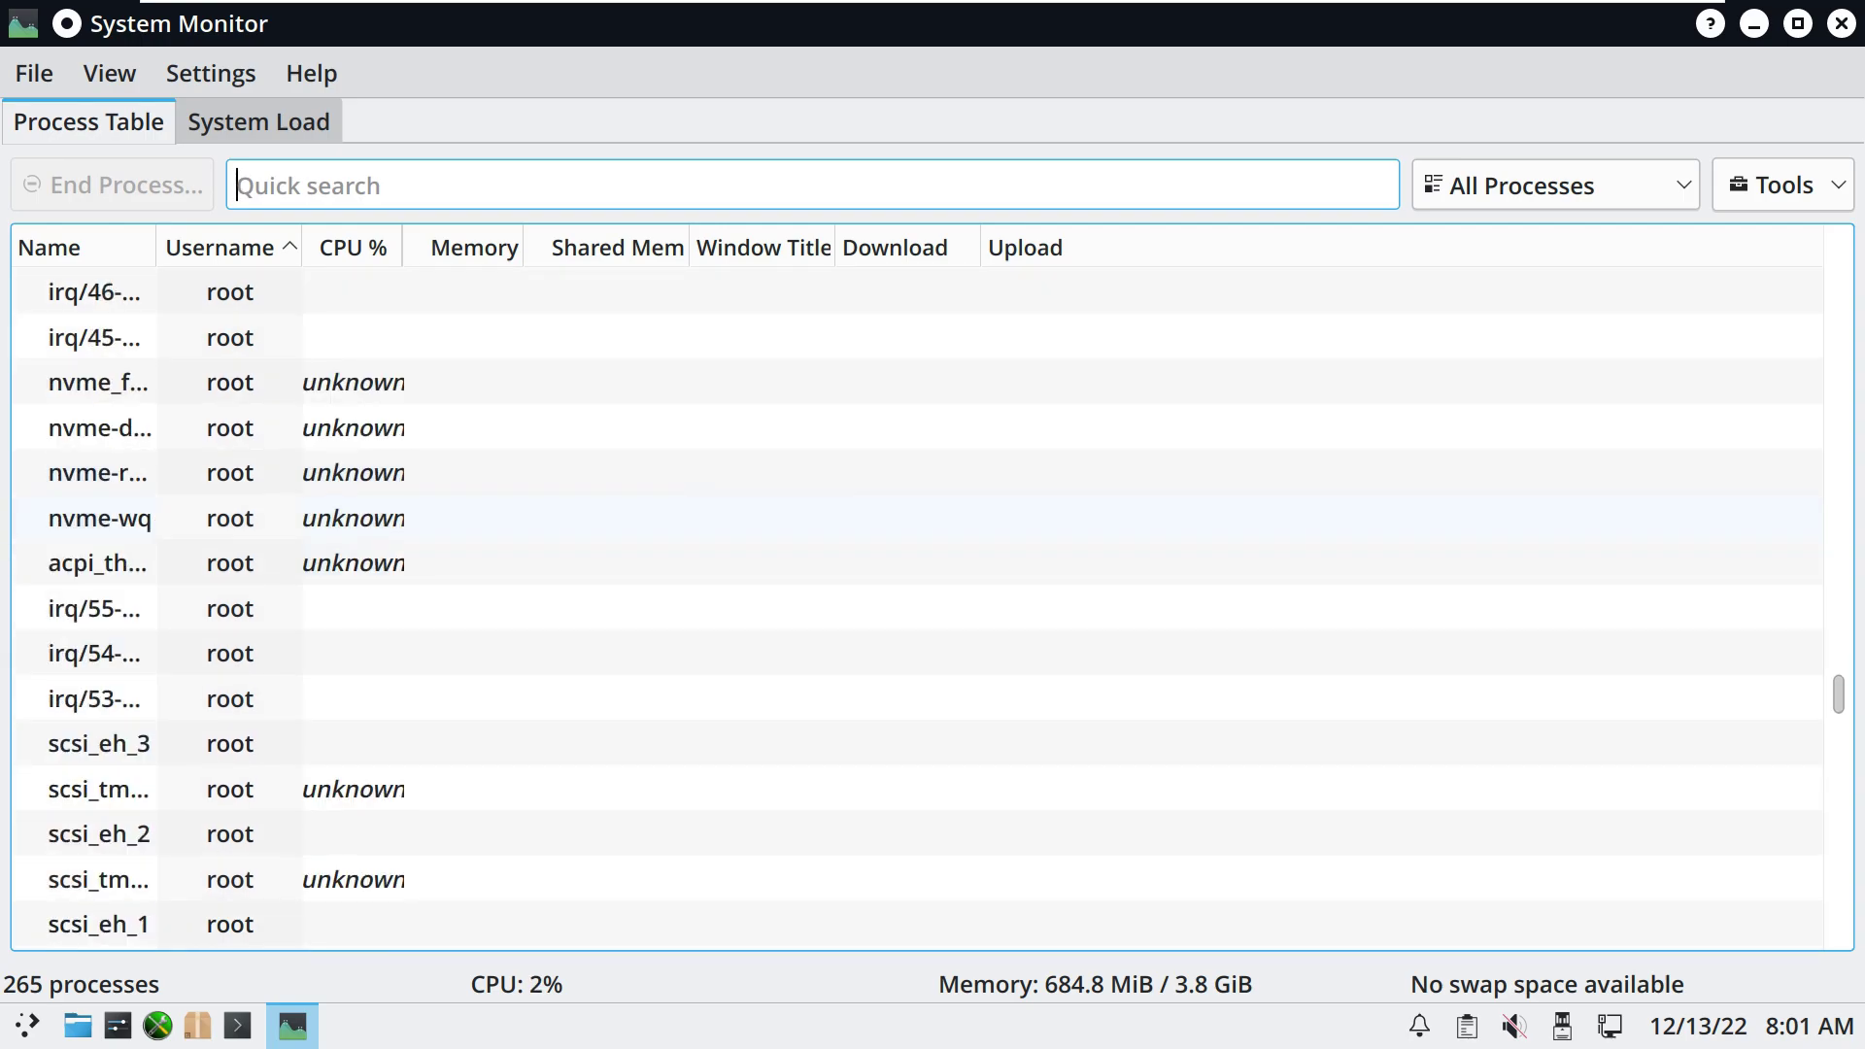
scroll(917, 518, down, 8)
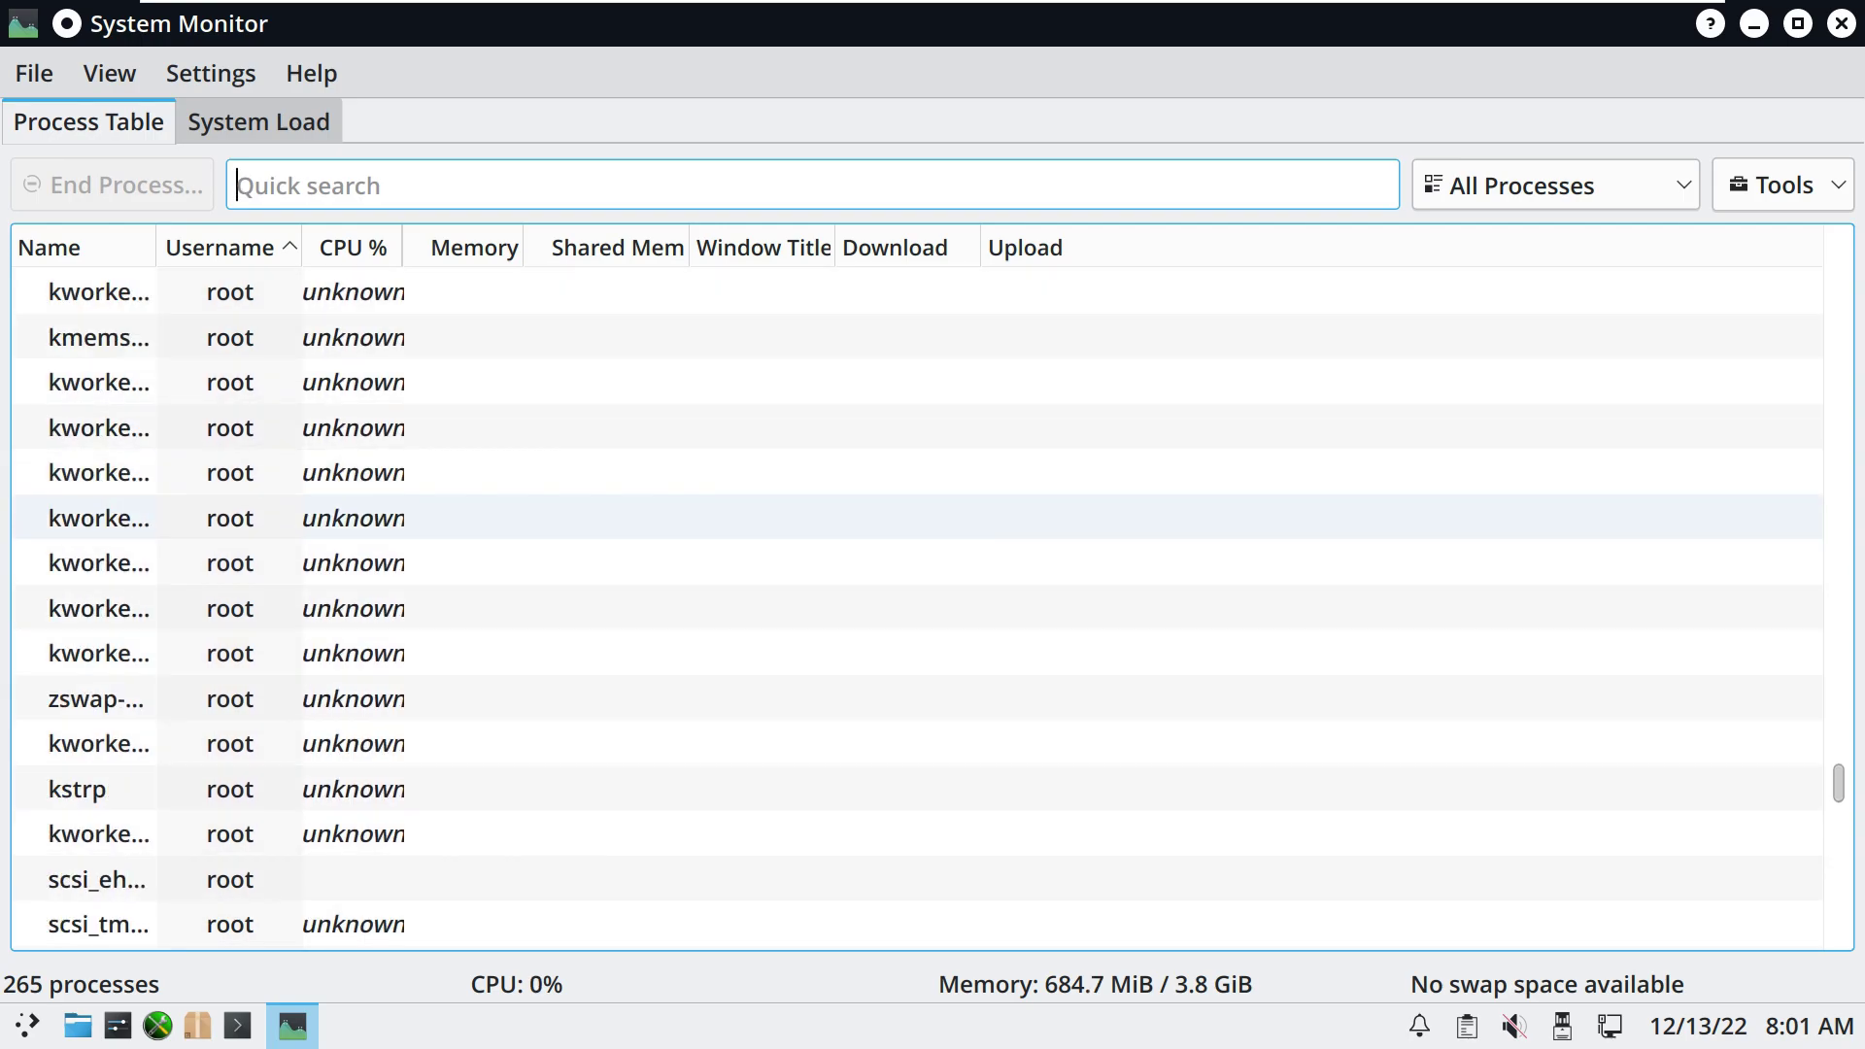
scroll(917, 517, down, 6)
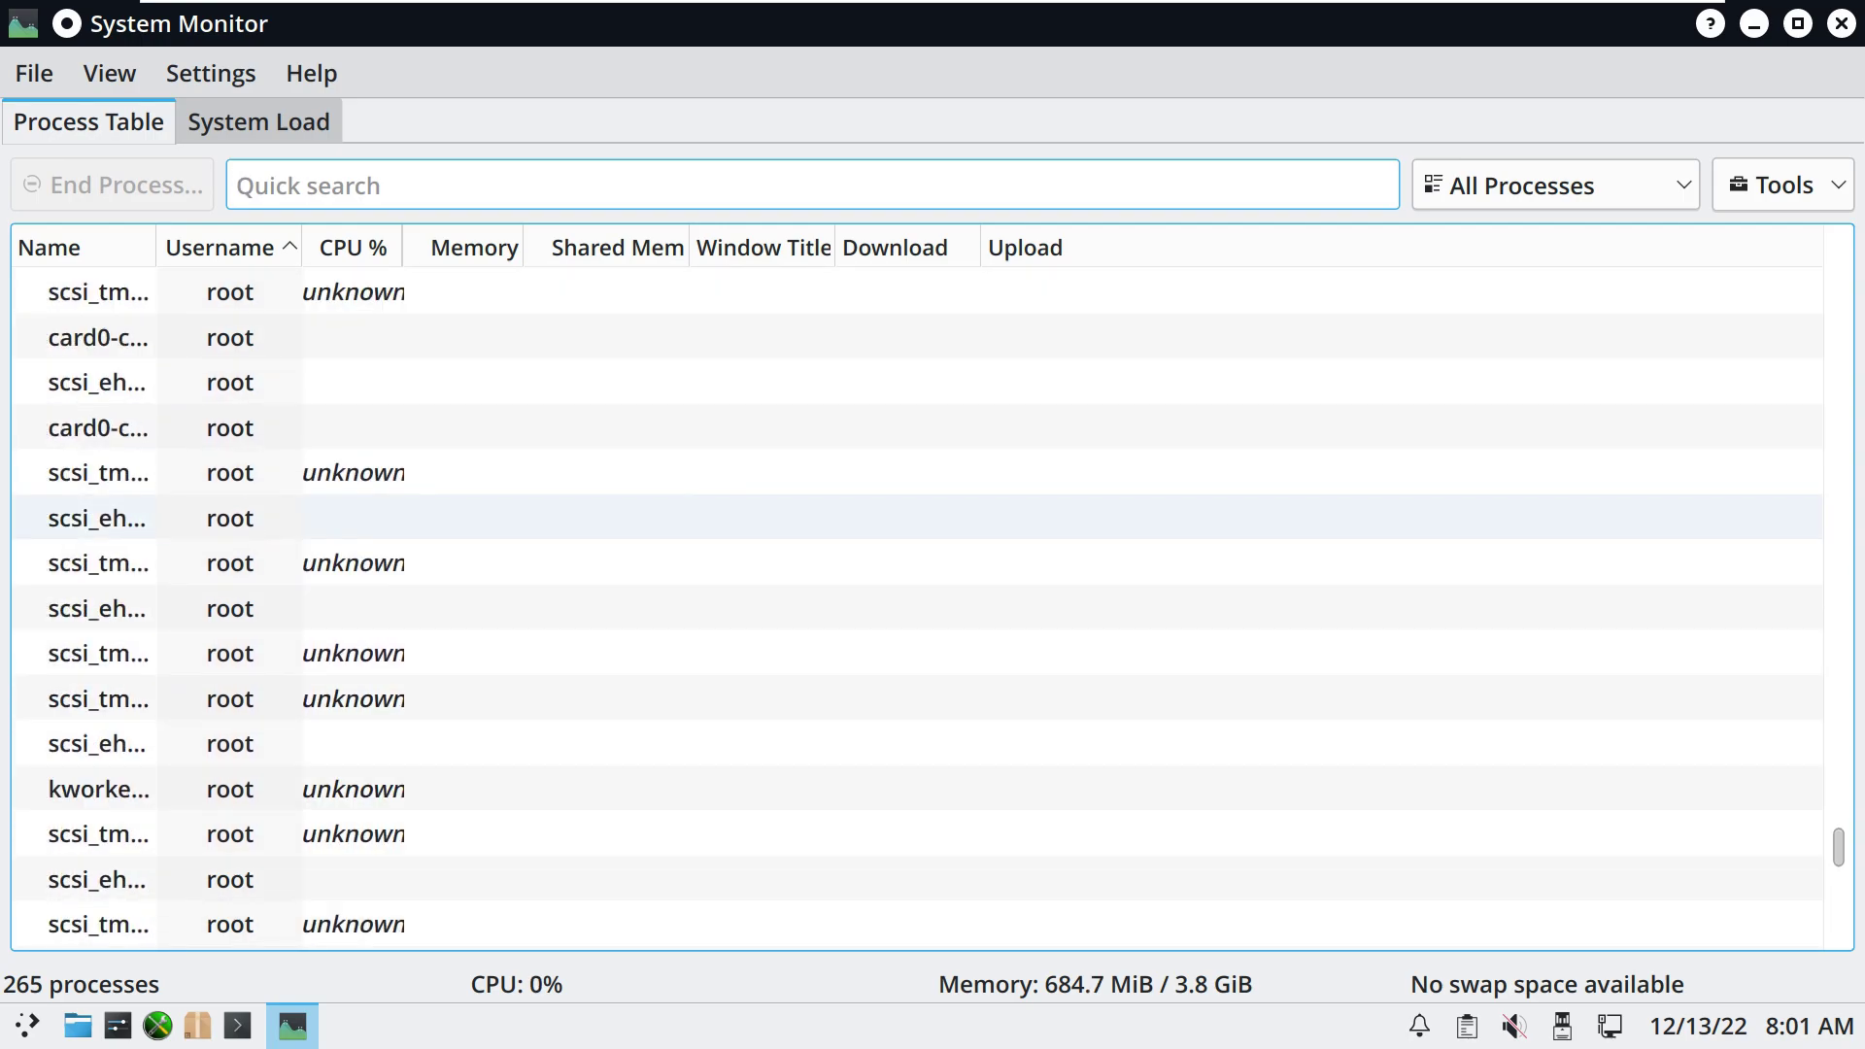
scroll(917, 518, down, 6)
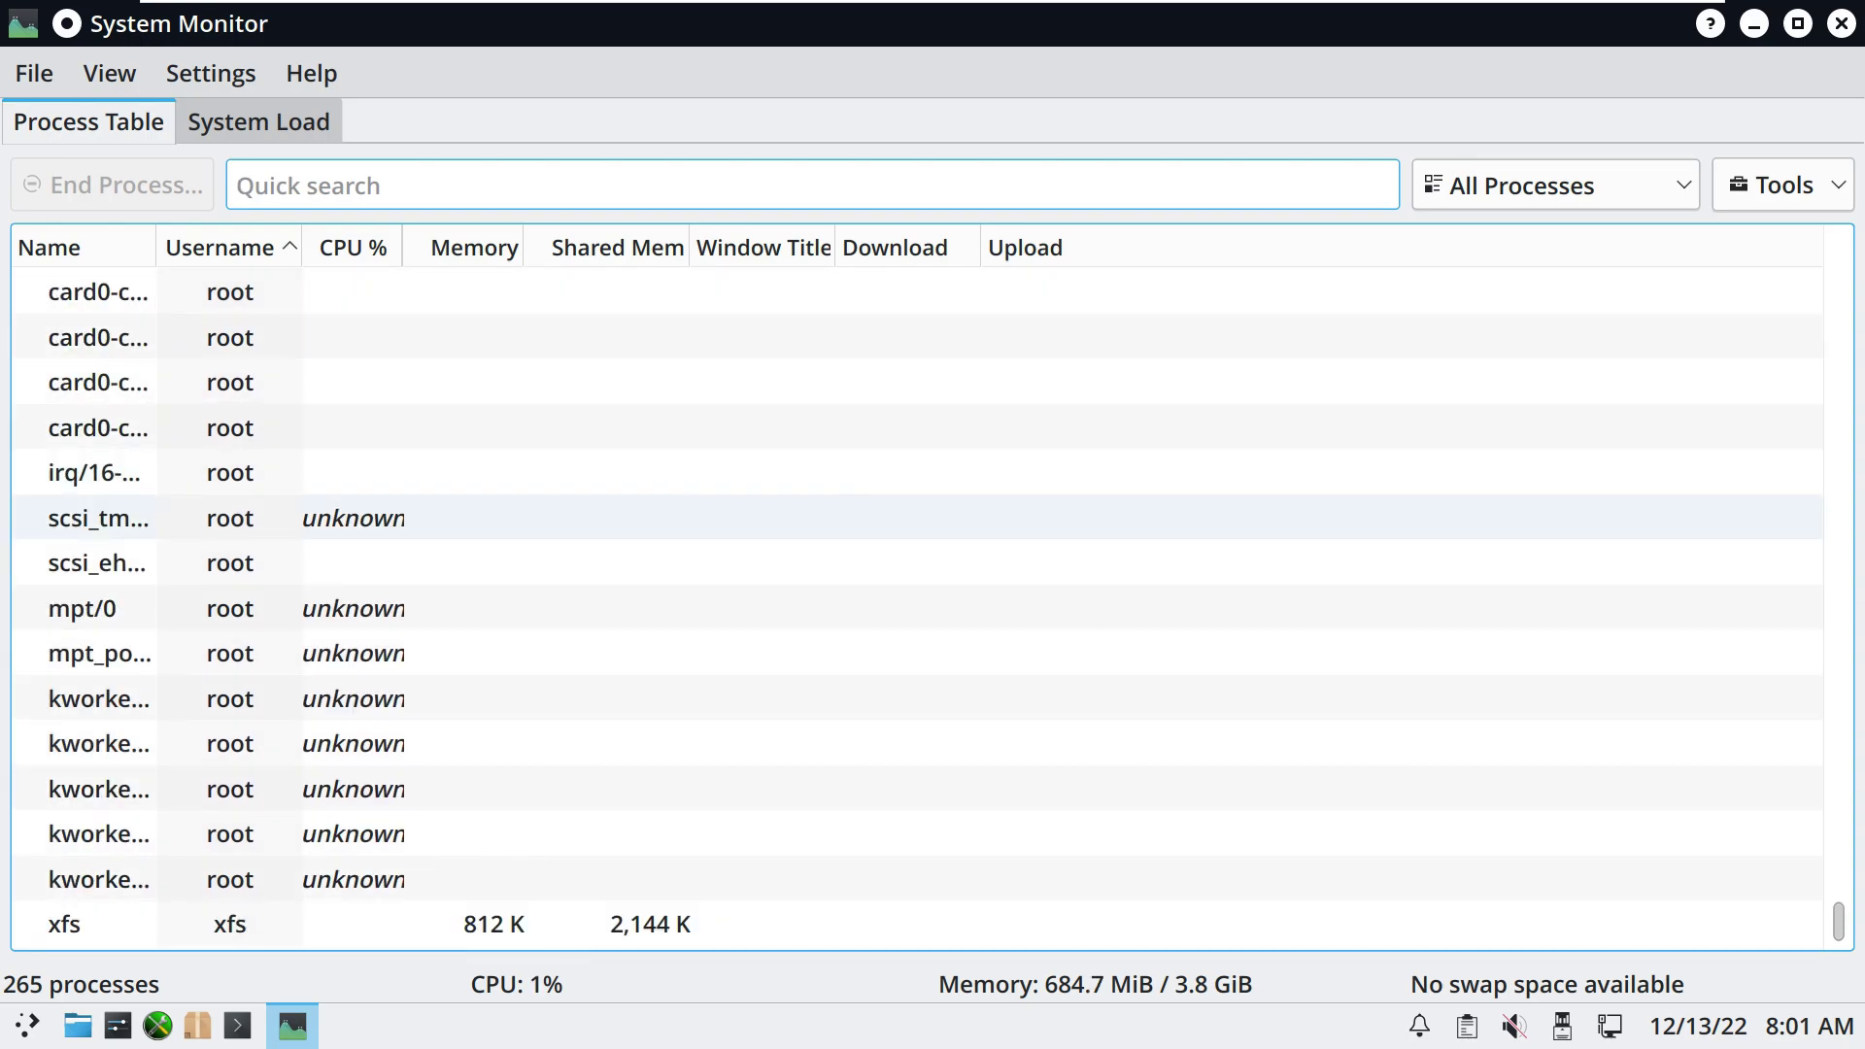
Step: Examine the CPU, memory and swap, and network history graphs of the system load
click(259, 121)
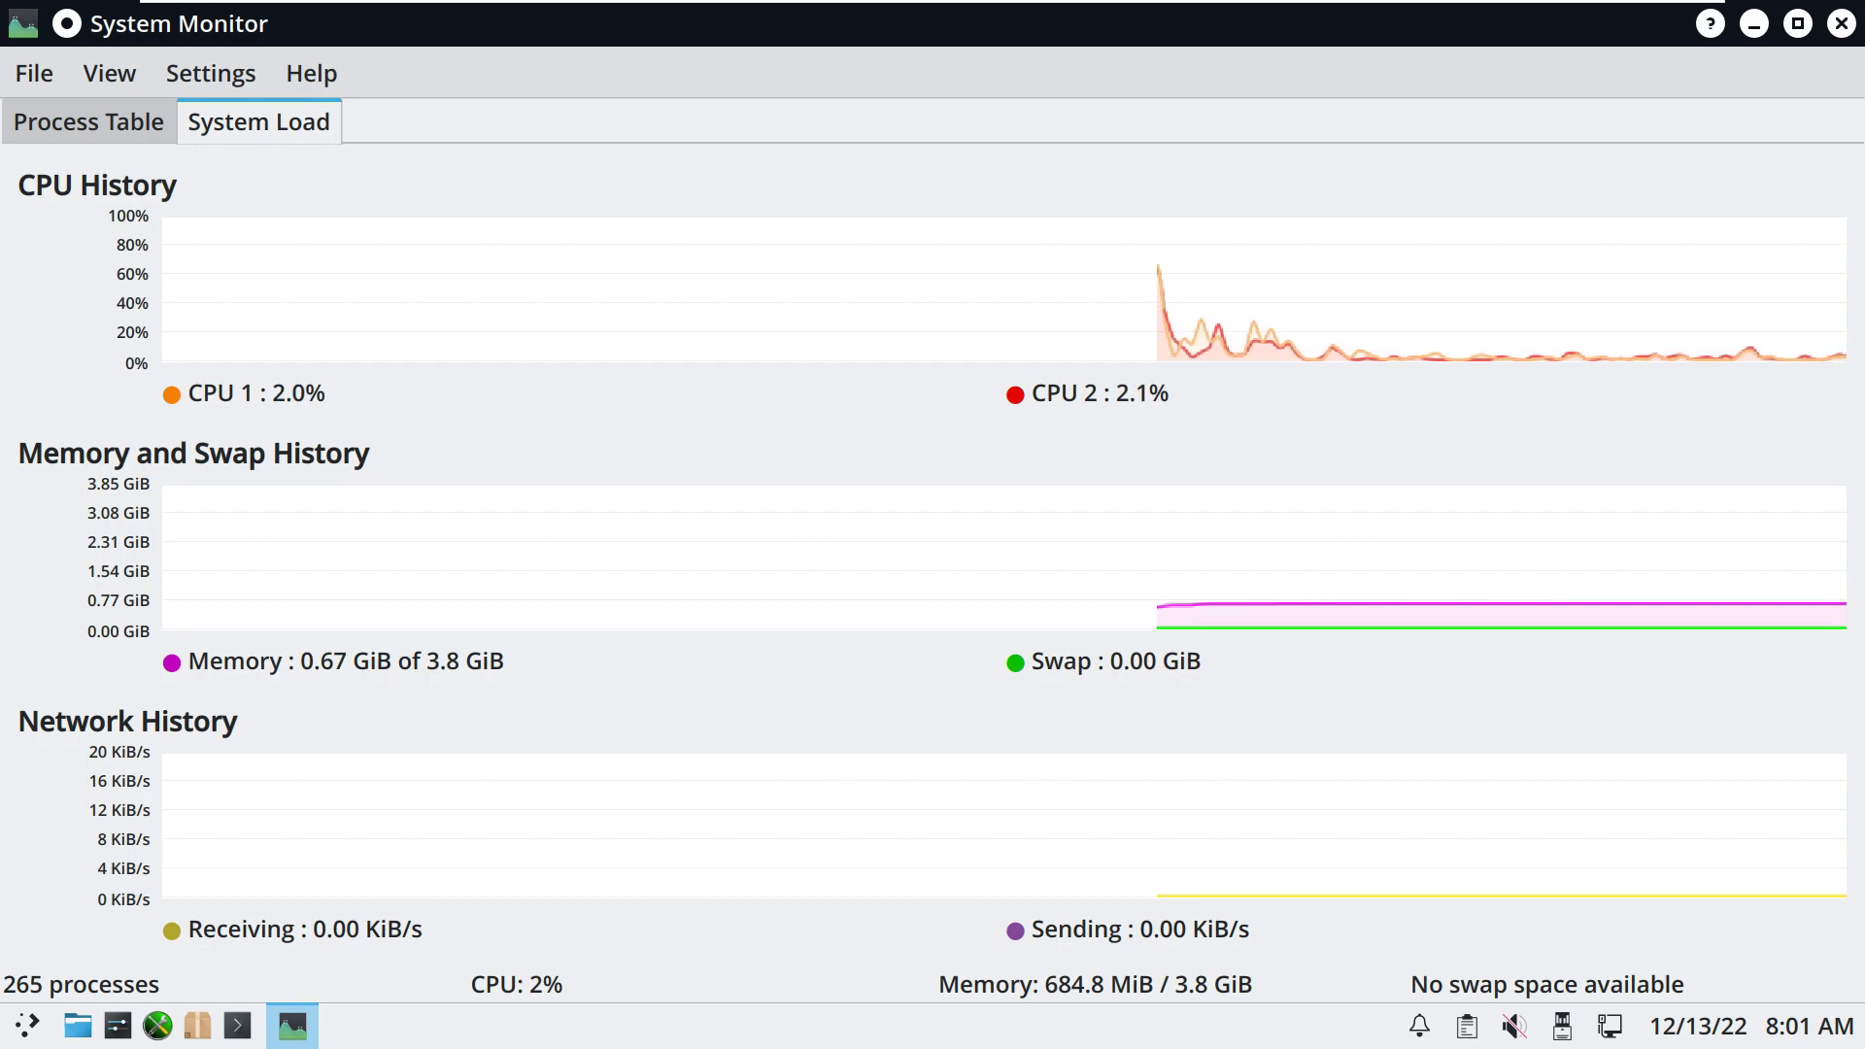
mouse_move(1150, 551)
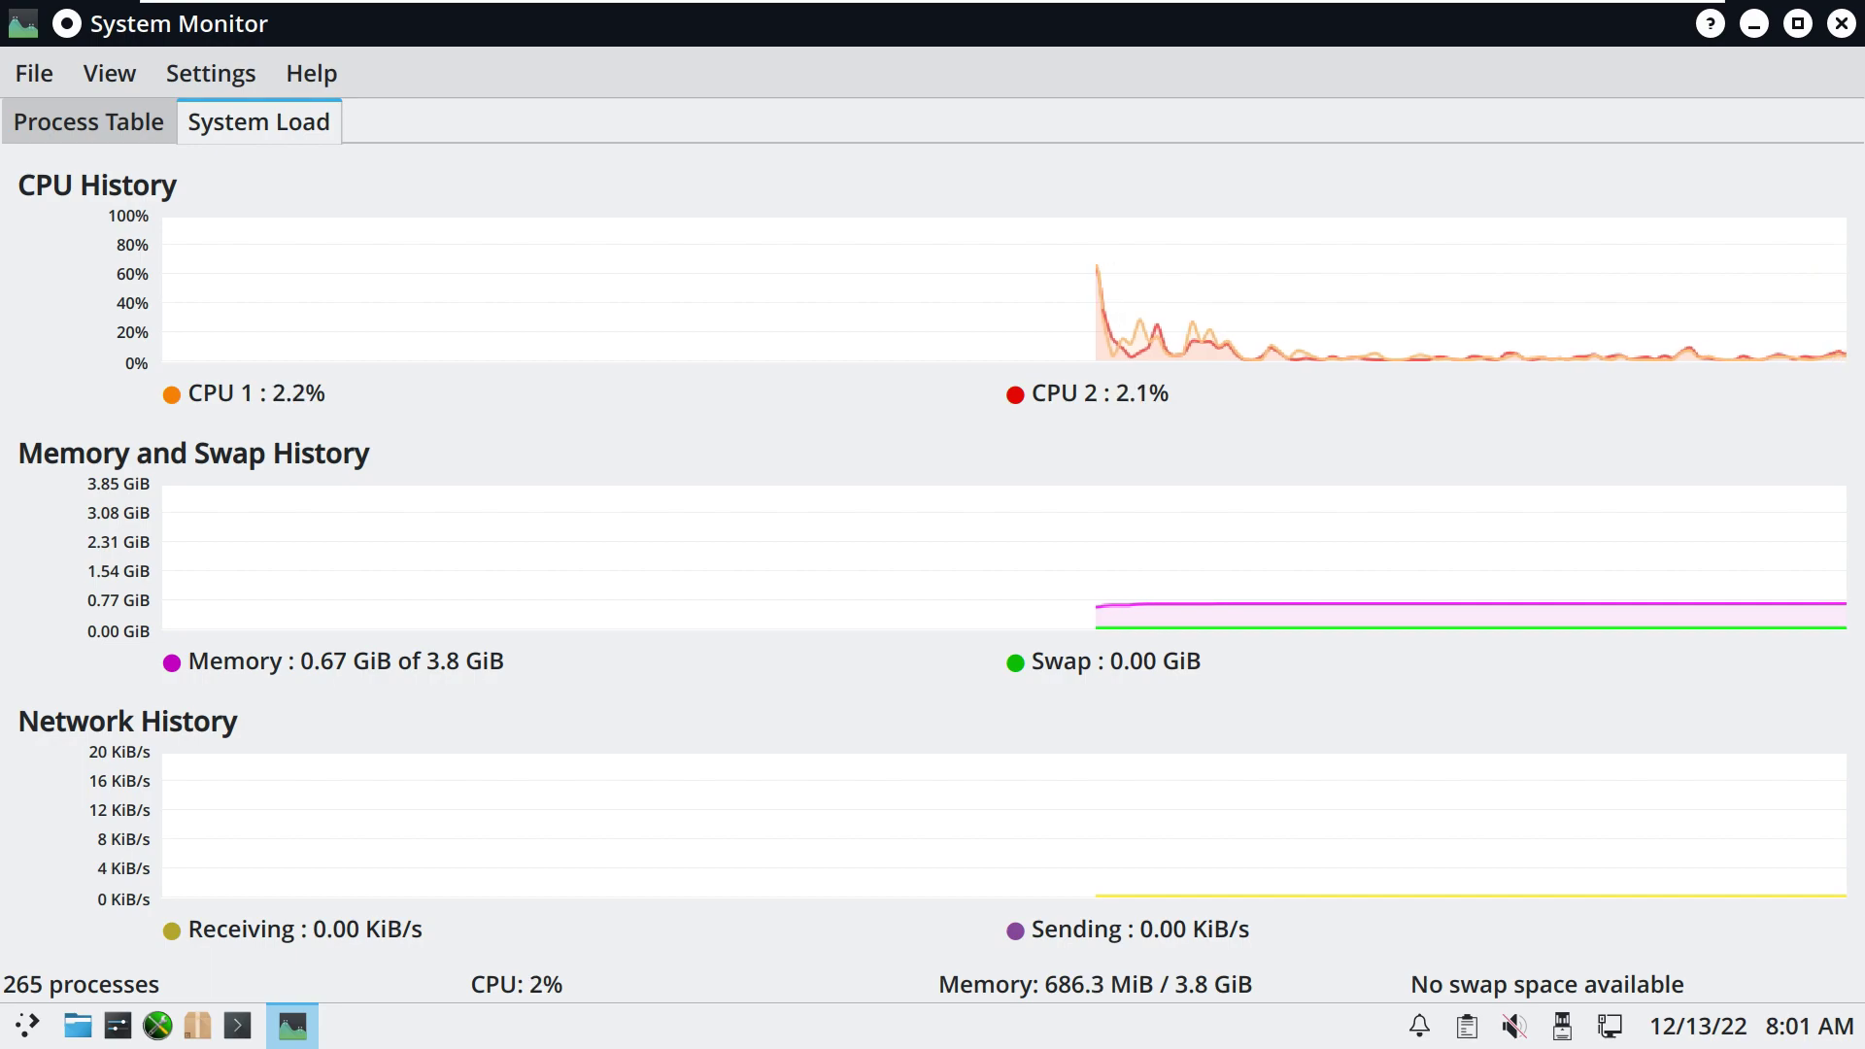
mouse_move(909, 627)
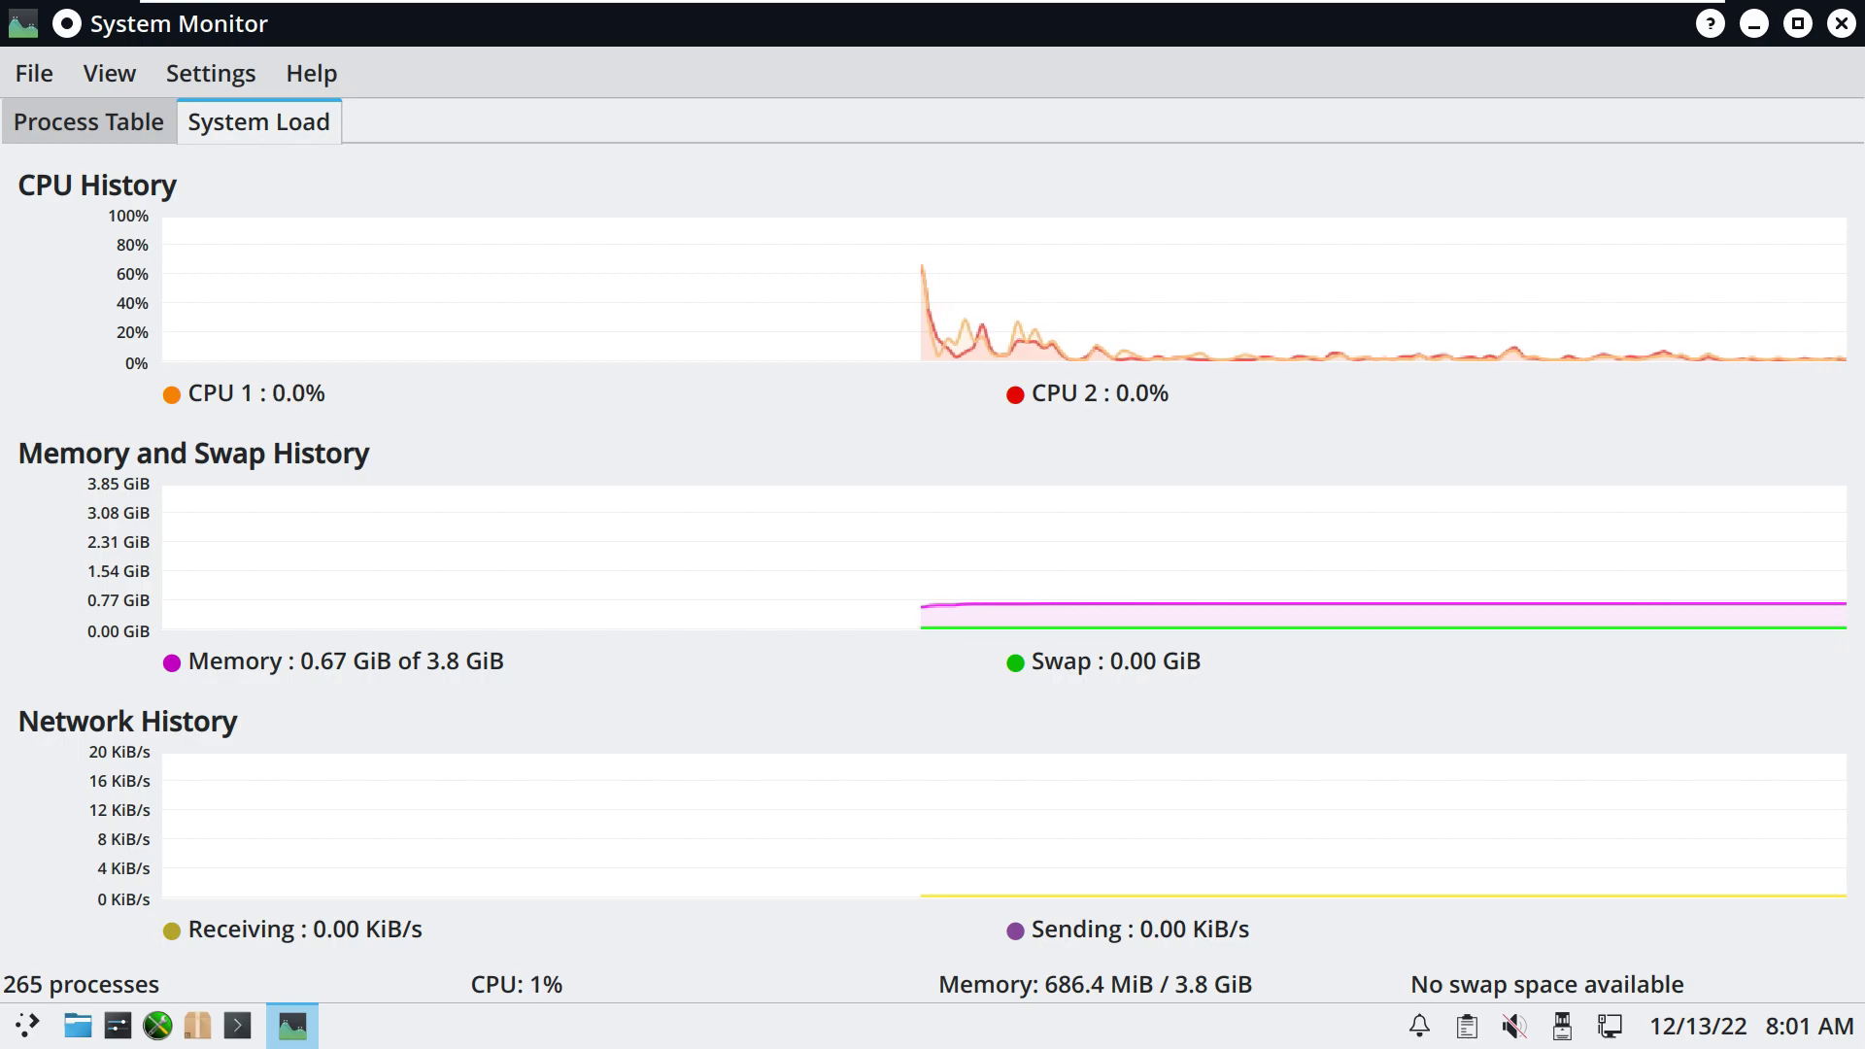
Step: Return to the process table, view the About System Monitor information once more, and close System Monitor
click(88, 123)
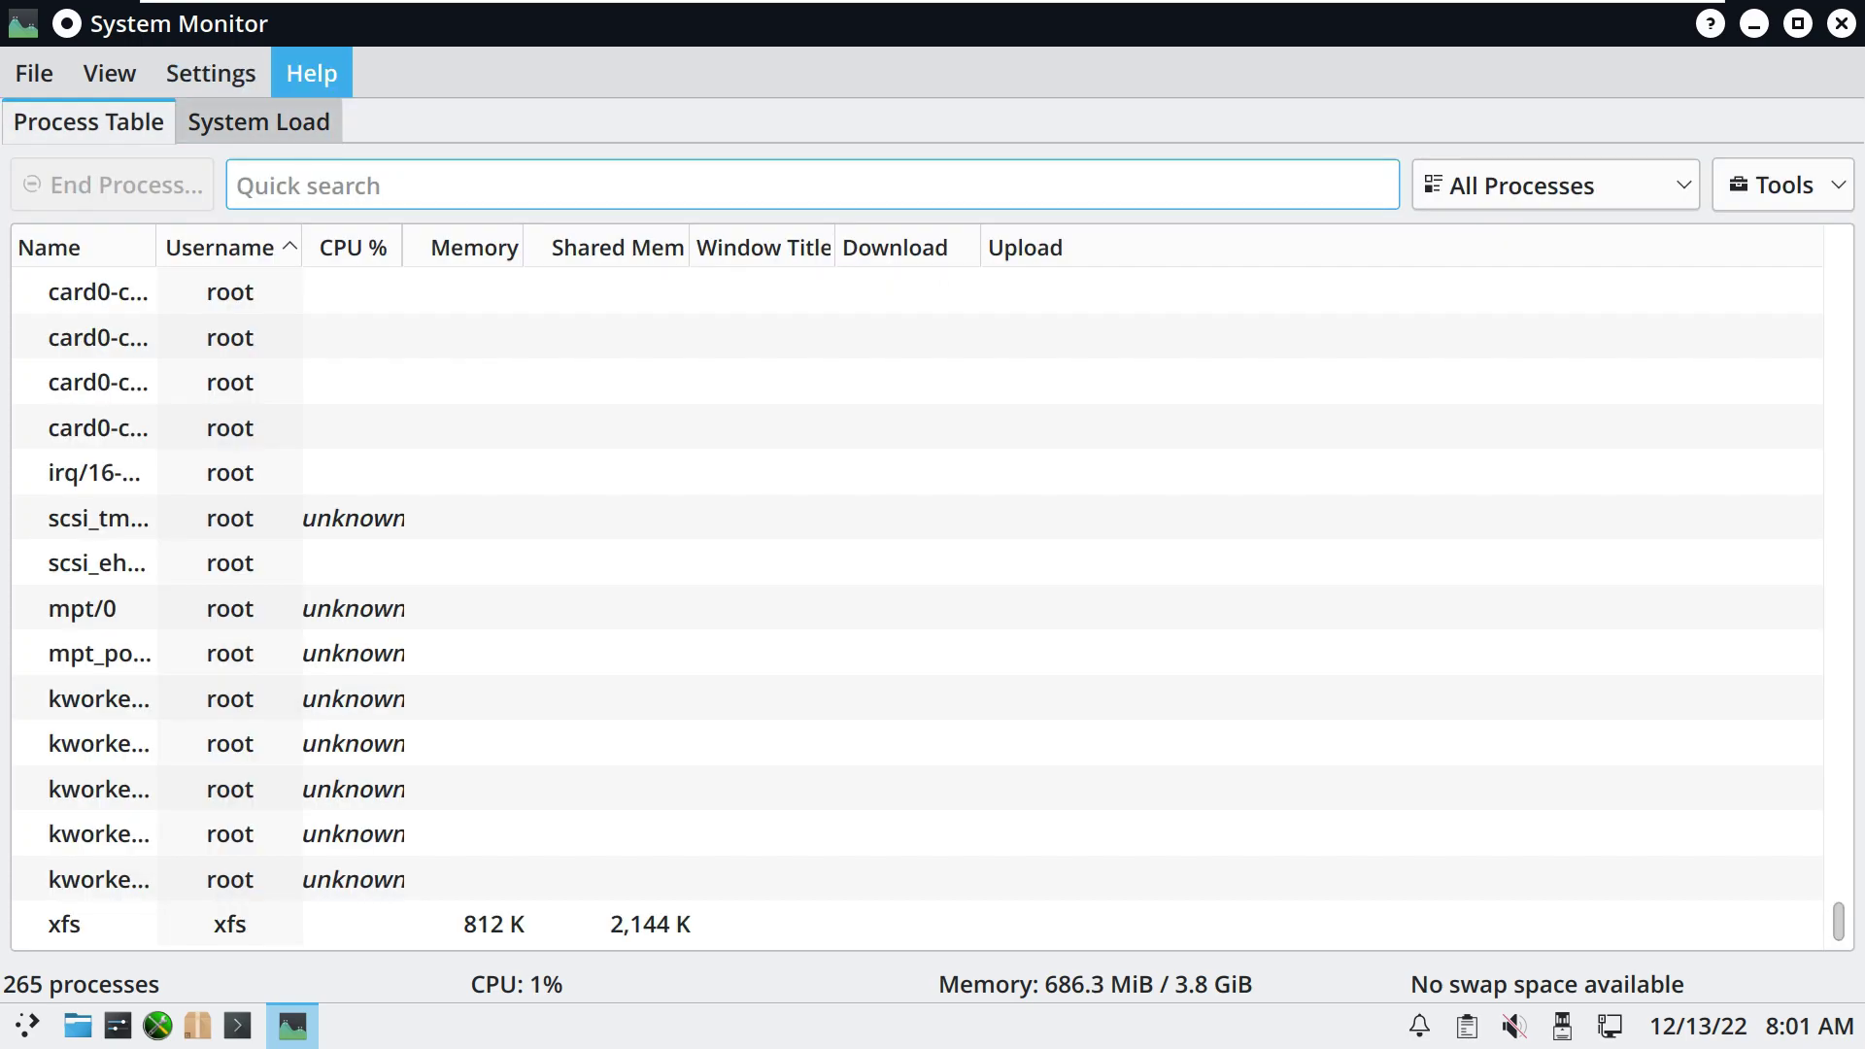
click(311, 73)
click(476, 418)
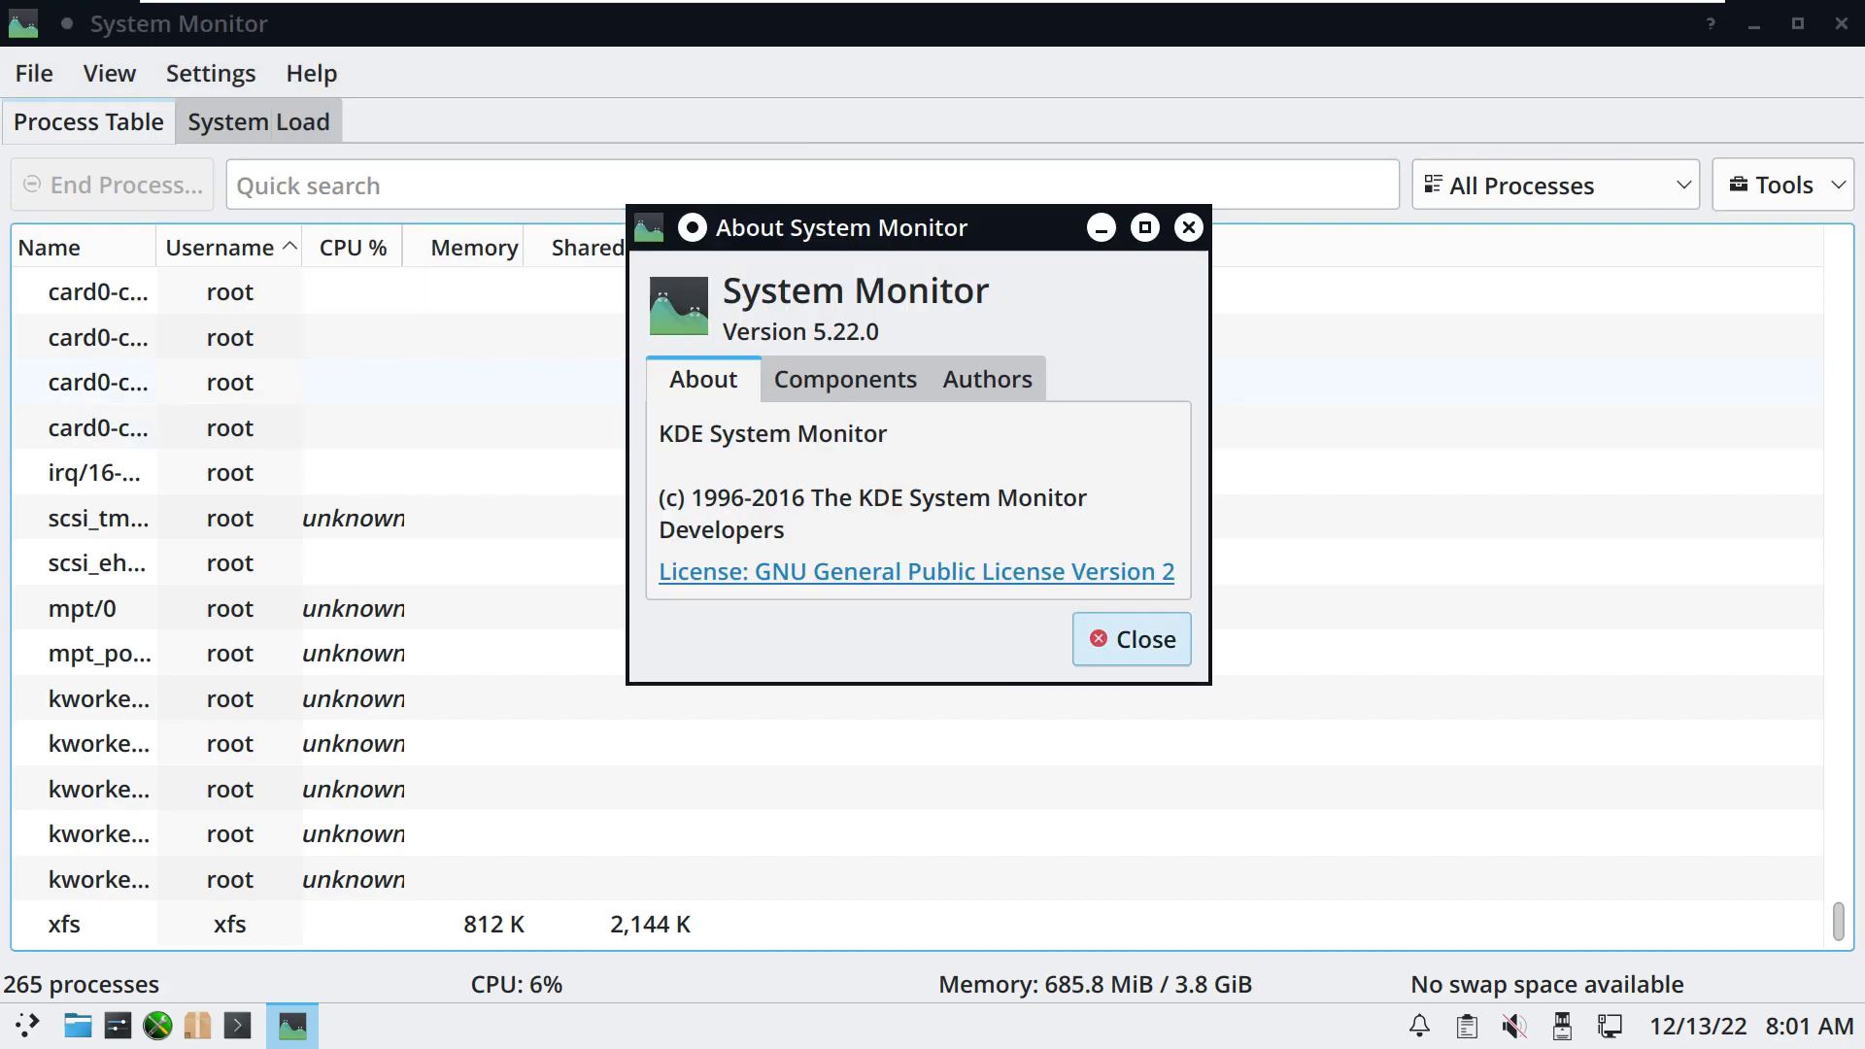
click(1188, 227)
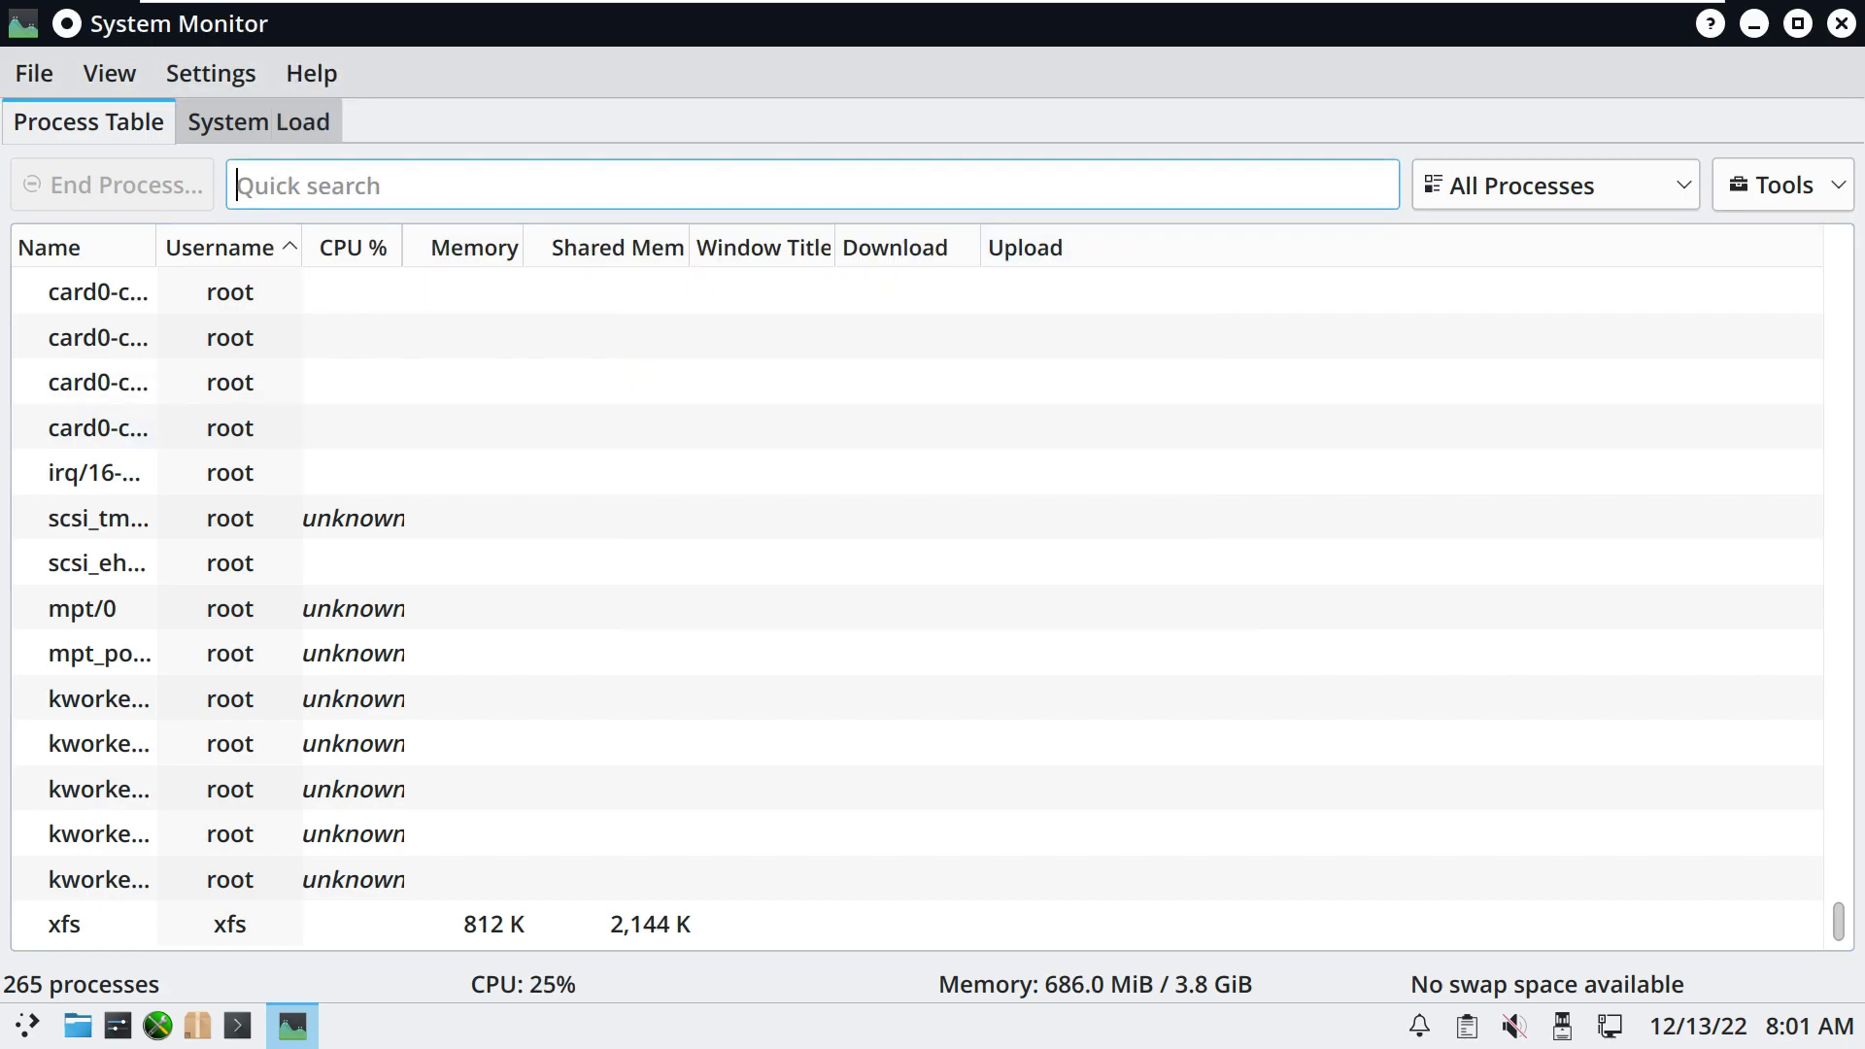
click(1841, 24)
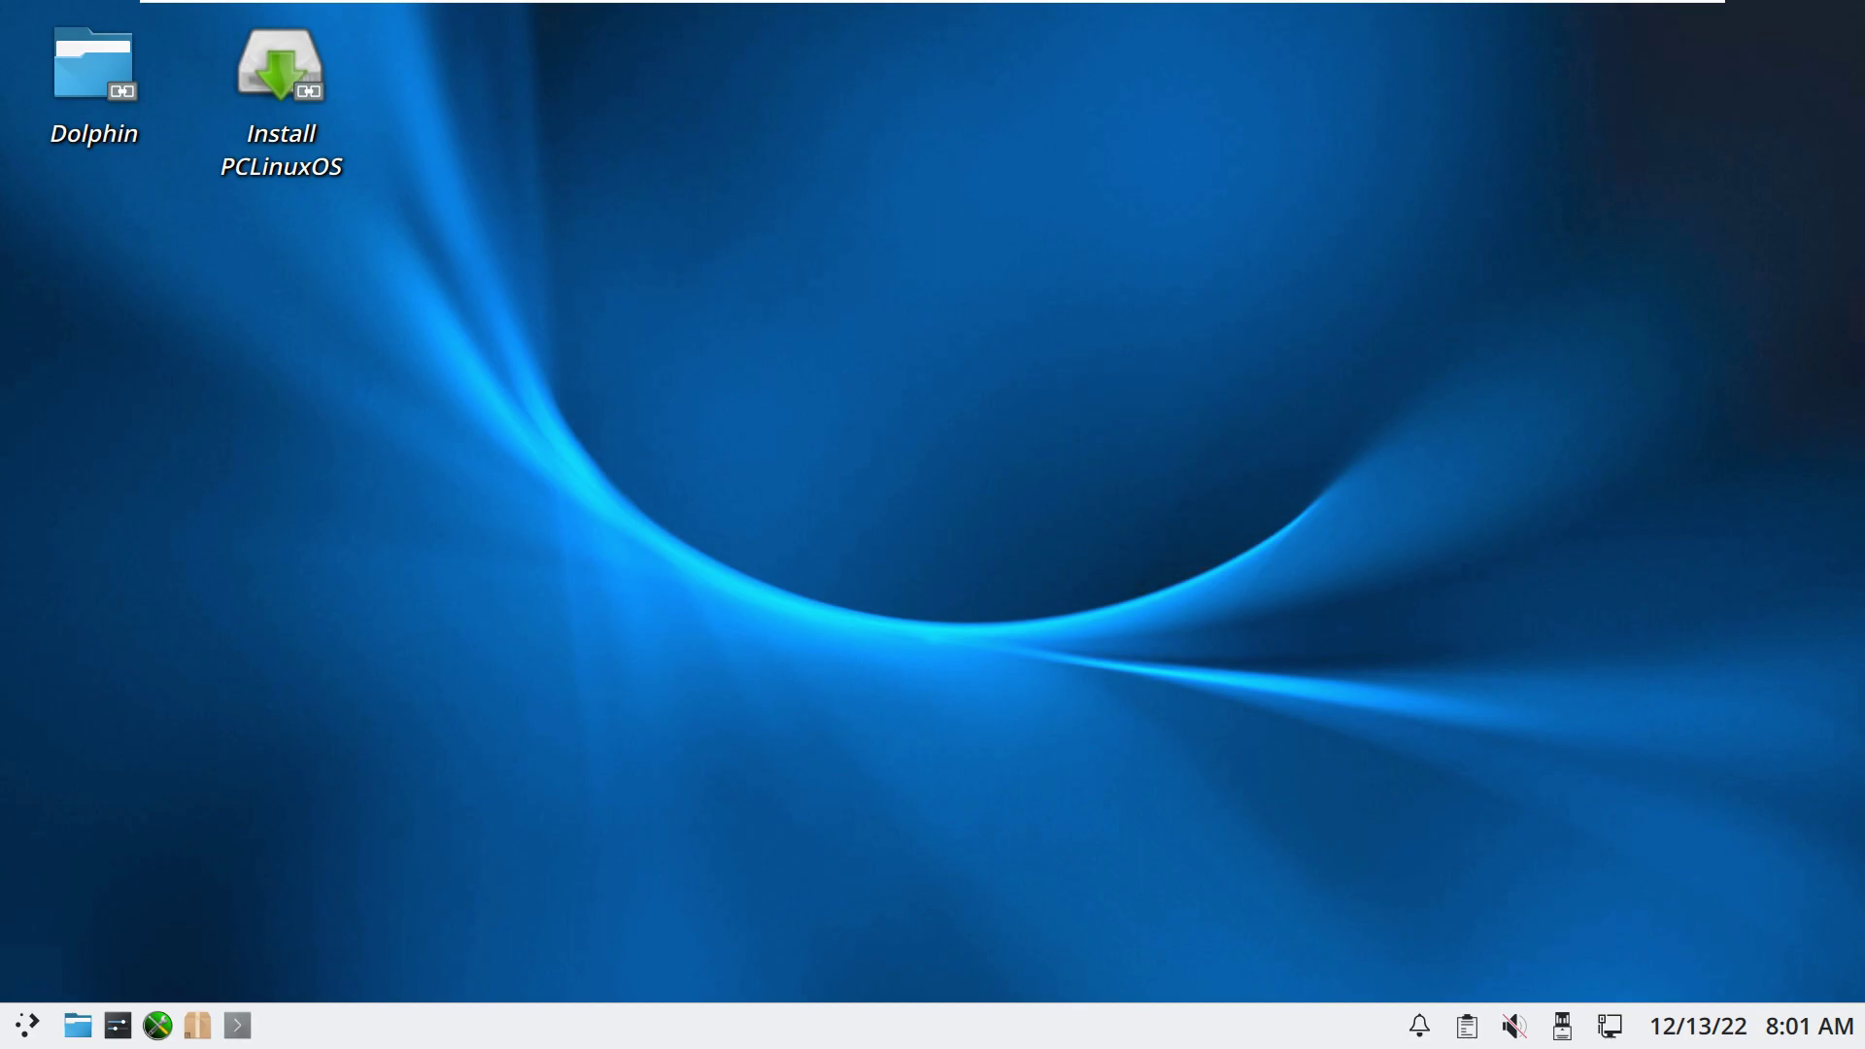
Step: Open the Konsole terminal, check the version information in About Konsole, and close that dialog
click(237, 1024)
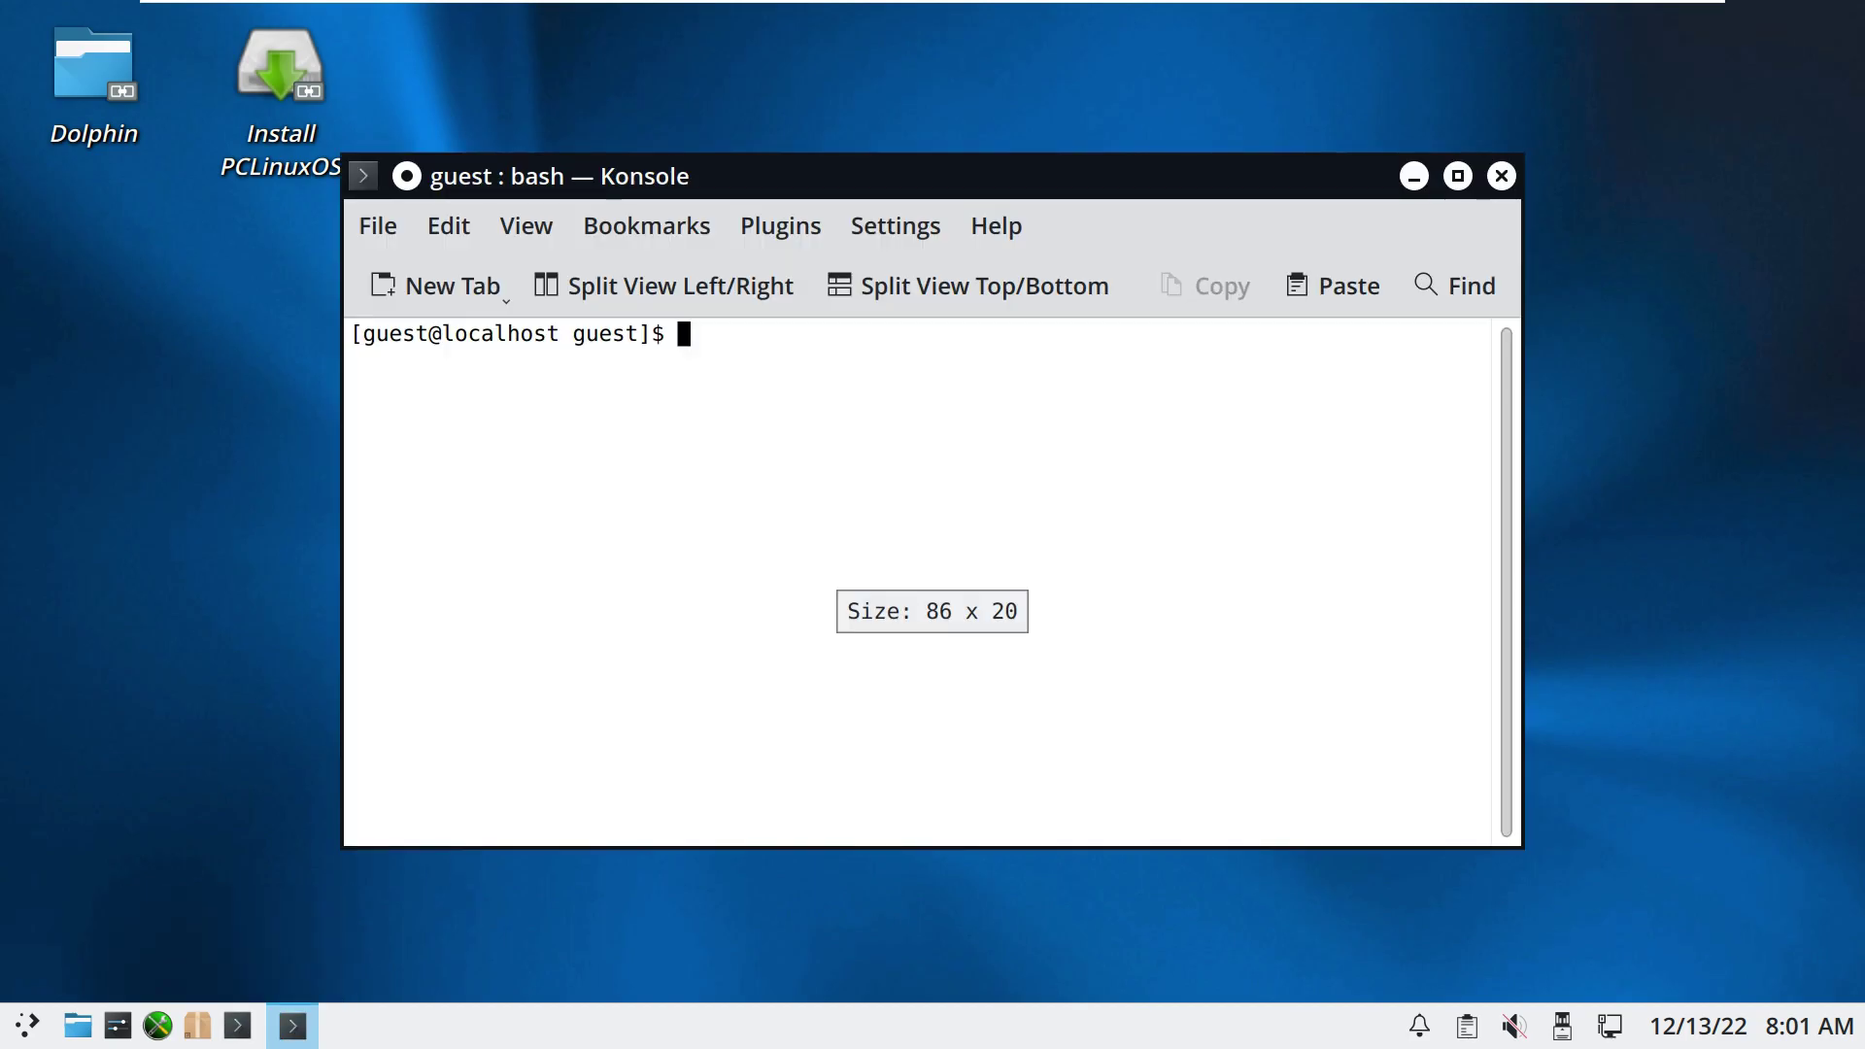
right_click(594, 1026)
click(855, 622)
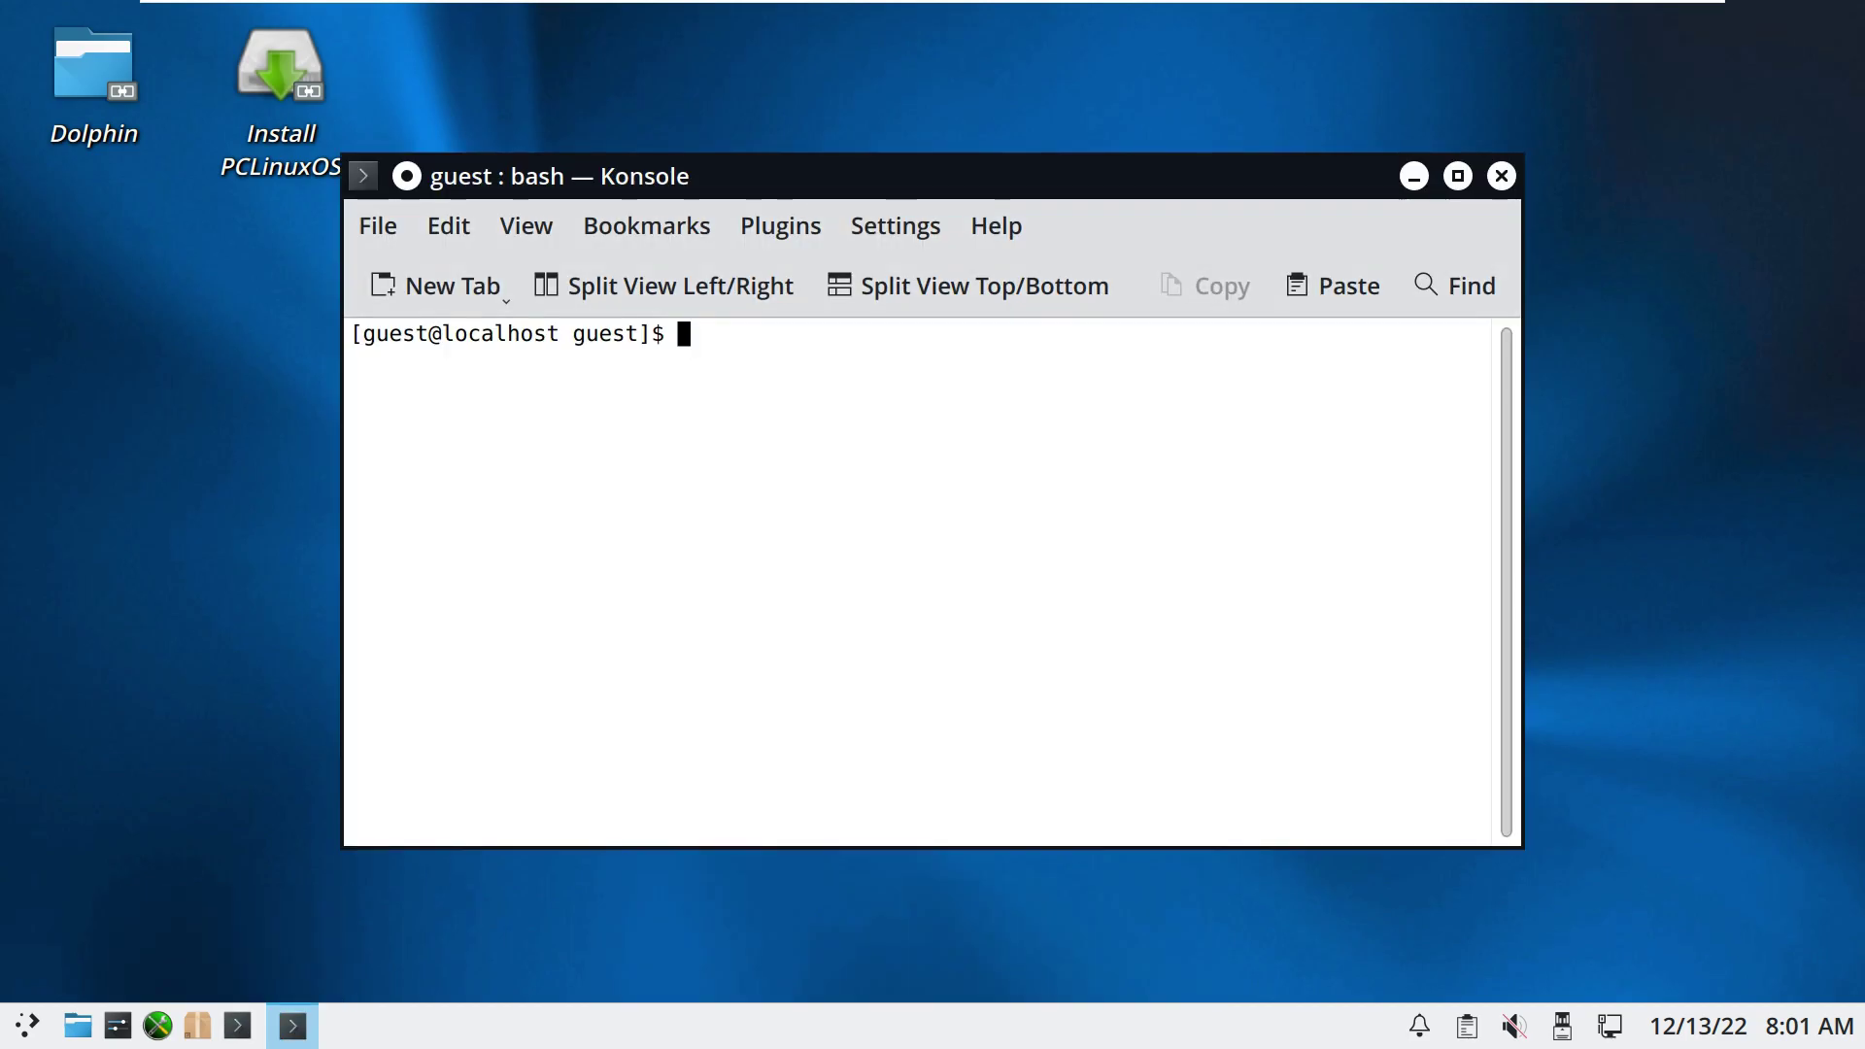
click(997, 226)
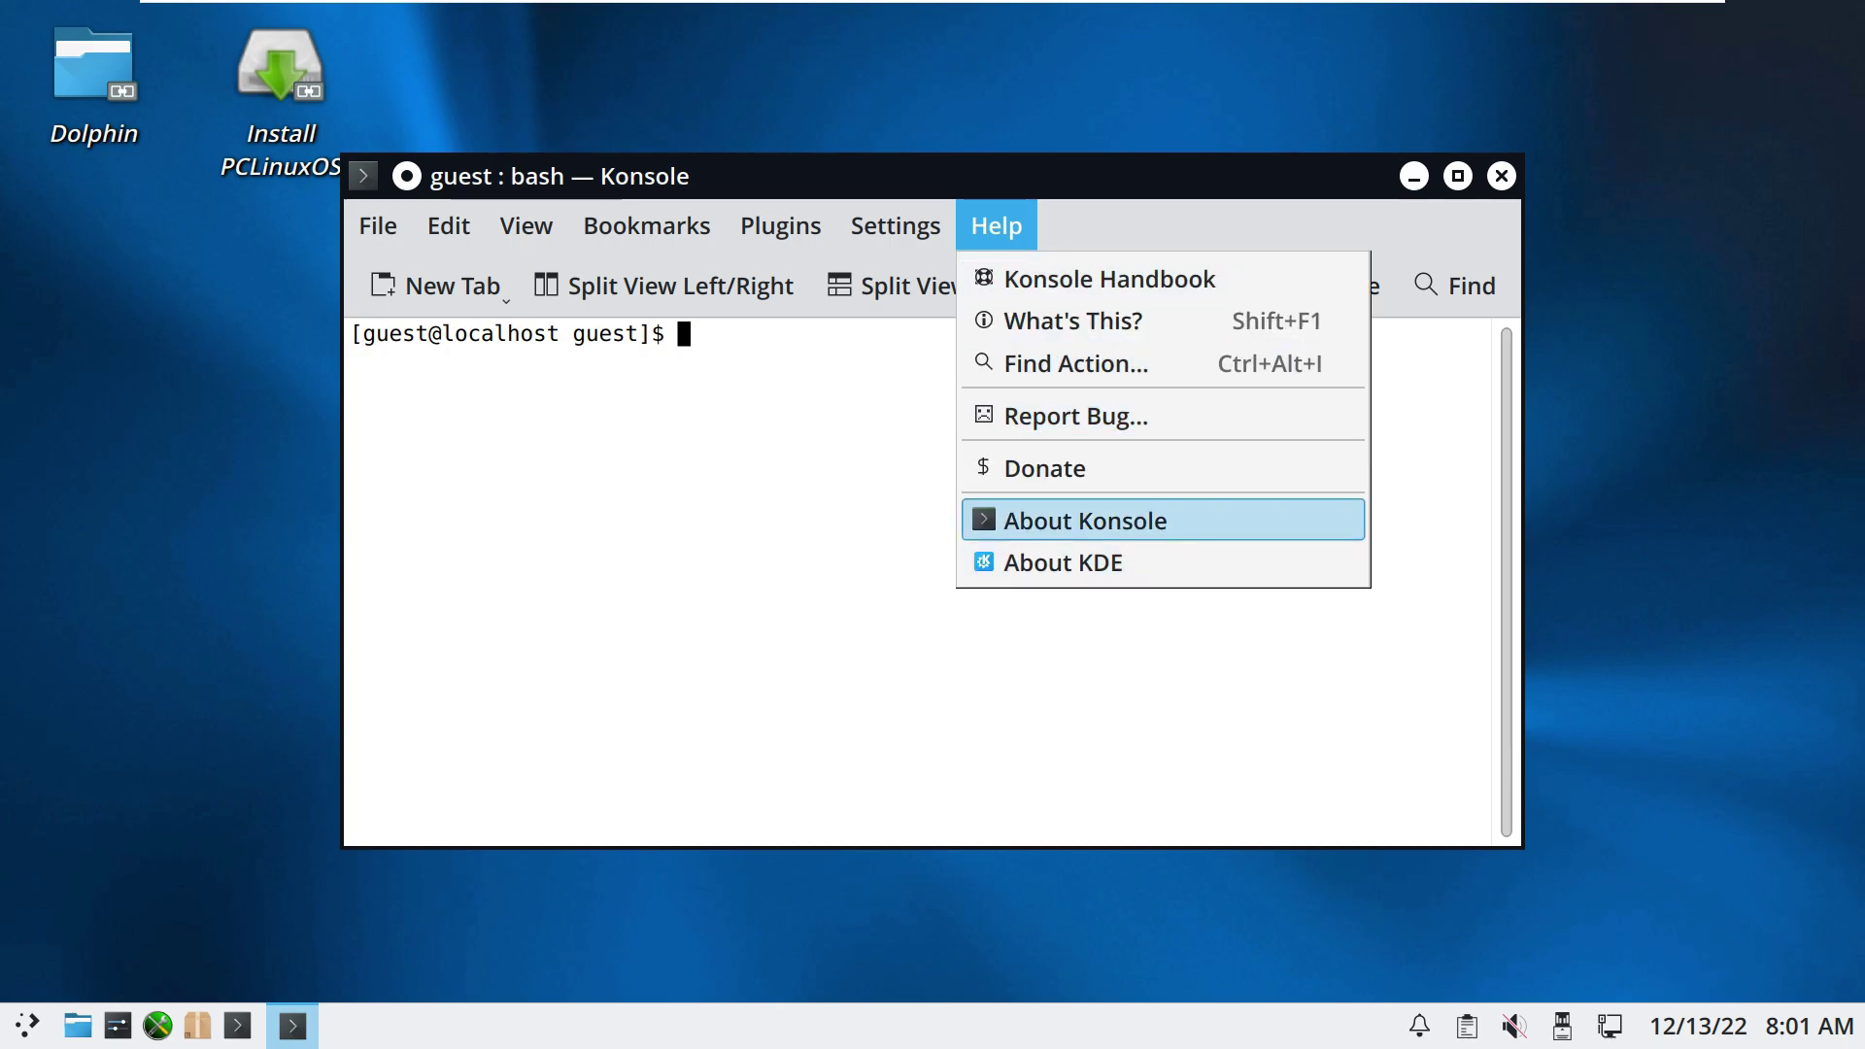
click(1085, 521)
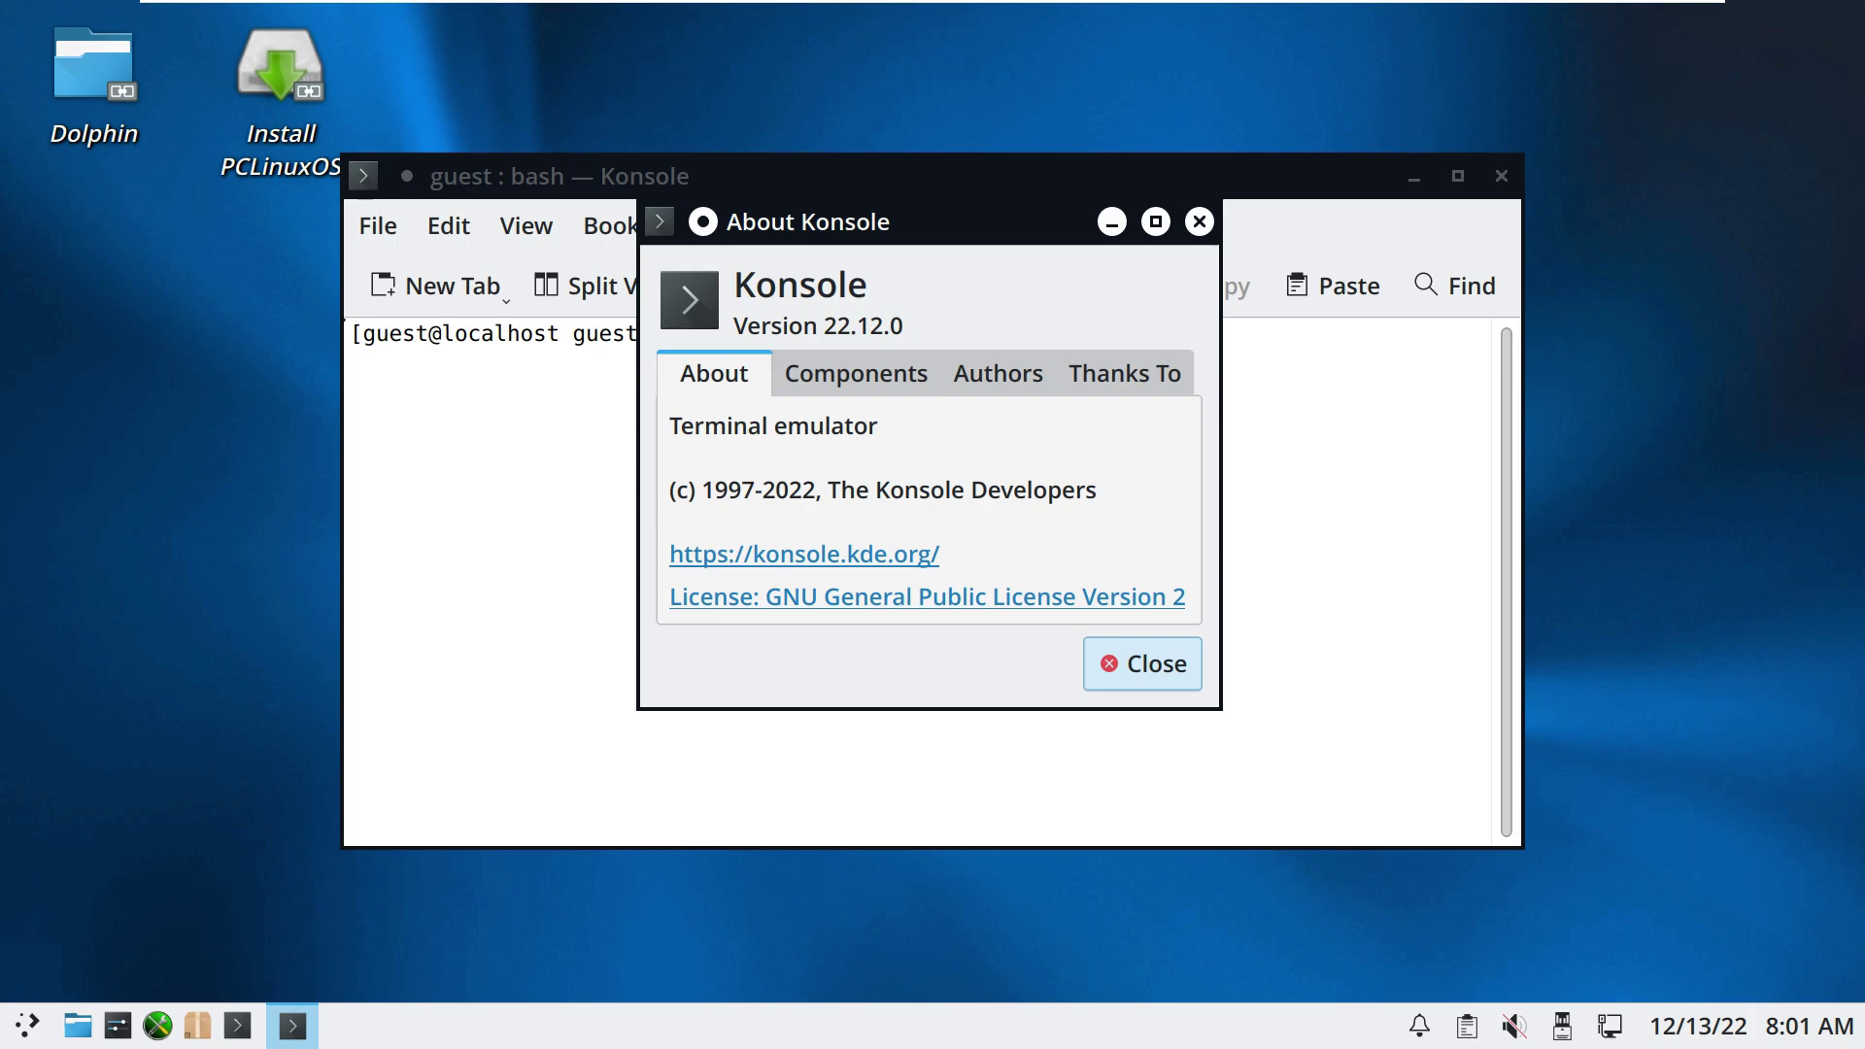
click(1200, 222)
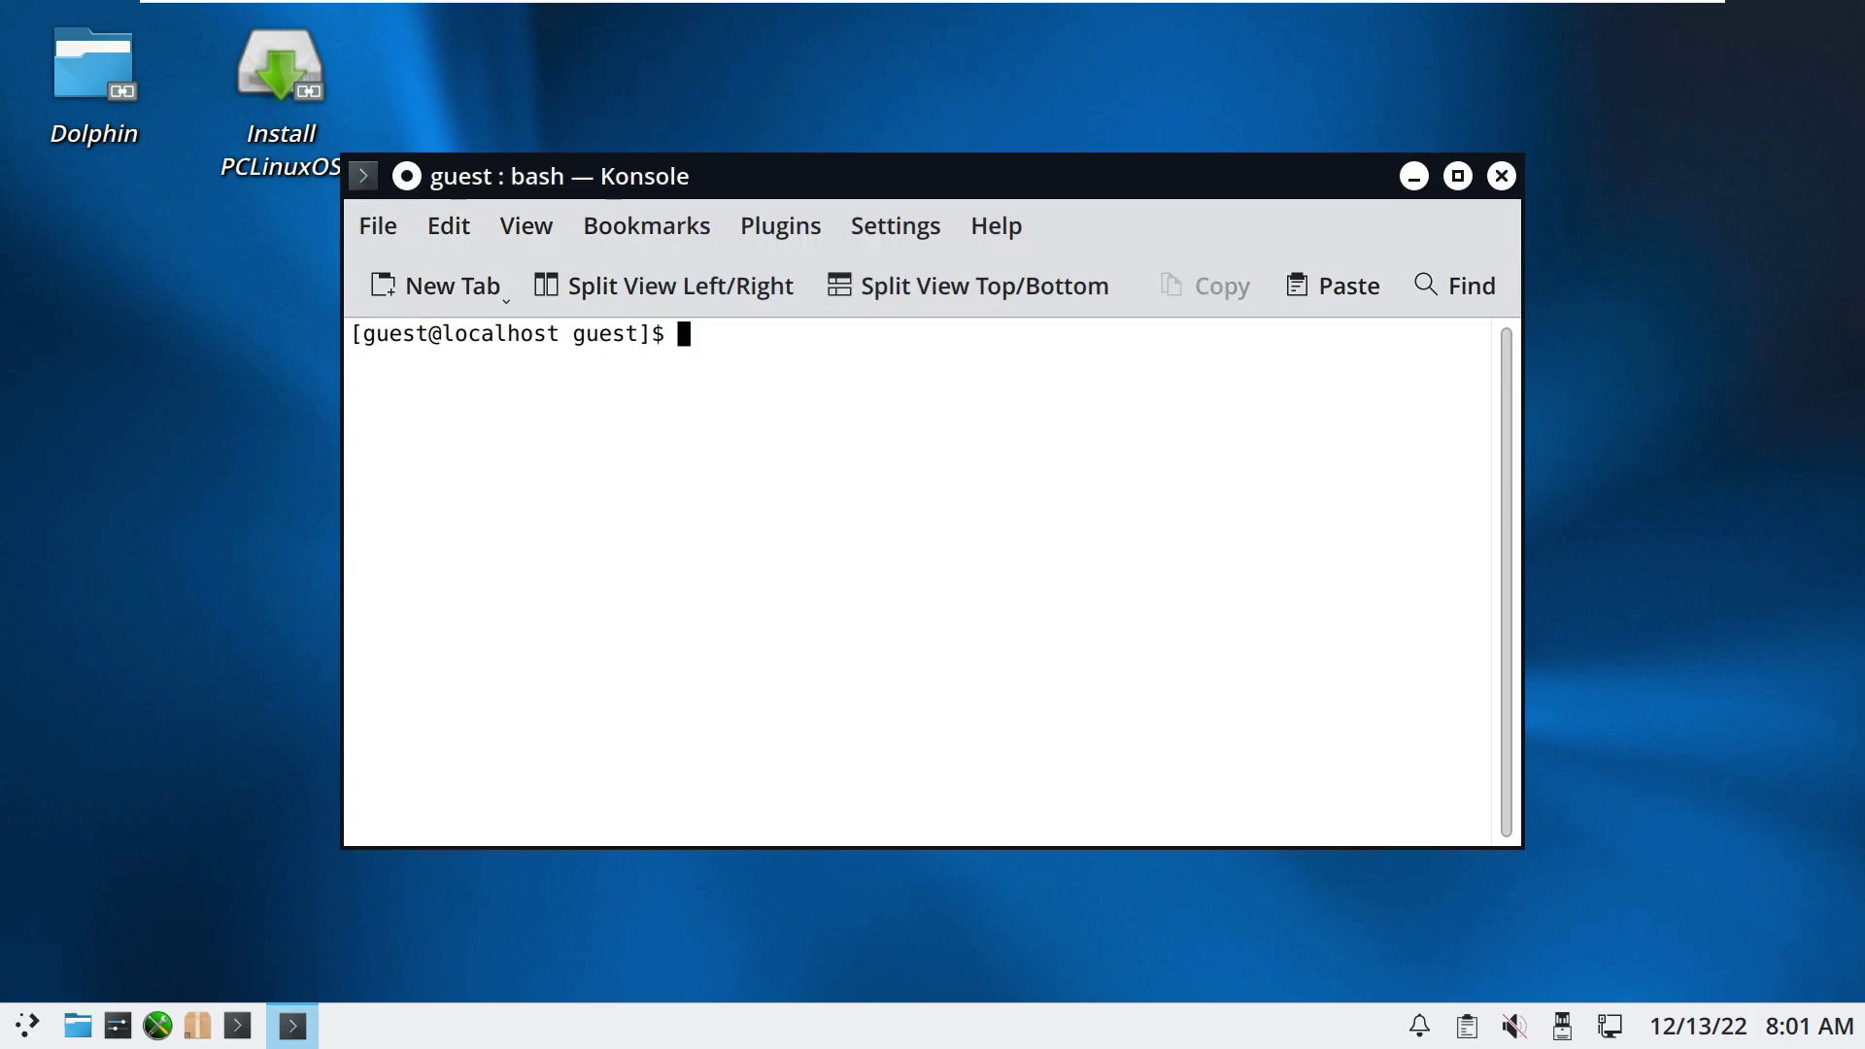
Step: Run inxi -b in the terminal to list the basic system information, and maximize the window
text(inxi -b)
key(Return)
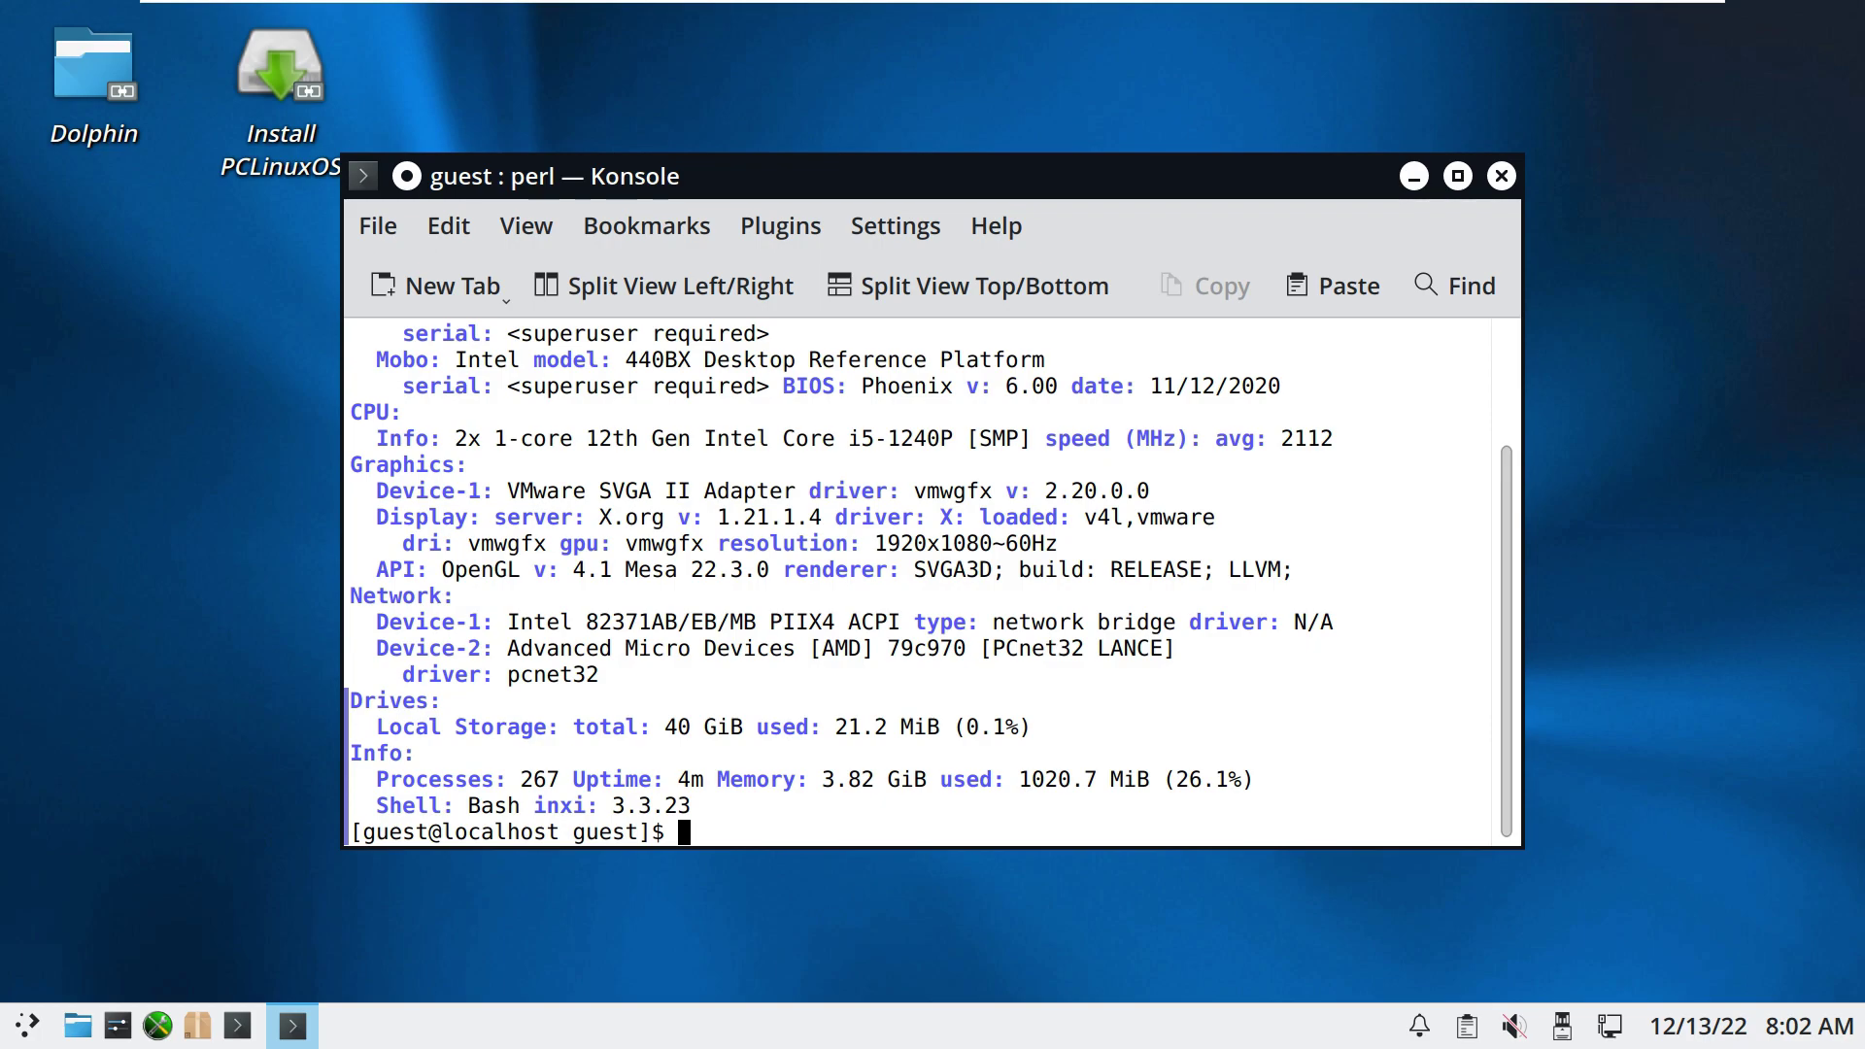
click(1458, 176)
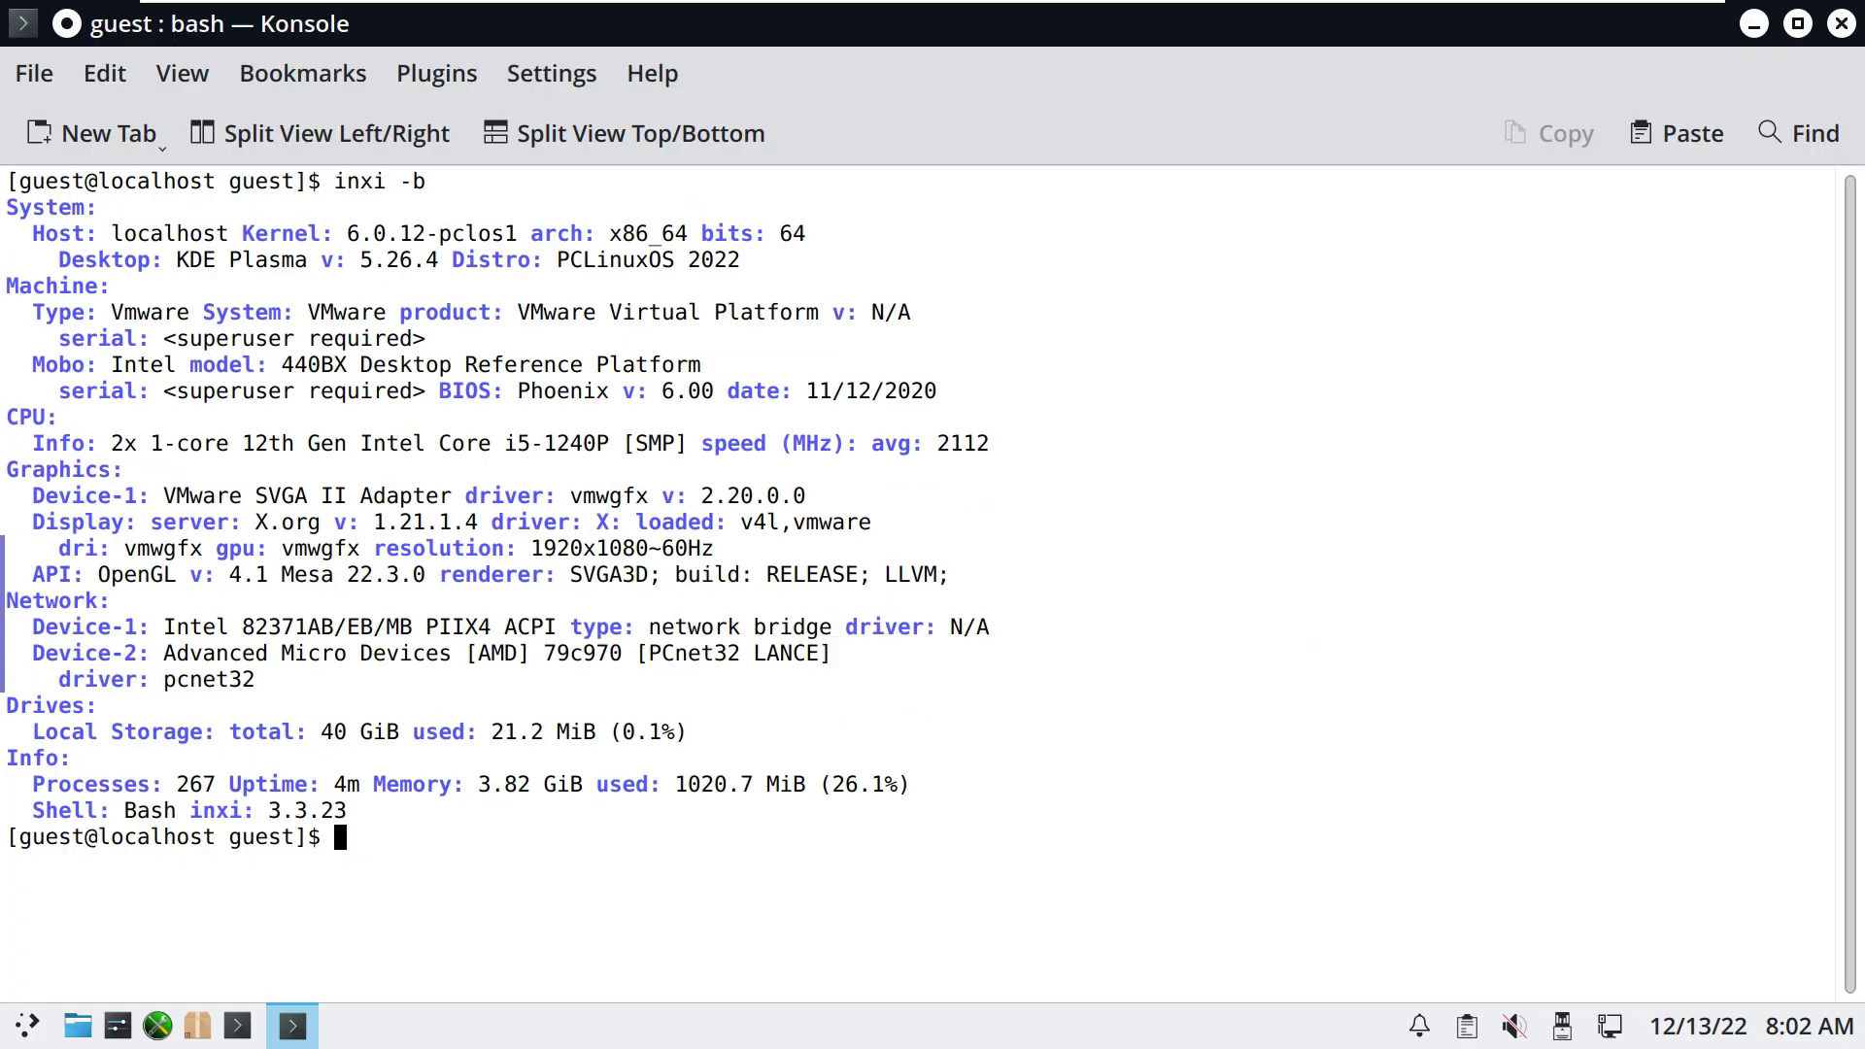
Step: Run inxi -G for the graphics details and neofetch for the system summary
text(inxi -G)
key(Return)
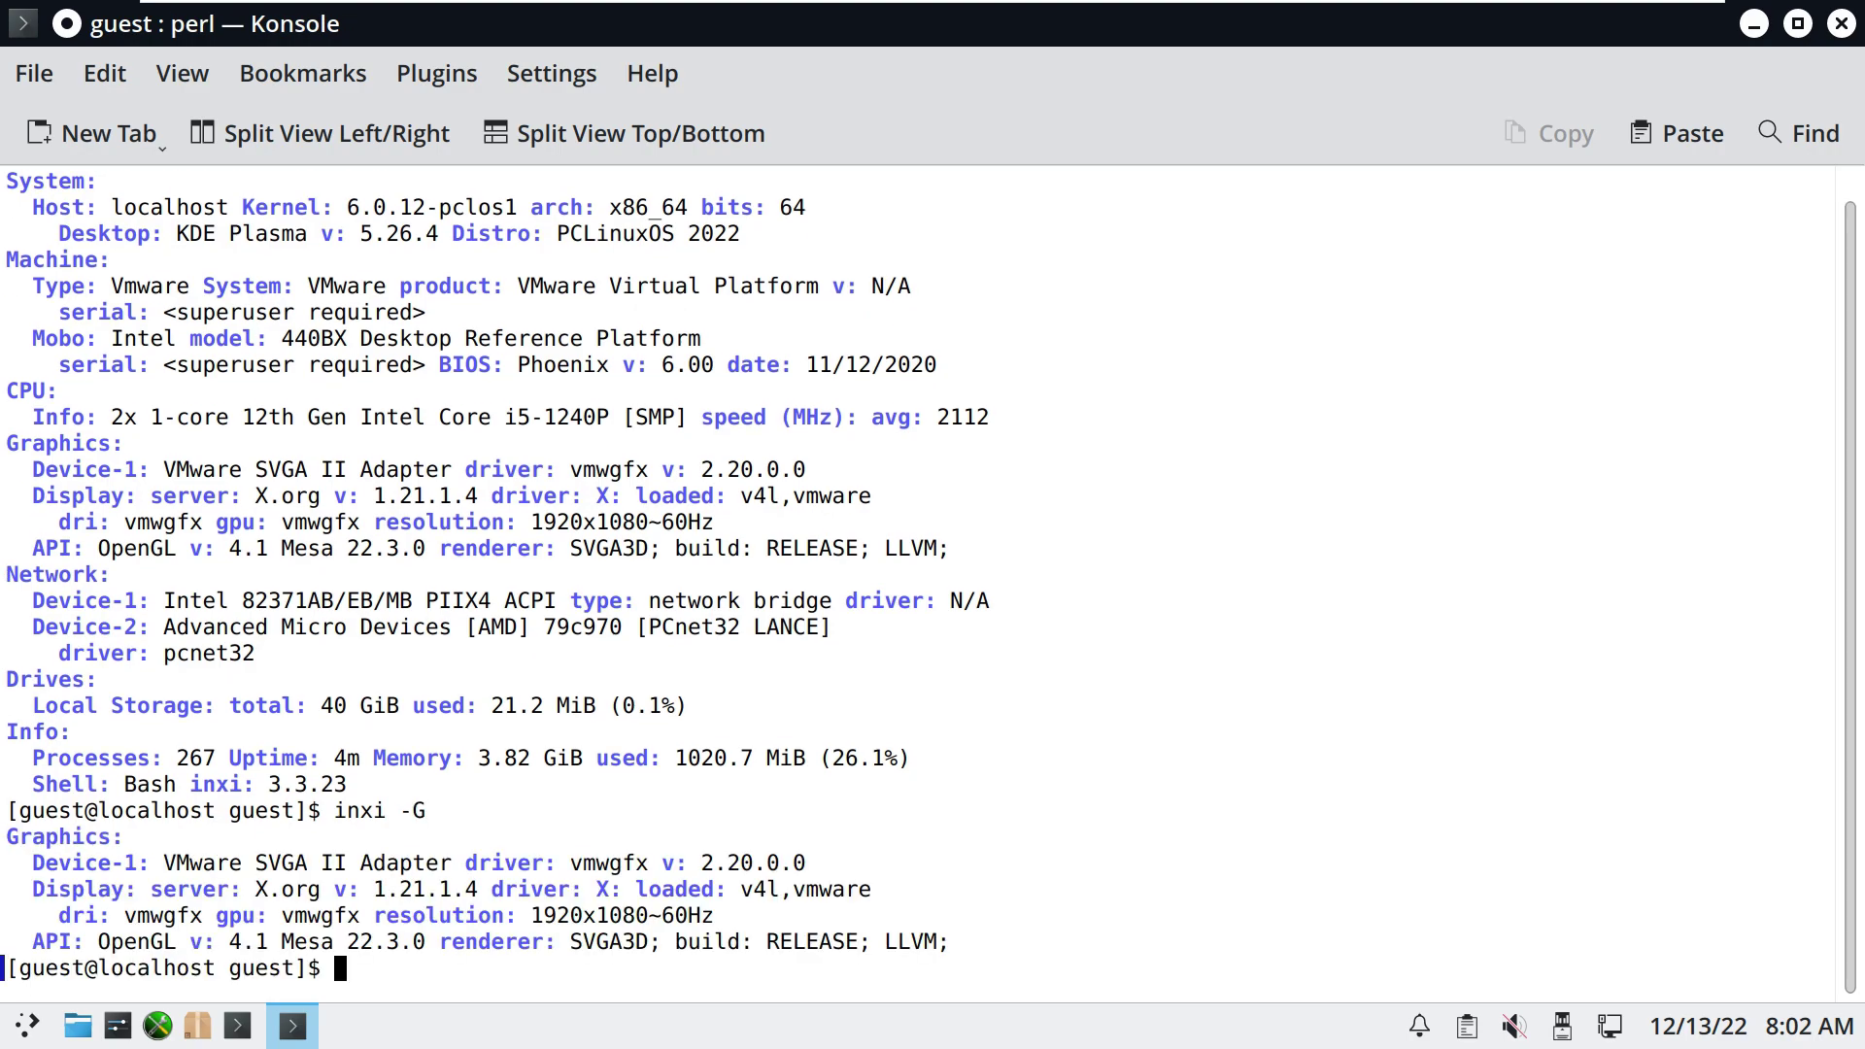
text(neofetch)
key(Return)
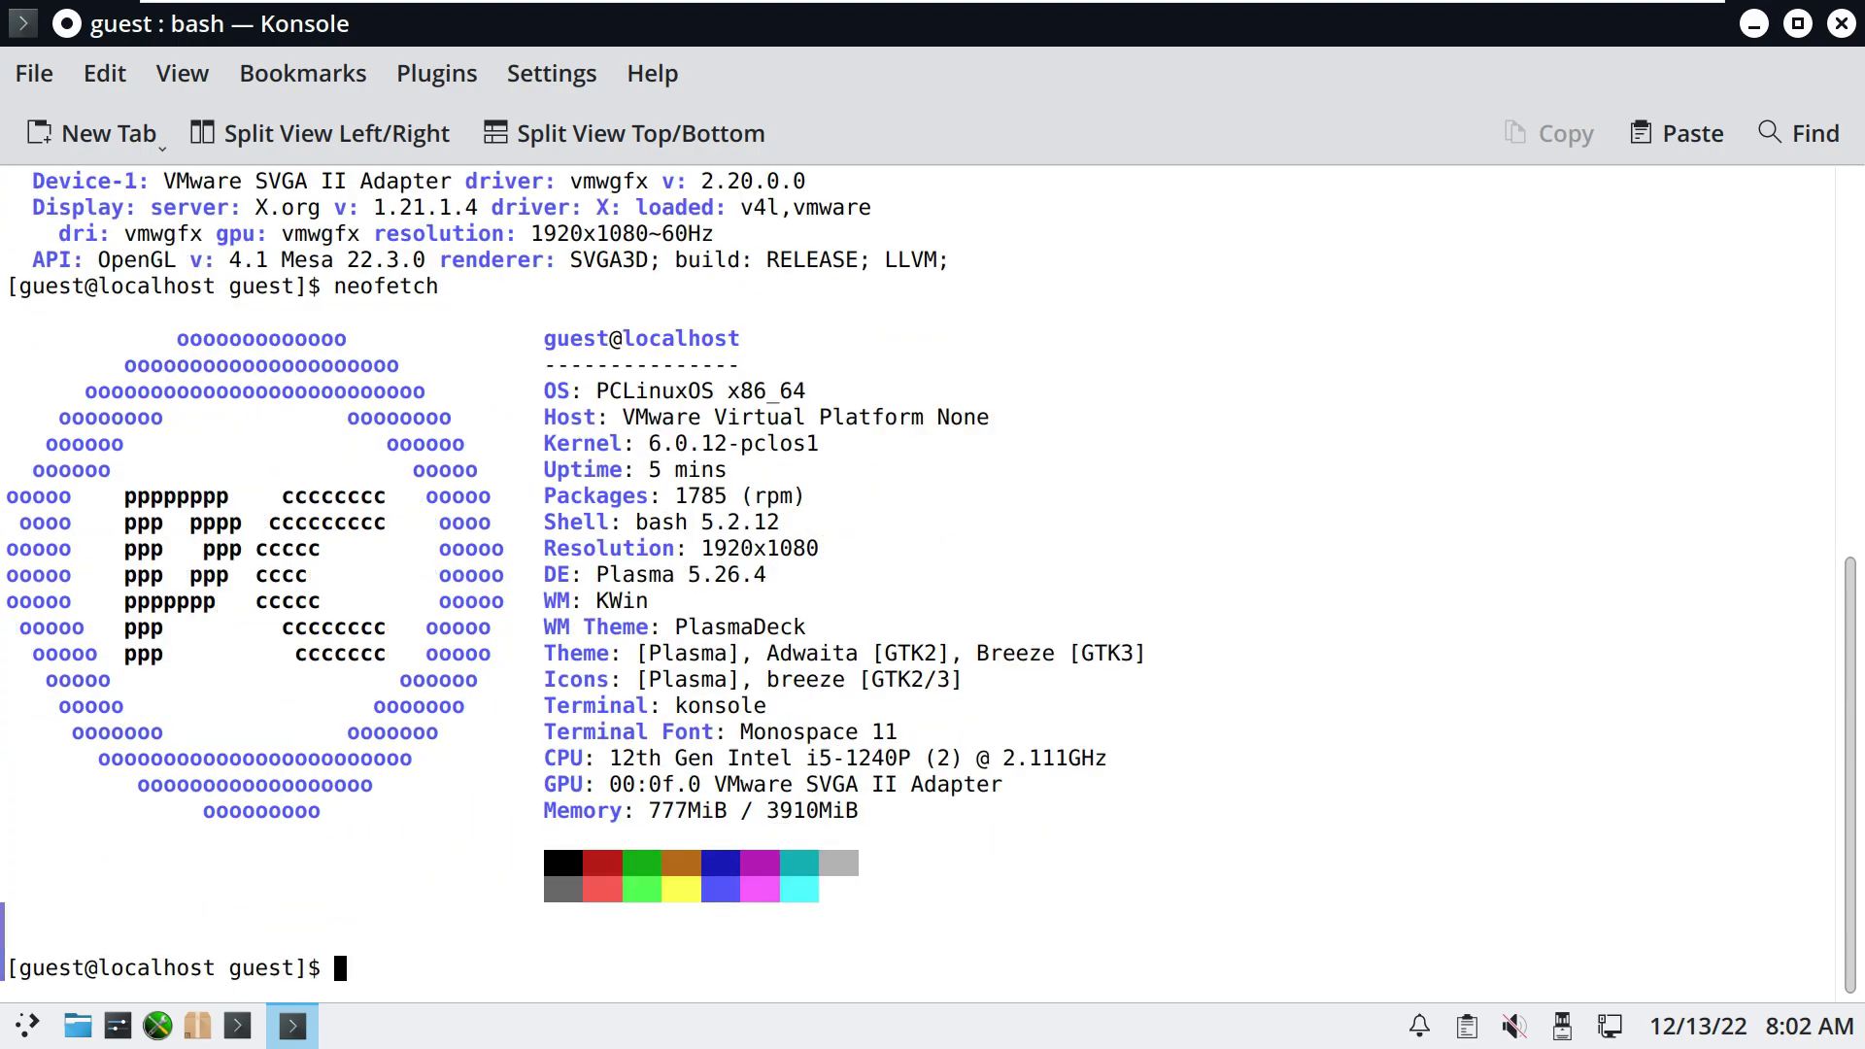
Step: Print the kernel and release information with uname -a, uname -r and cat /etc/issue
text(uname -a)
key(Return)
text(uname -r)
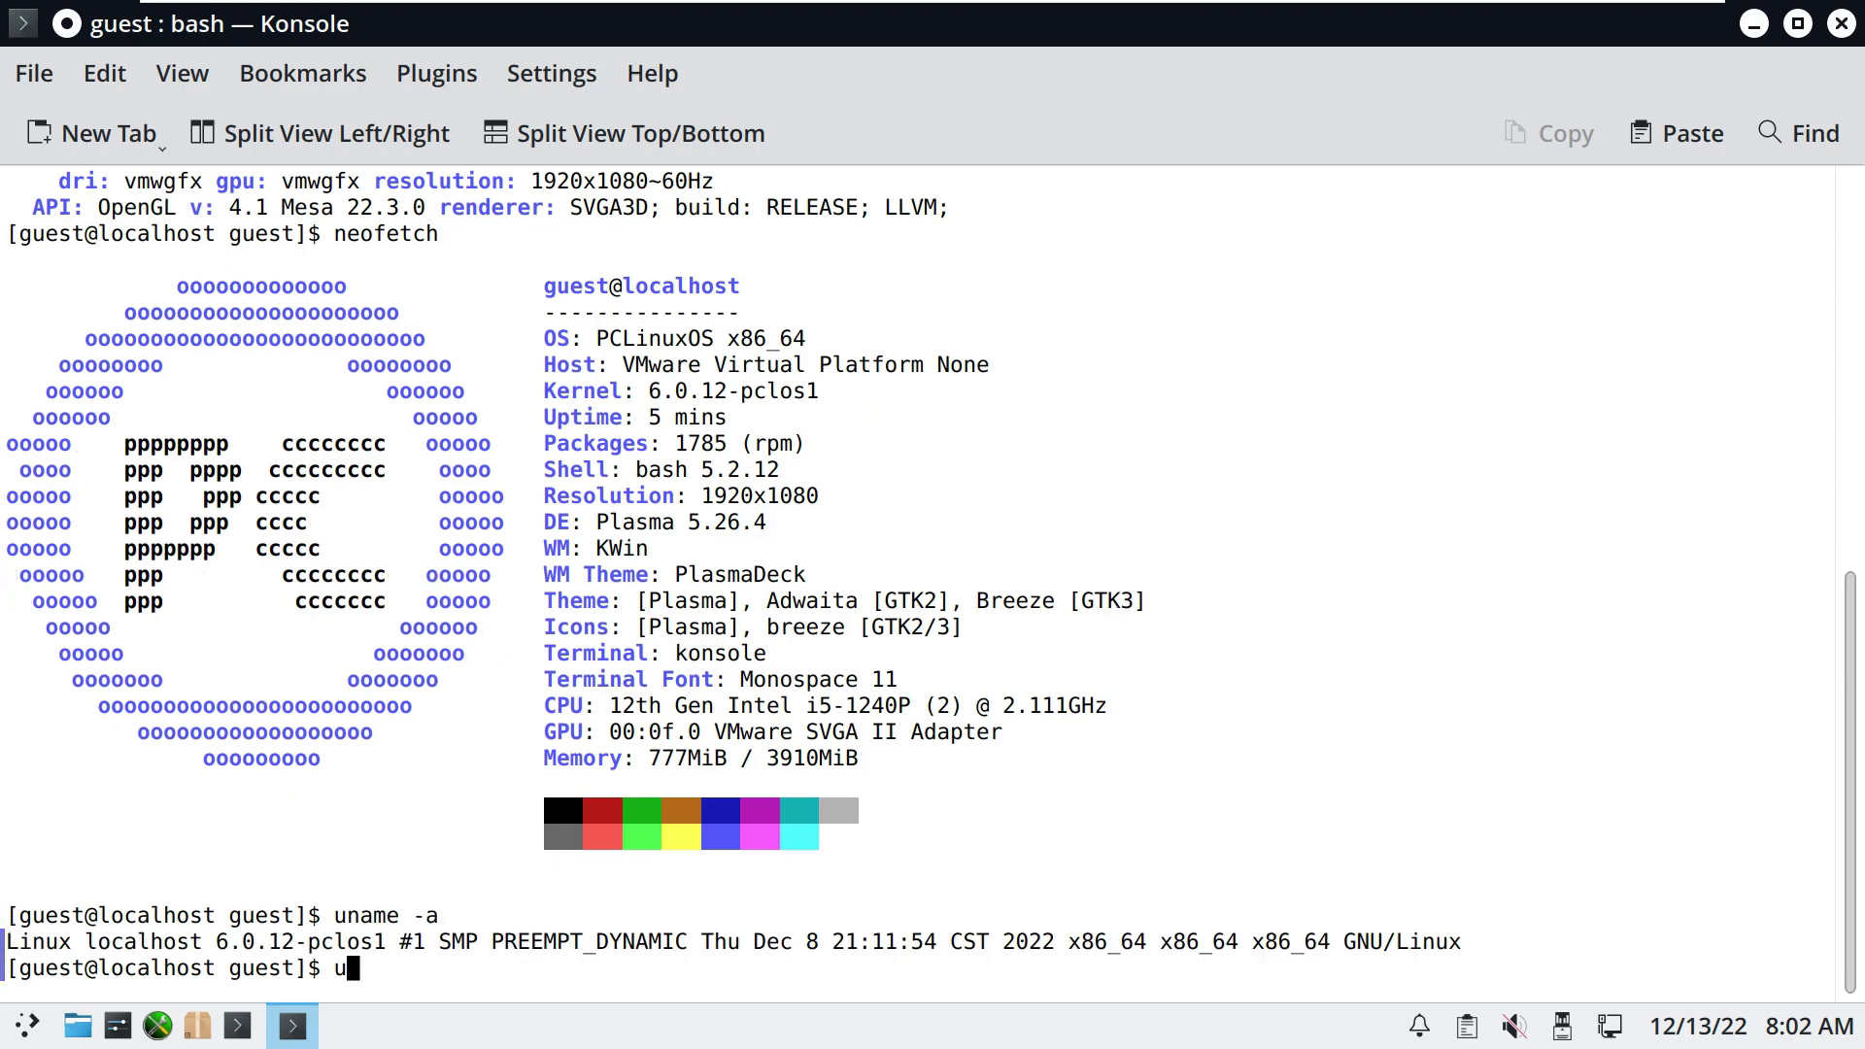
key(Return)
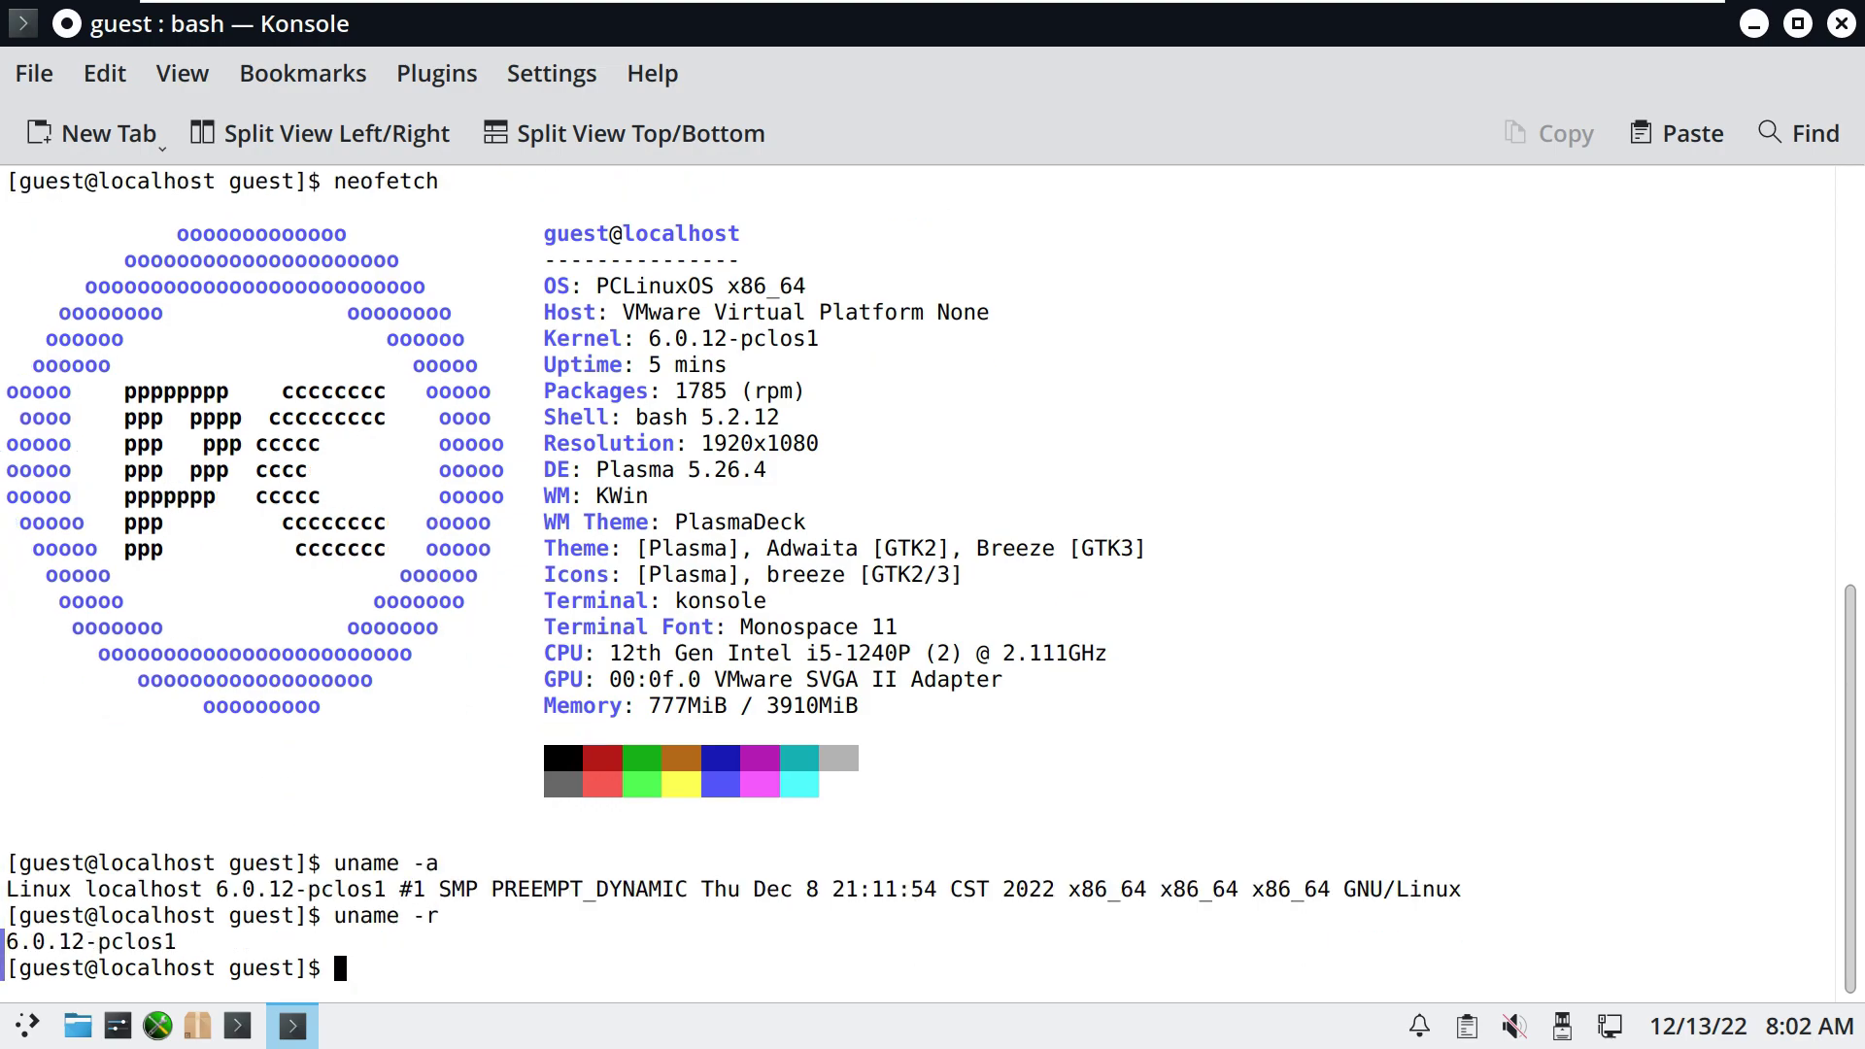
text(cat /etc/issue)
key(Return)
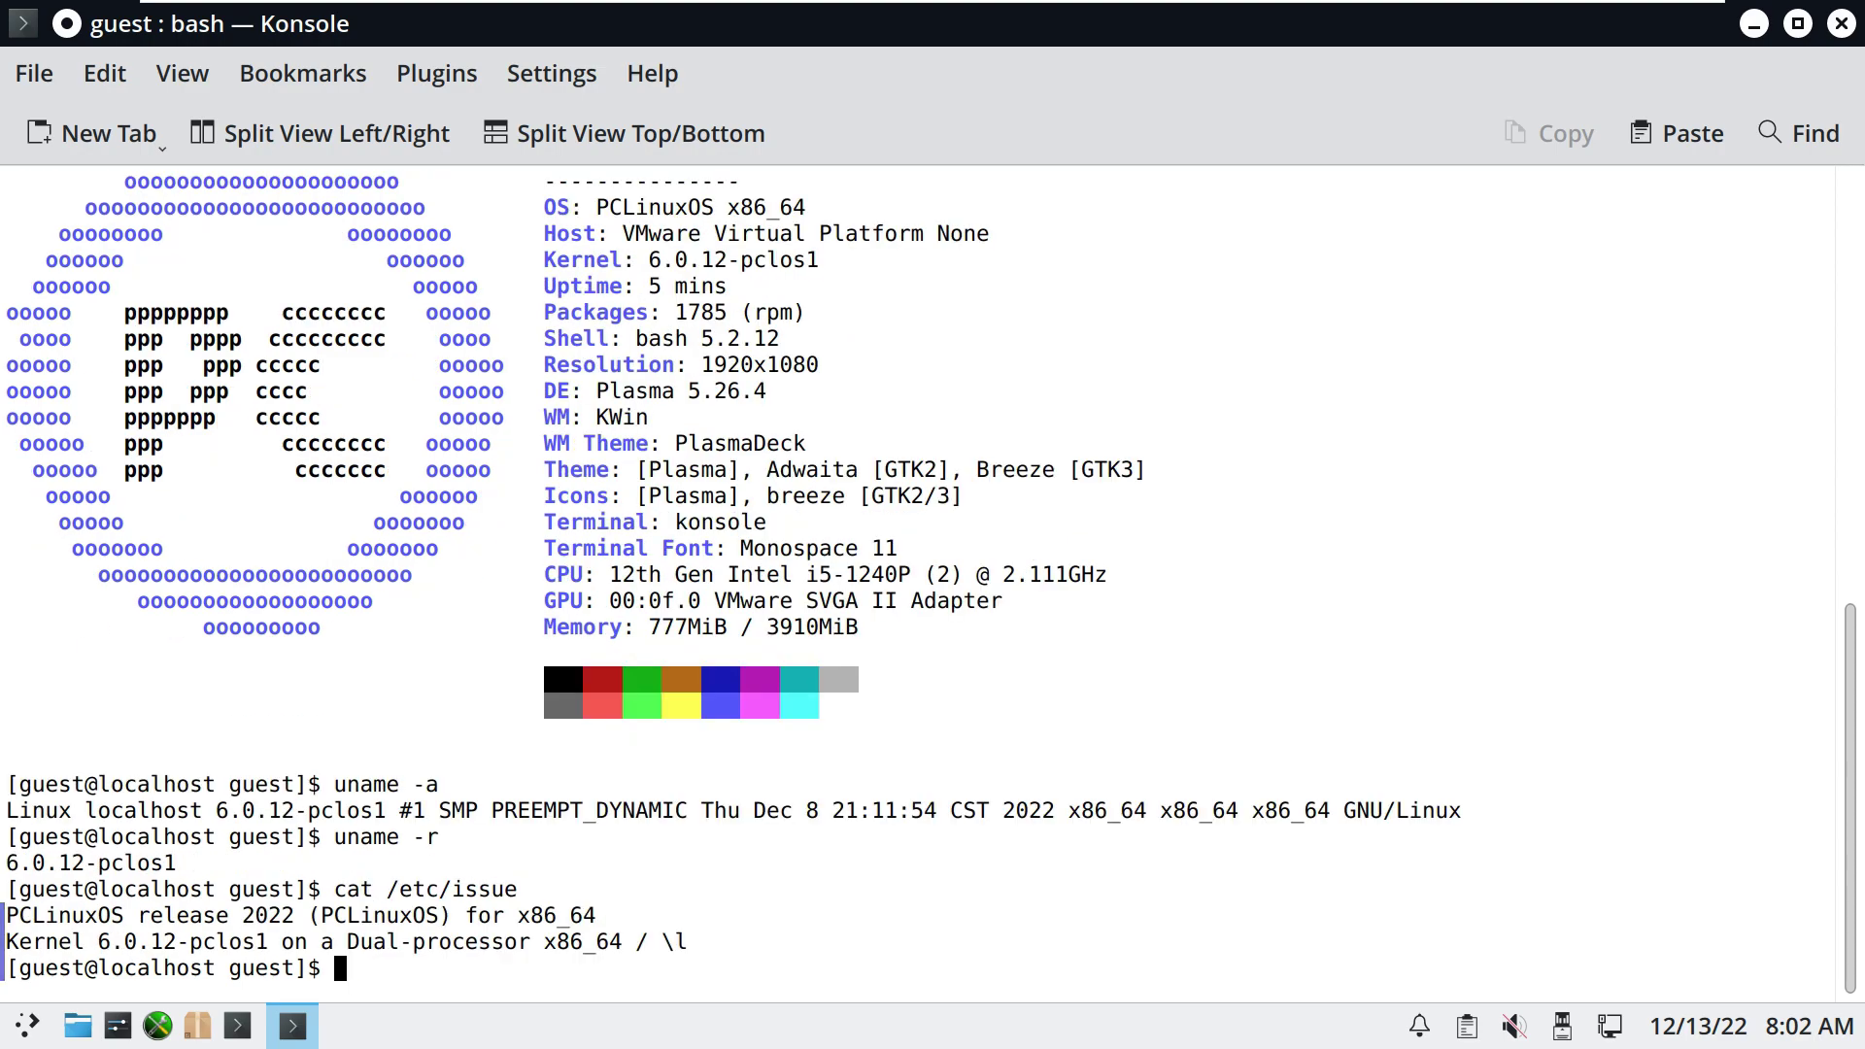
Step: Start htop in the terminal and switch its process list to tree view
text(htop)
key(Return)
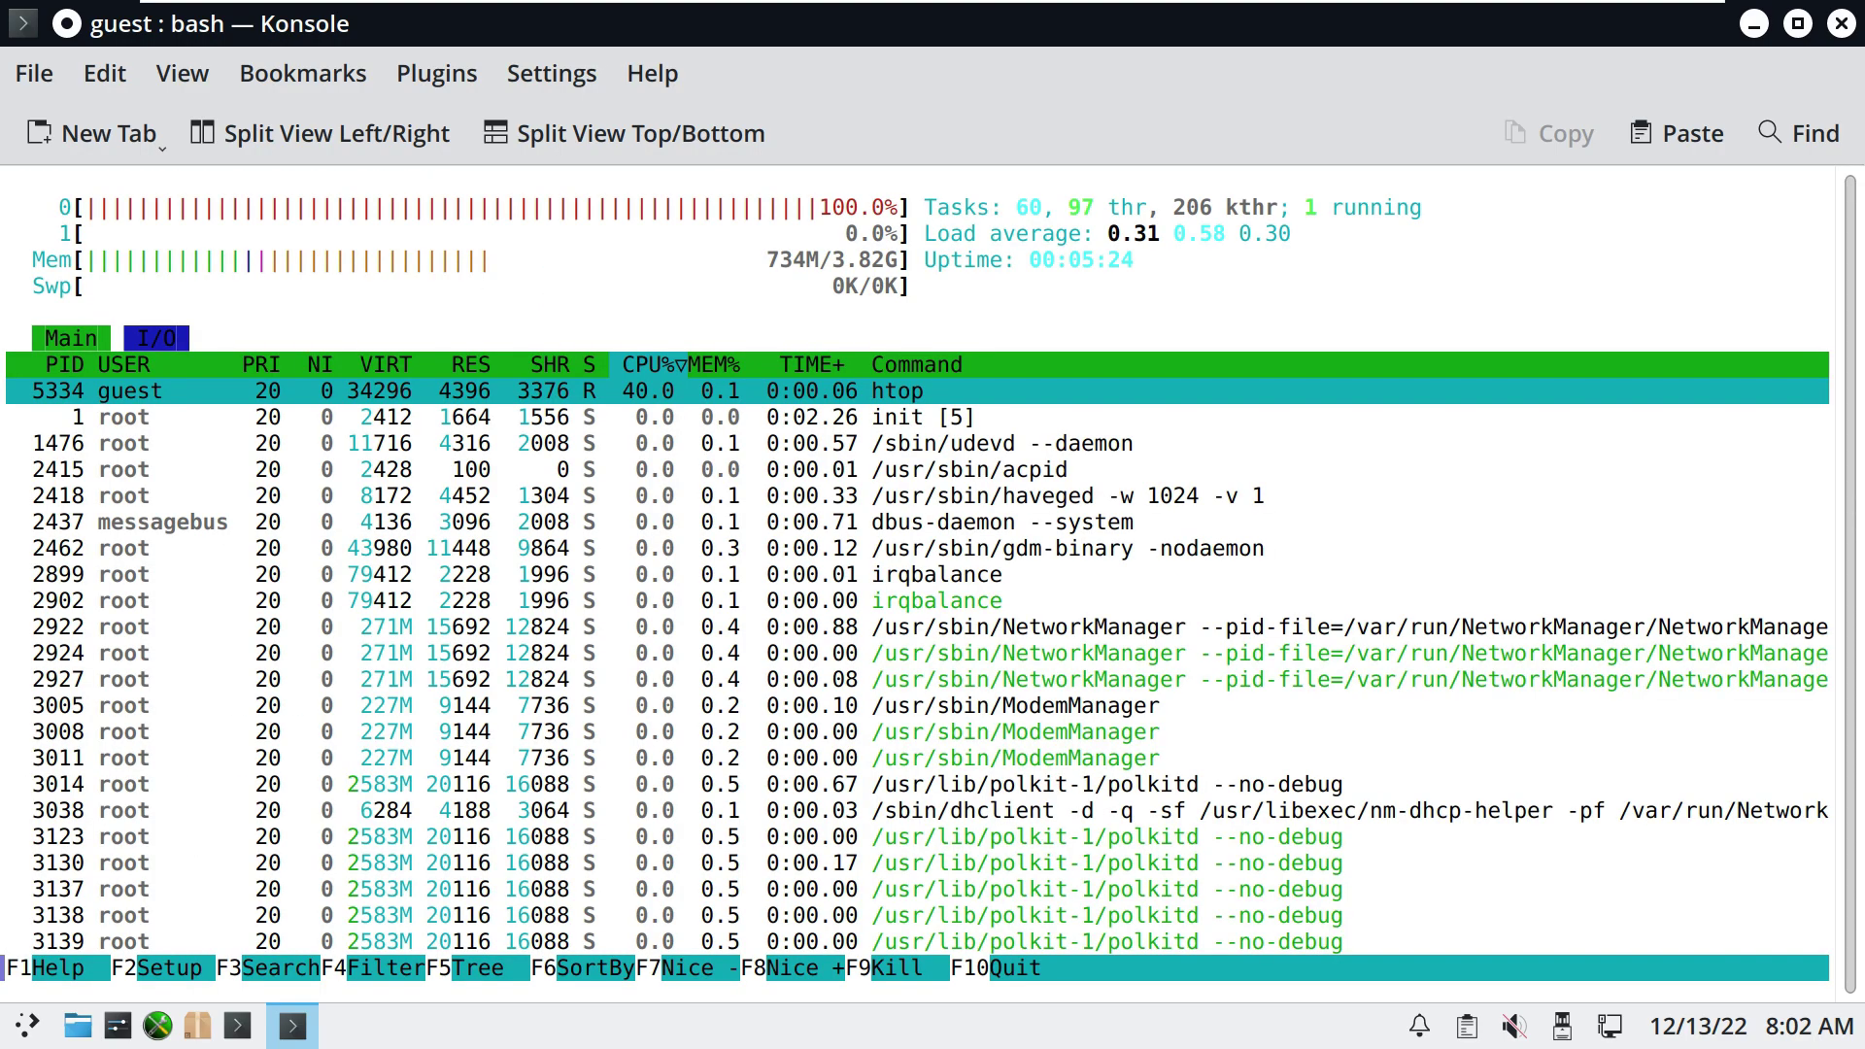
key(F5)
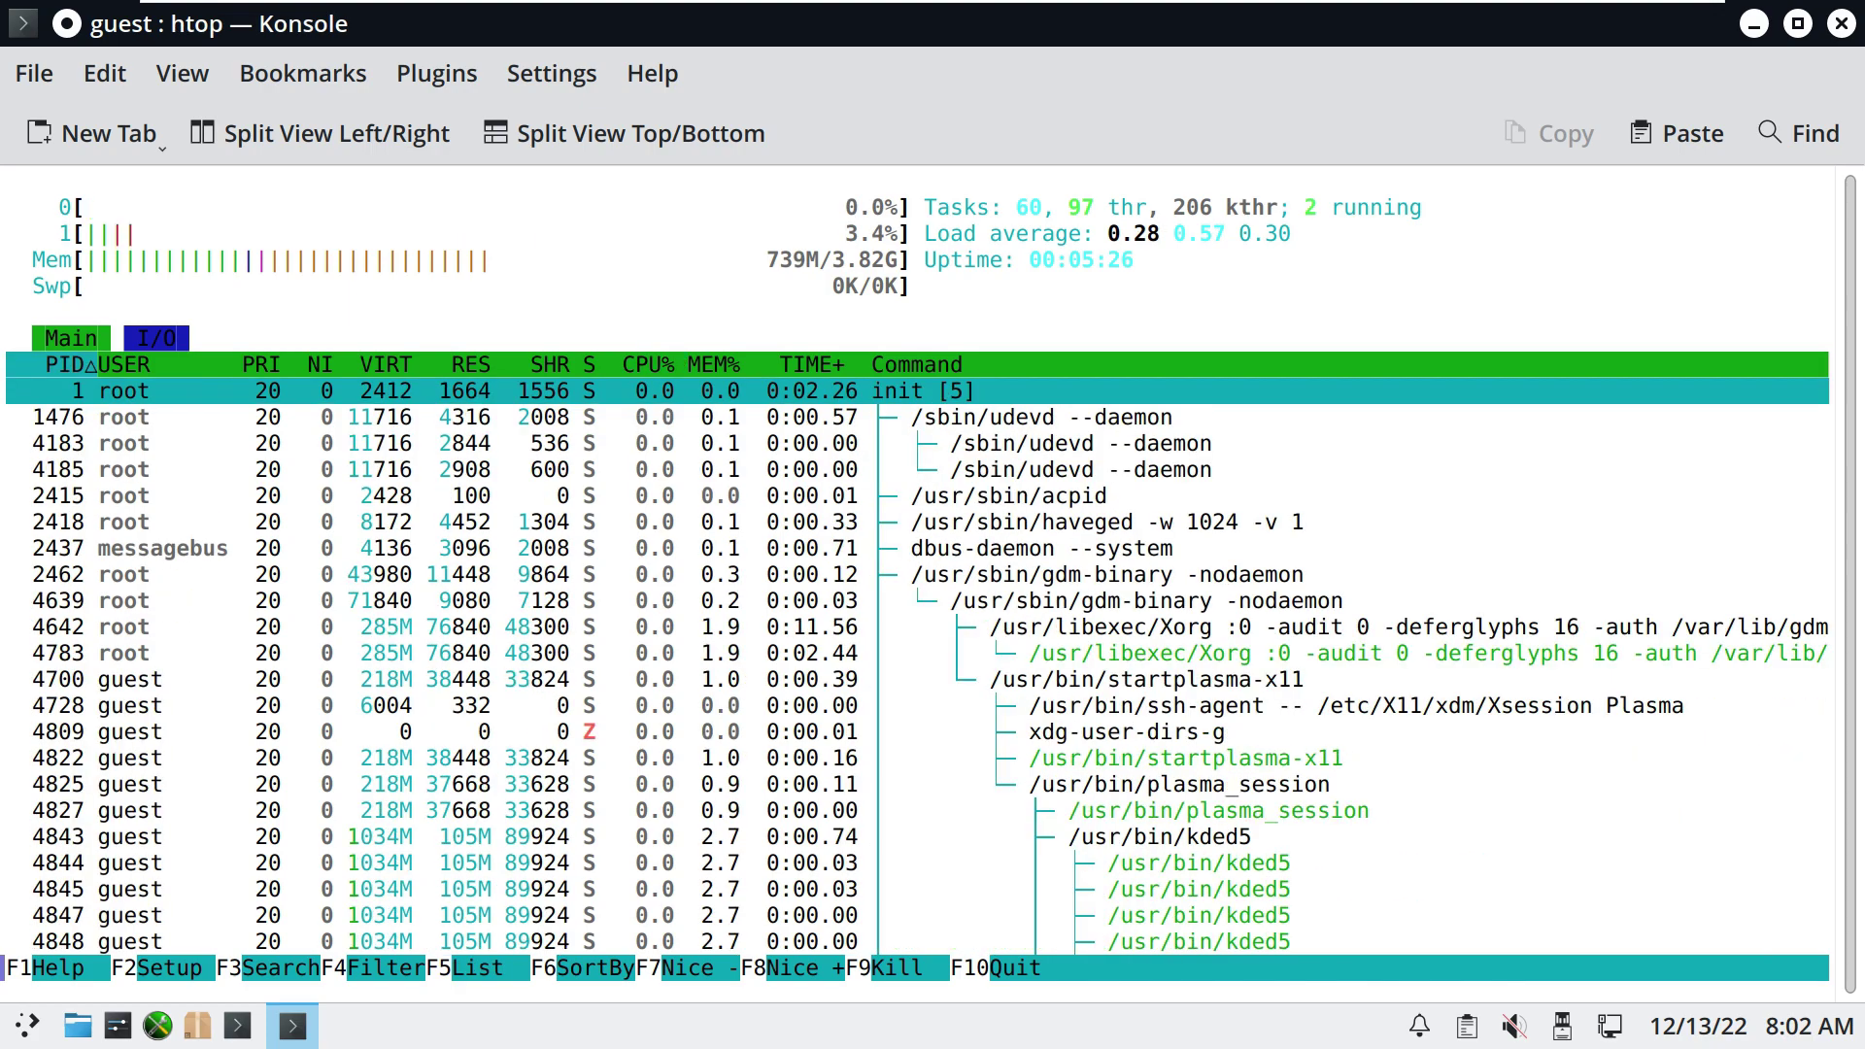
Step: Look through the htop process tree down to its last entry, and return to the first process
scroll(917, 671, down, 2)
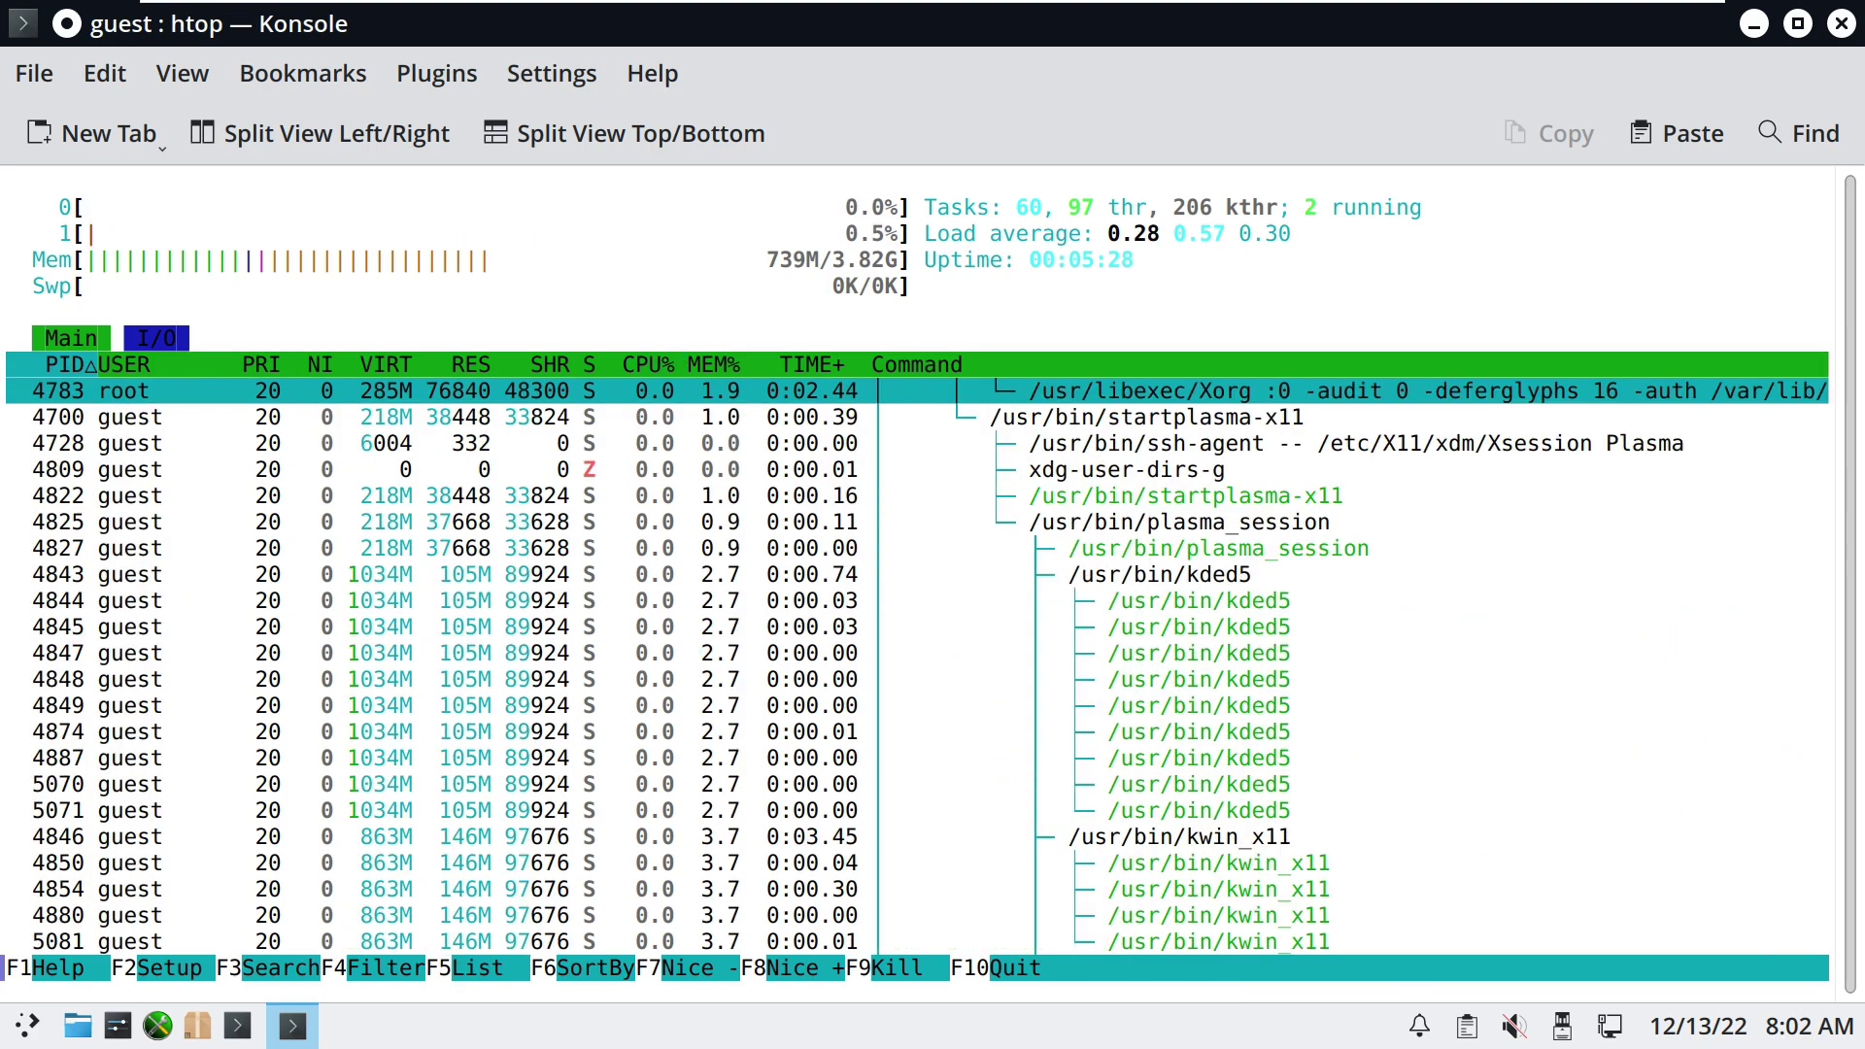
scroll(917, 671, down, 3)
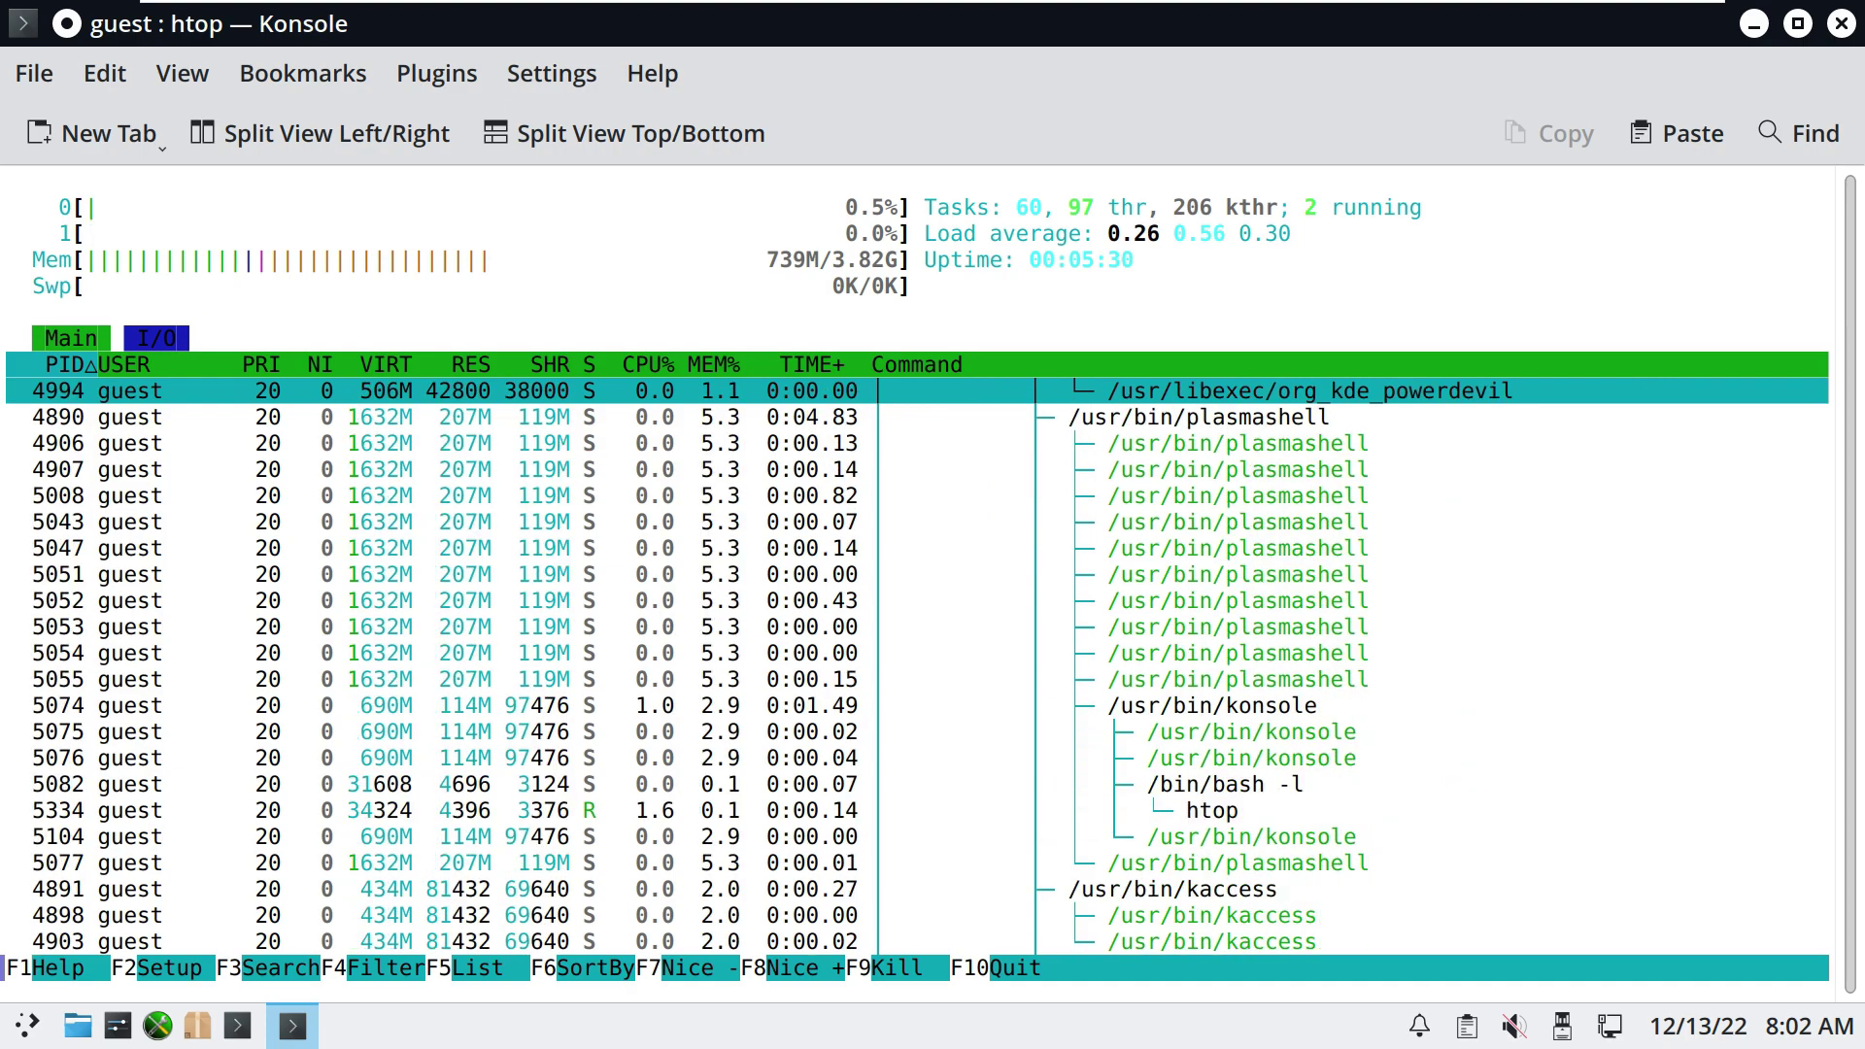
scroll(917, 670, down, 2)
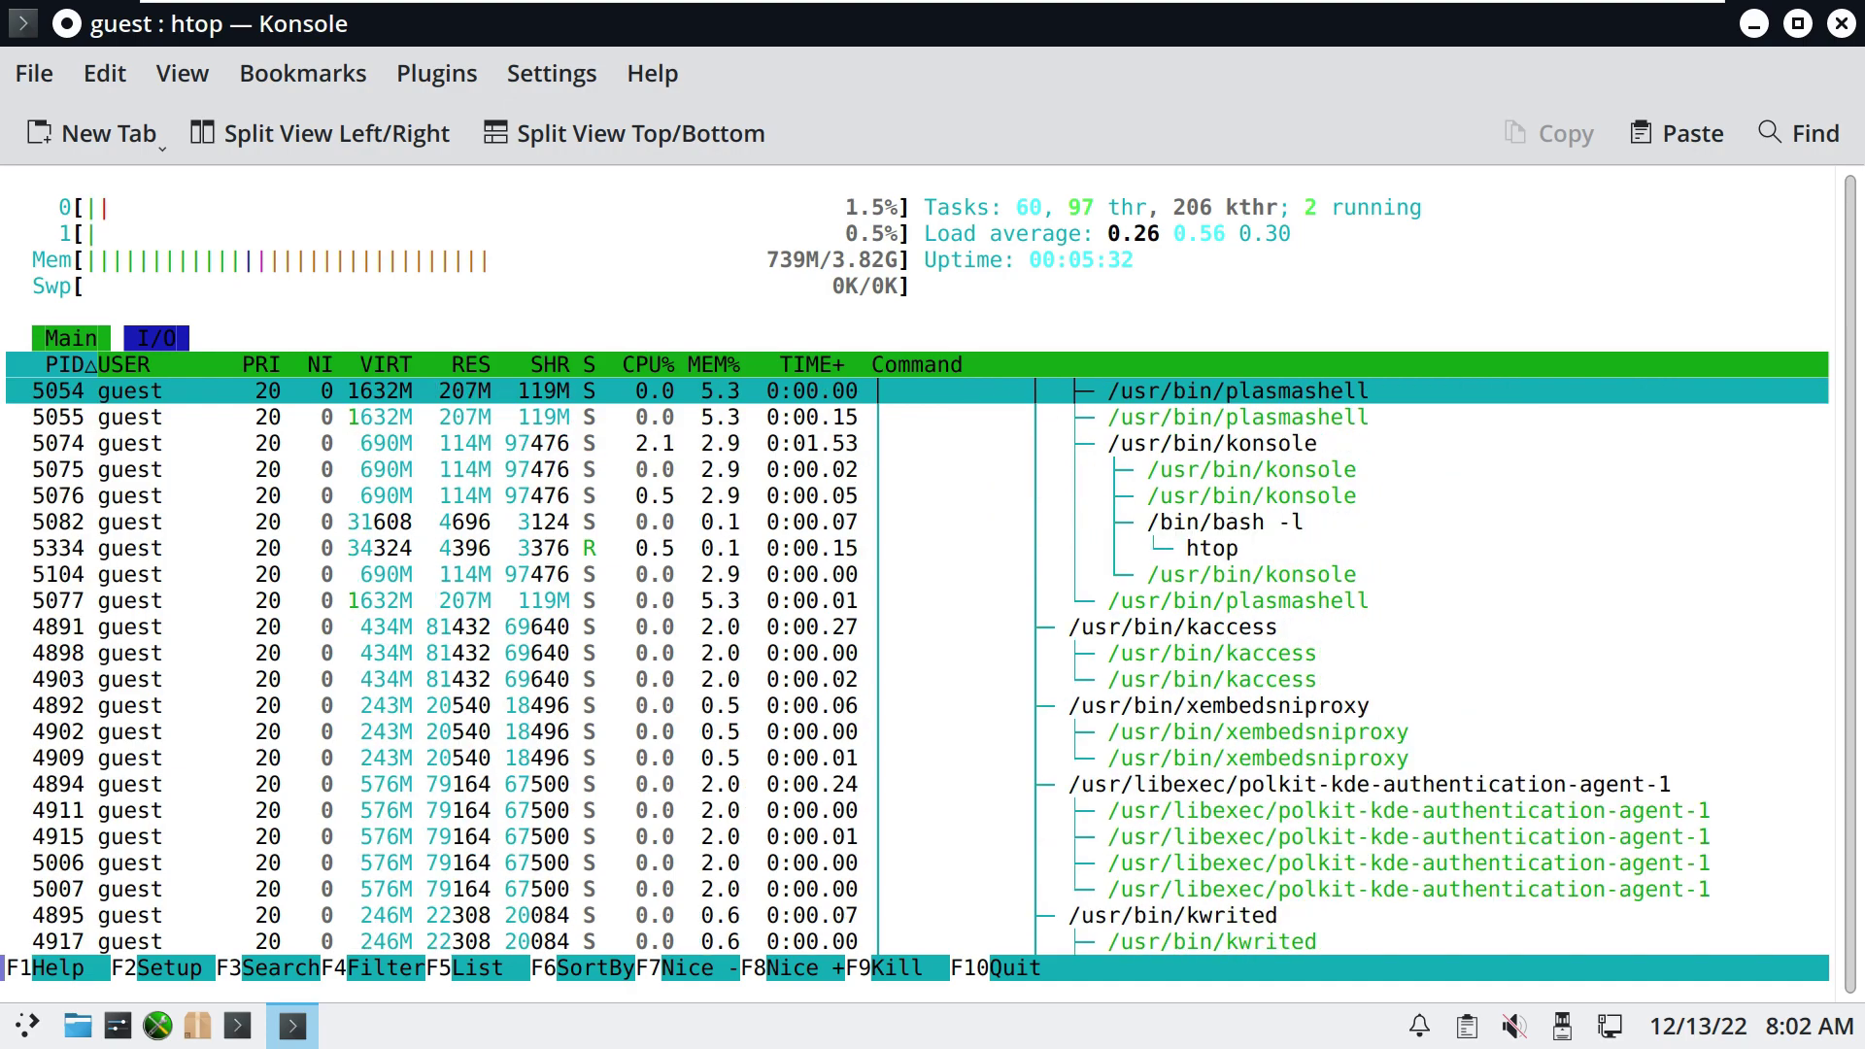
scroll(917, 671, down, 2)
scroll(917, 671, down, 12)
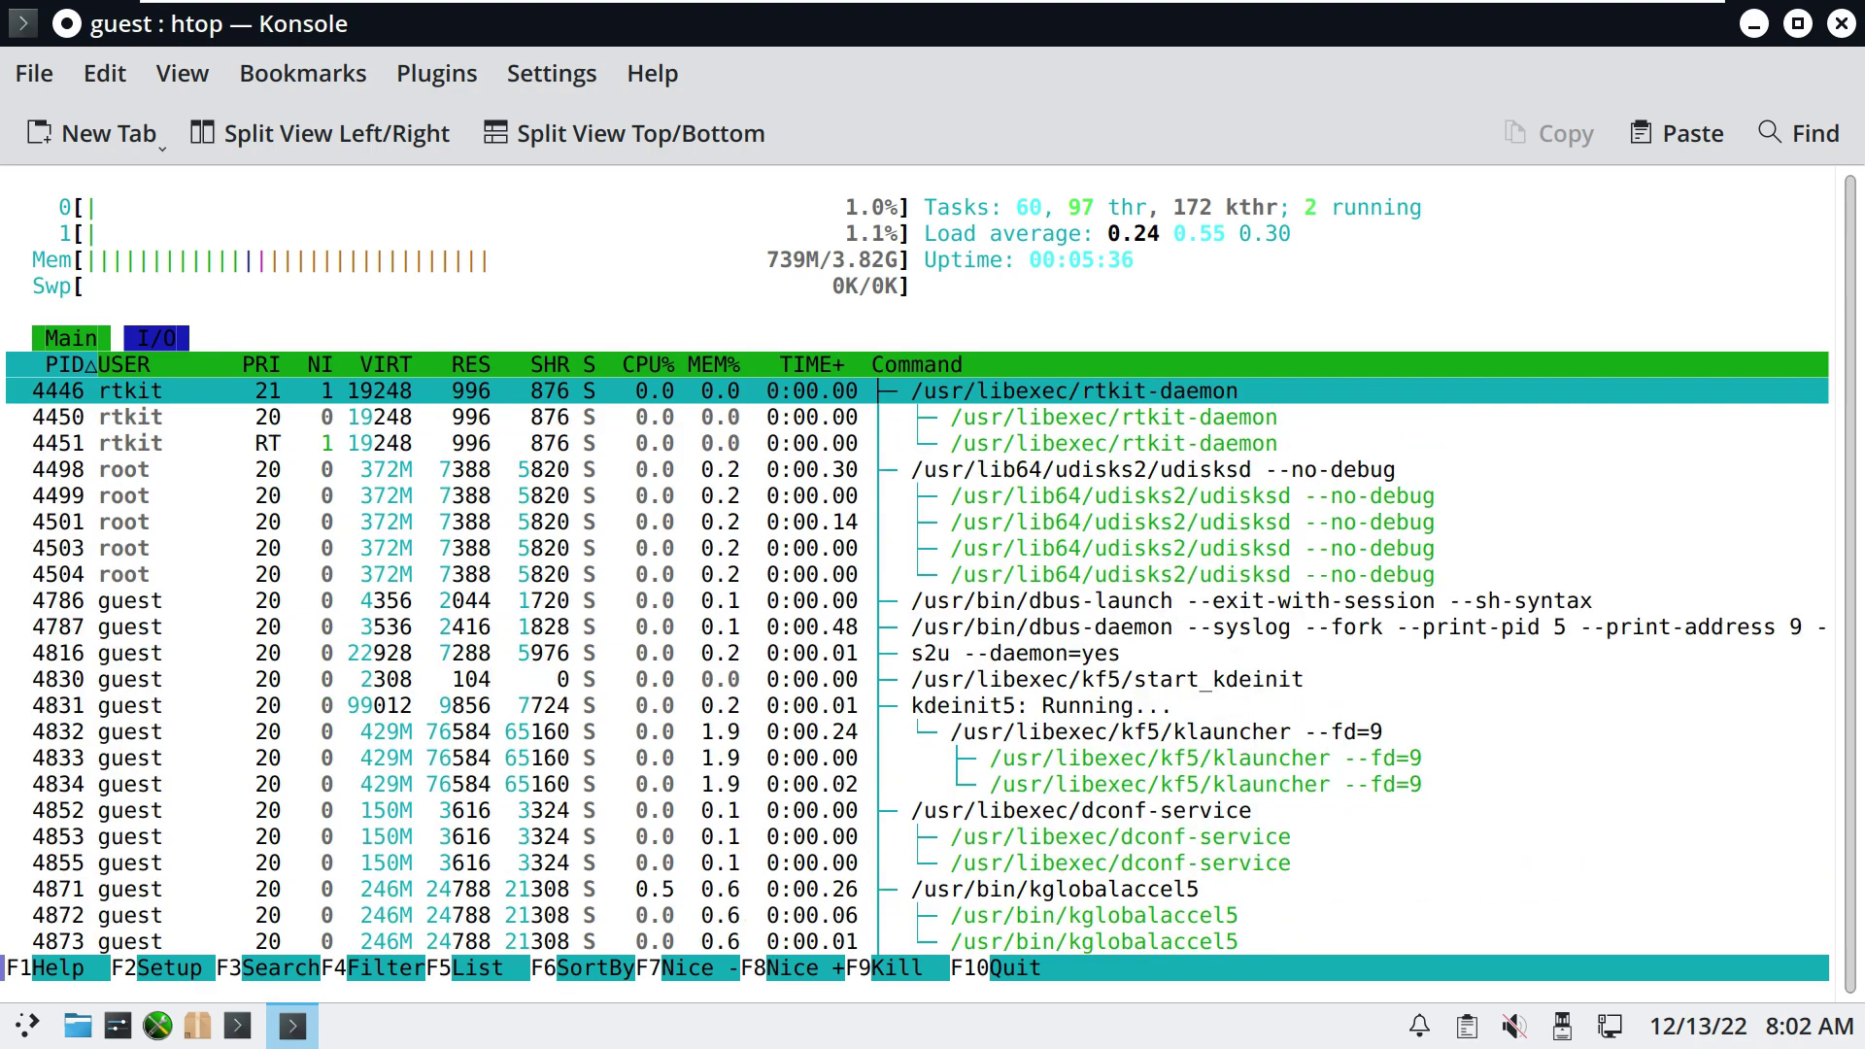
scroll(917, 671, down, 6)
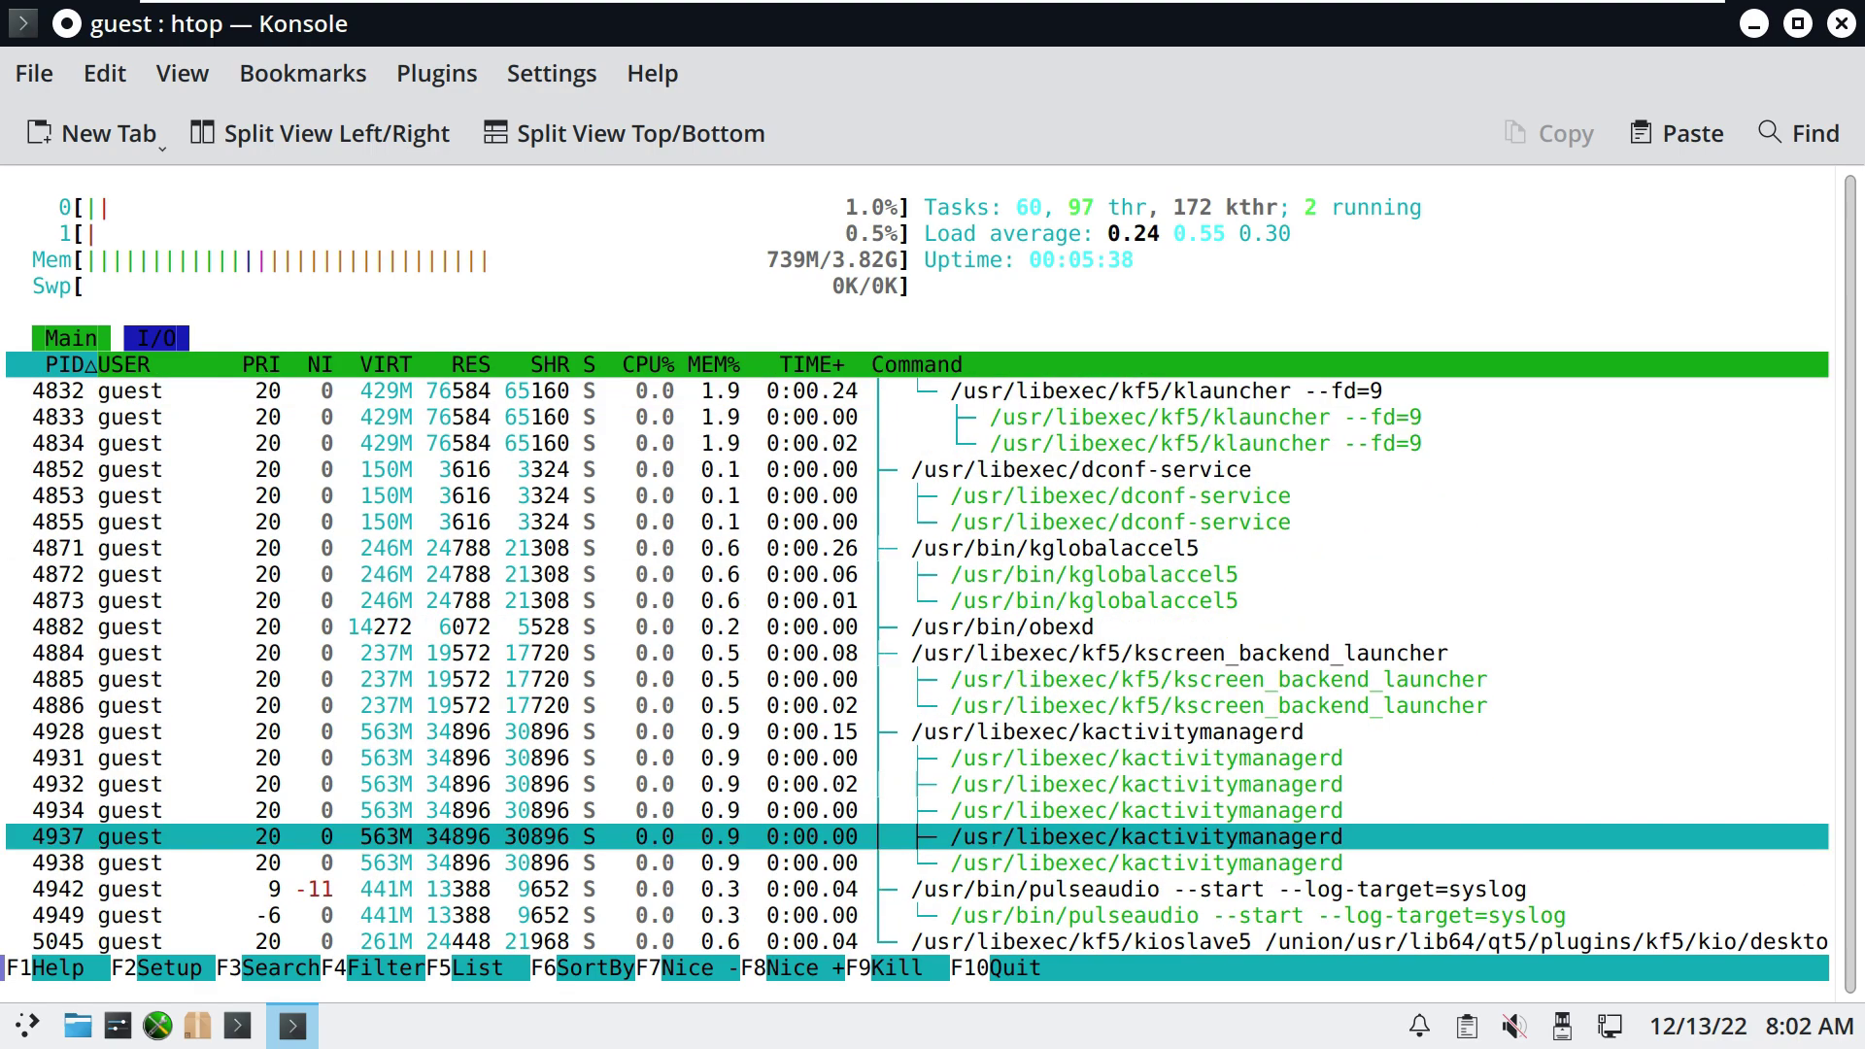
scroll(917, 670, down, 2)
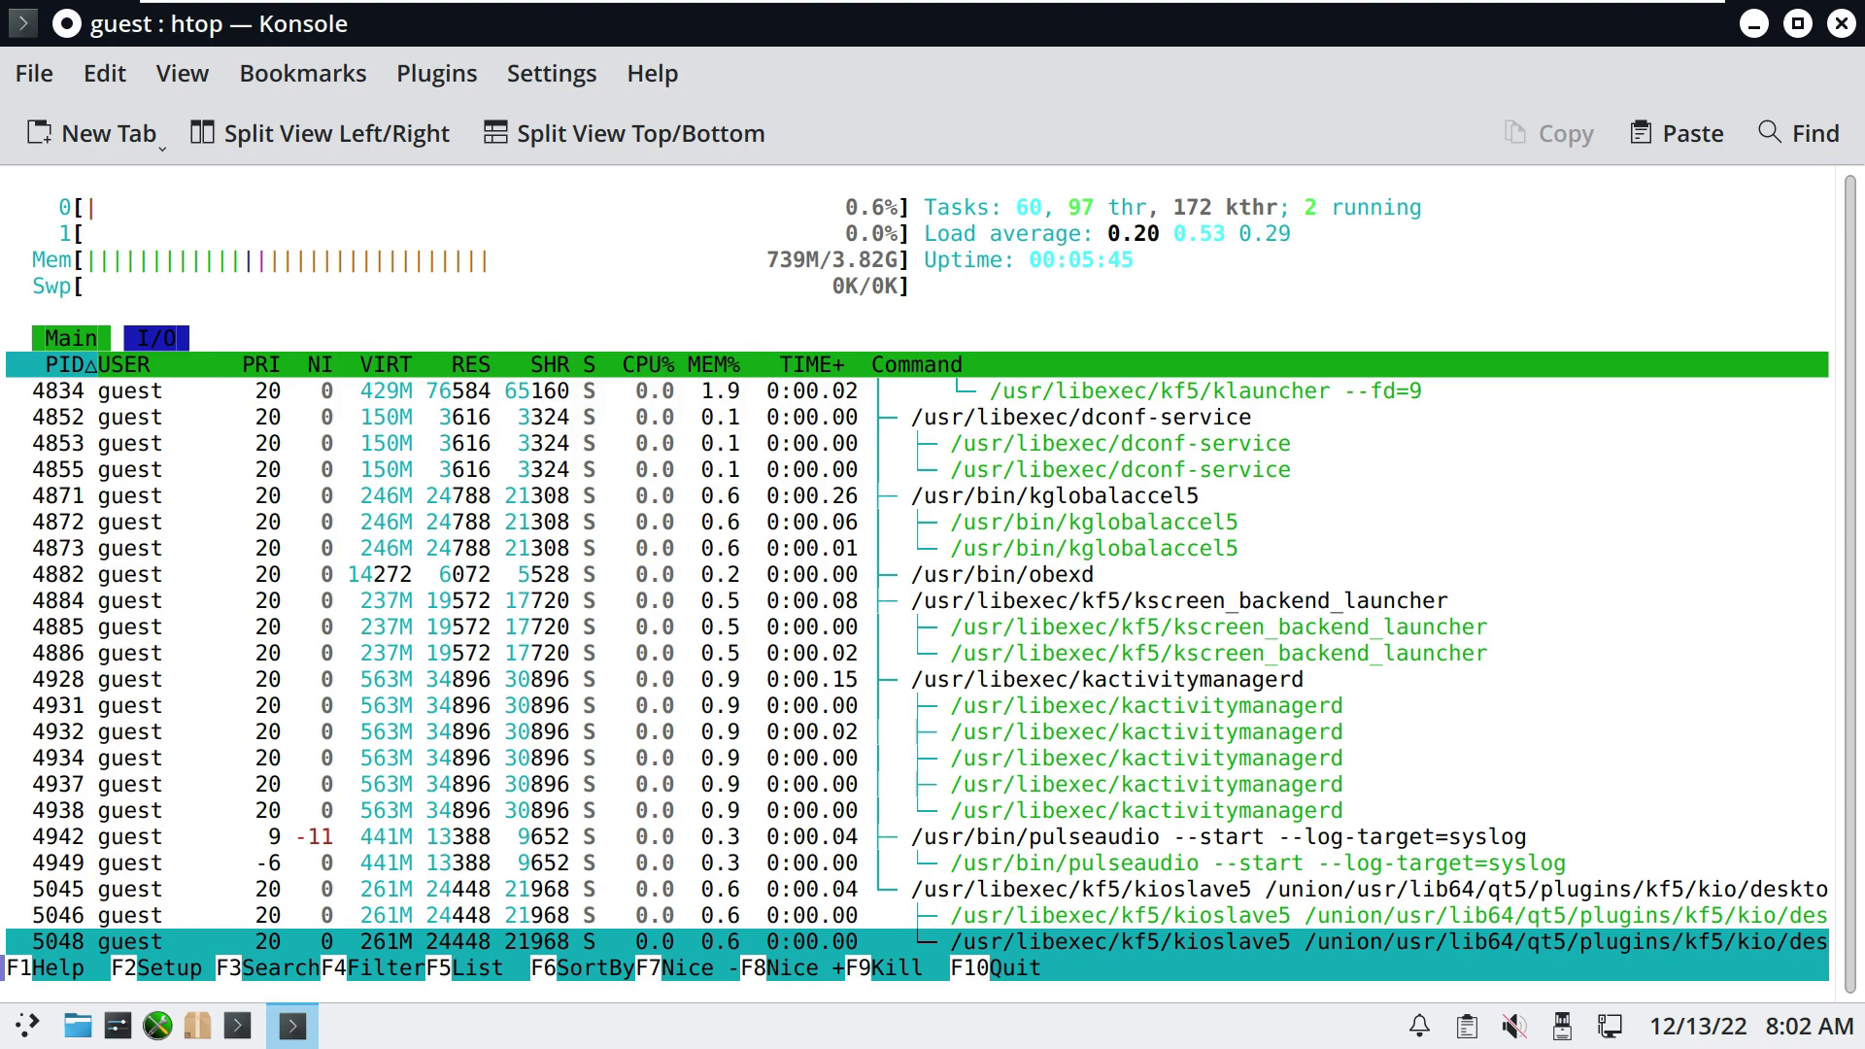
key(Page_Up)
key(Page_Up)
key(Page_Up)
key(Page_Up)
key(Page_Up)
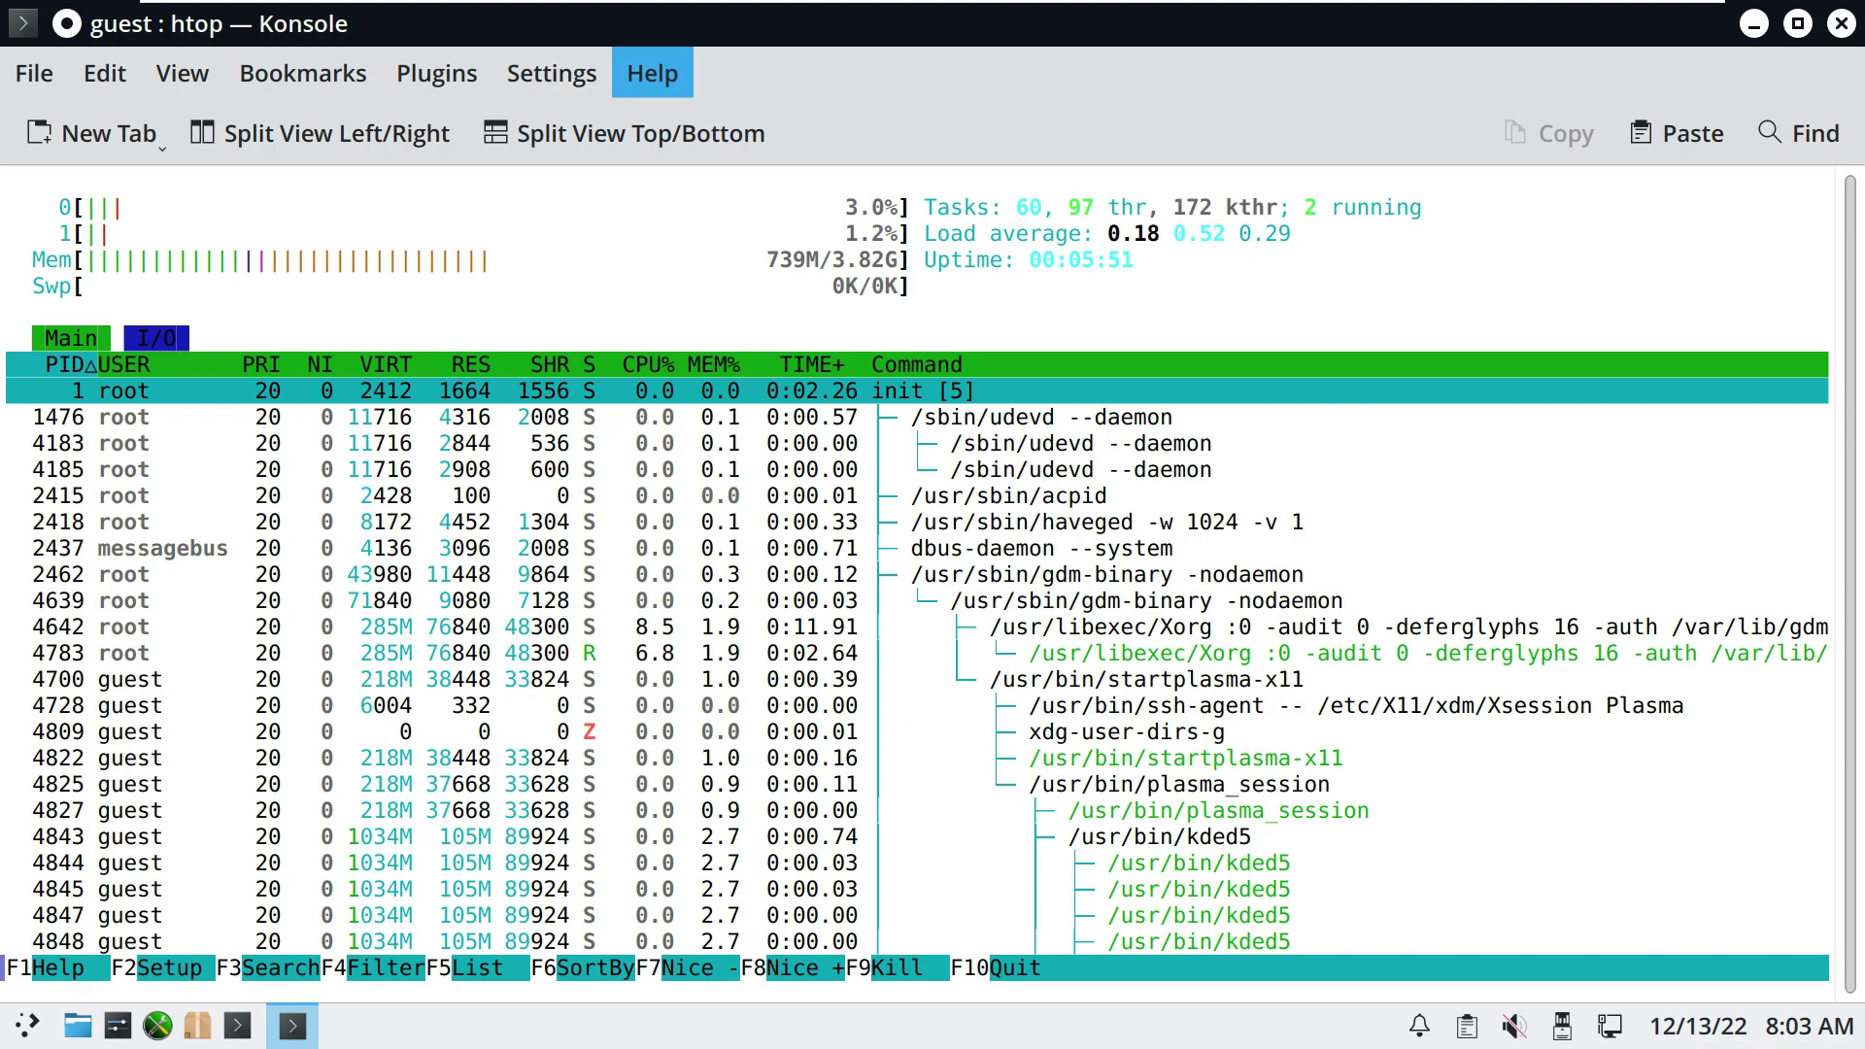
Step: View and dismiss the About Konsole information again, and close Konsole with htop still running, confirming the closure
click(653, 74)
key(Return)
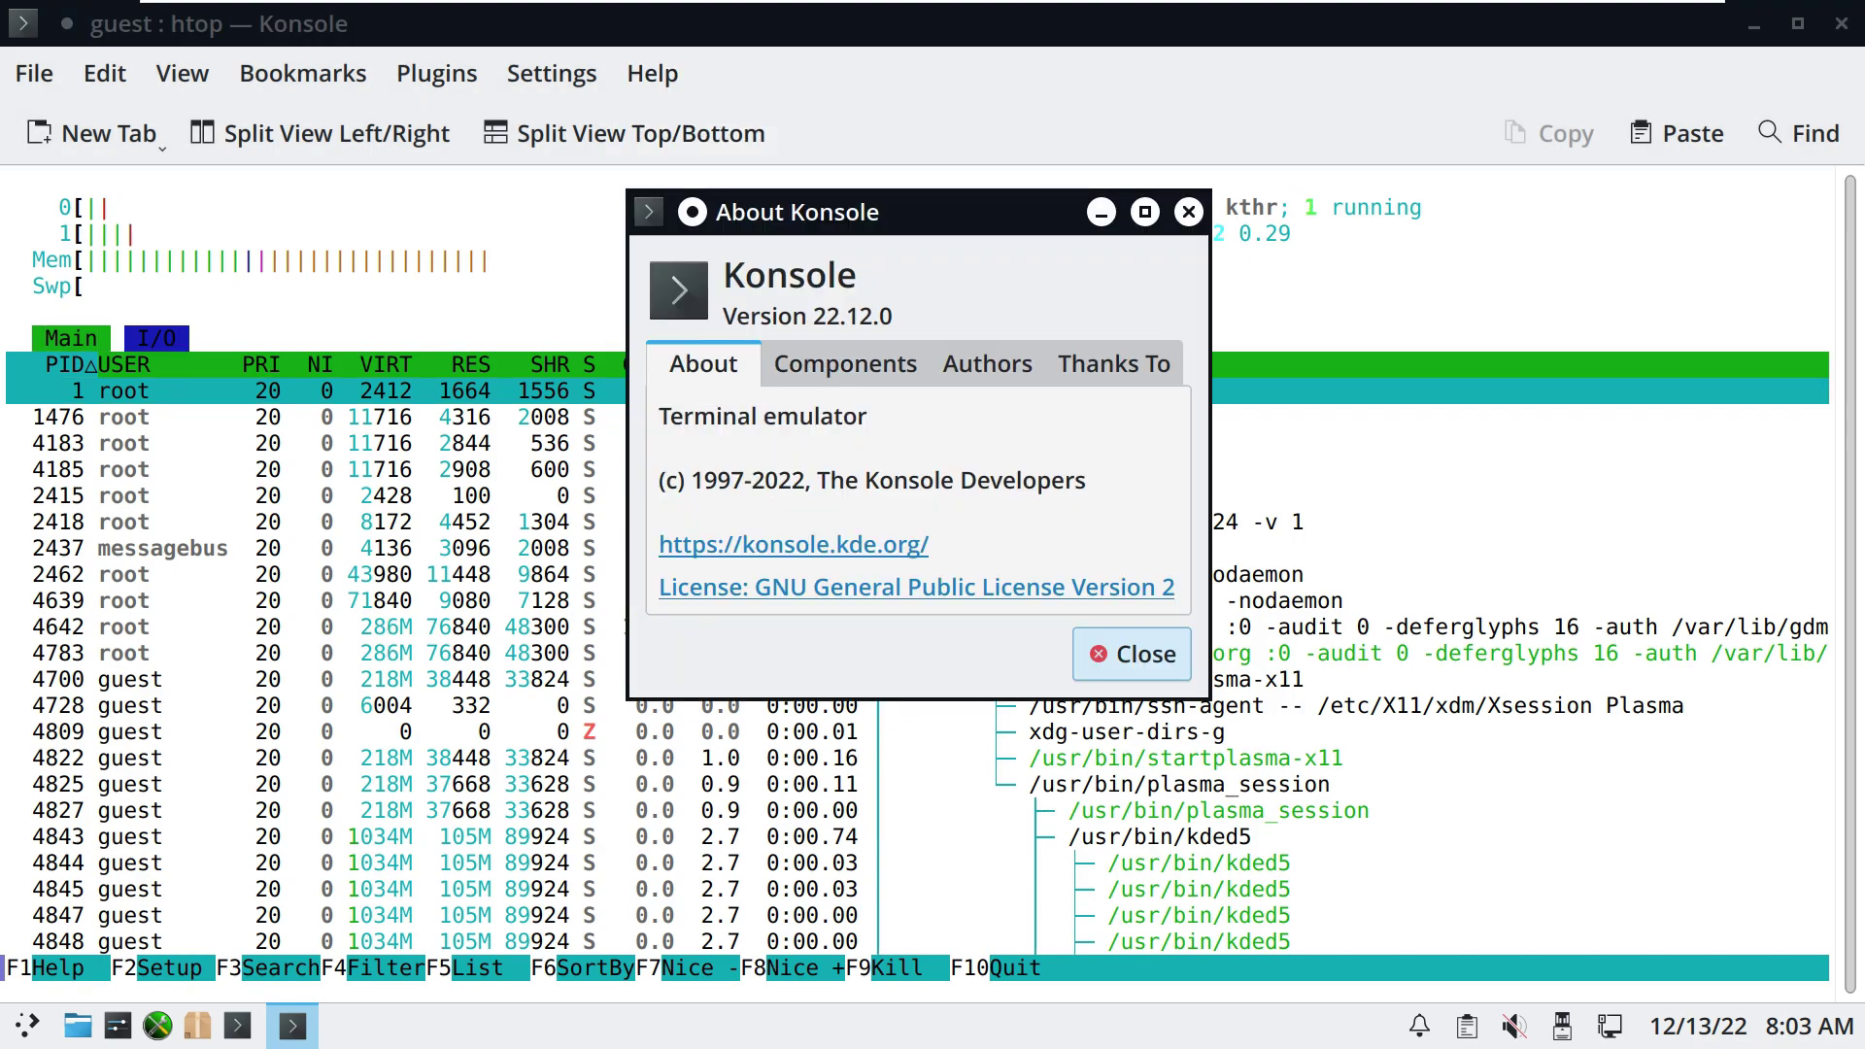
key(Return)
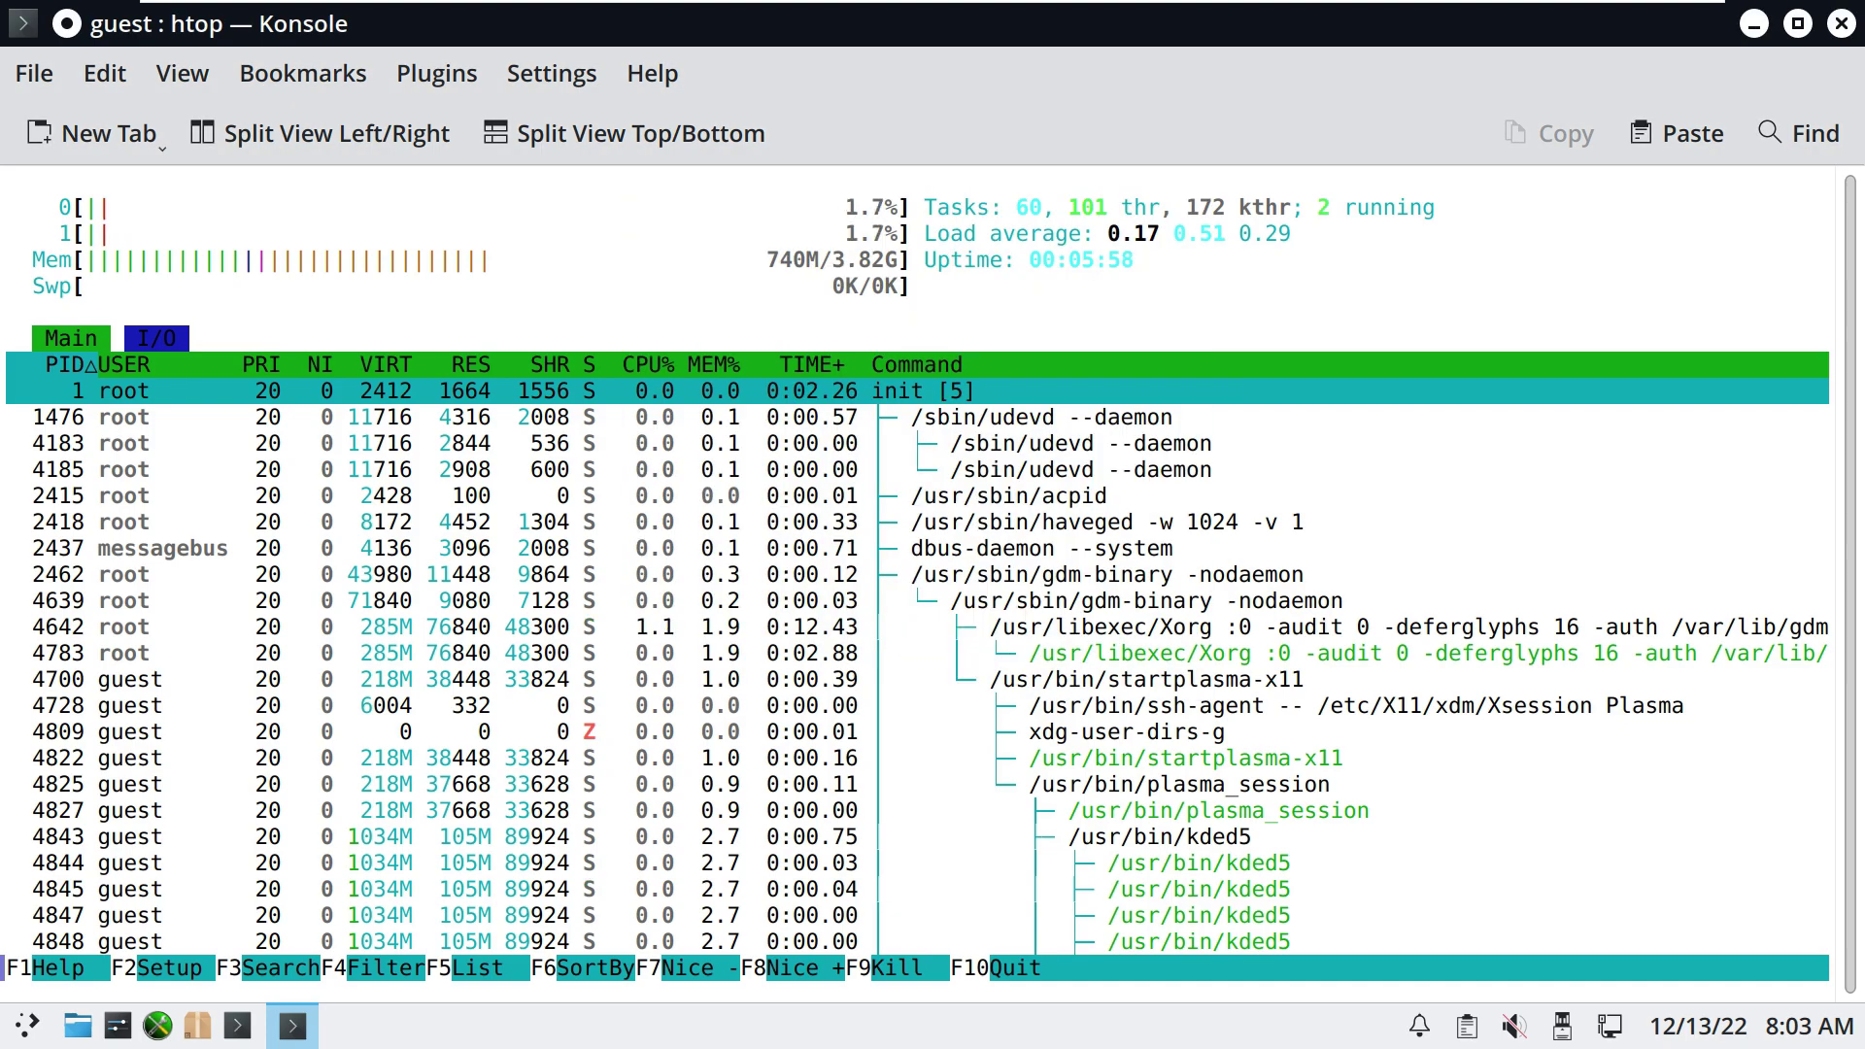
click(1842, 24)
click(863, 714)
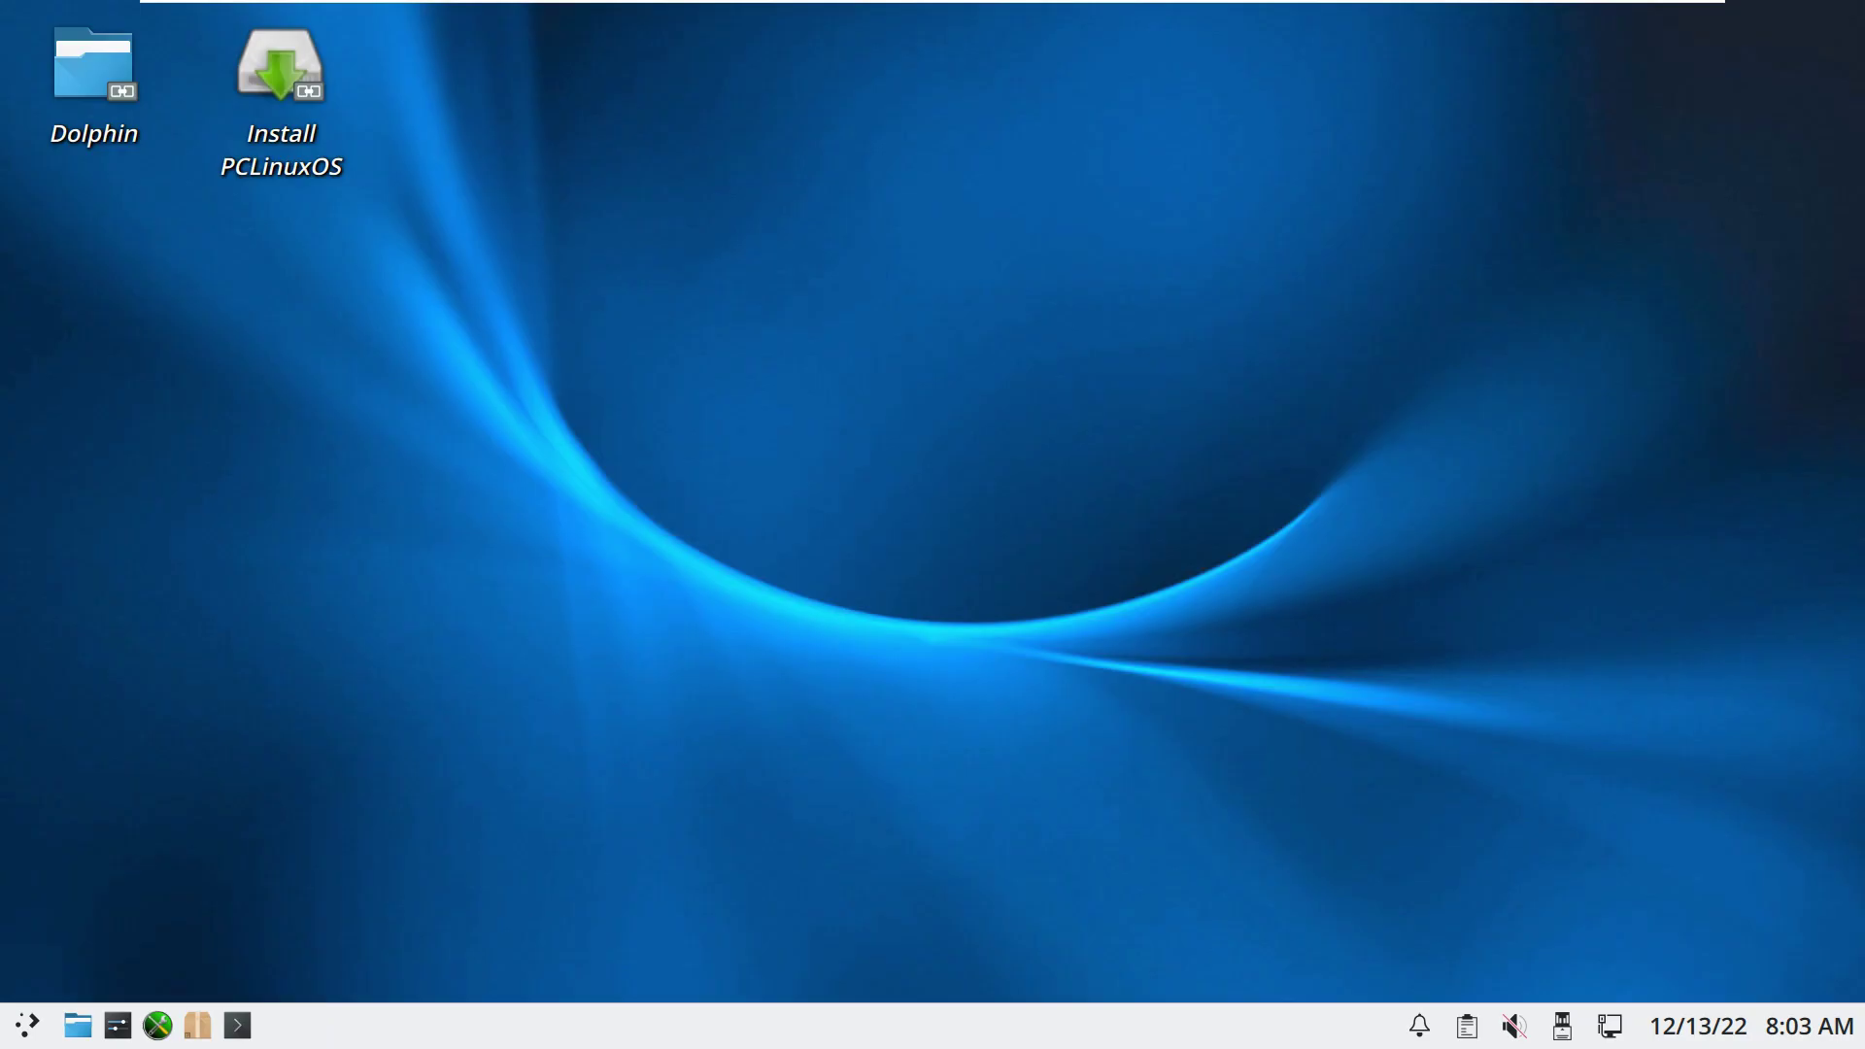
Step: Open and close the clock's calendar, and check the Networks list for the current connection
click(1751, 1025)
click(1752, 1026)
click(1751, 1026)
click(1751, 1026)
click(1610, 1025)
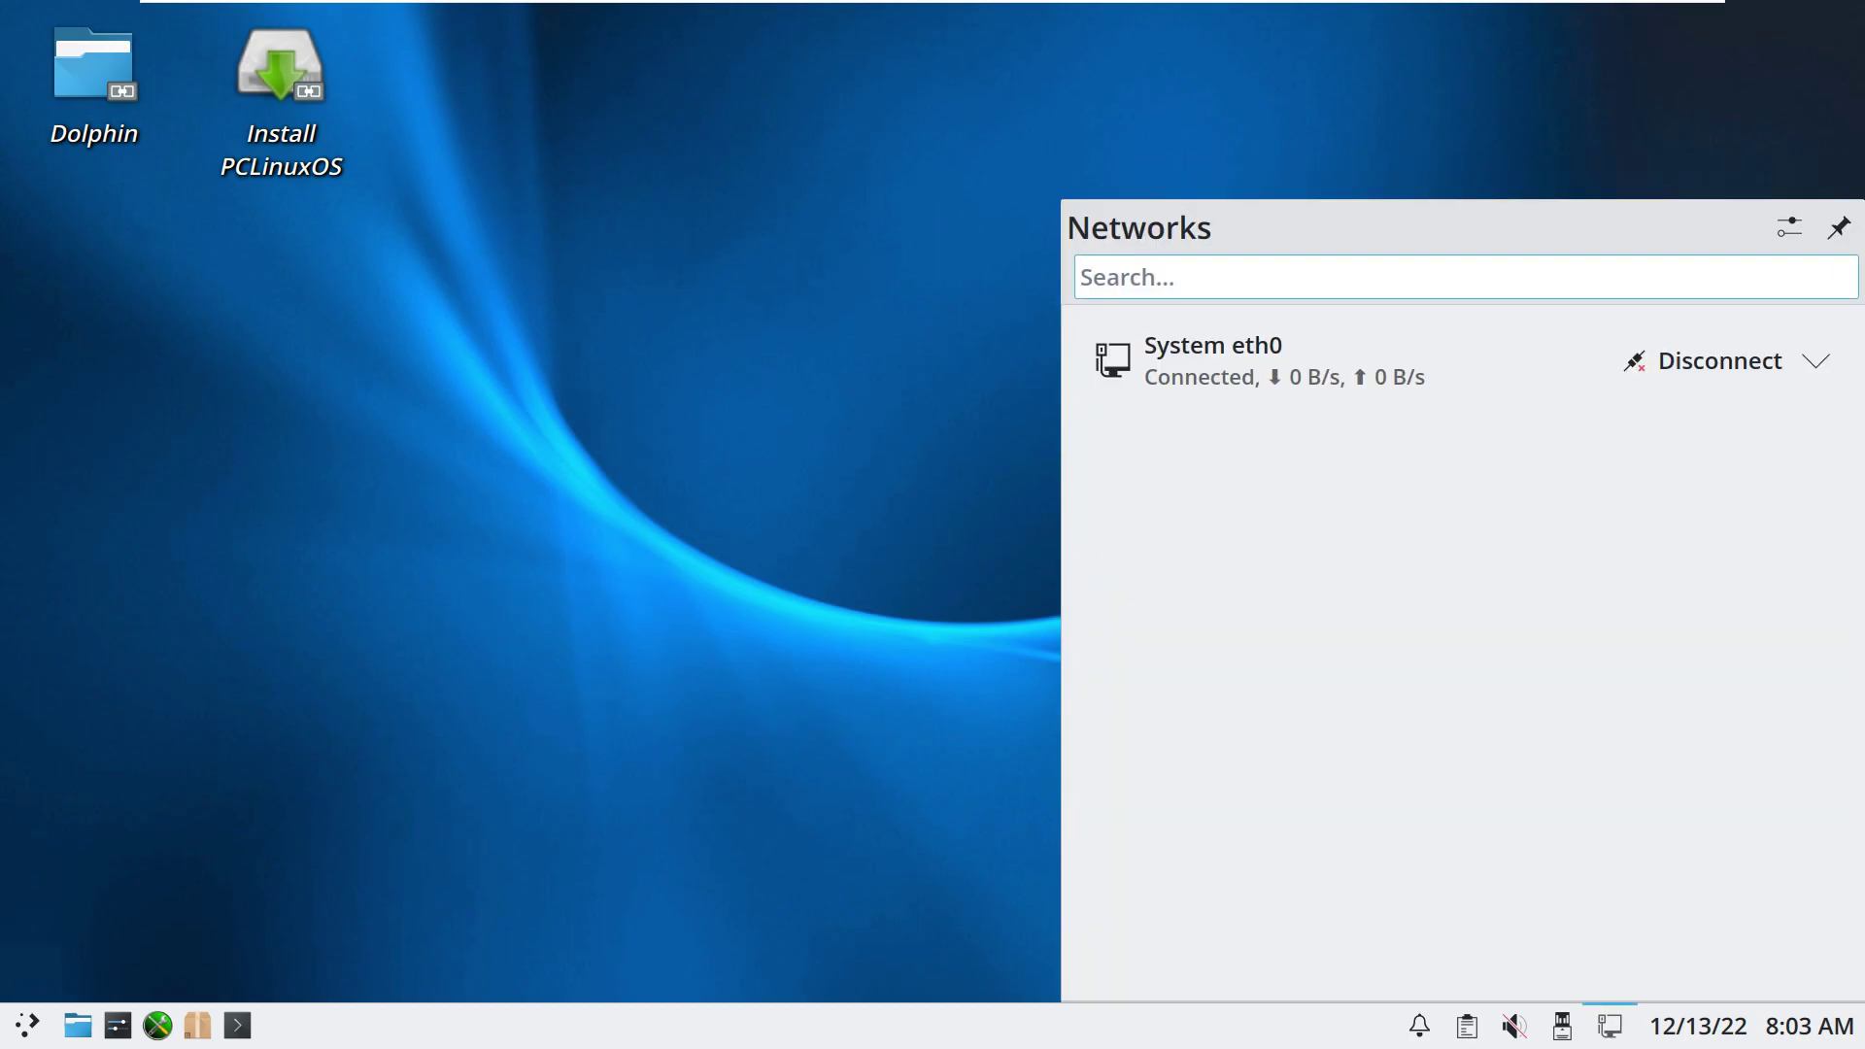
click(1609, 1026)
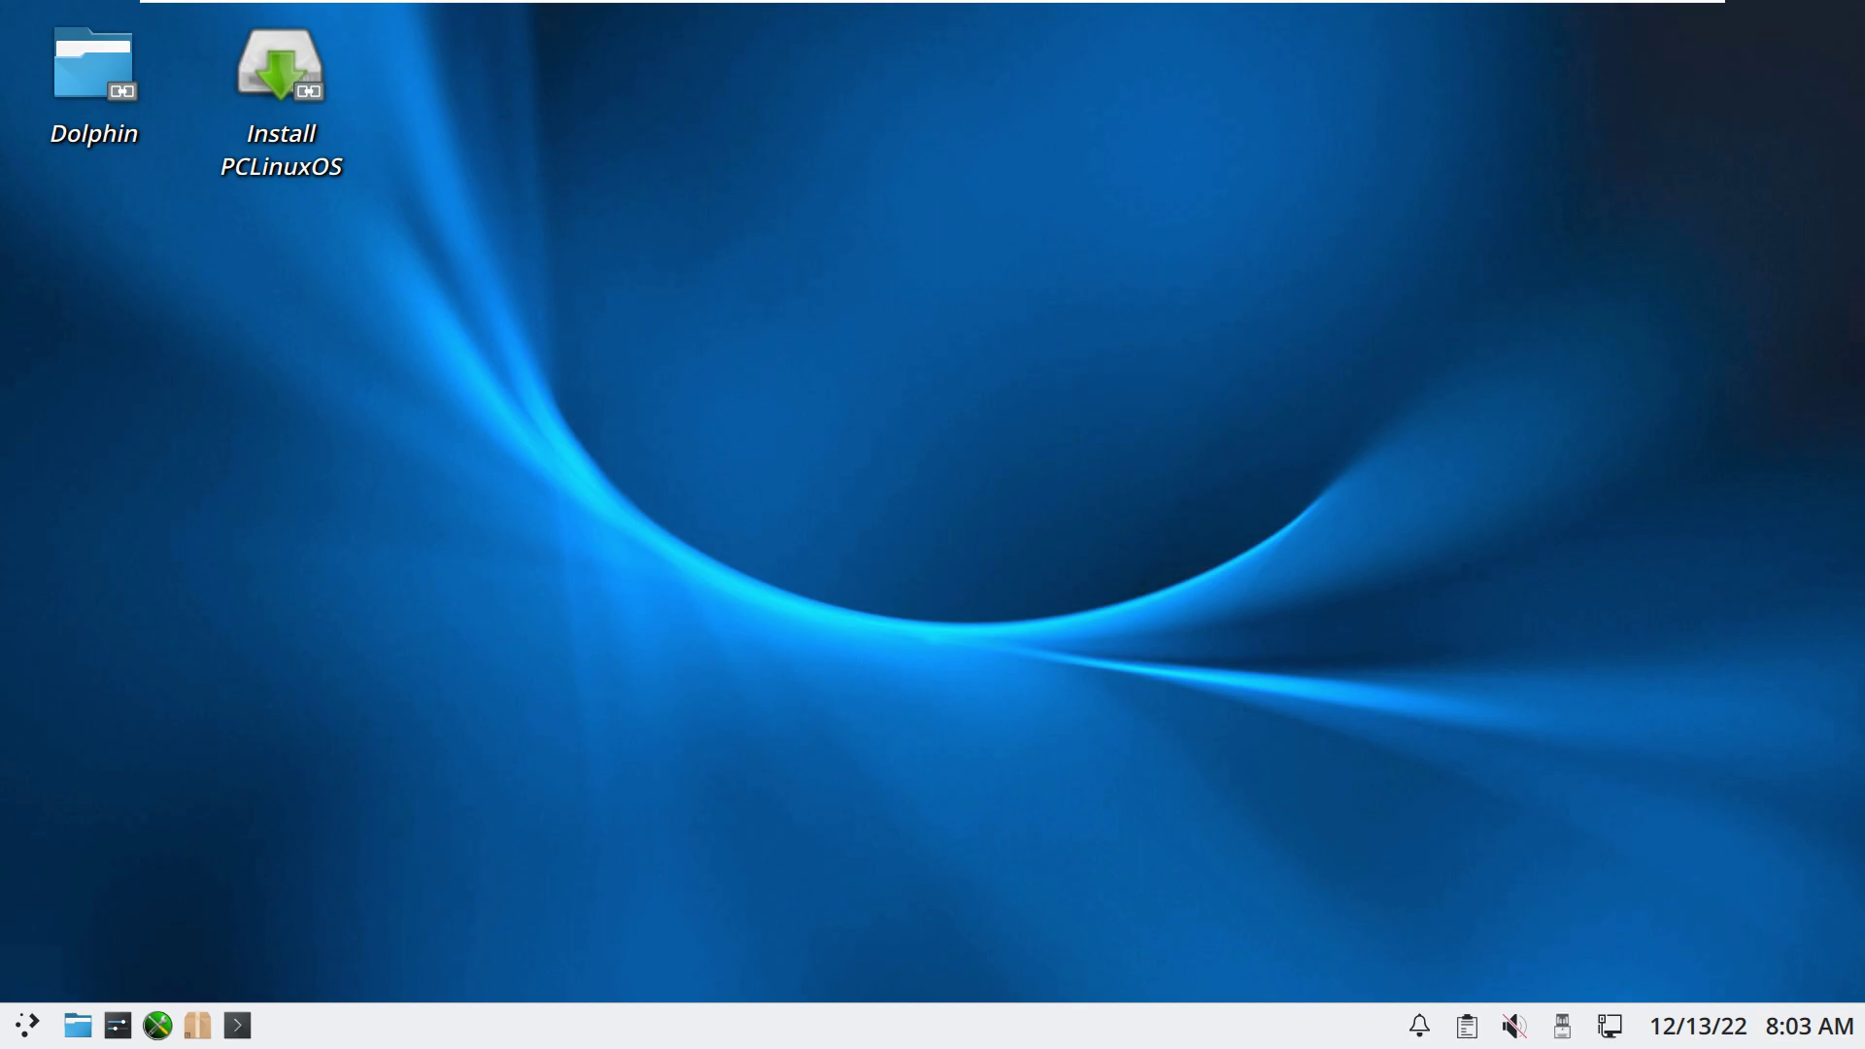
Step: Check the Devices and Applications views of the Audio Volume applet, and close it
click(1562, 1026)
click(1514, 1026)
click(1514, 1026)
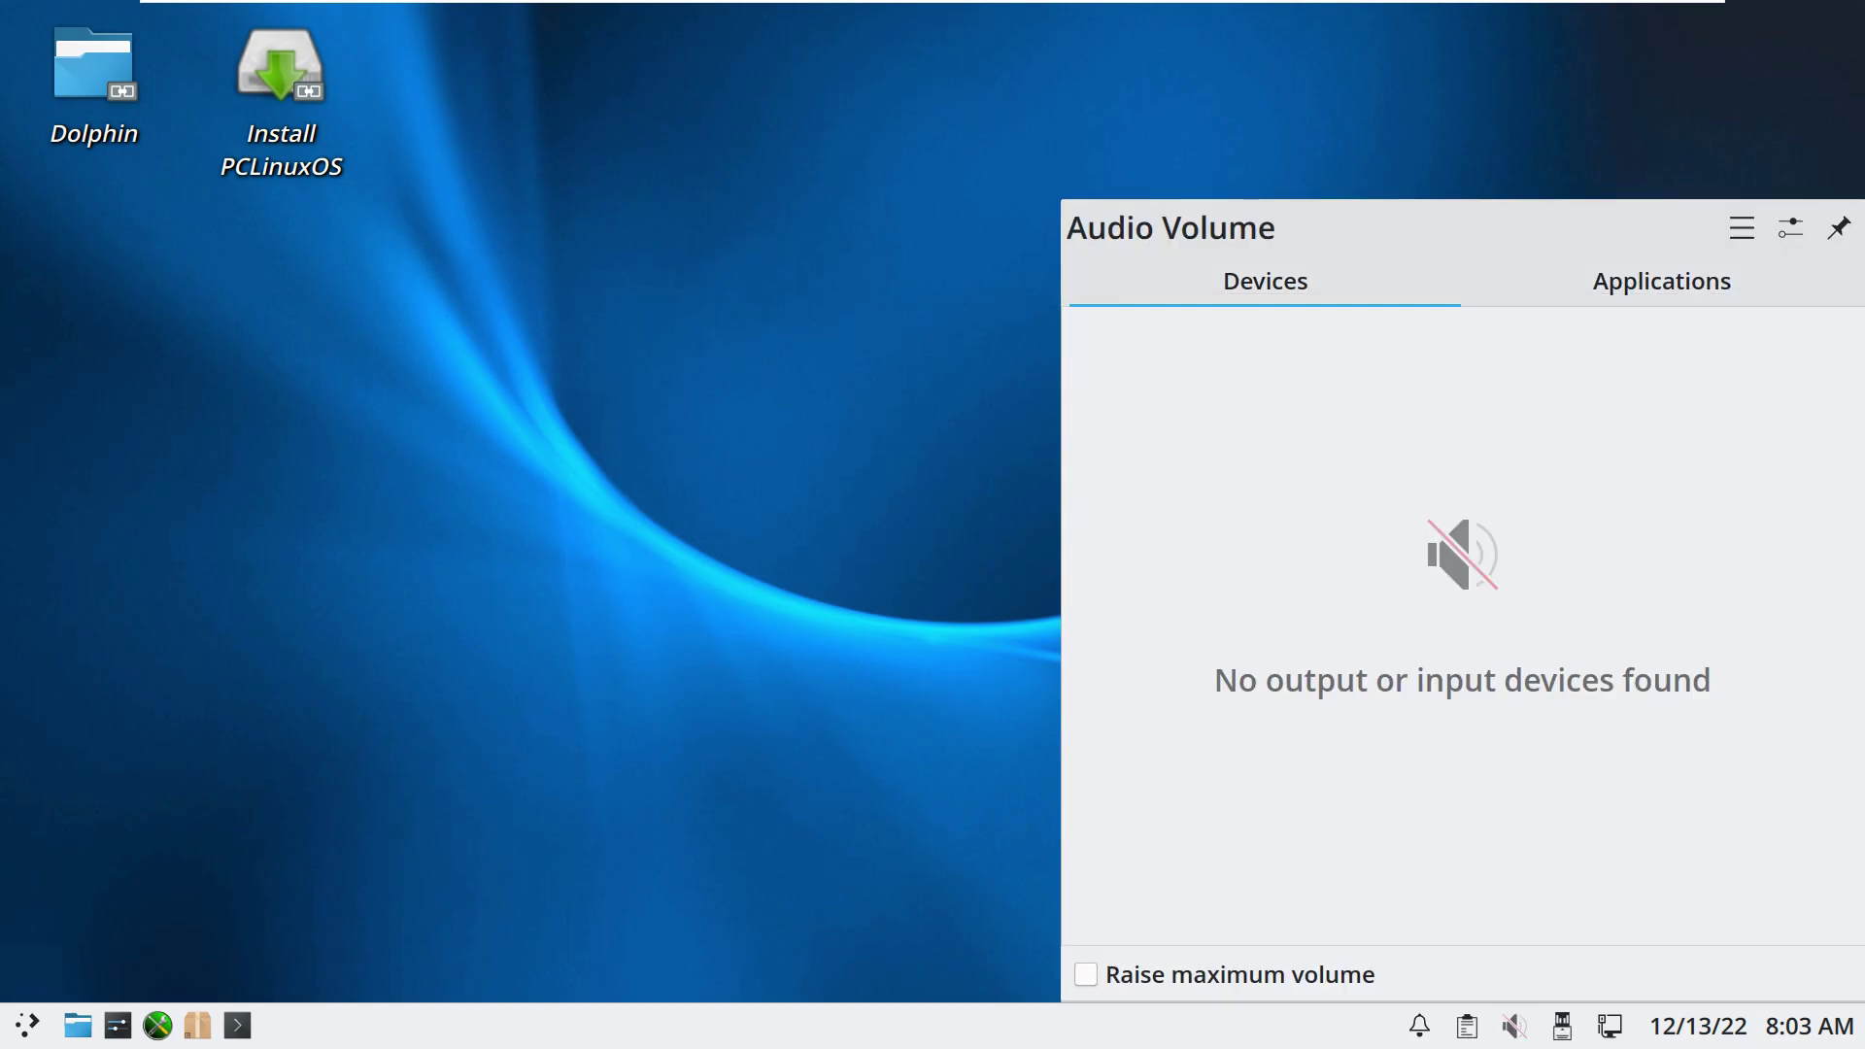
click(1661, 282)
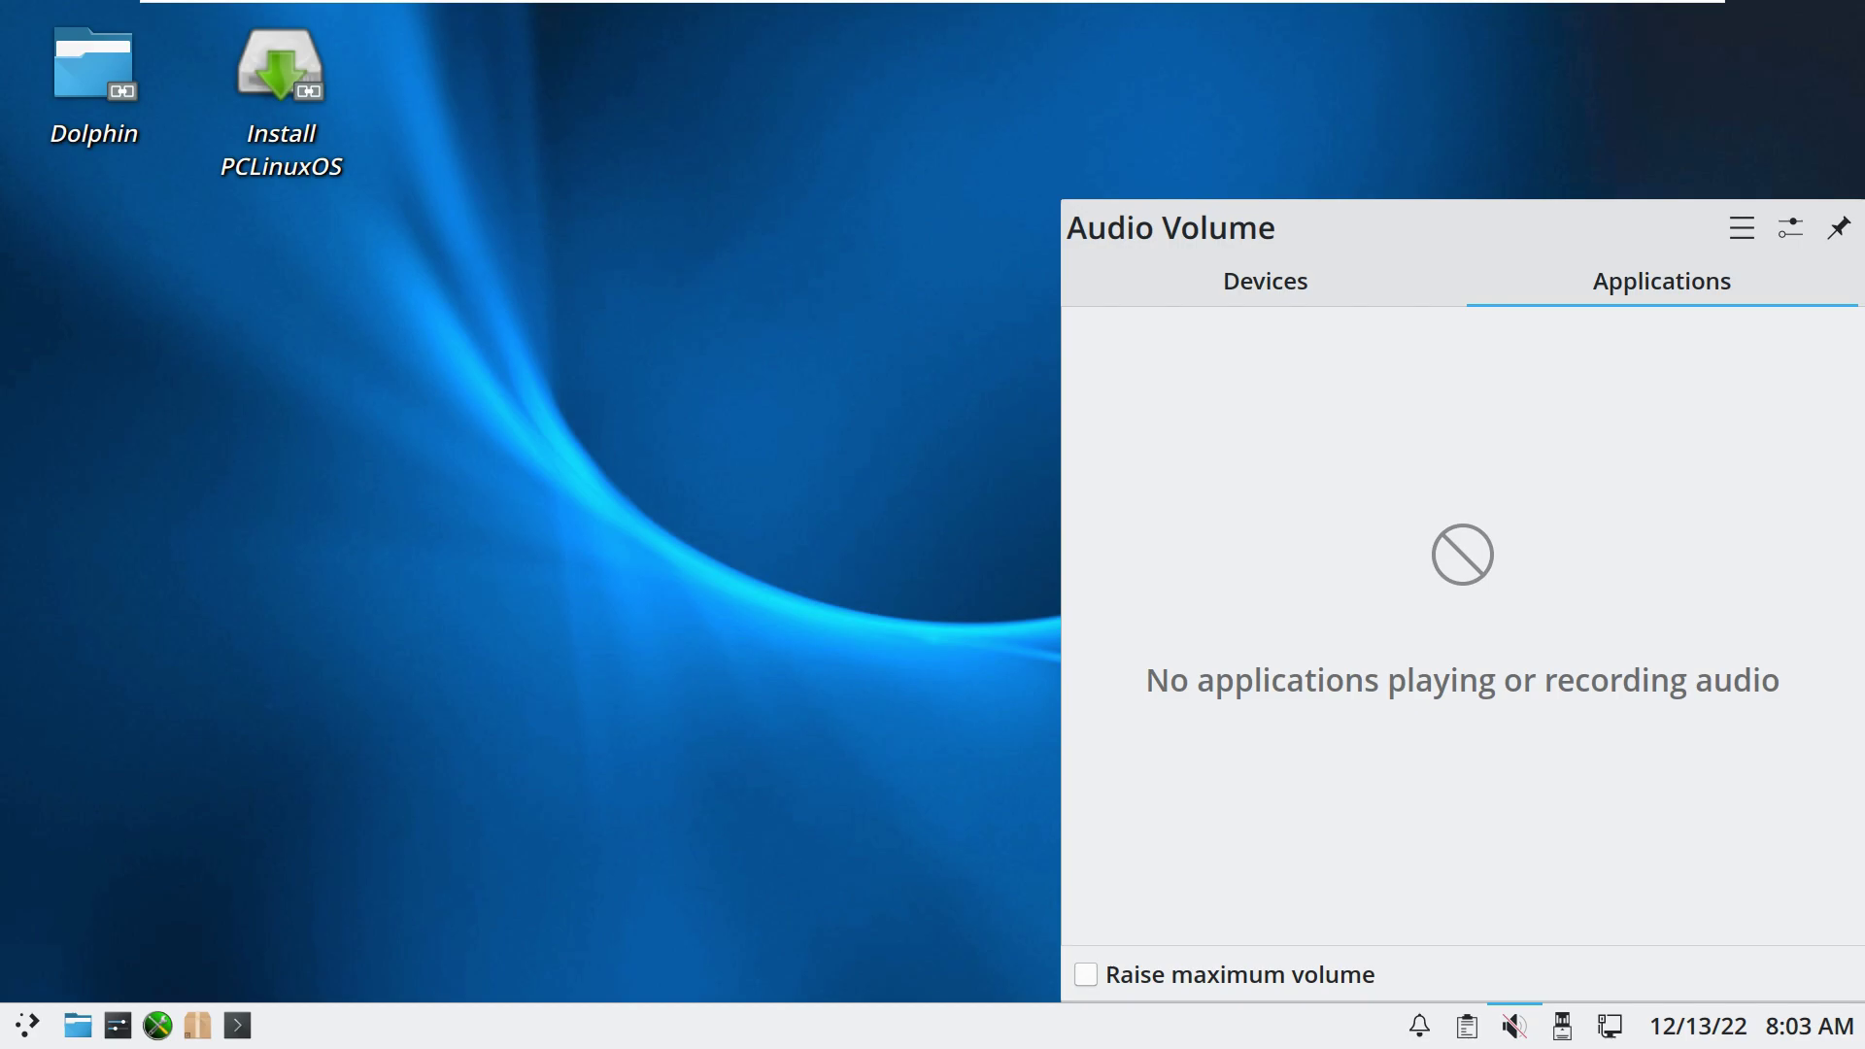
click(1515, 1026)
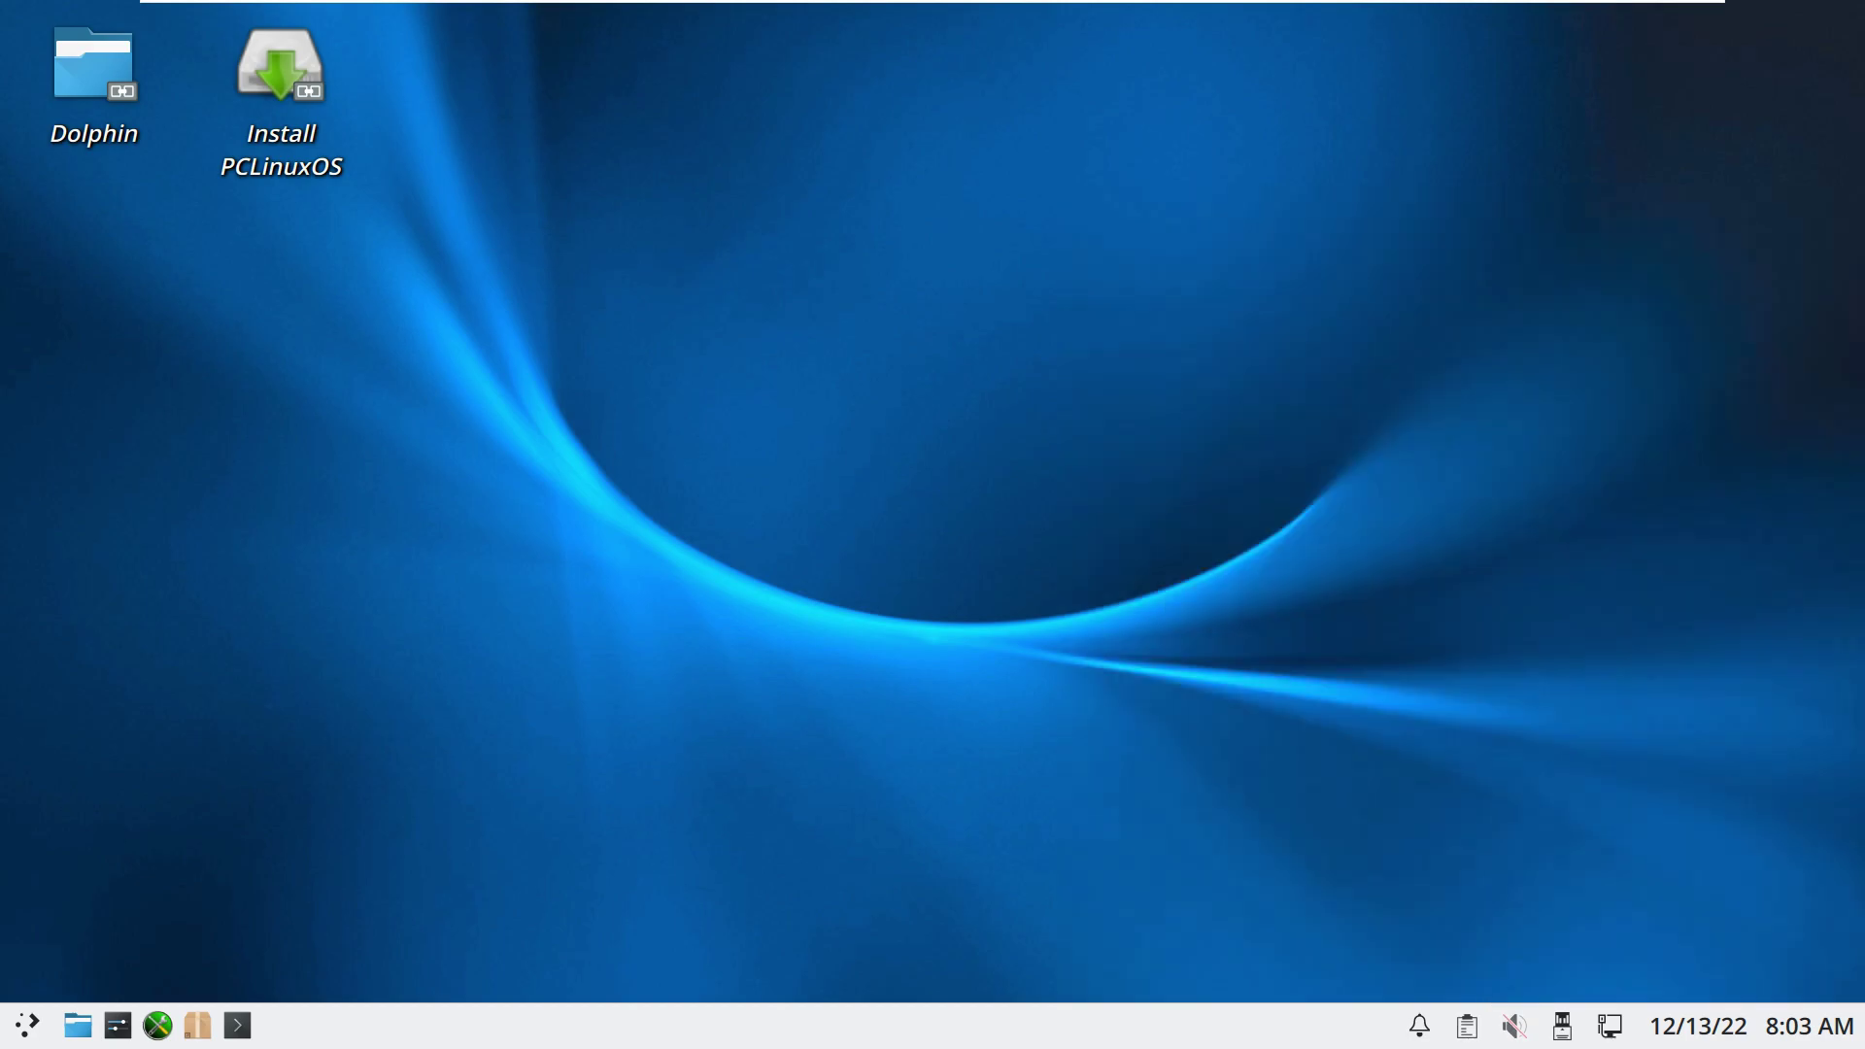
Step: Open and close the clipboard history and the notifications in the system tray
click(1467, 1026)
click(1467, 1026)
click(1419, 1026)
click(1419, 1026)
Step: Open Dolphin, view and dismiss its About Dolphin information, and close the file manager
click(77, 1025)
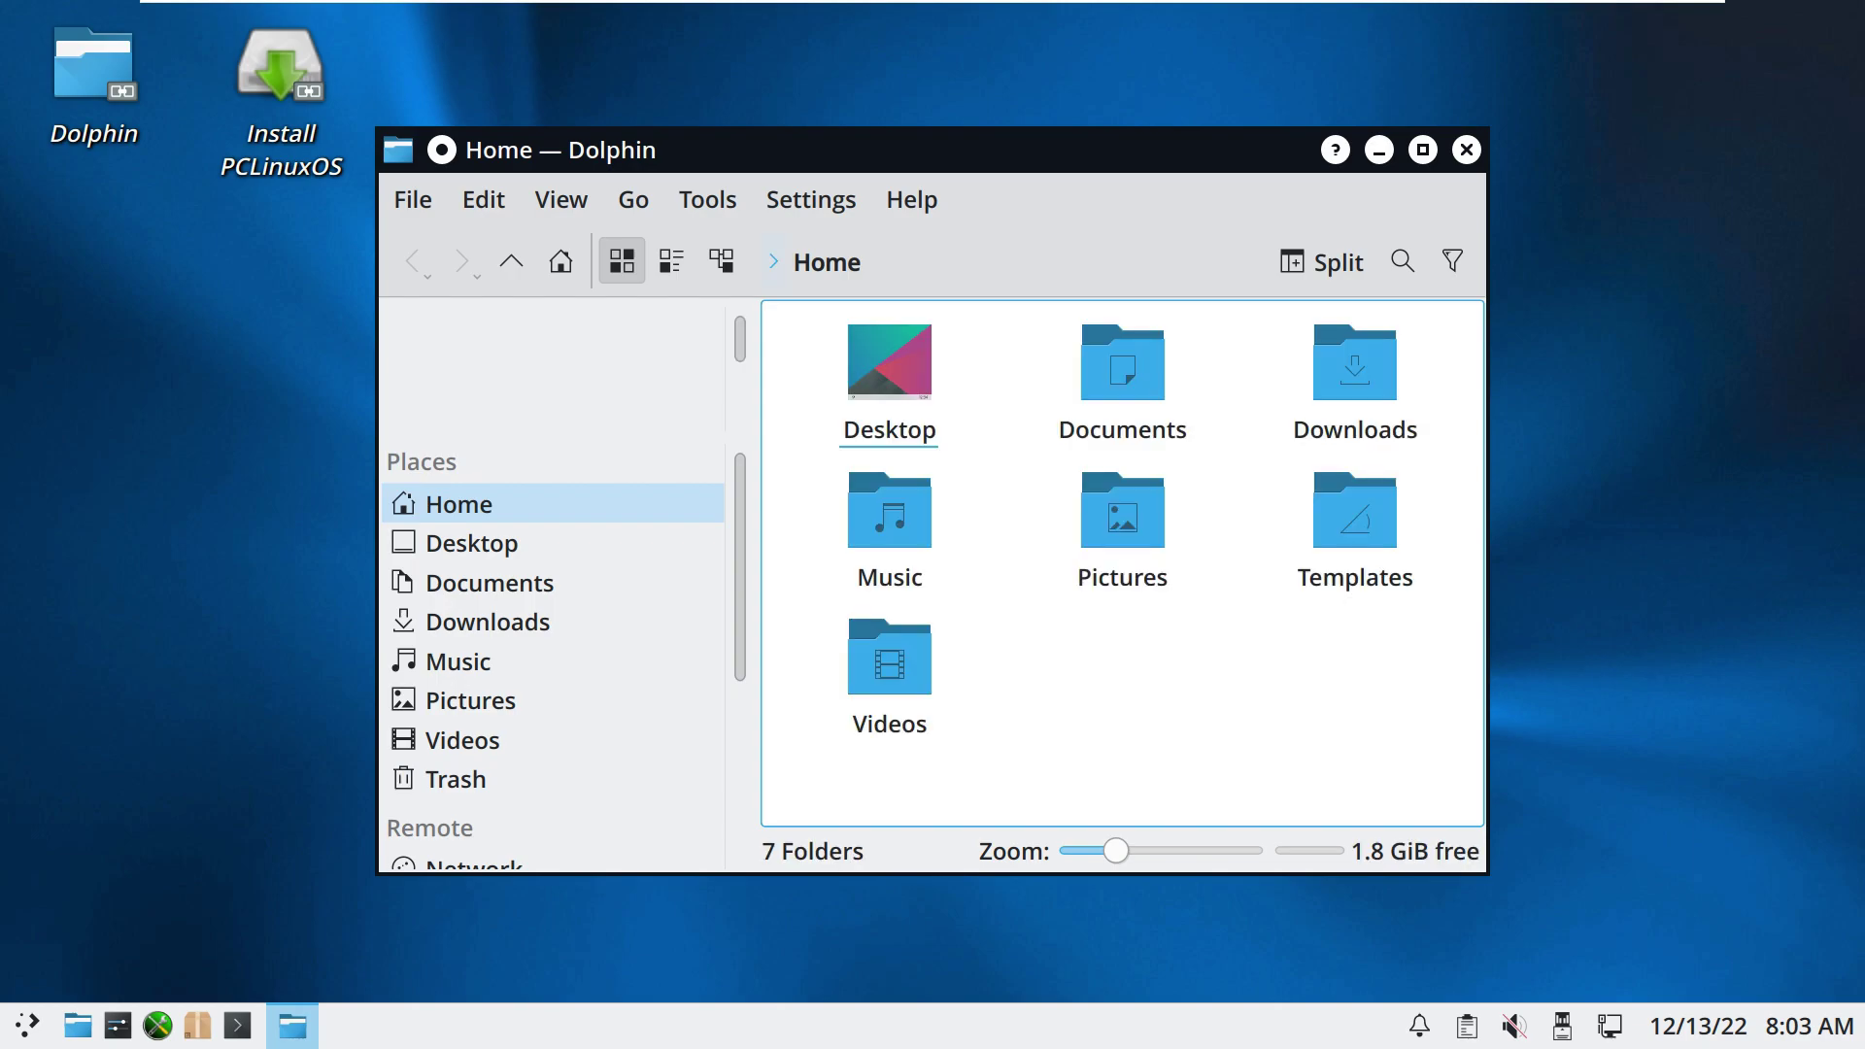
click(911, 199)
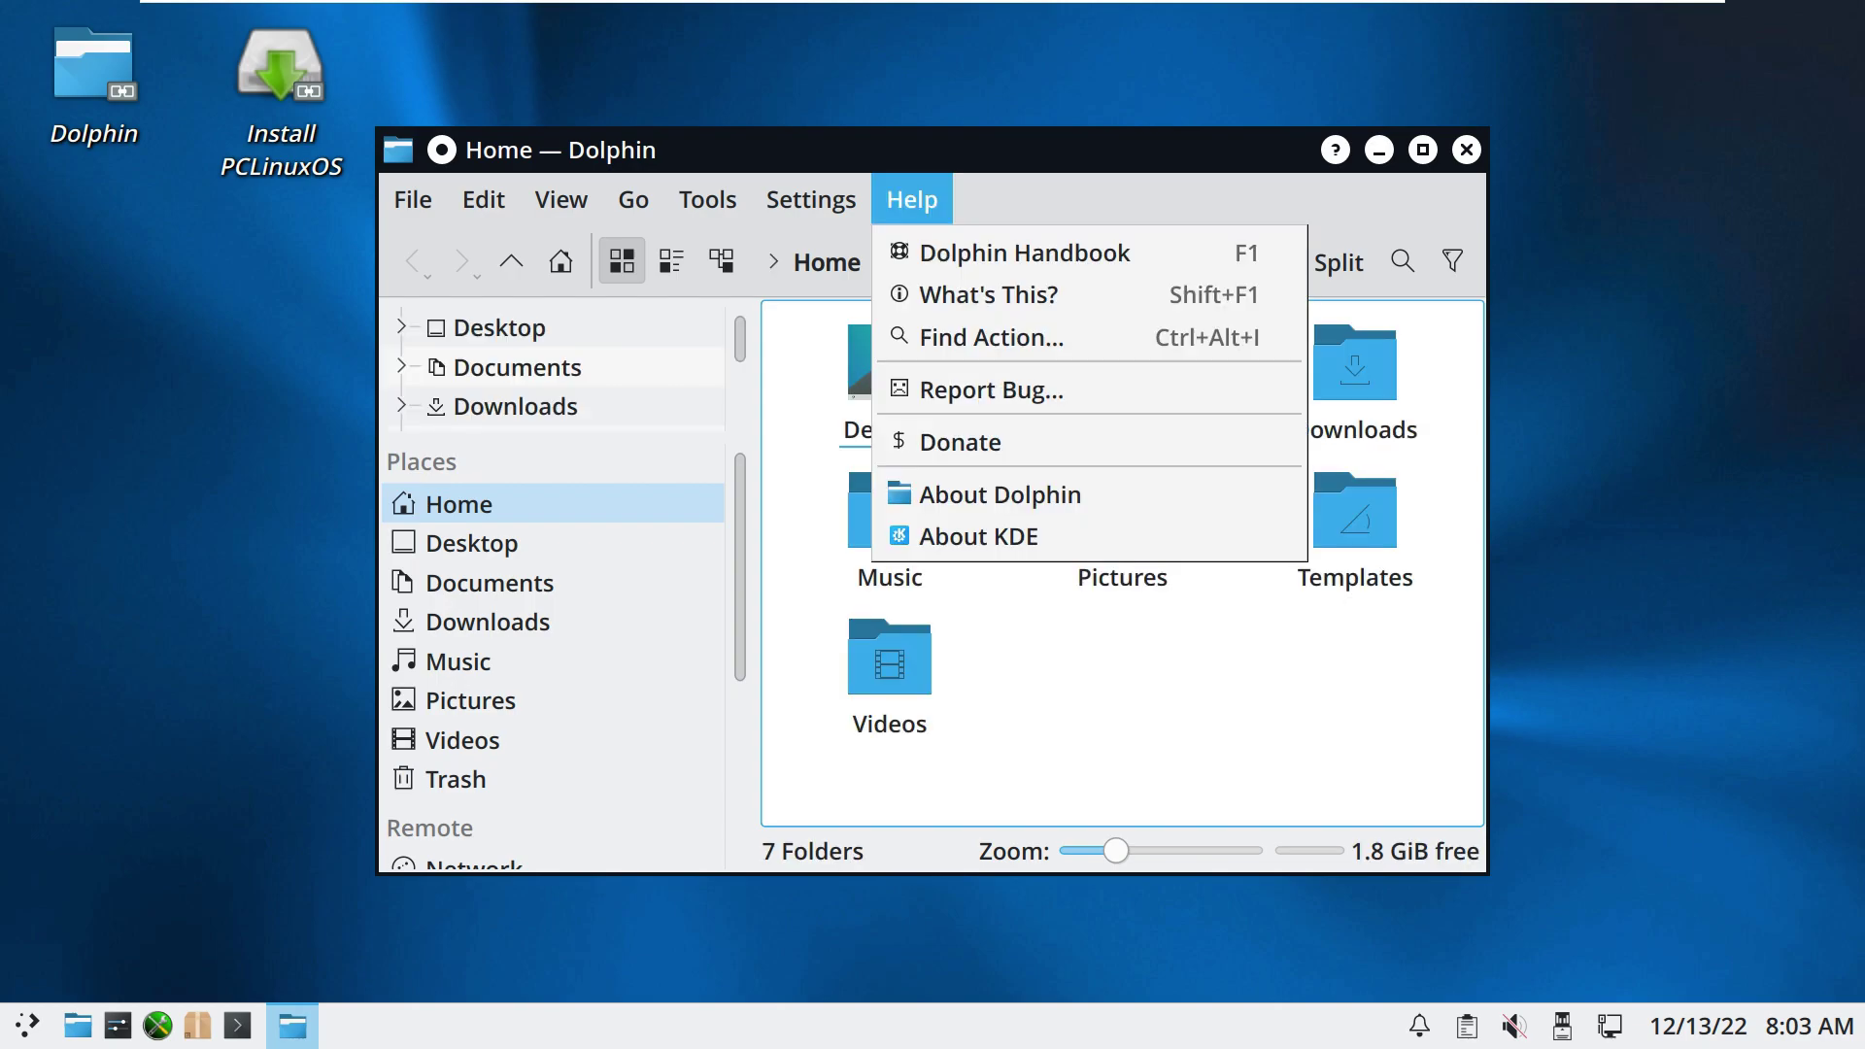
click(1000, 495)
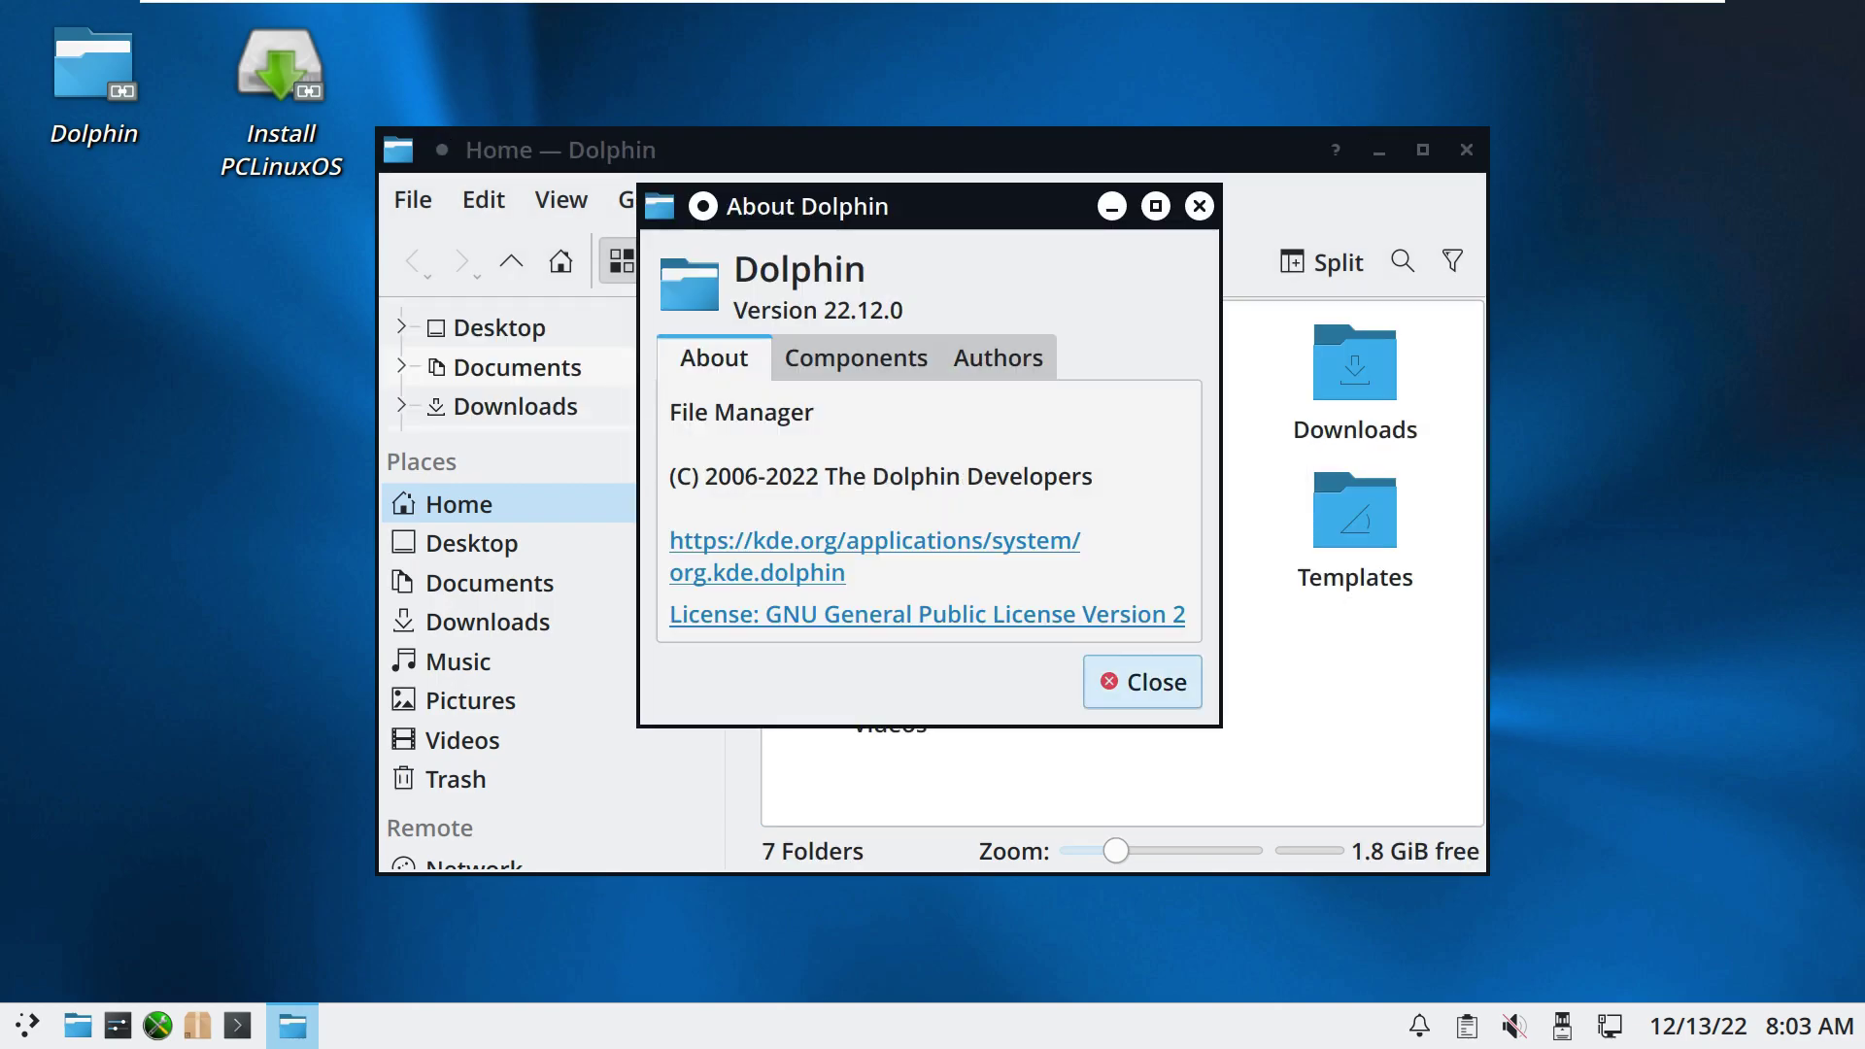
click(1142, 682)
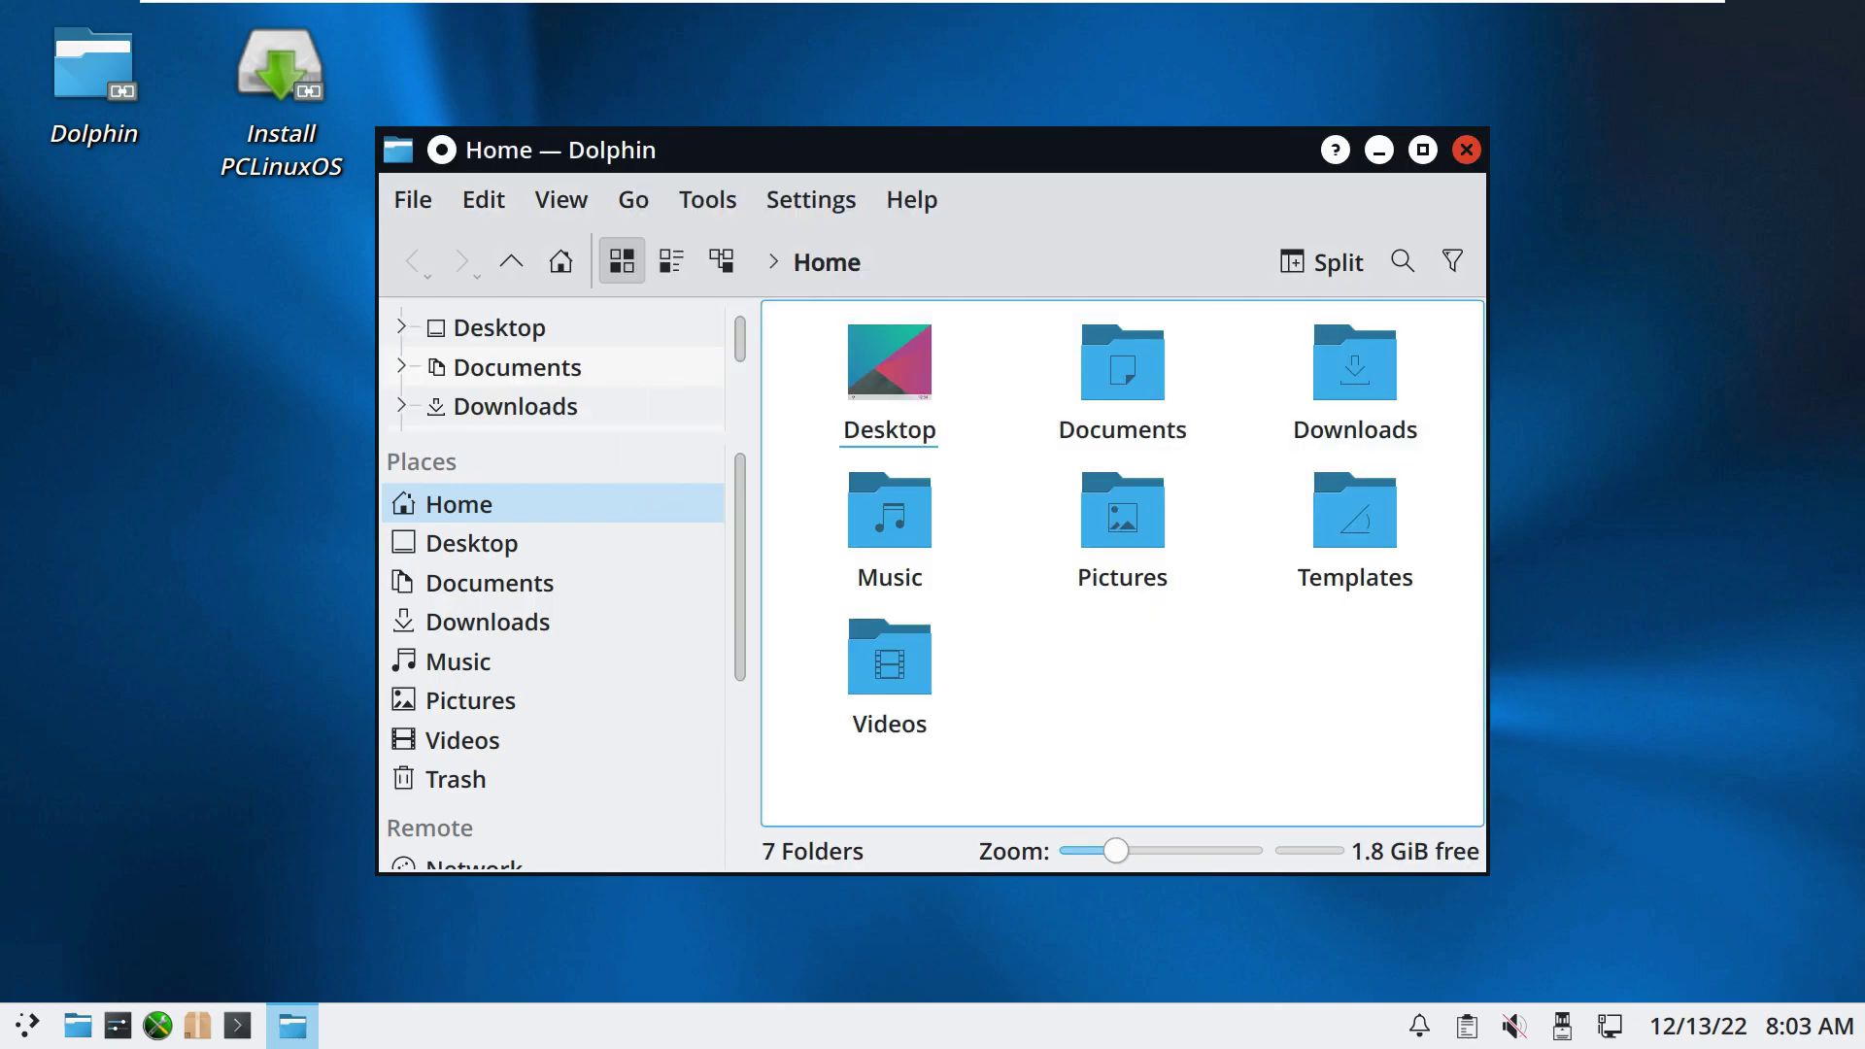
click(1467, 150)
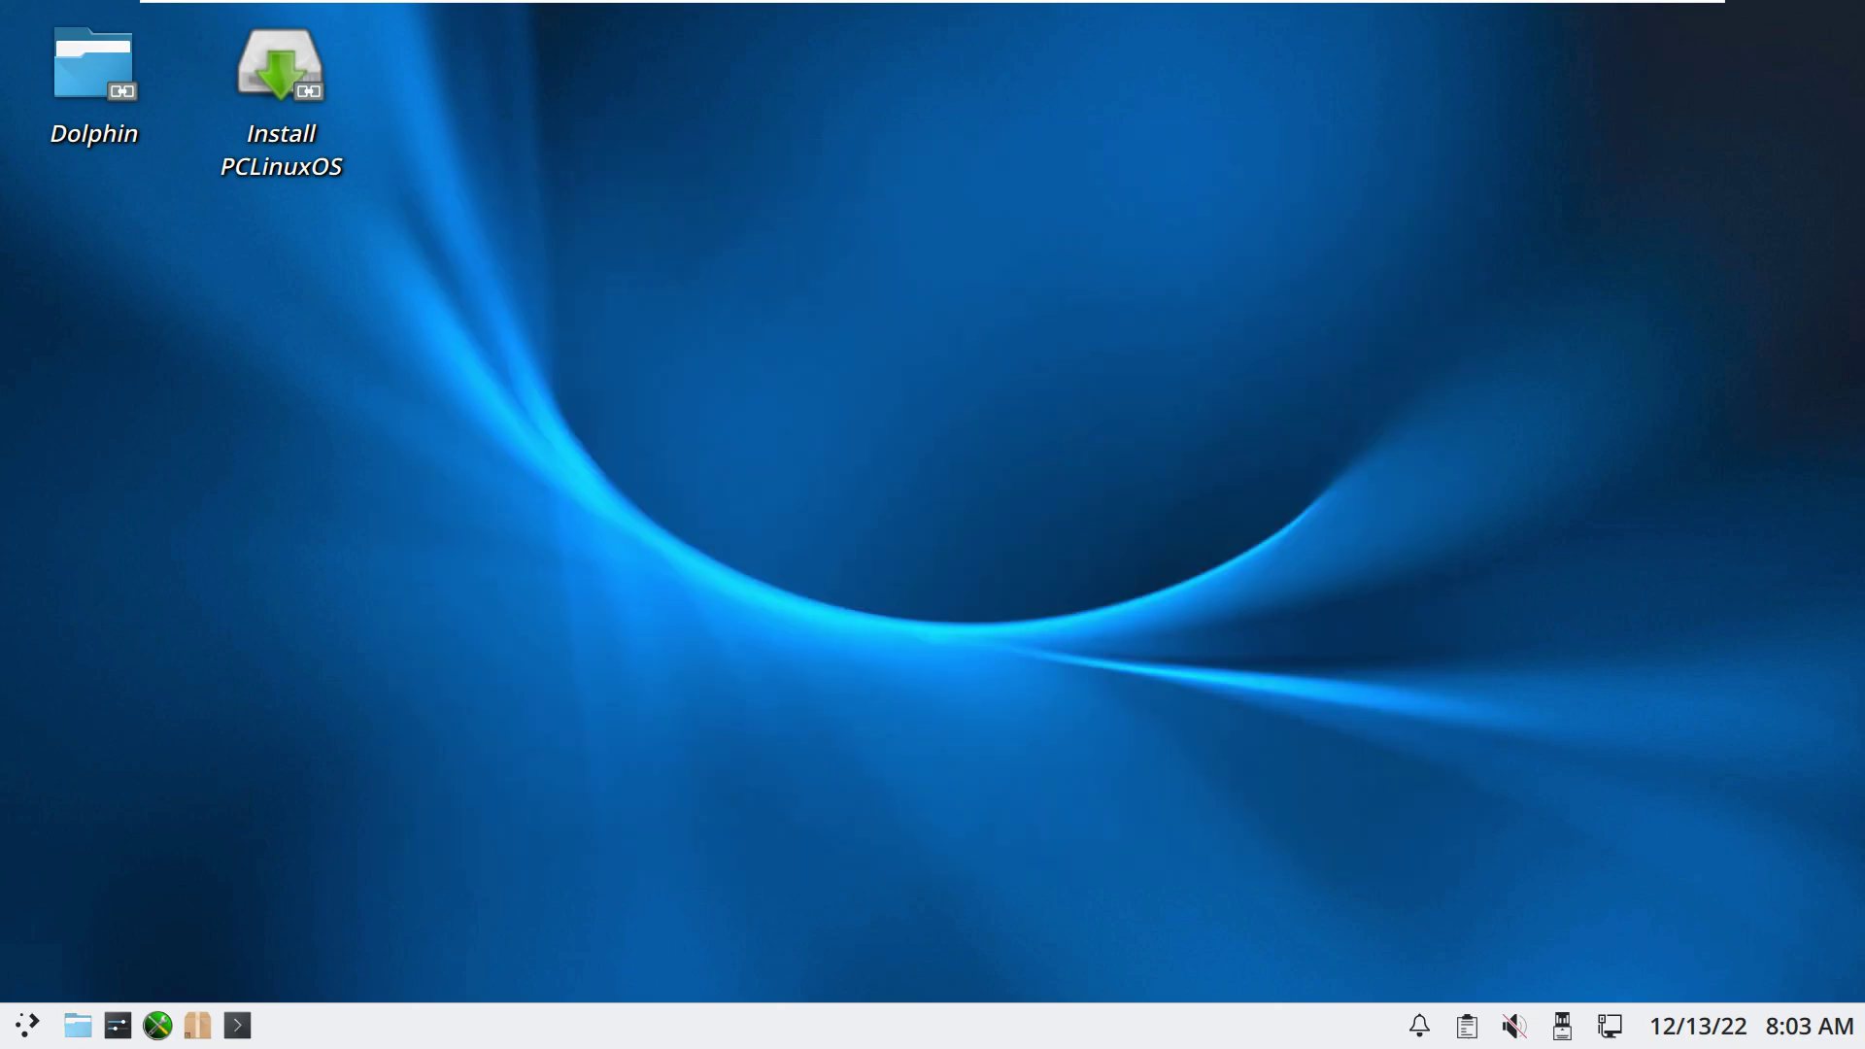
Step: Launch XKill from the More Applications category and use it on the empty desktop
click(27, 1025)
mouse_move(87, 468)
mouse_move(112, 378)
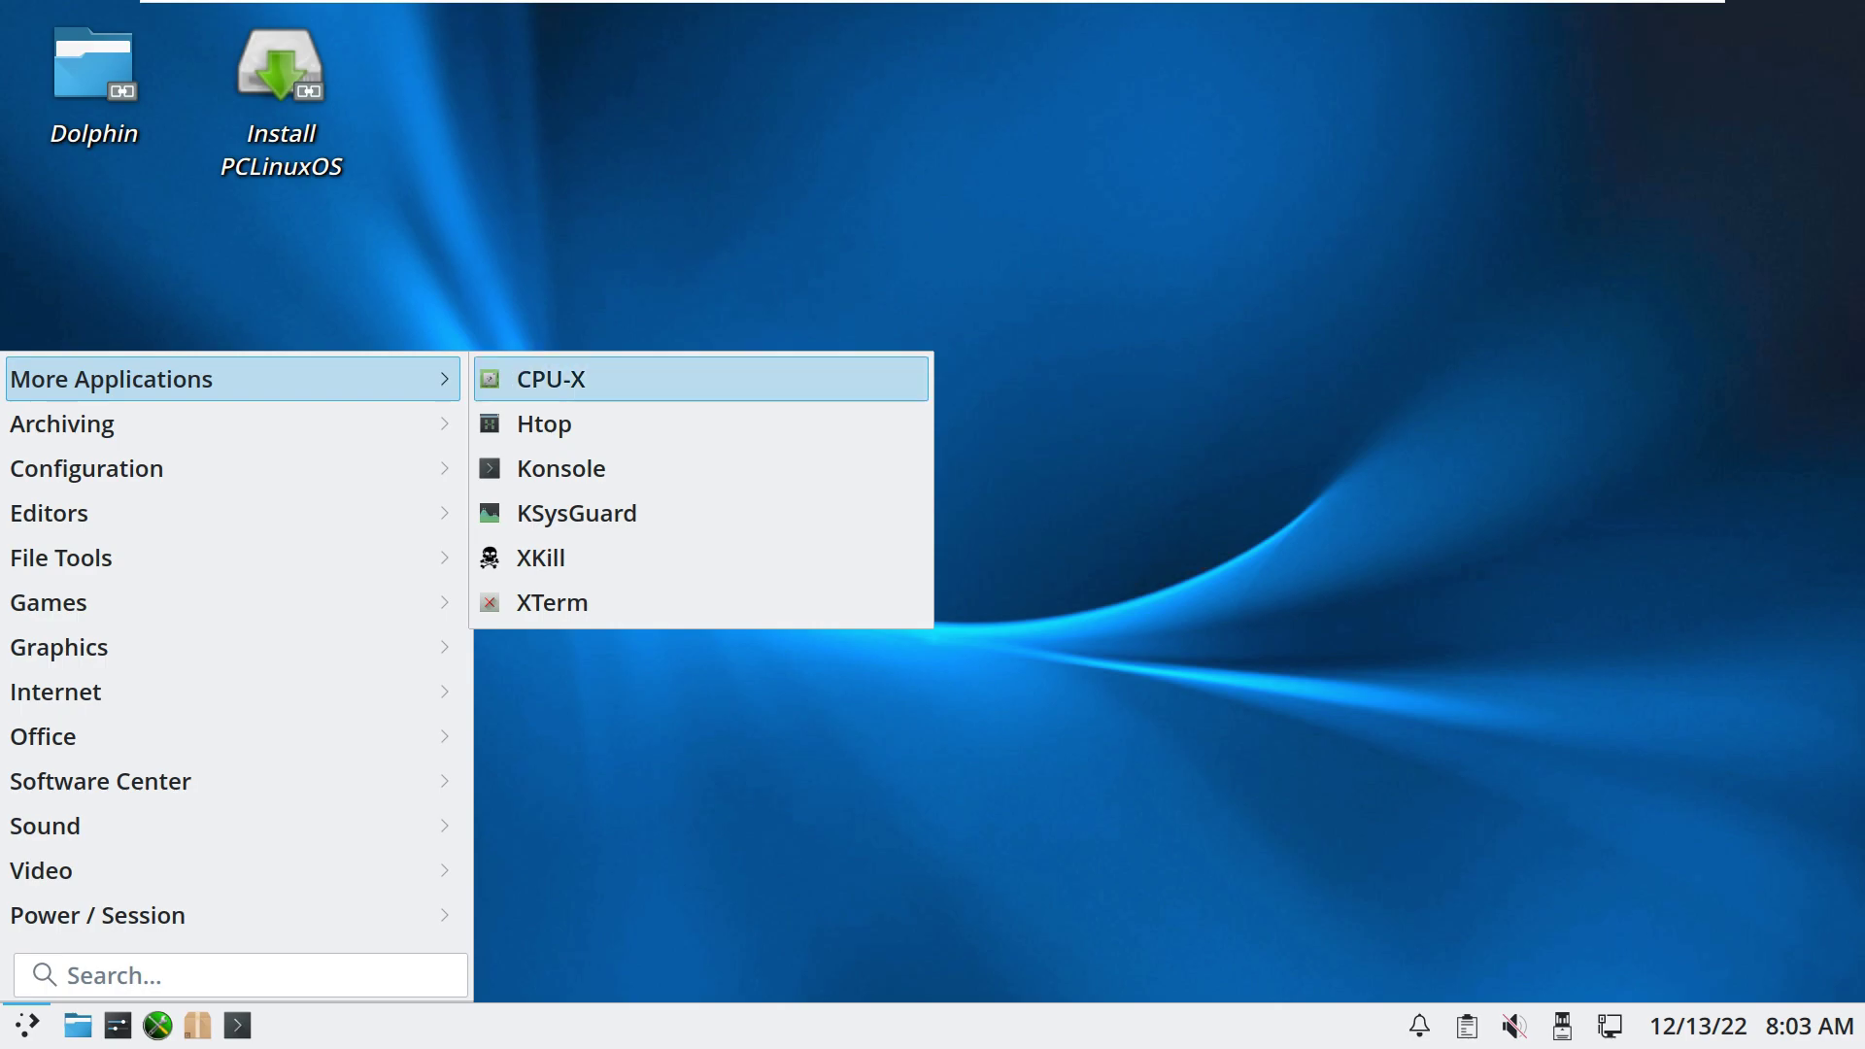
click(540, 558)
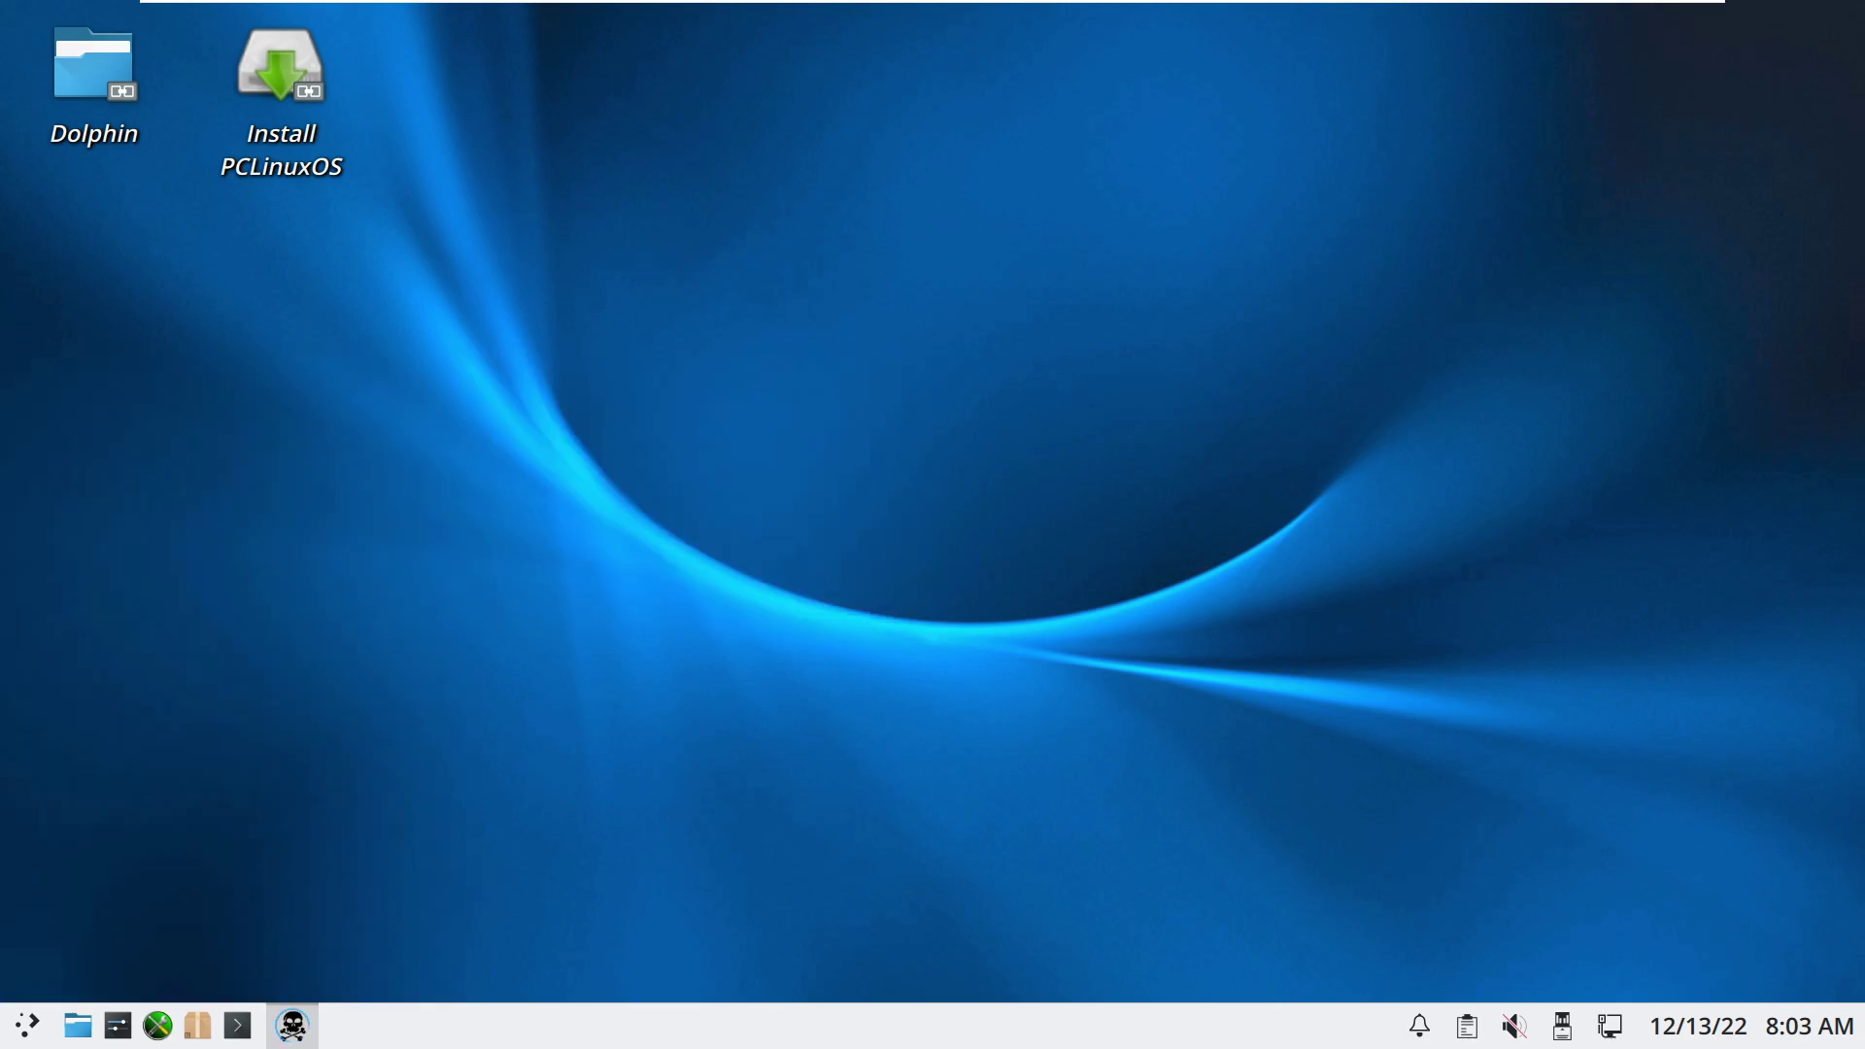
click(738, 515)
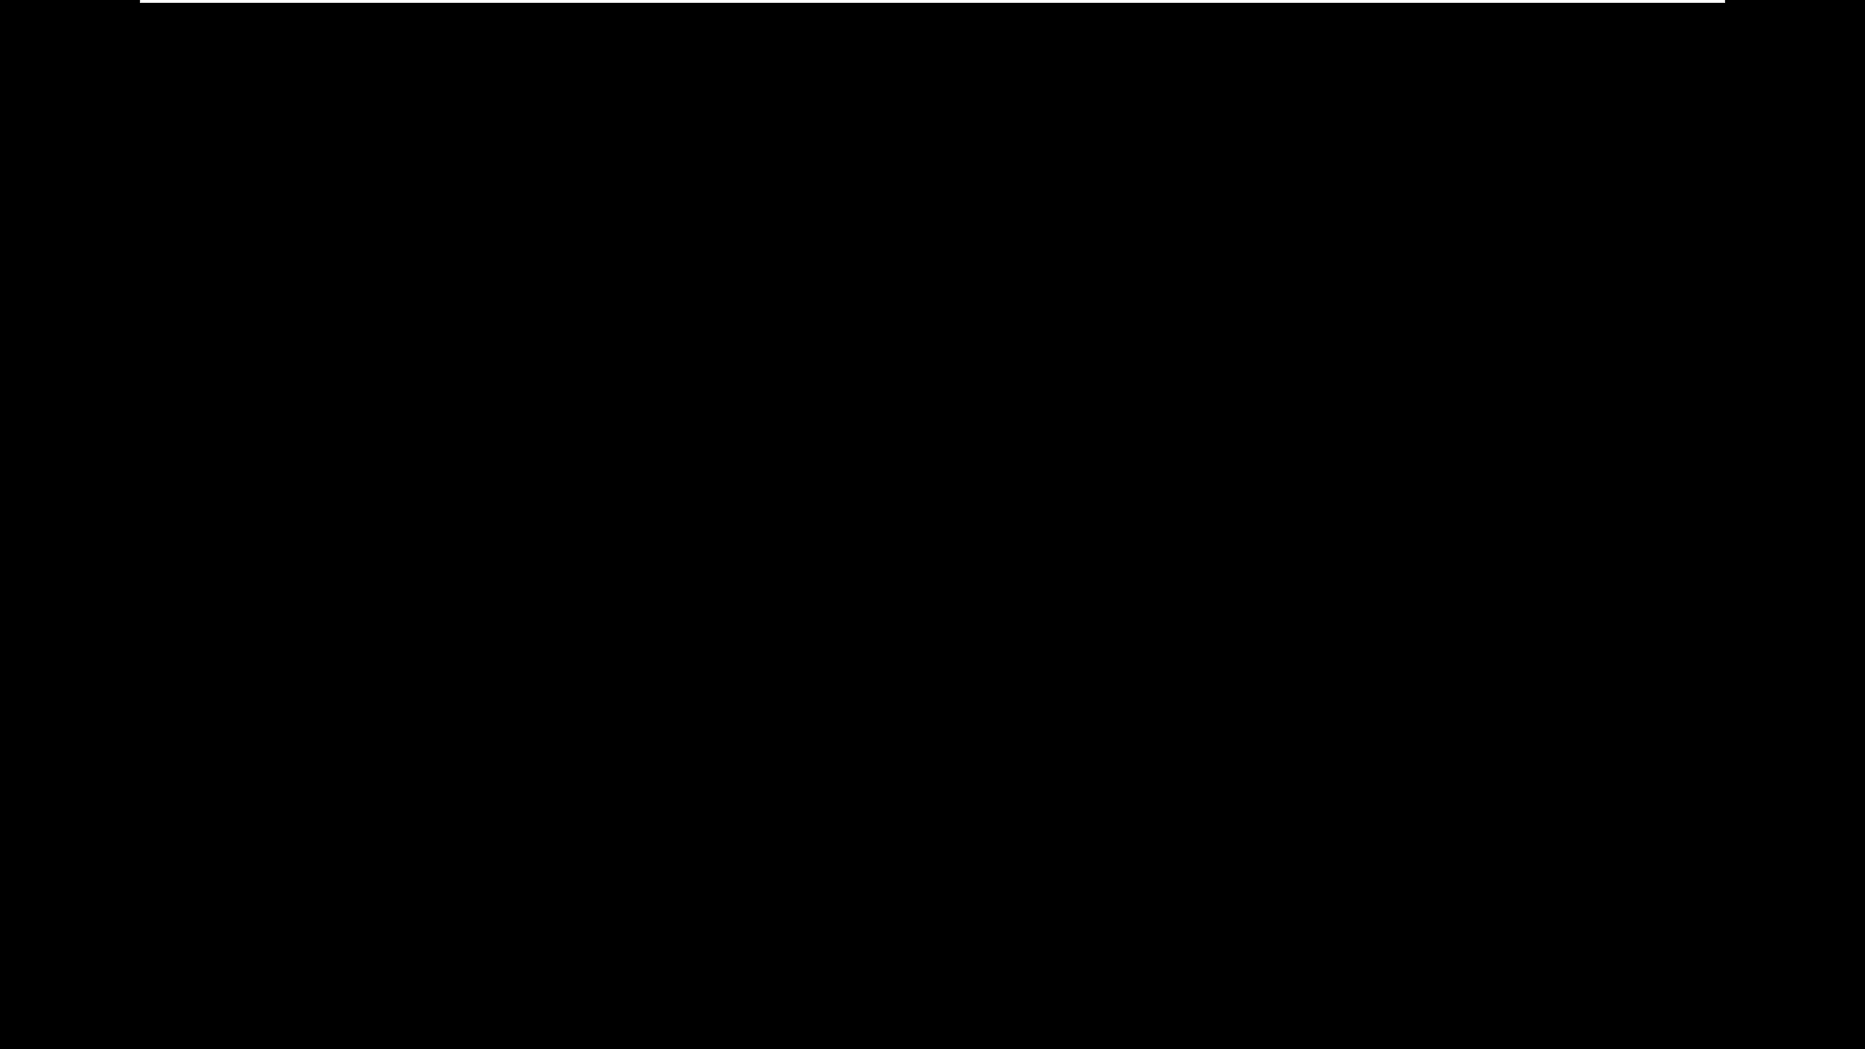
Step: Take the Ubuntu virtual machine out of full screen in VMware Workstation and return it to full screen
mouse_move(929, 2)
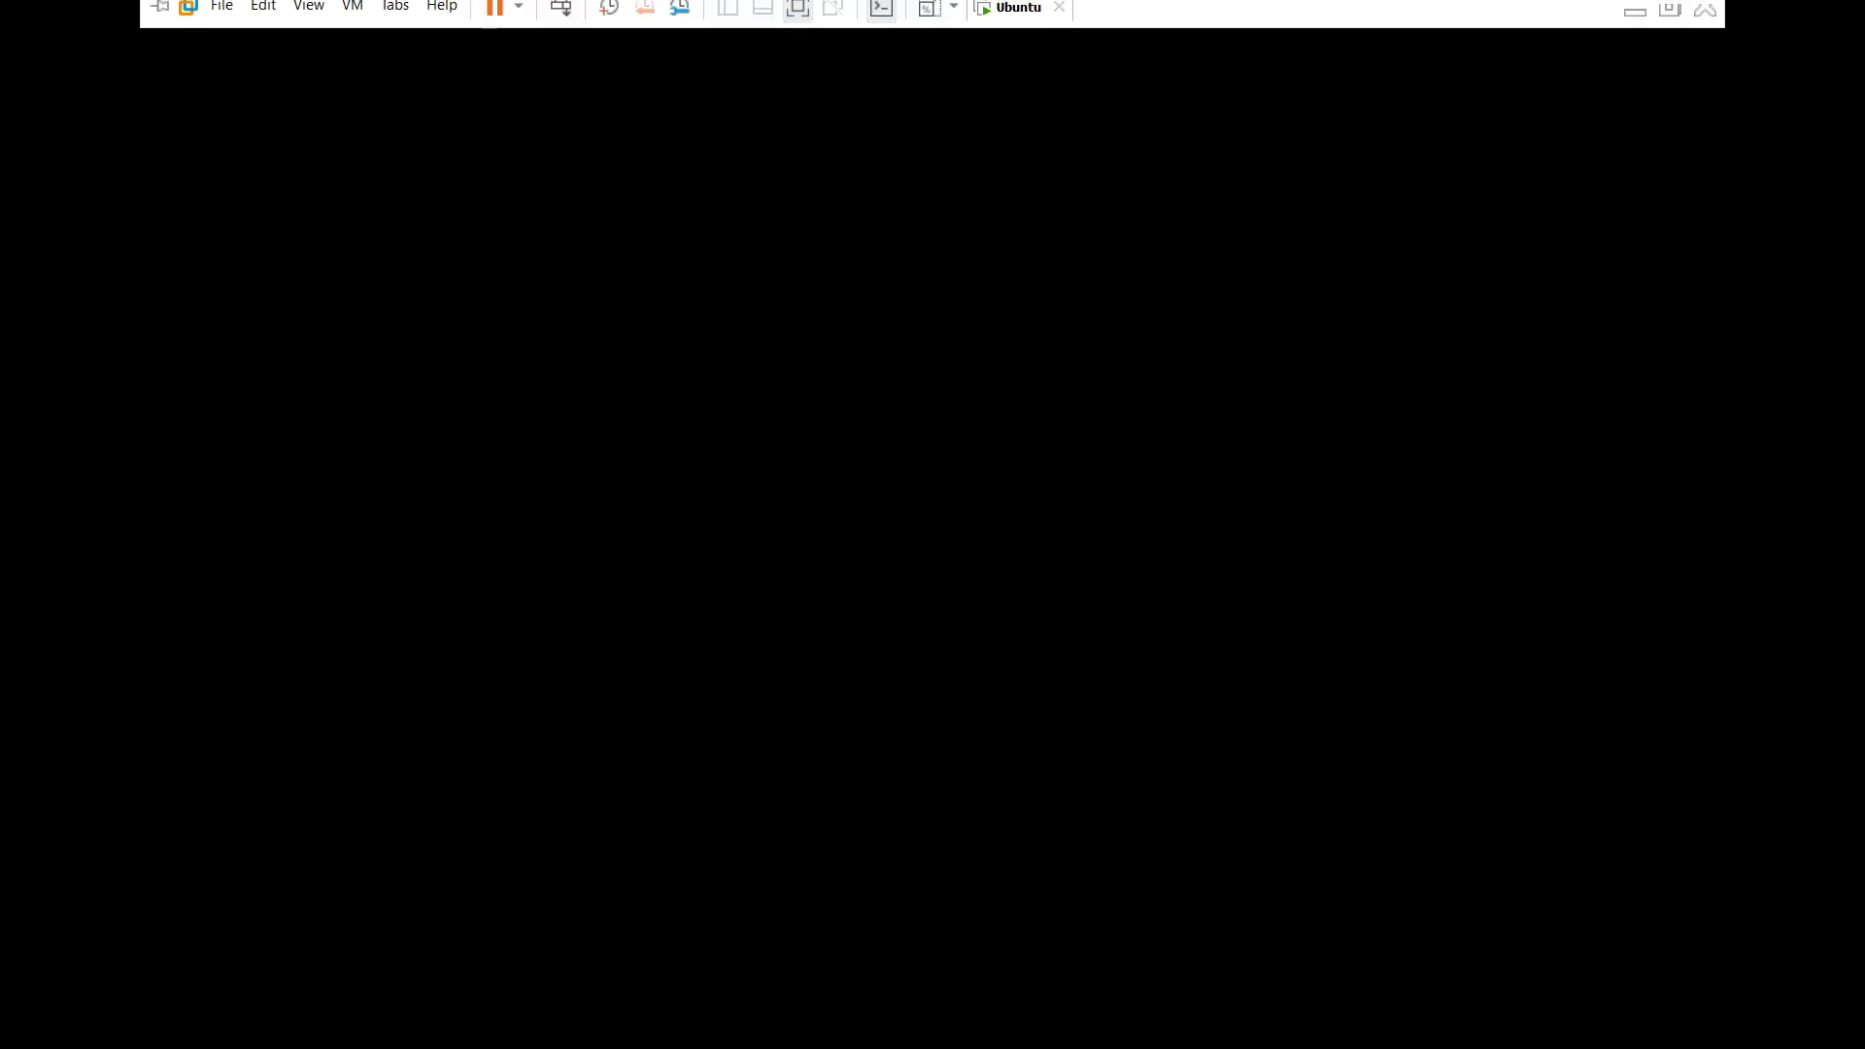
click(1043, 15)
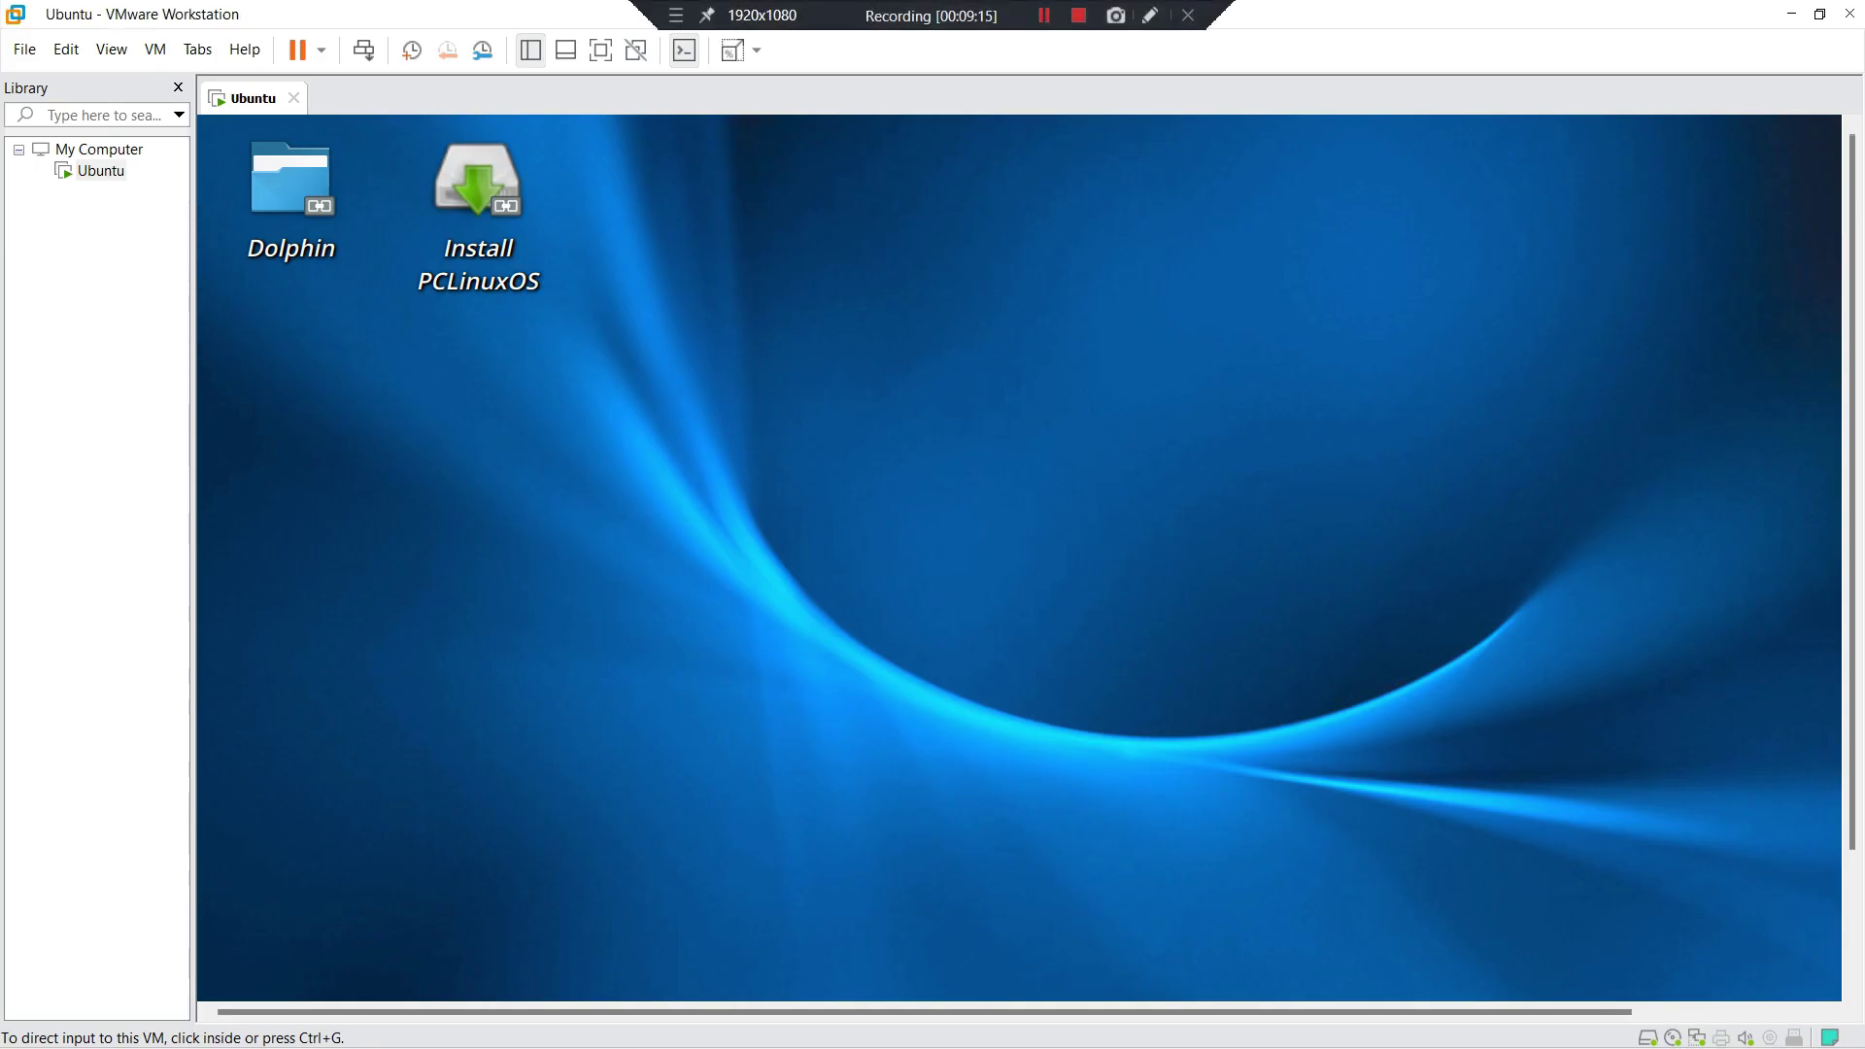
click(600, 50)
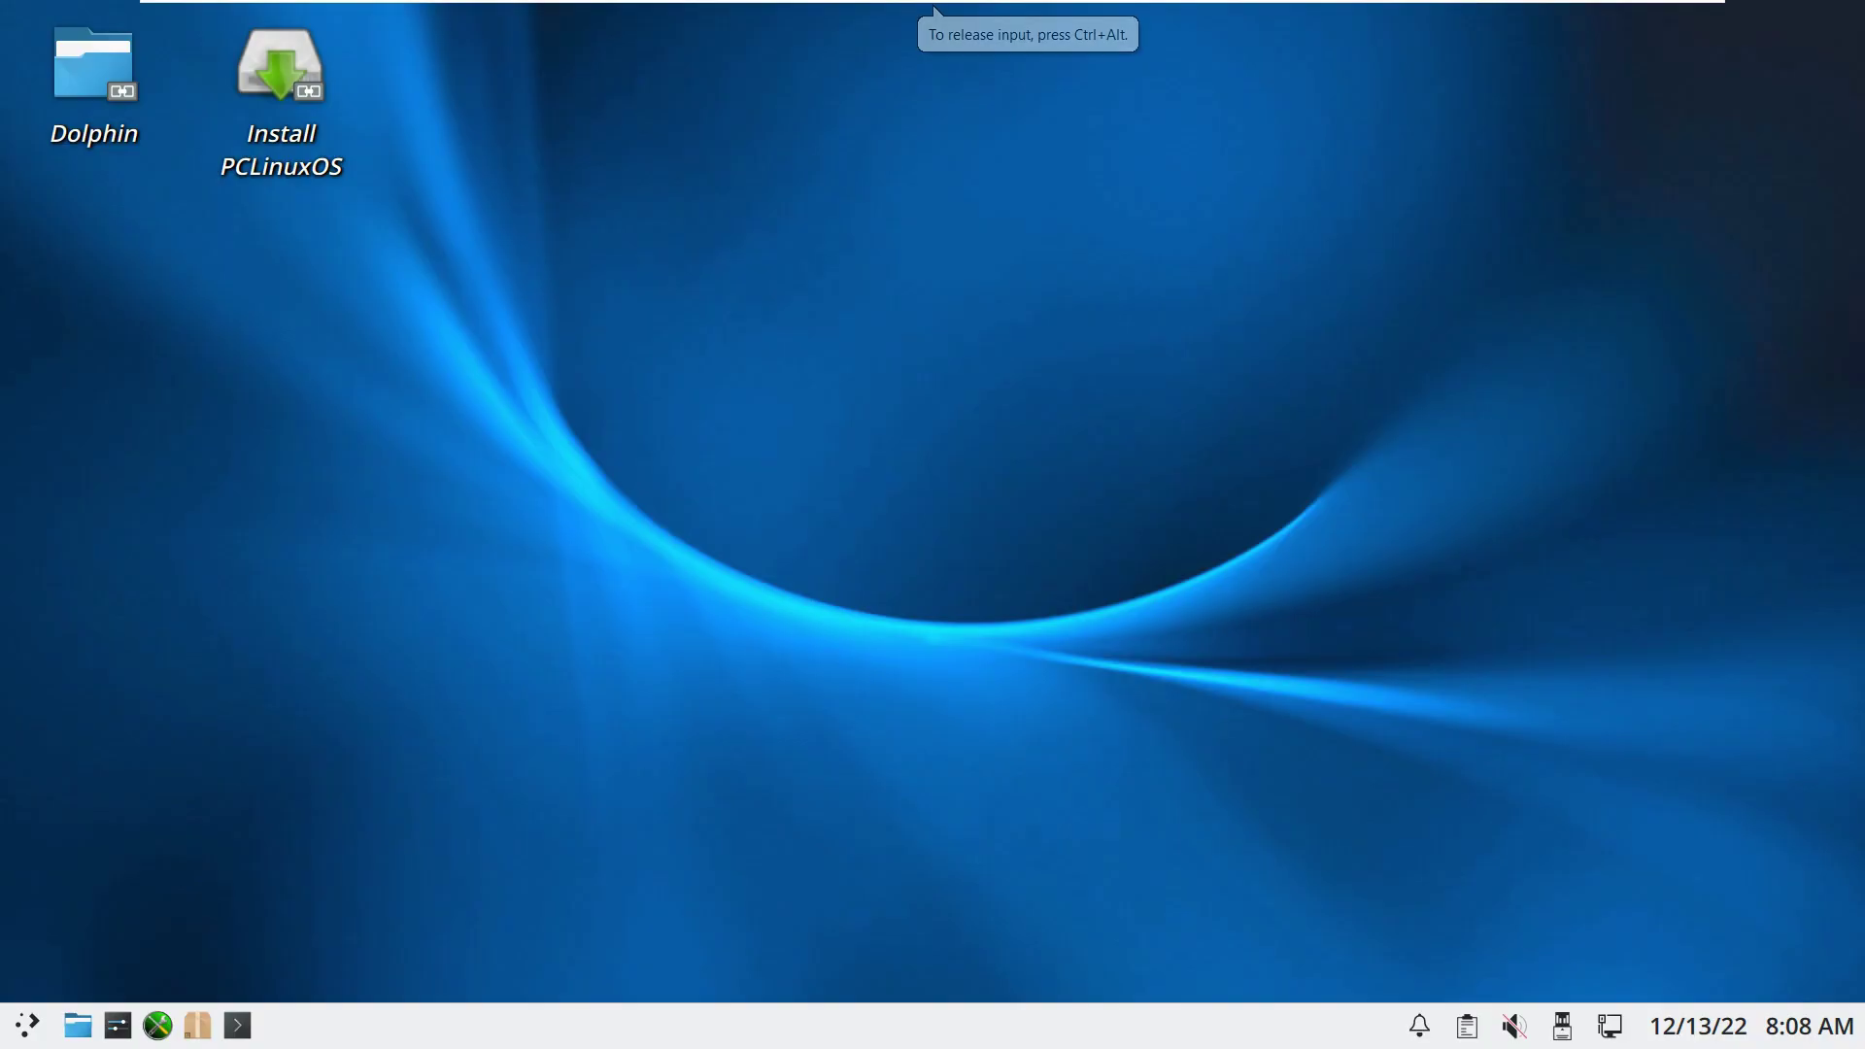
Step: Browse the application launcher's categories from More Applications through Power / Session to examine the bundled programs
click(29, 1024)
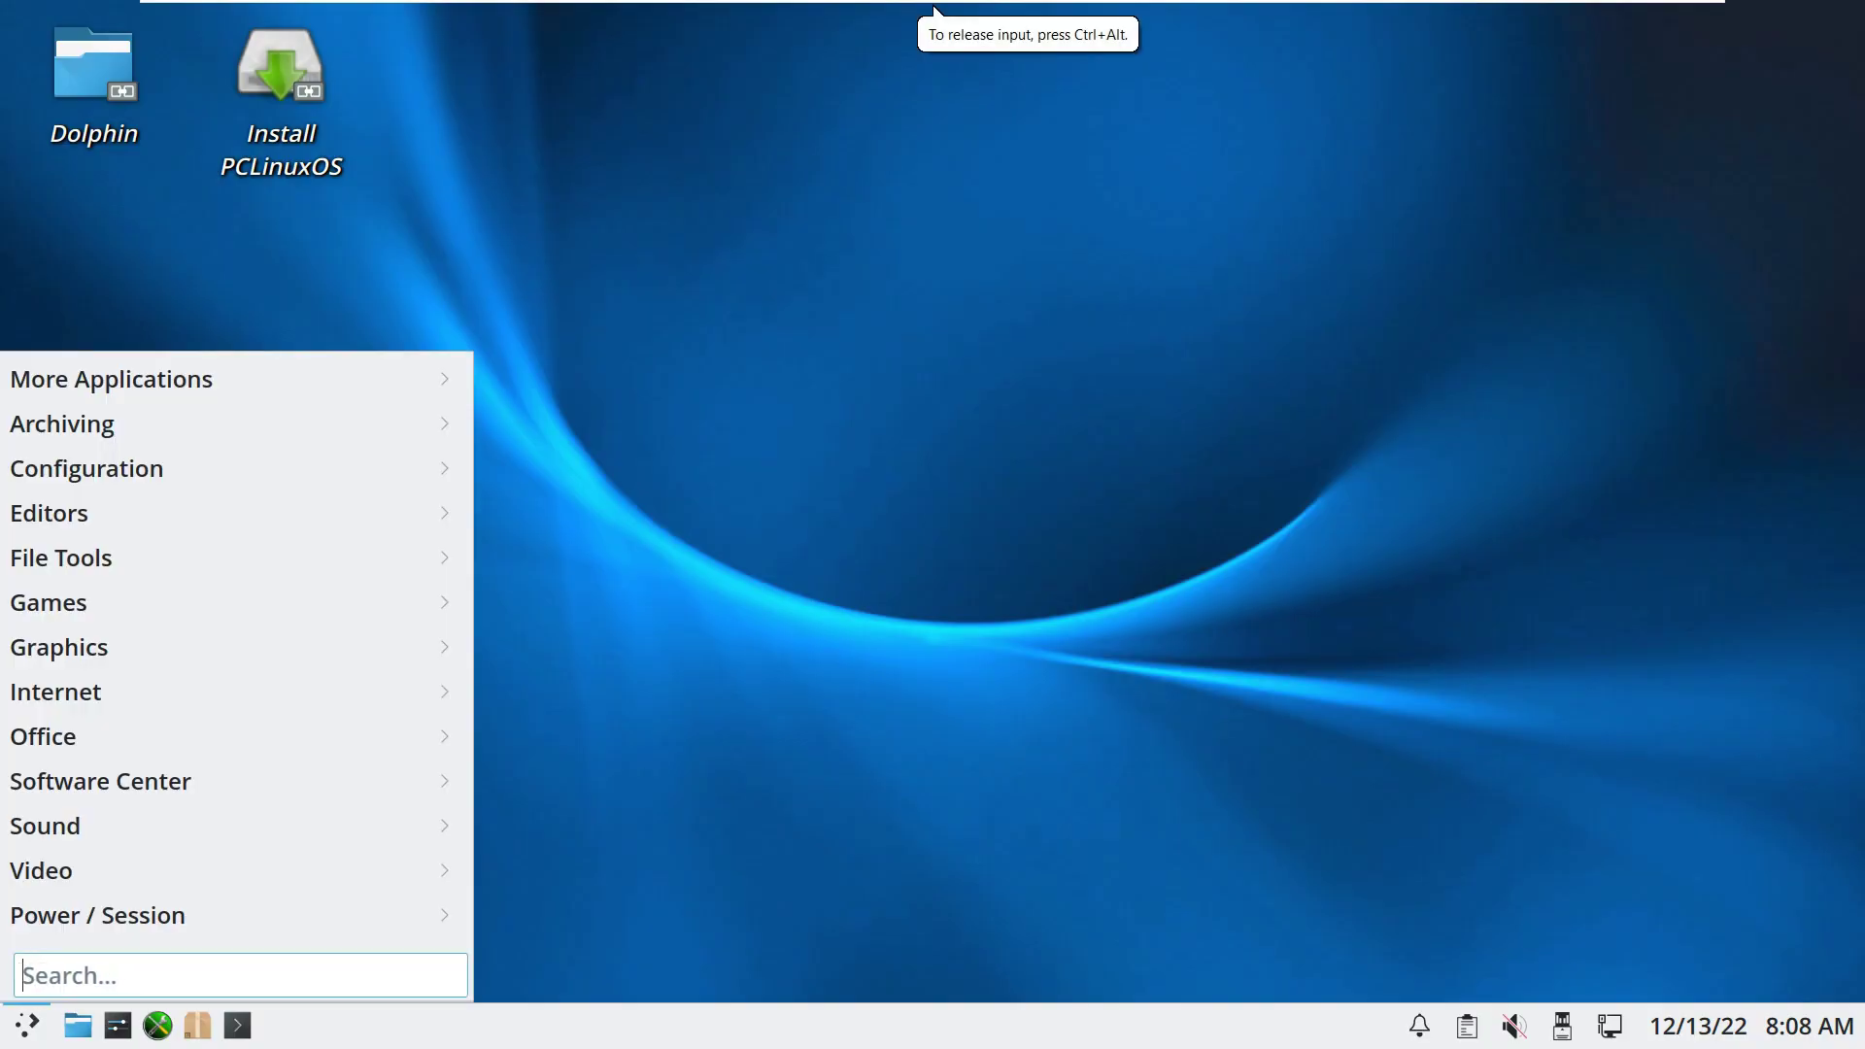
mouse_move(194, 379)
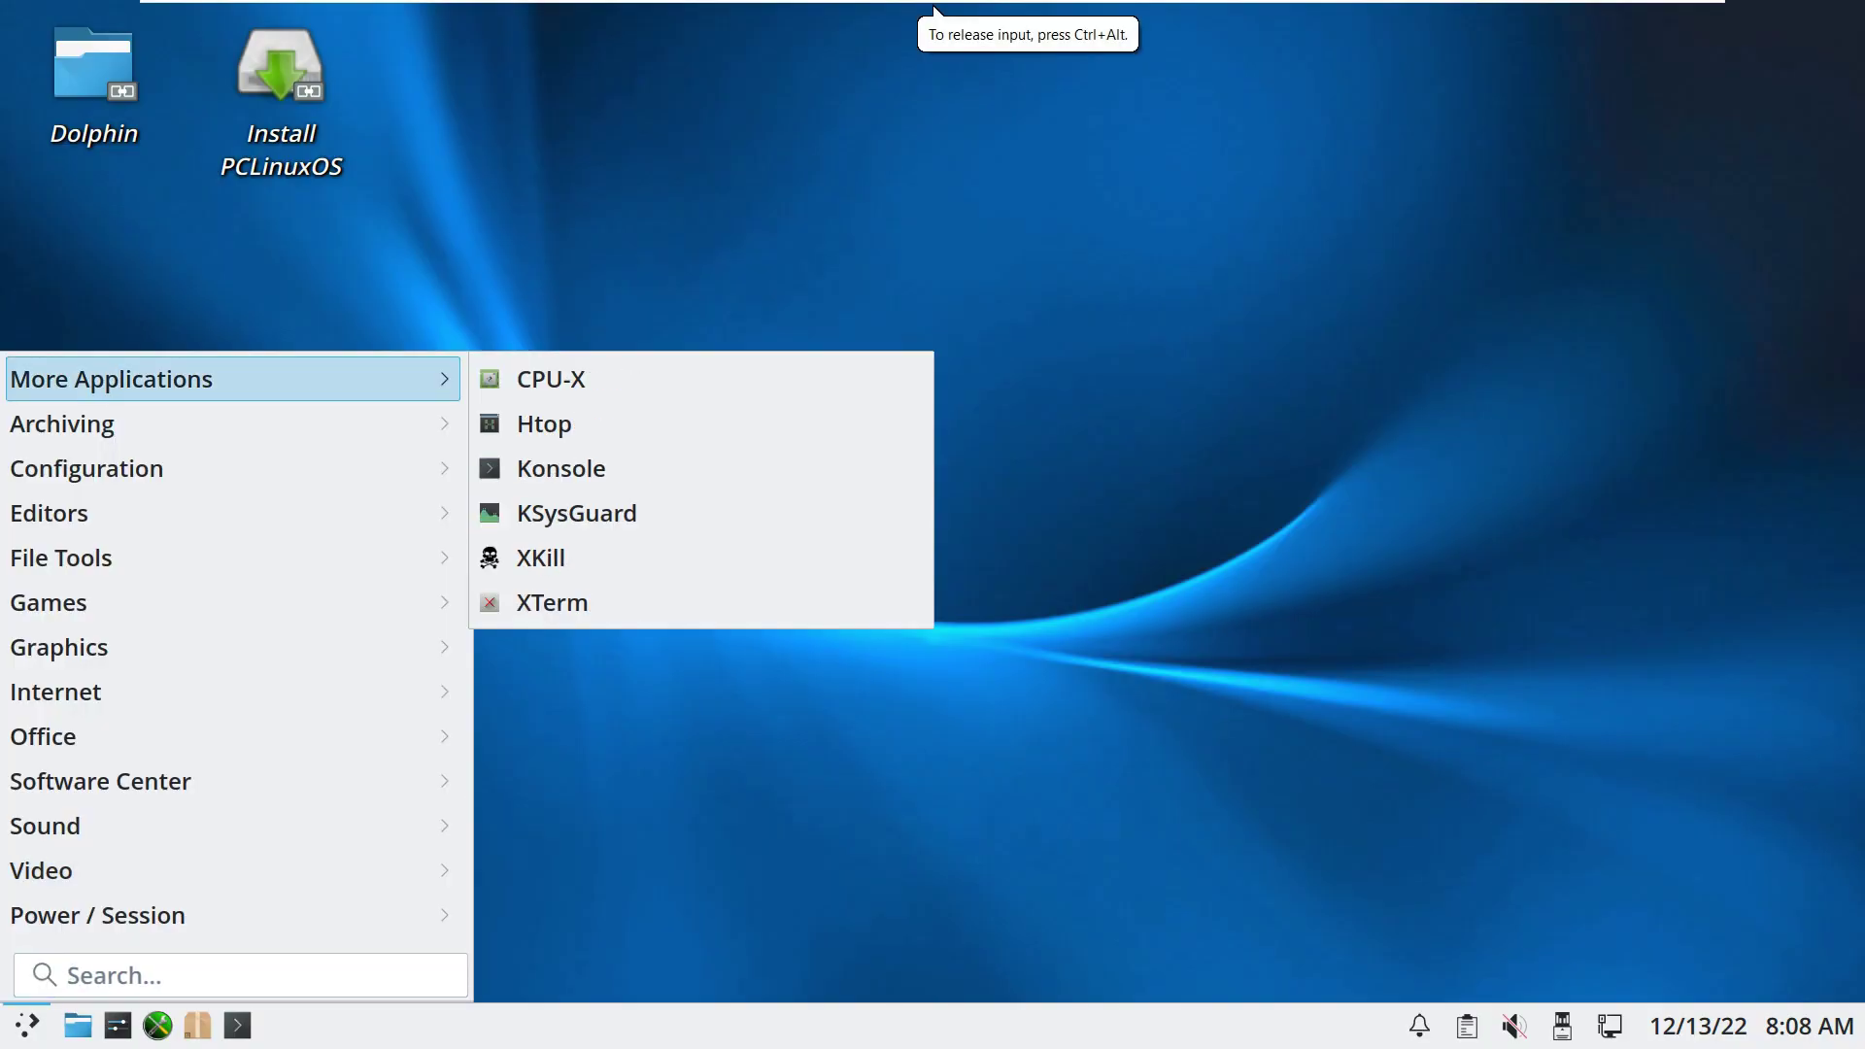
mouse_move(194, 424)
mouse_move(194, 469)
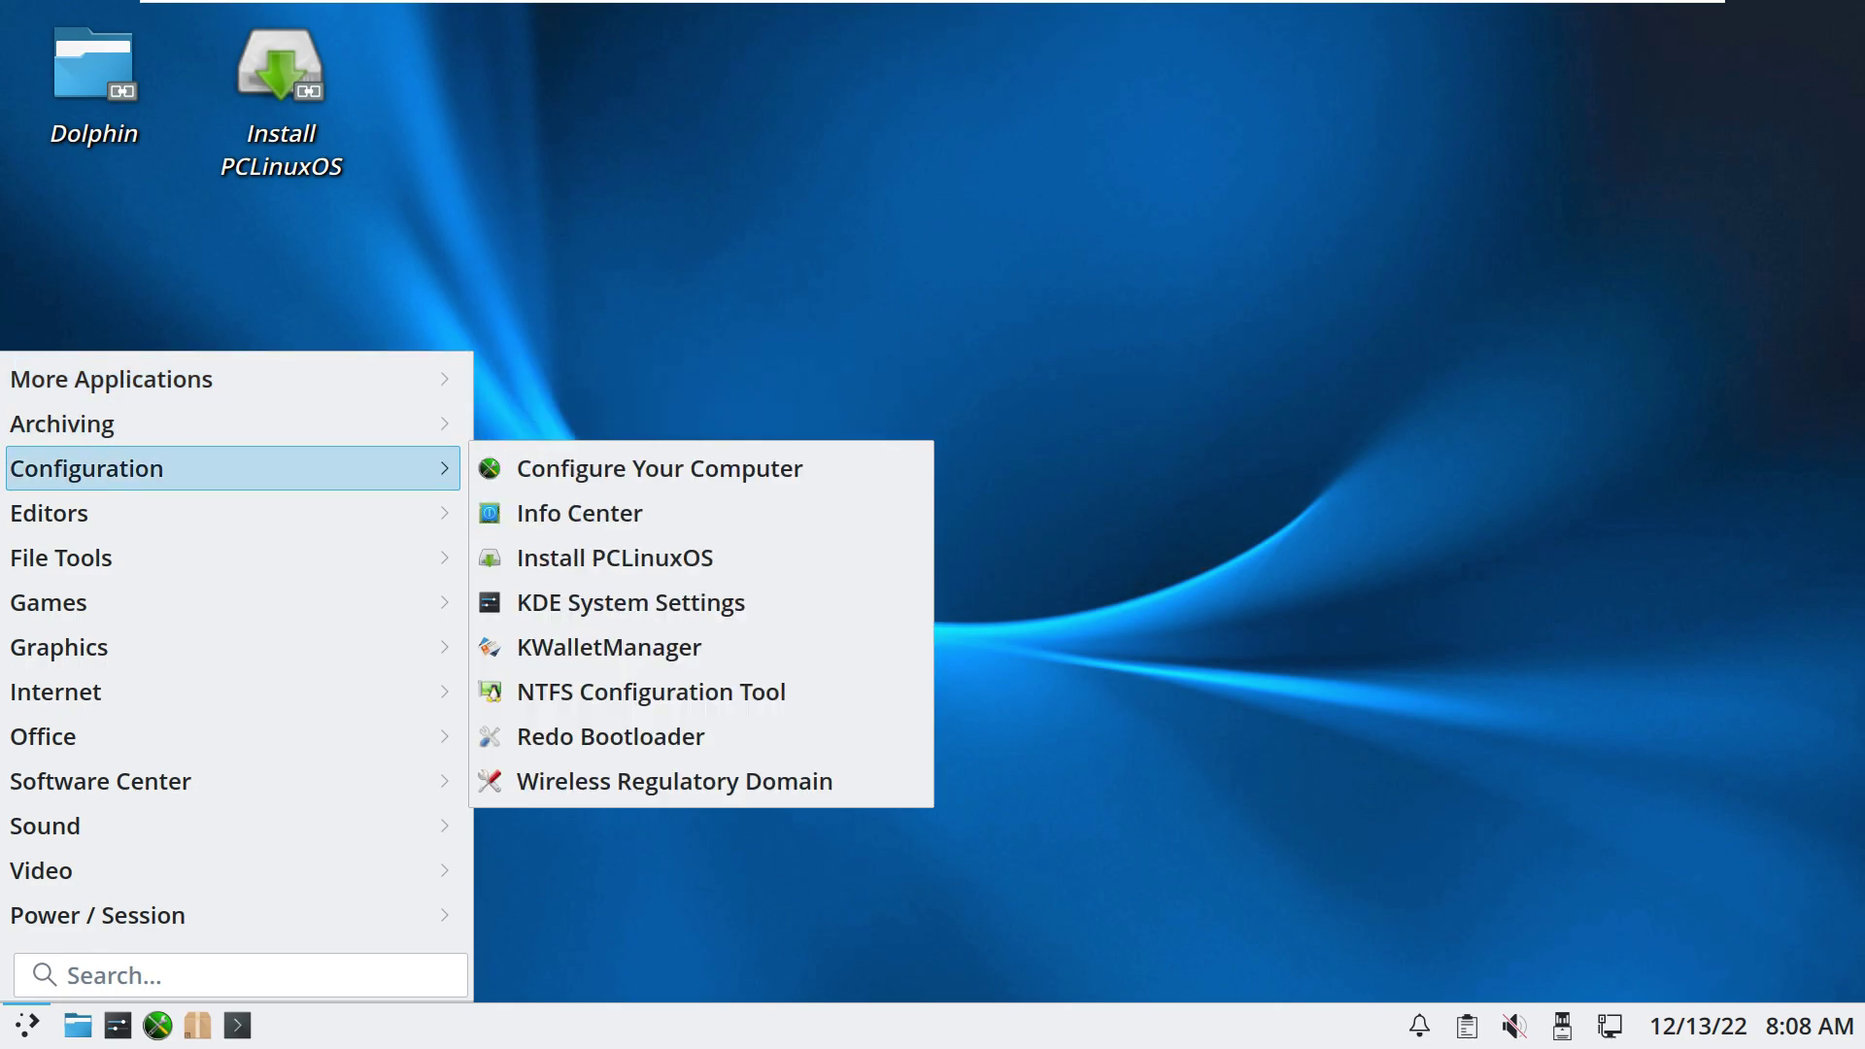
mouse_move(194, 513)
mouse_move(194, 558)
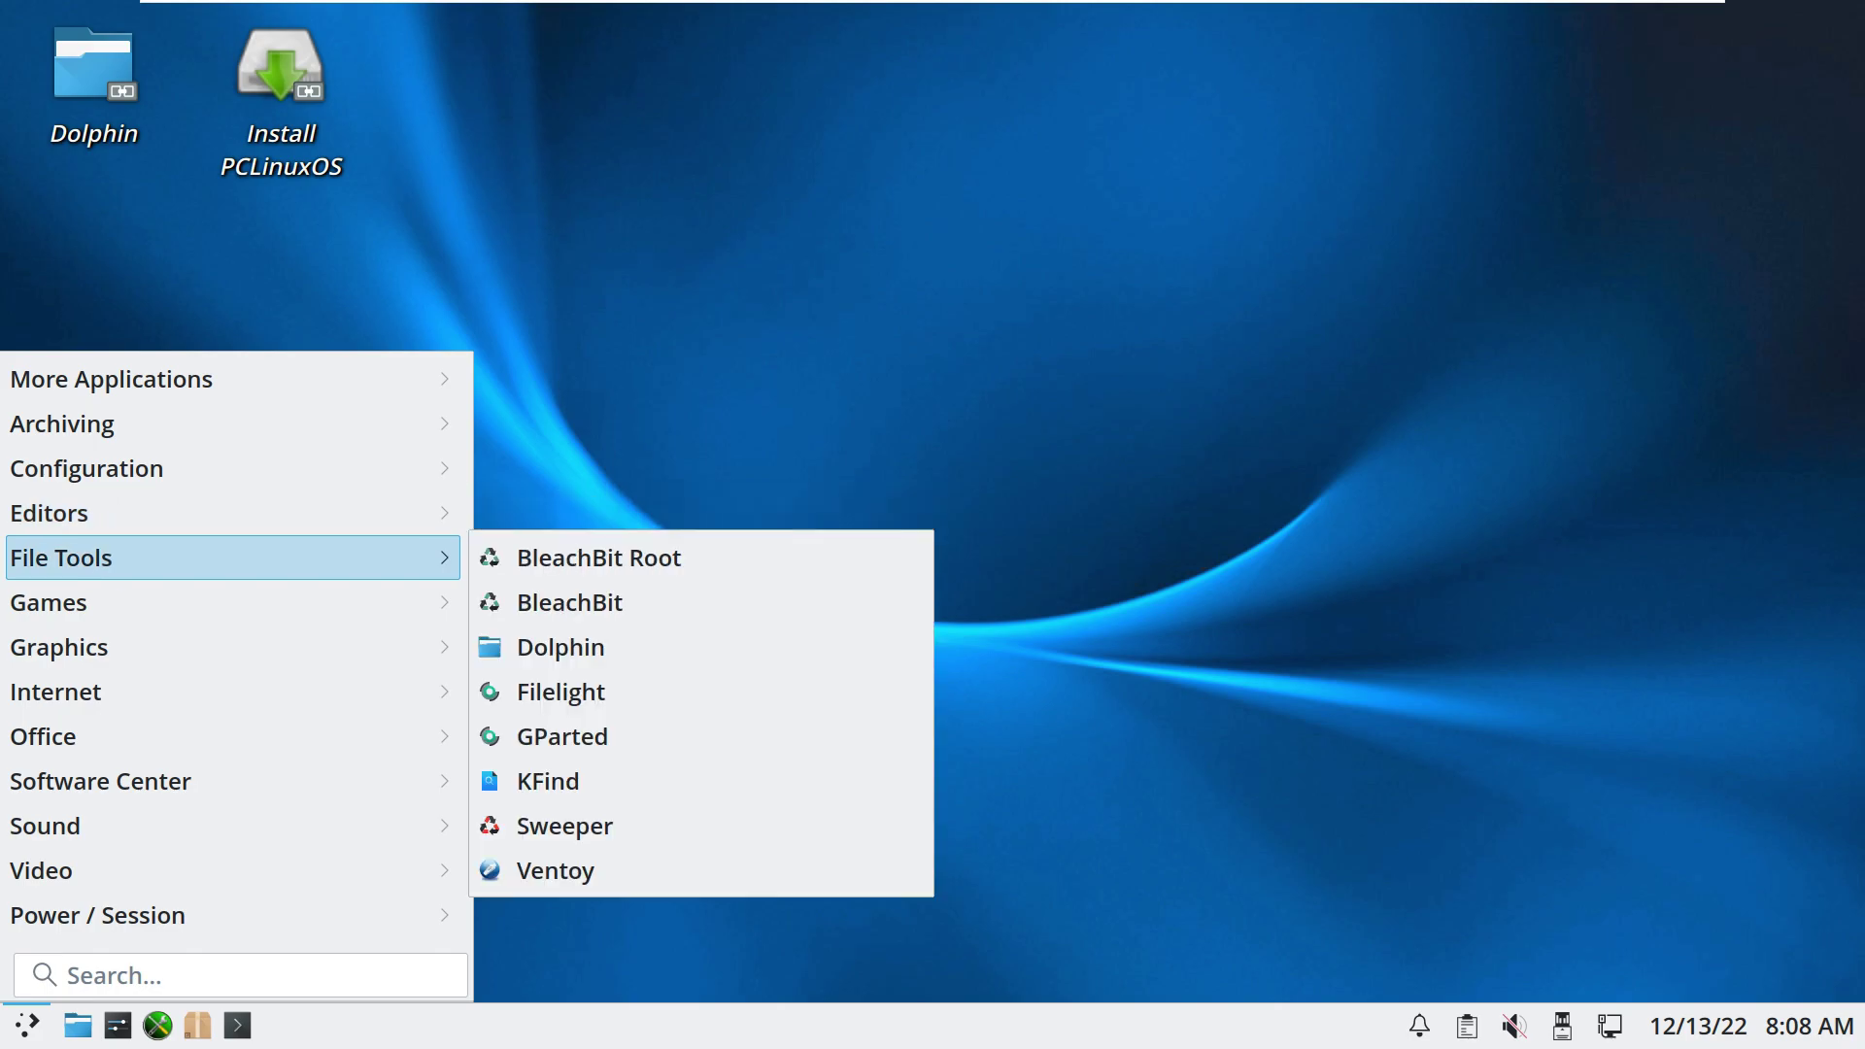
mouse_move(194, 602)
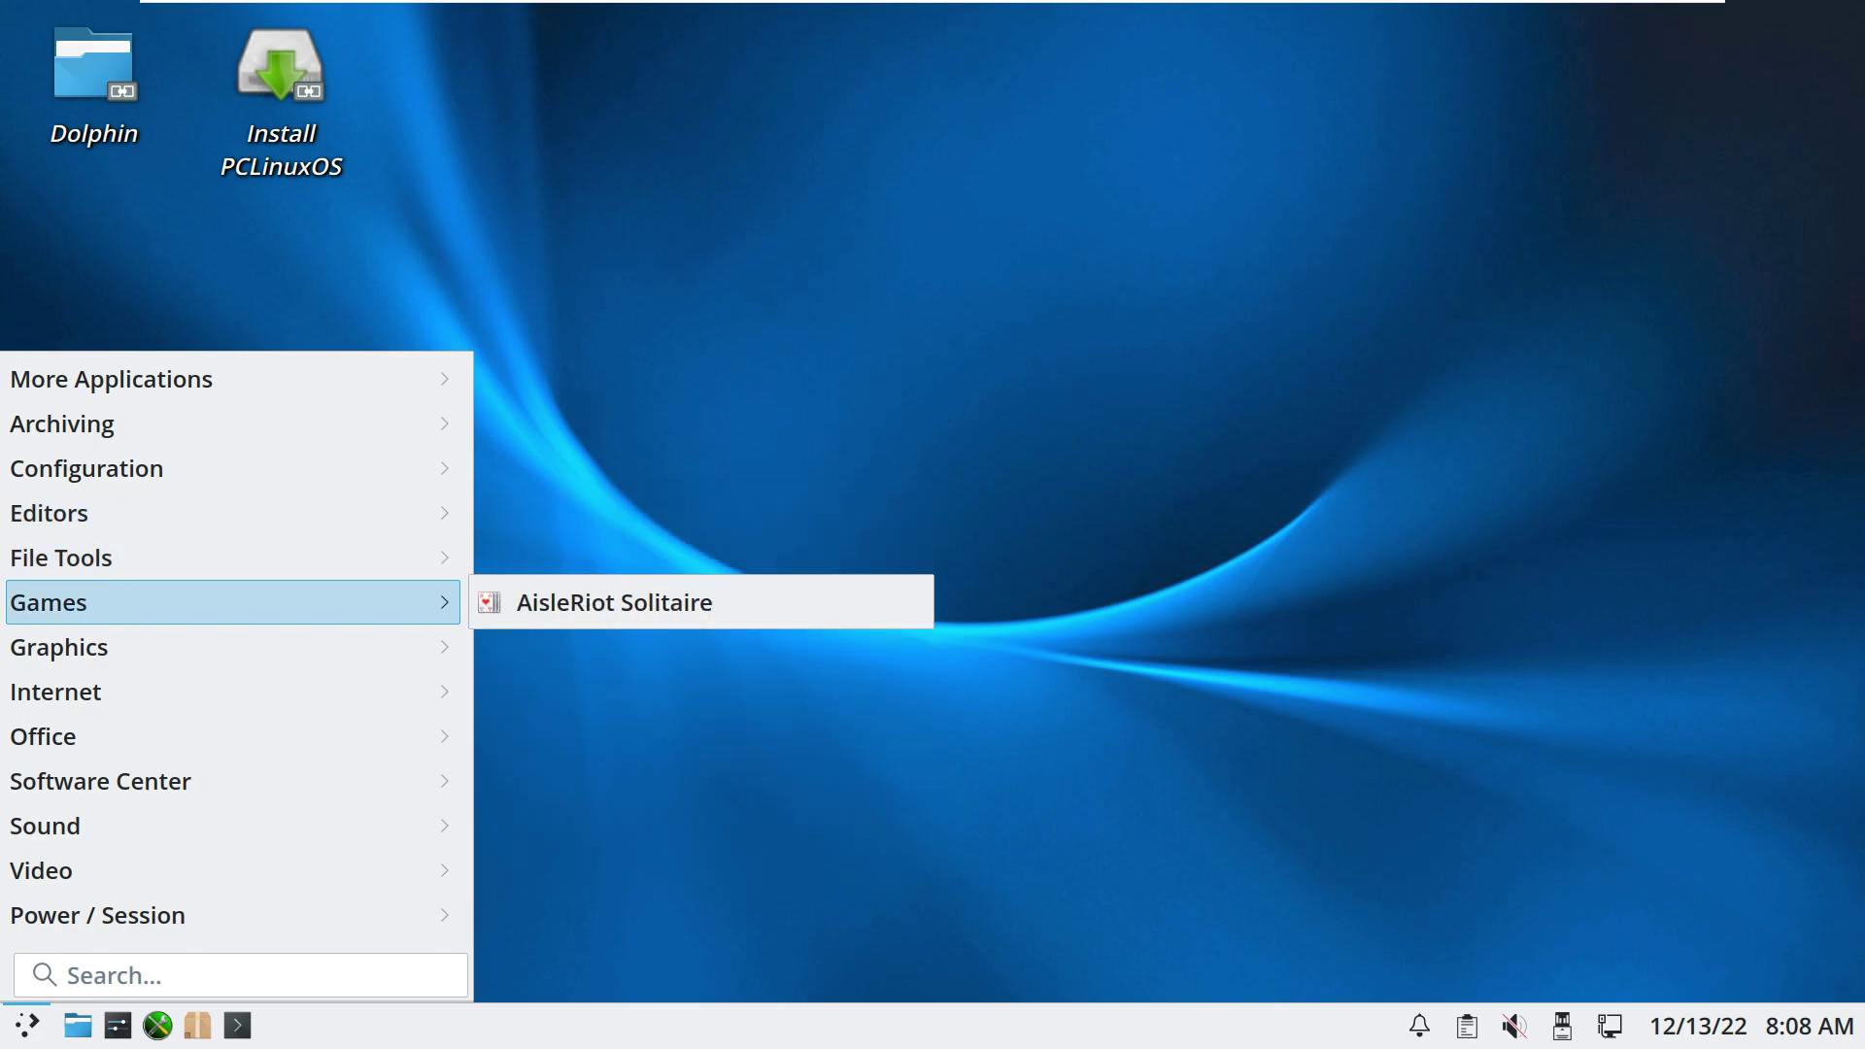
mouse_move(194, 647)
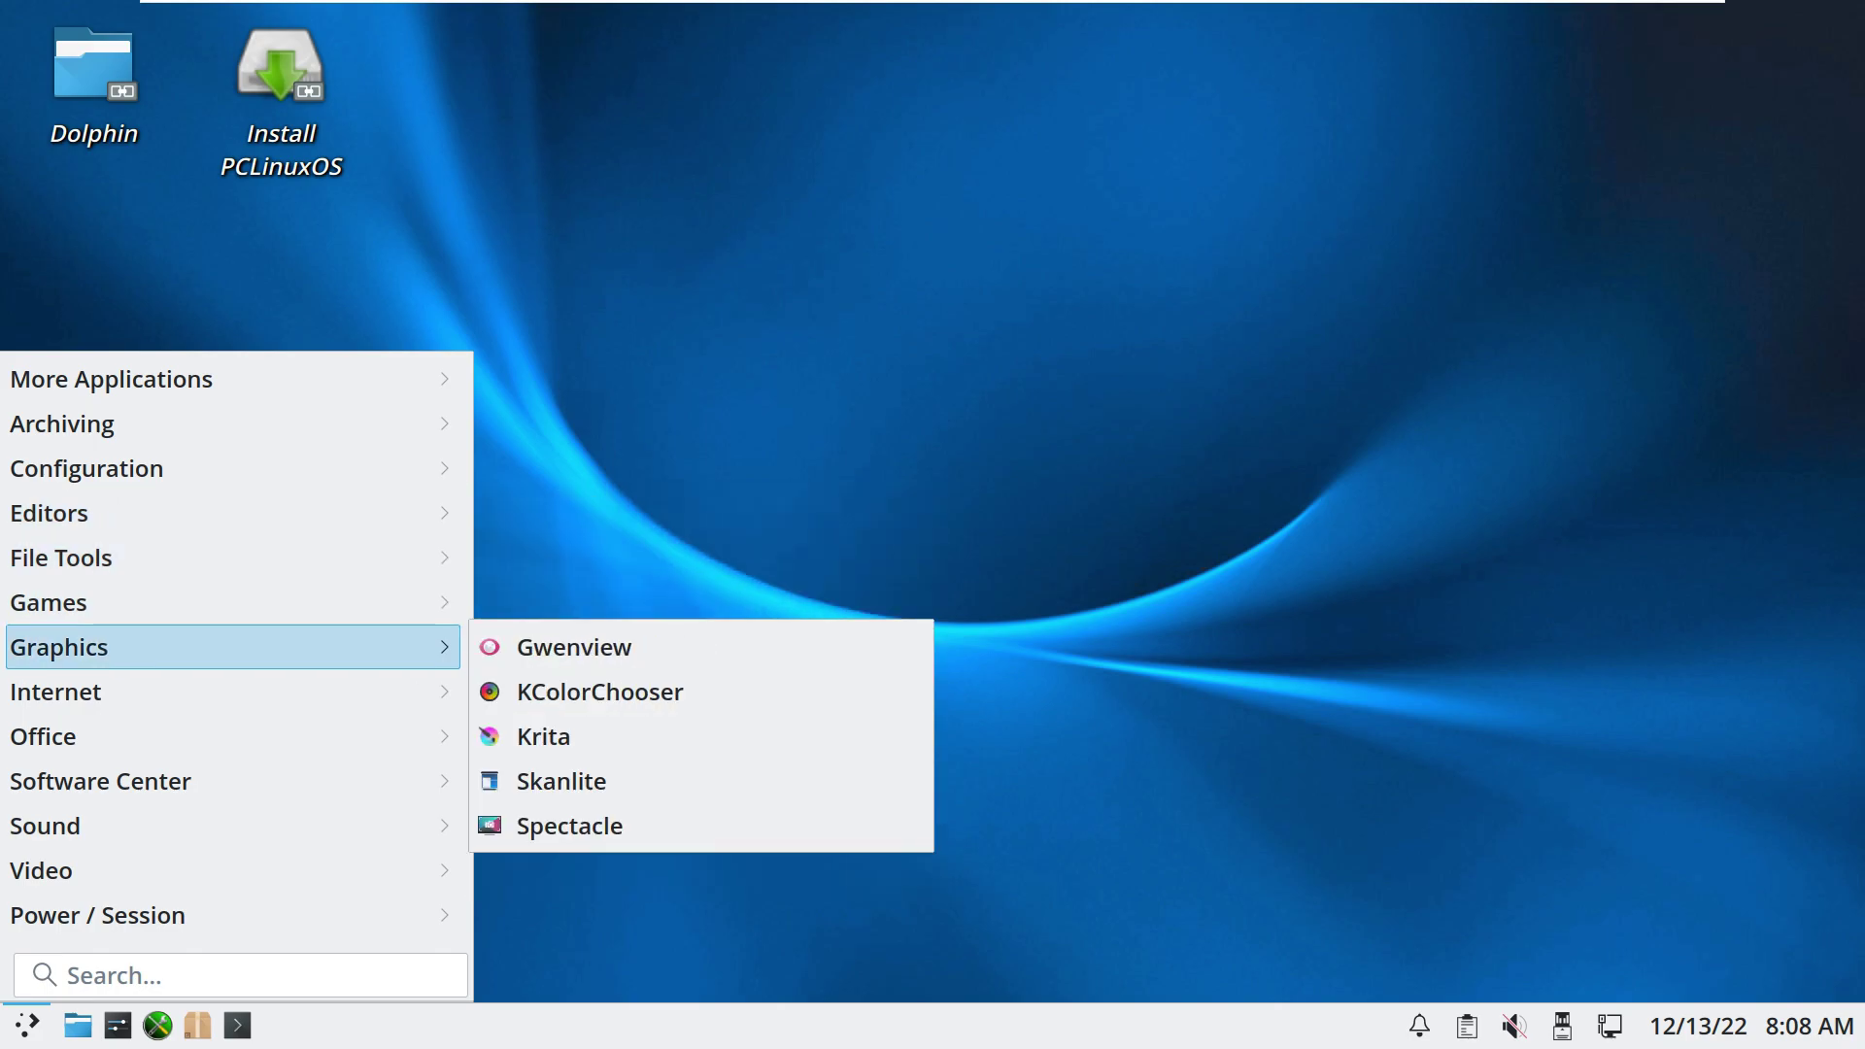
mouse_move(194, 692)
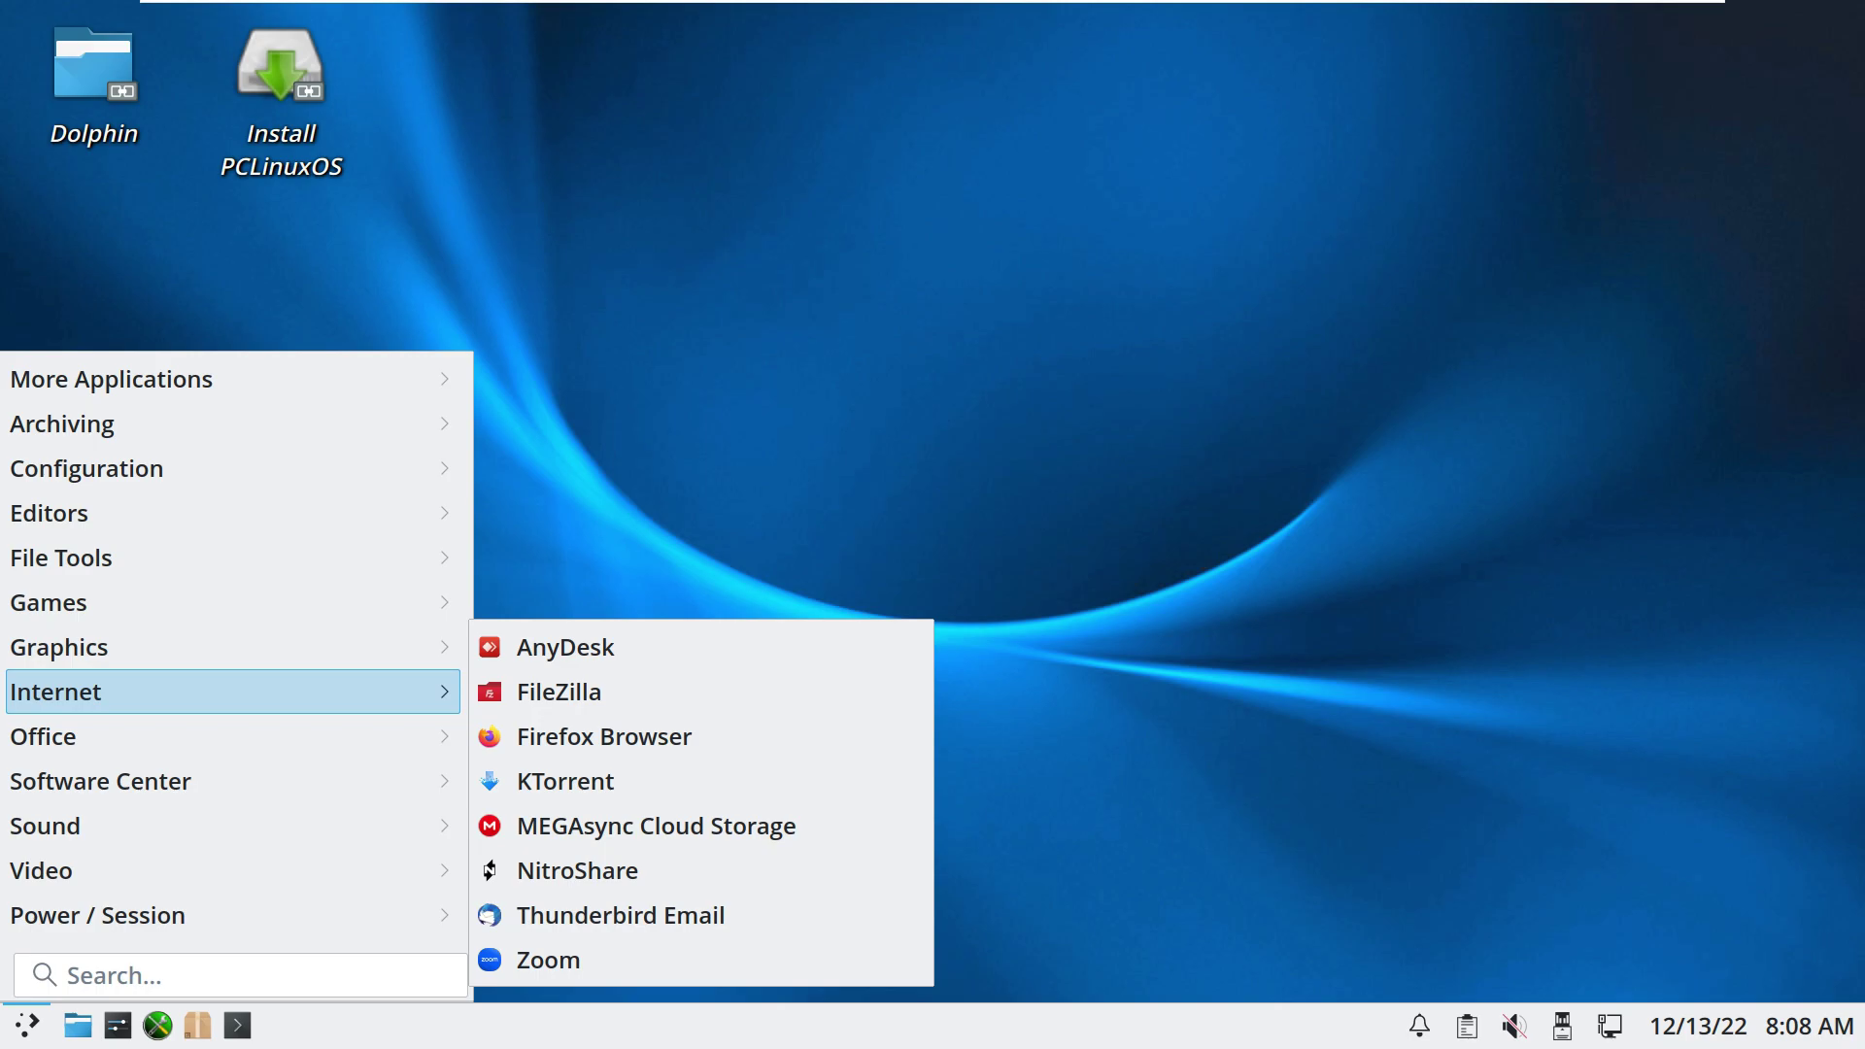
mouse_move(195, 736)
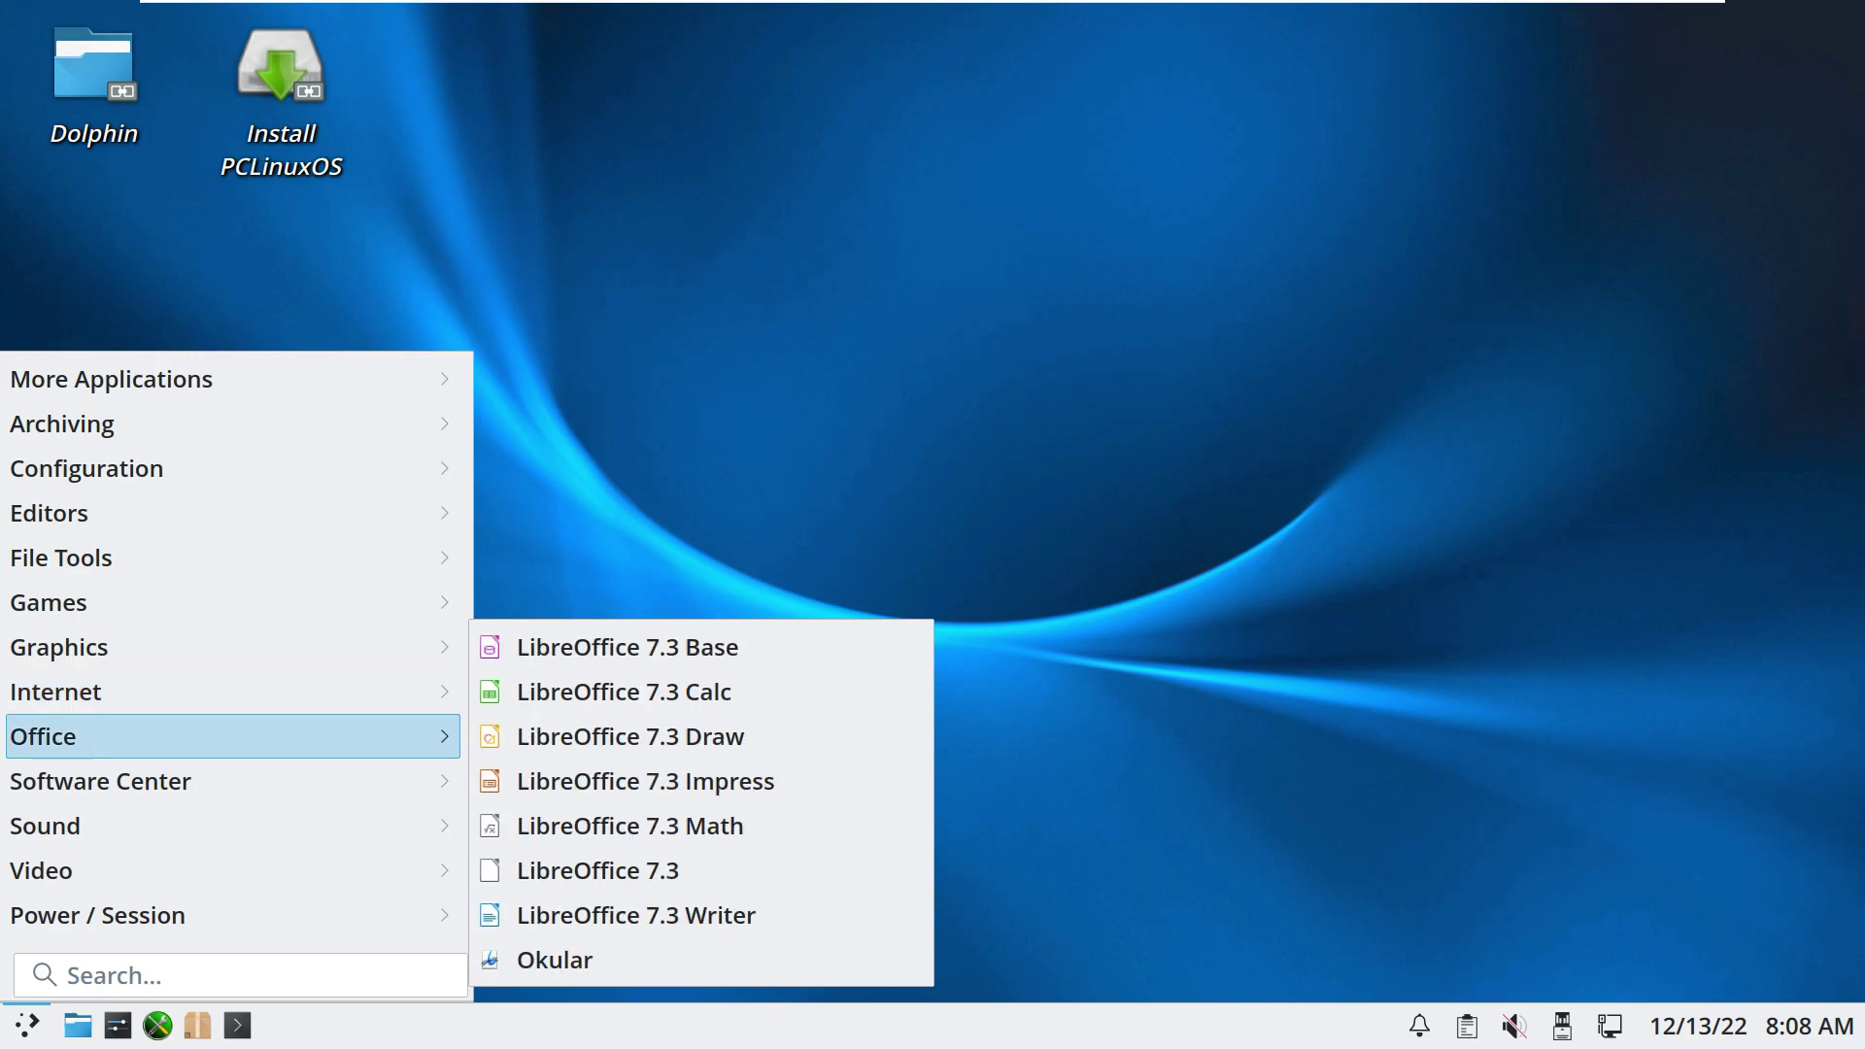
mouse_move(194, 781)
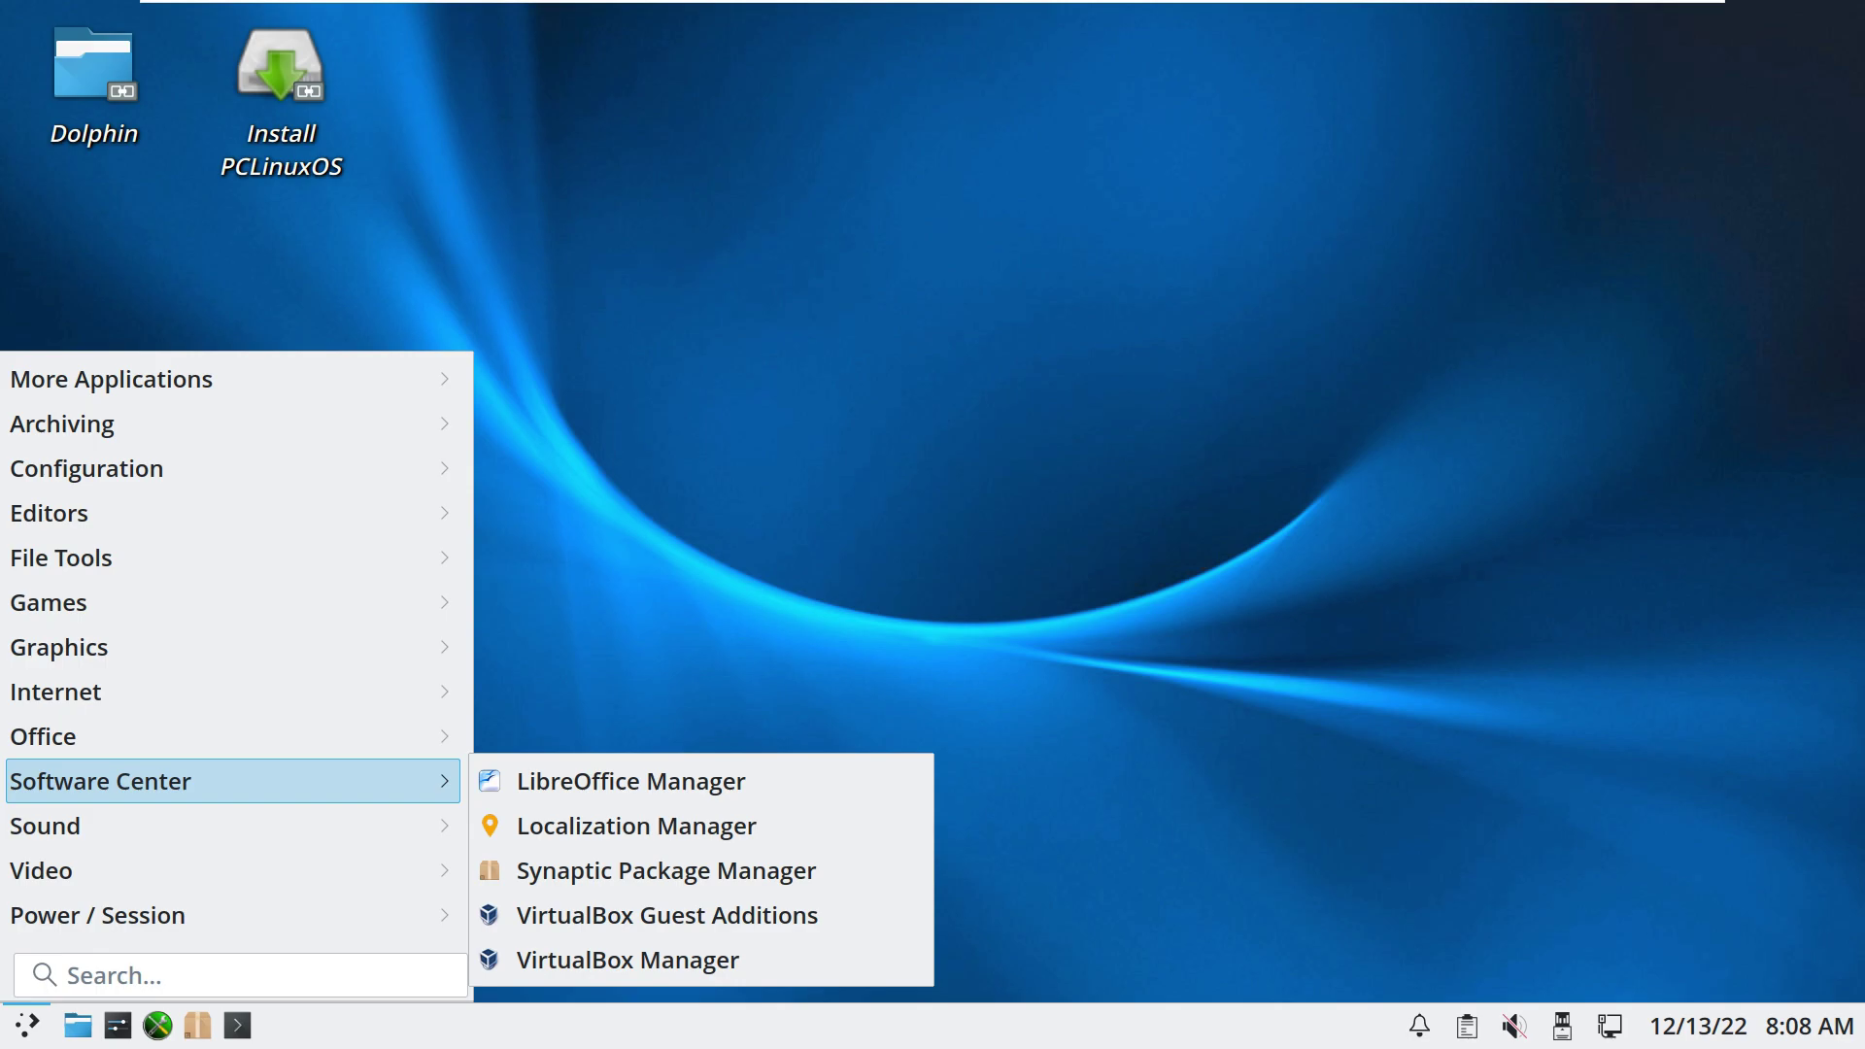
mouse_move(194, 825)
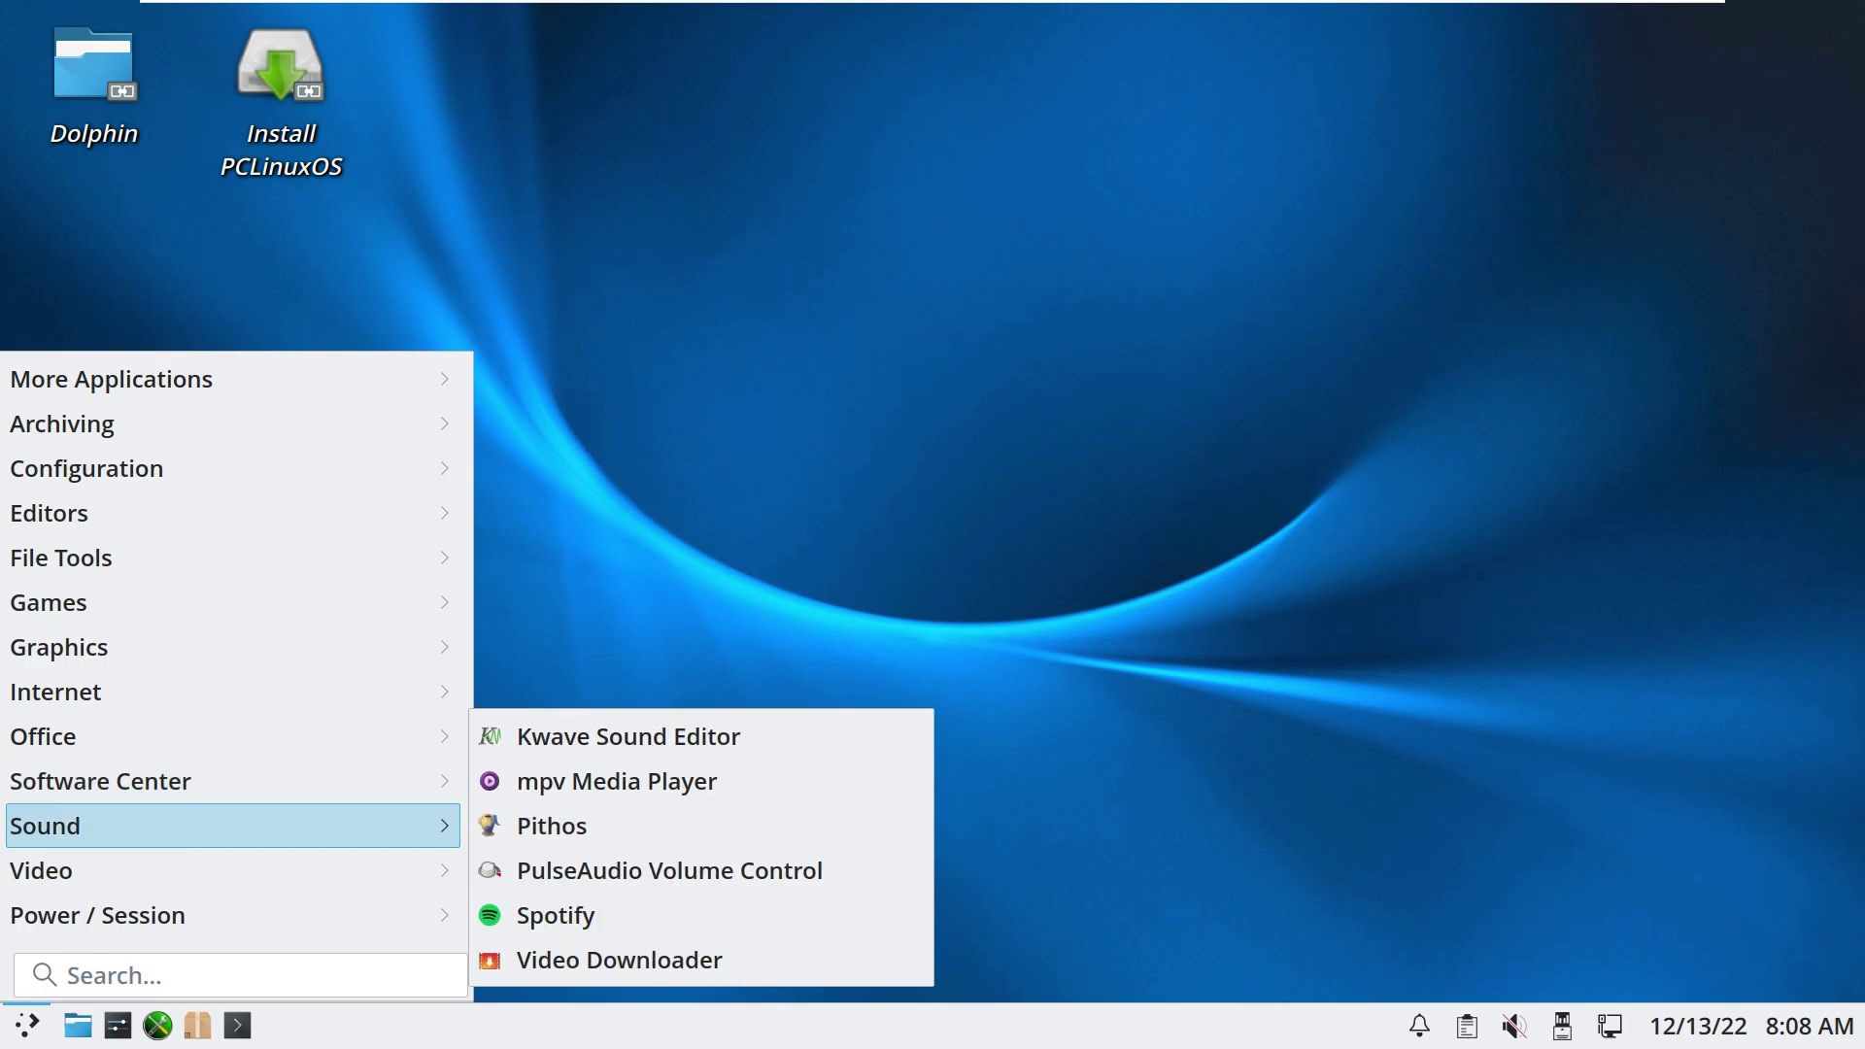
mouse_move(195, 871)
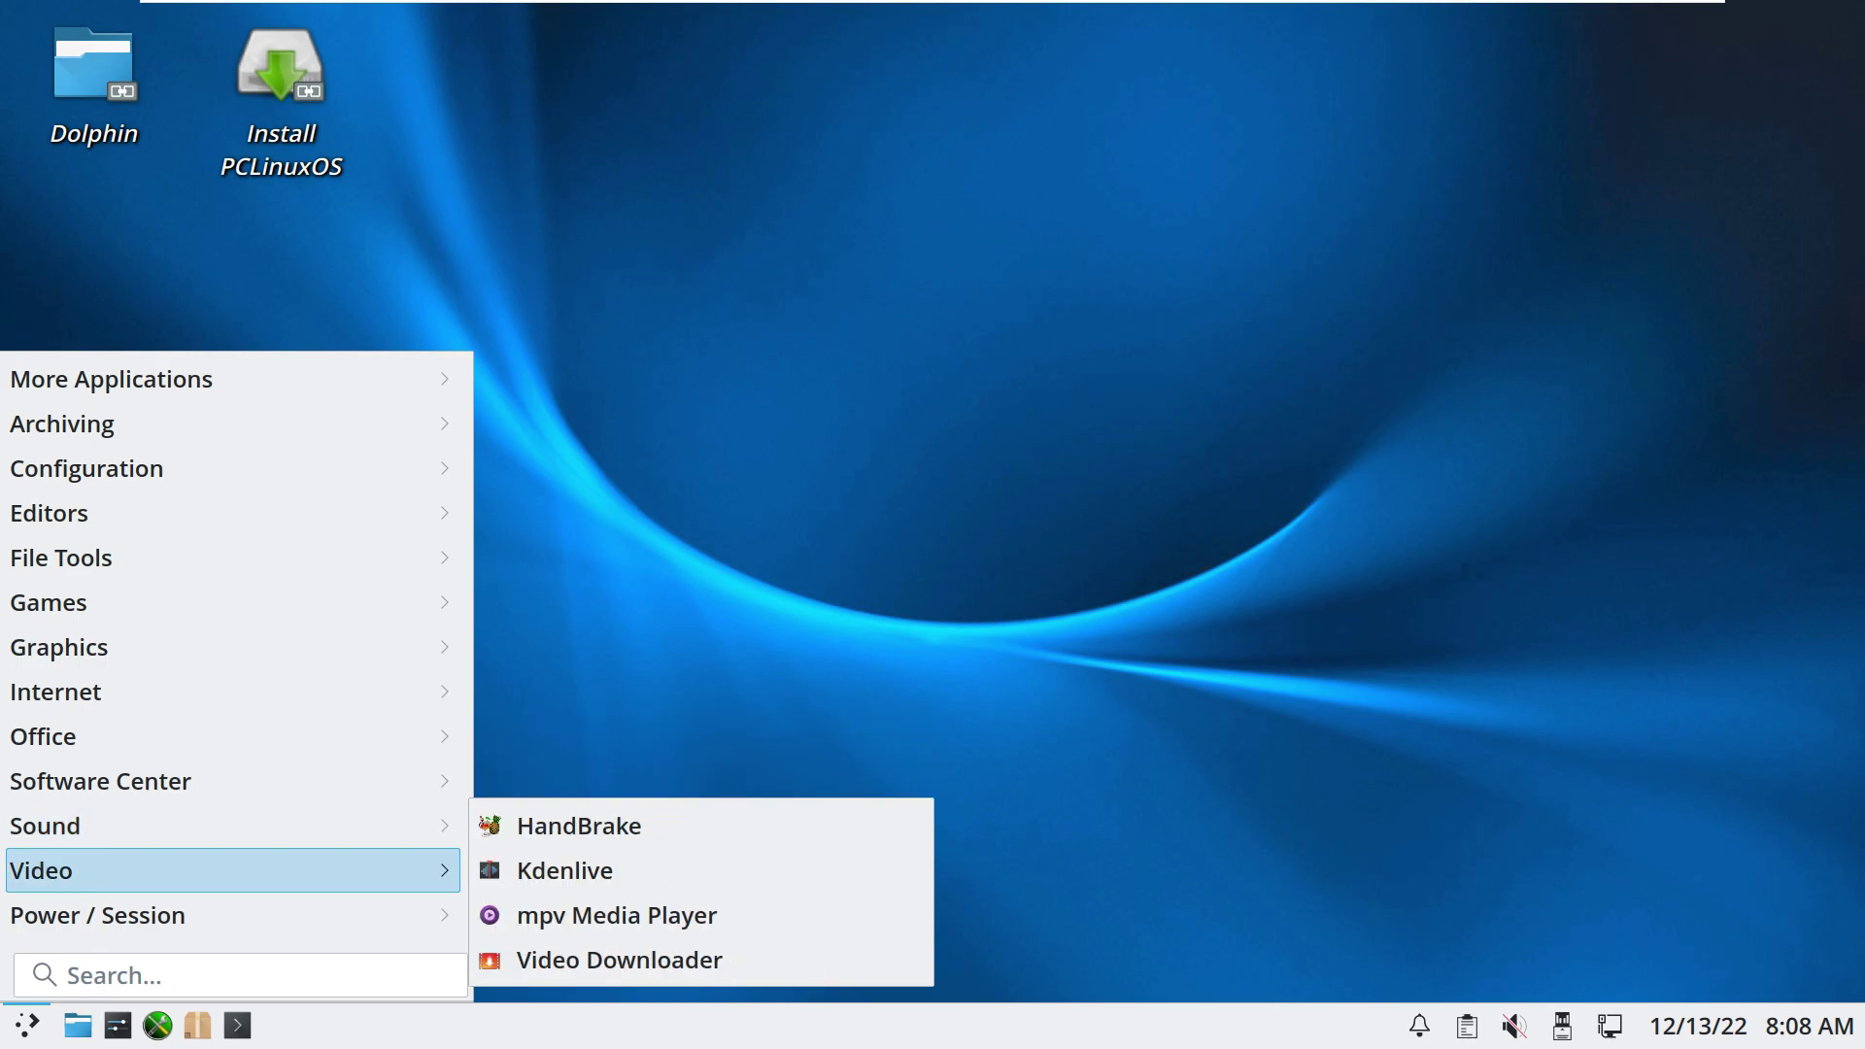
mouse_move(194, 915)
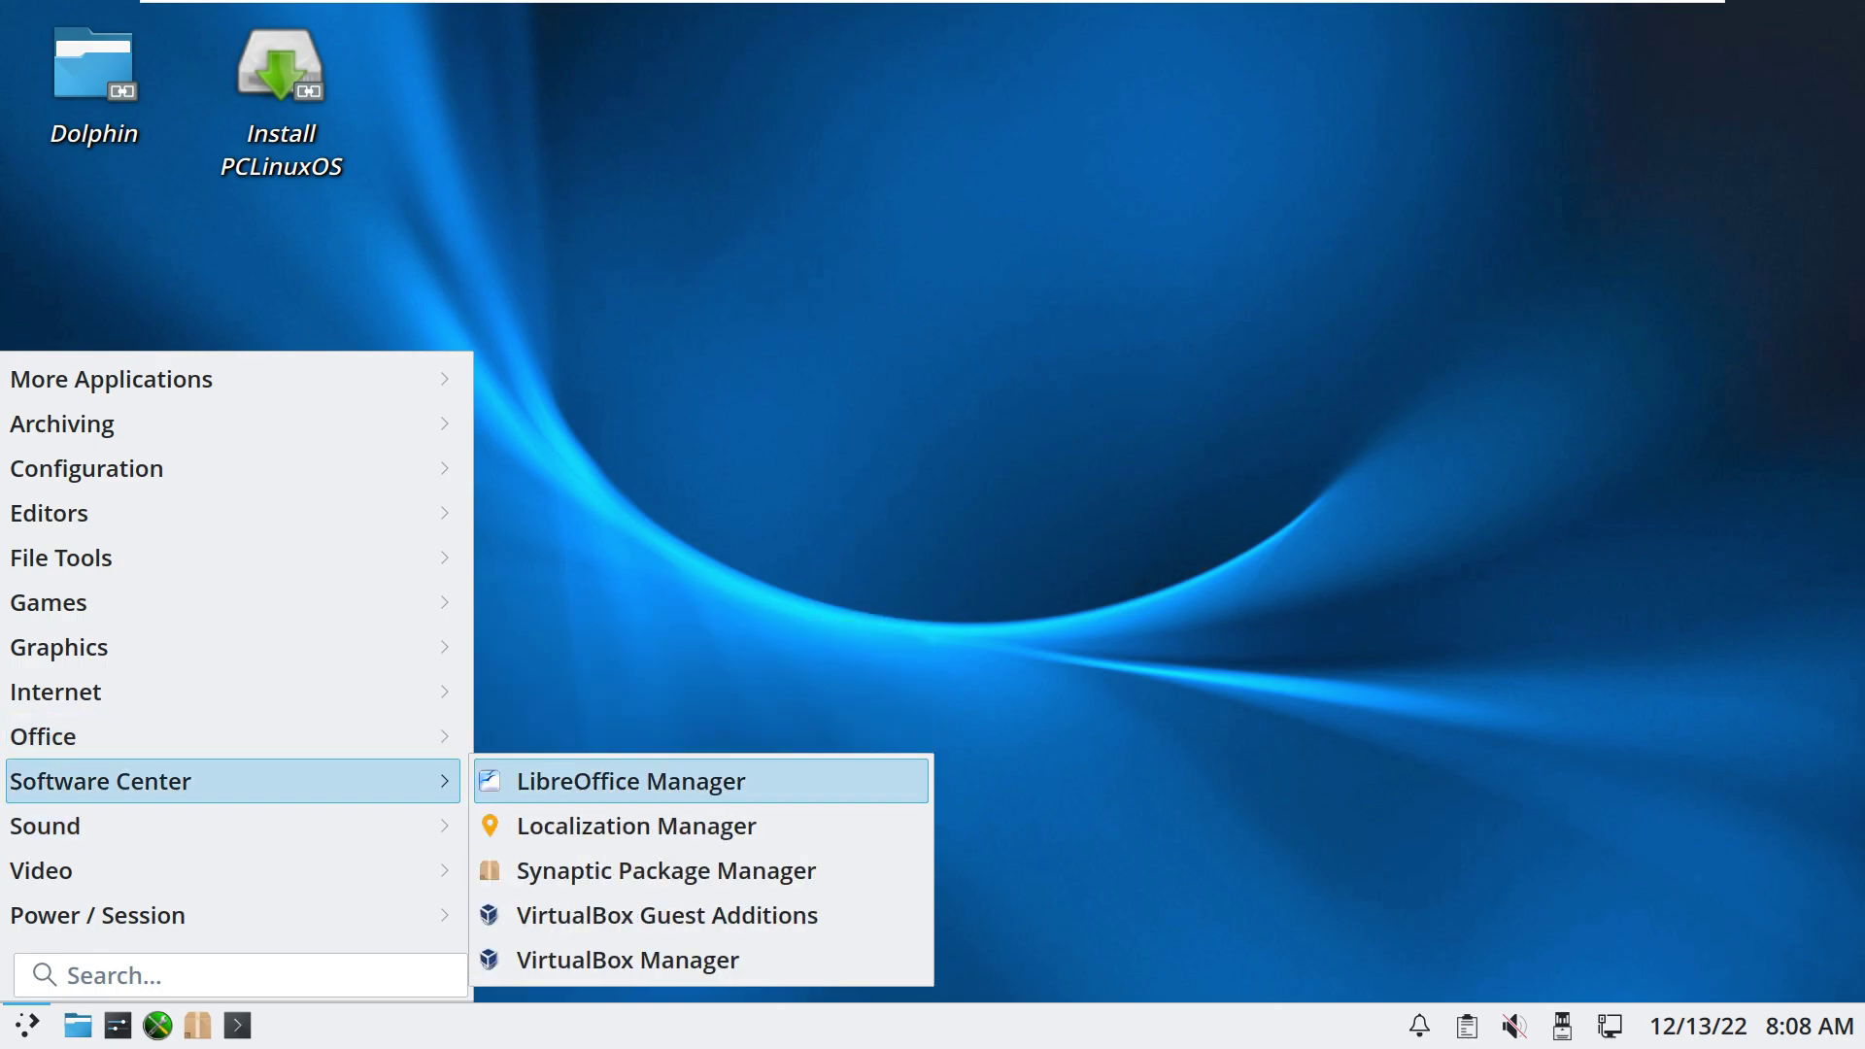
Step: Open Synaptic Package Manager from the Software Center category, and view and dismiss its About information
click(621, 871)
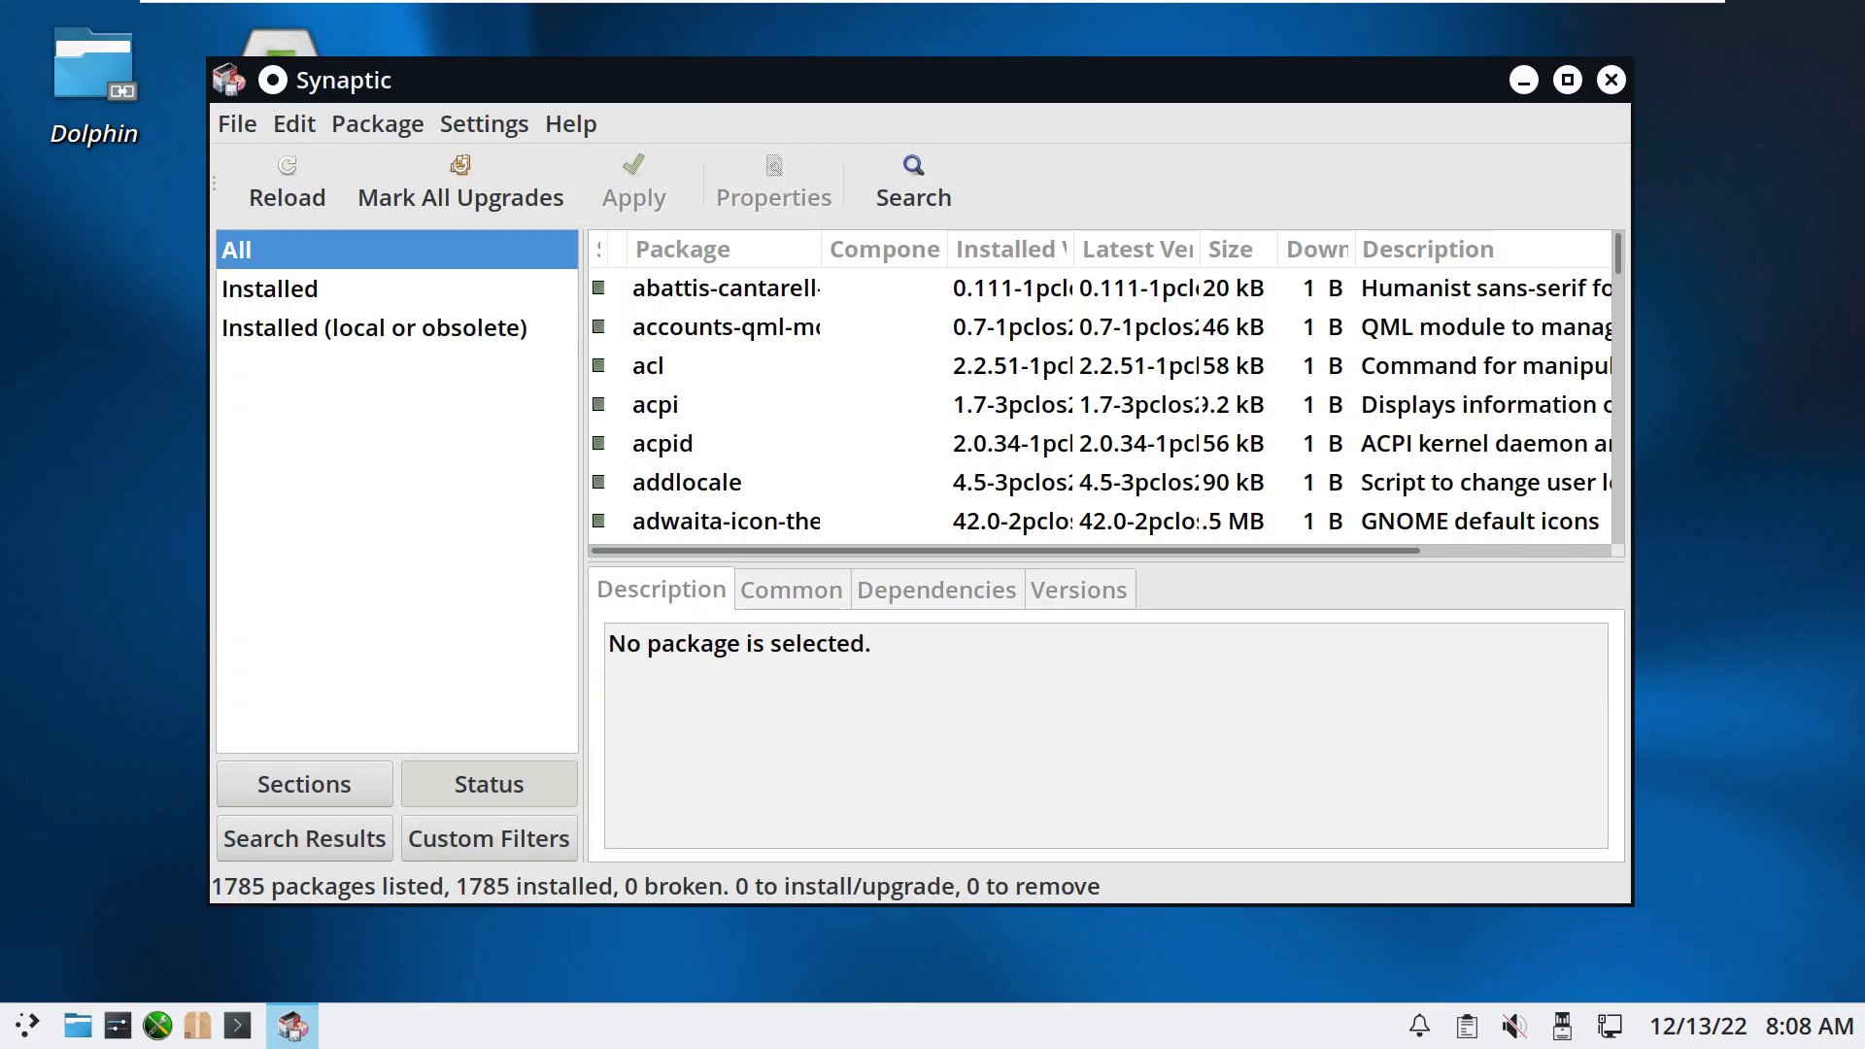
click(571, 125)
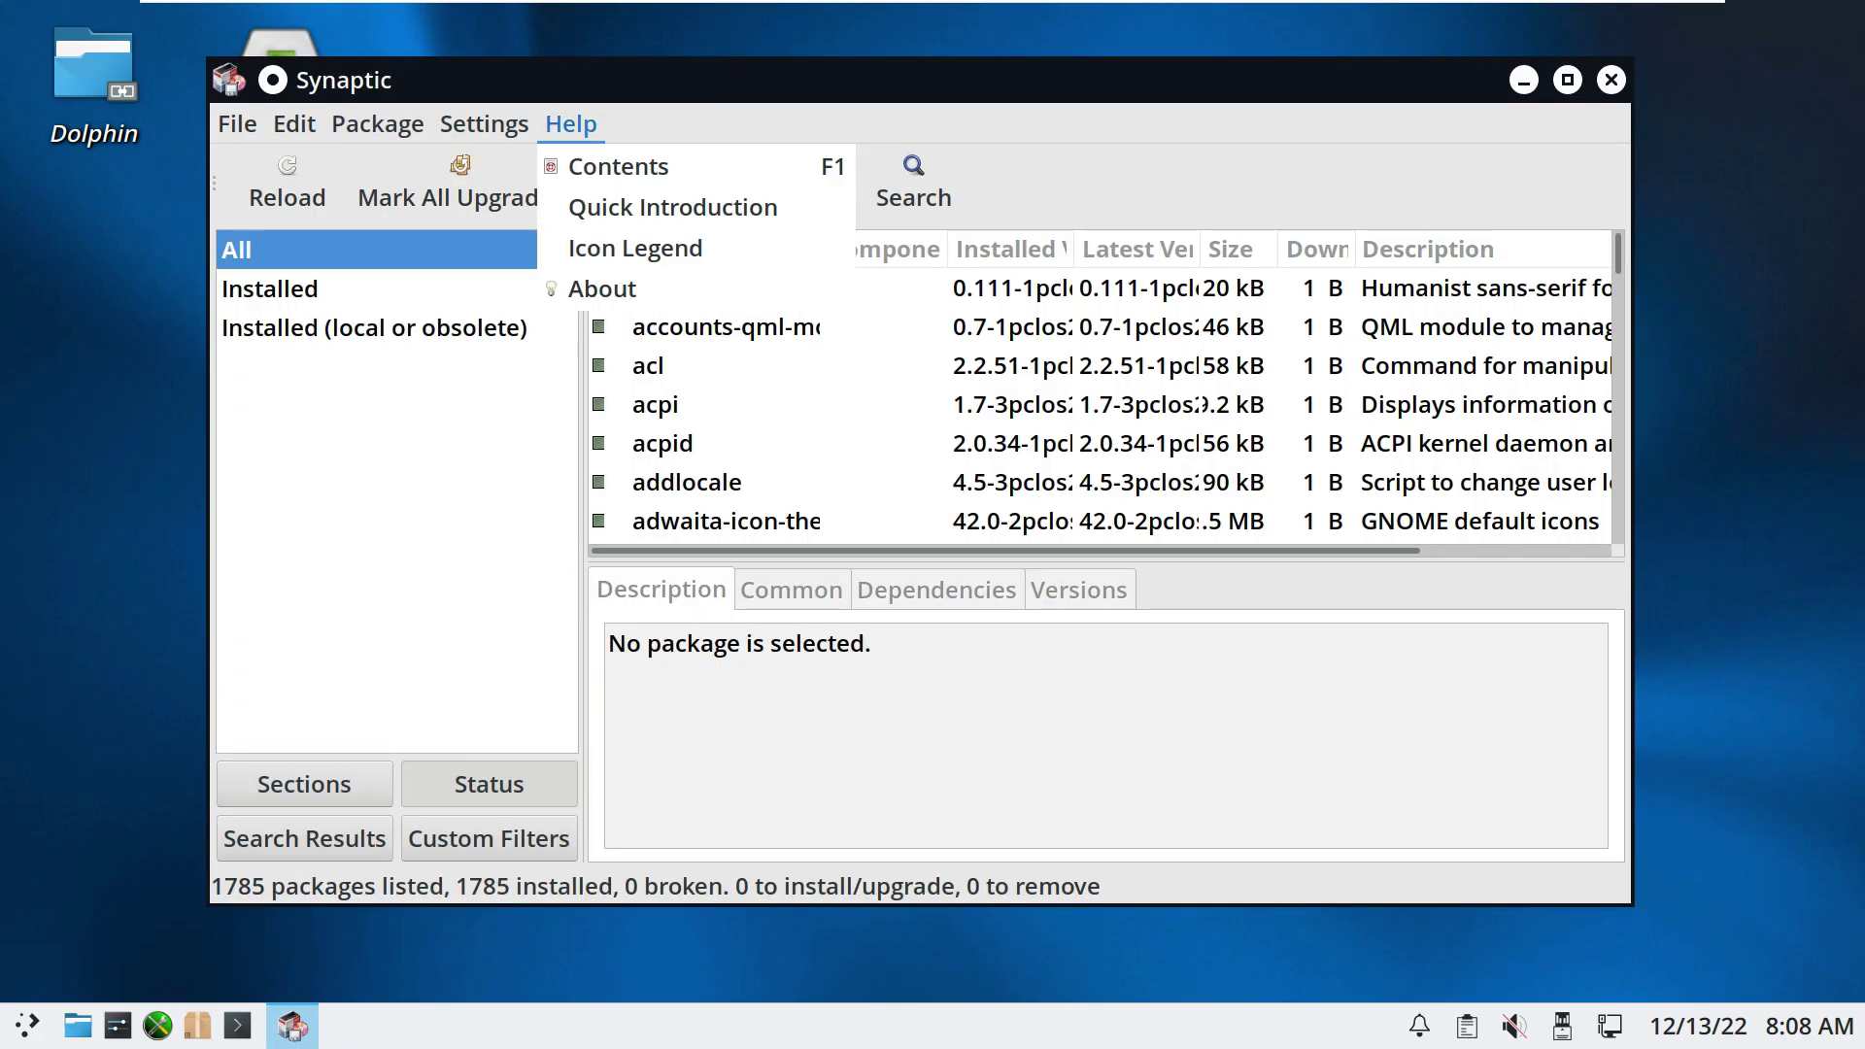
click(602, 290)
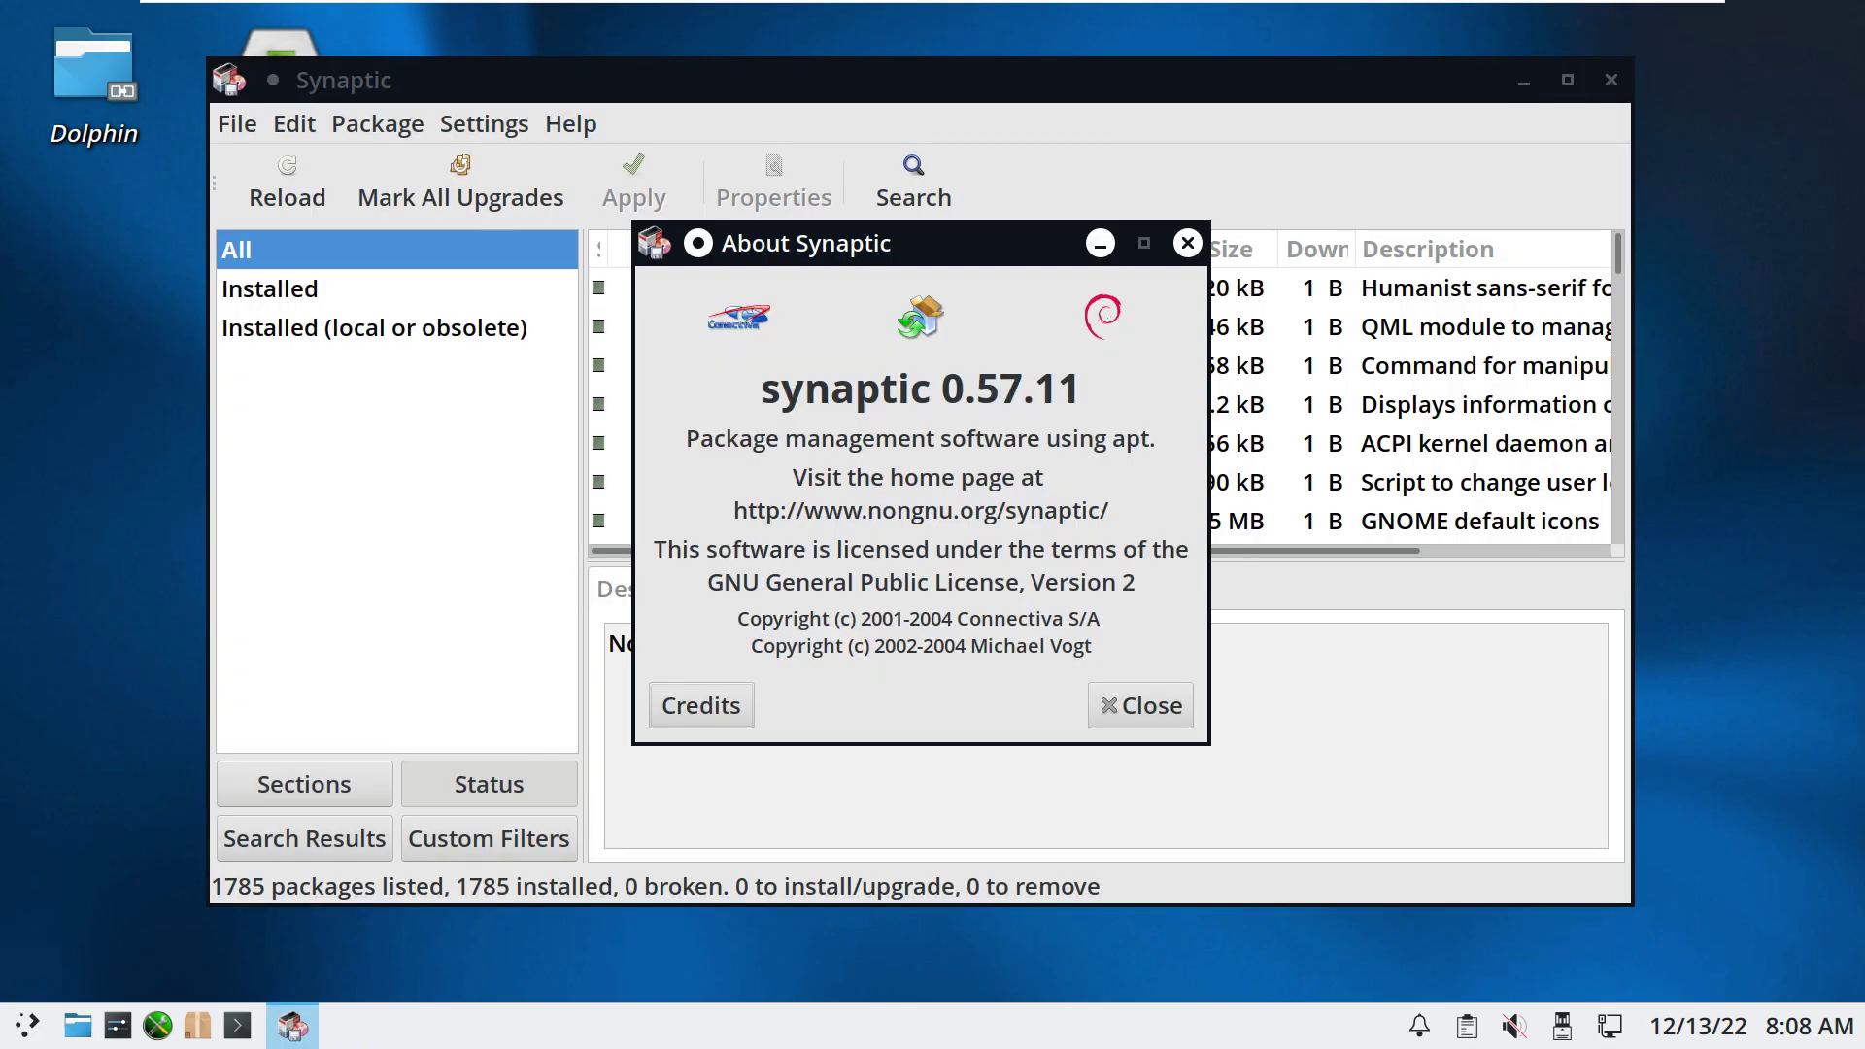
click(1140, 705)
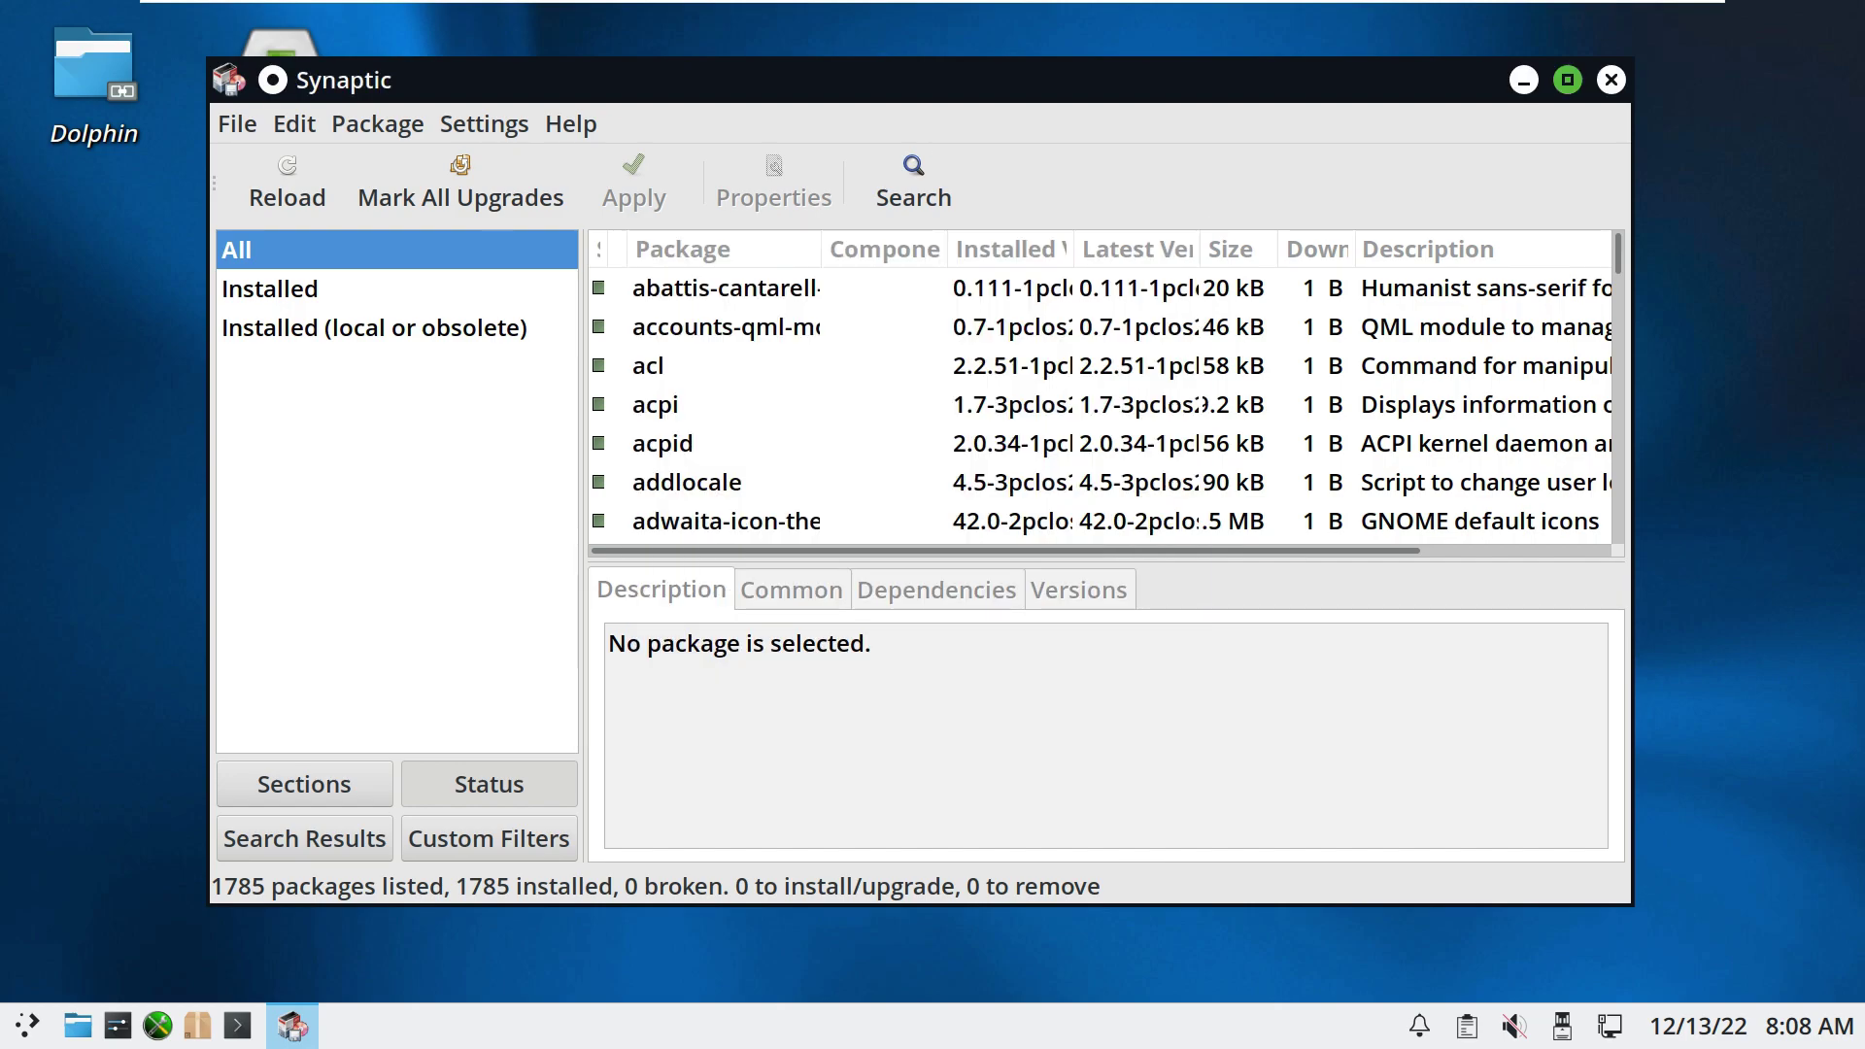
Step: Maximize the Synaptic window and look through the complete package list down to its end
click(1566, 79)
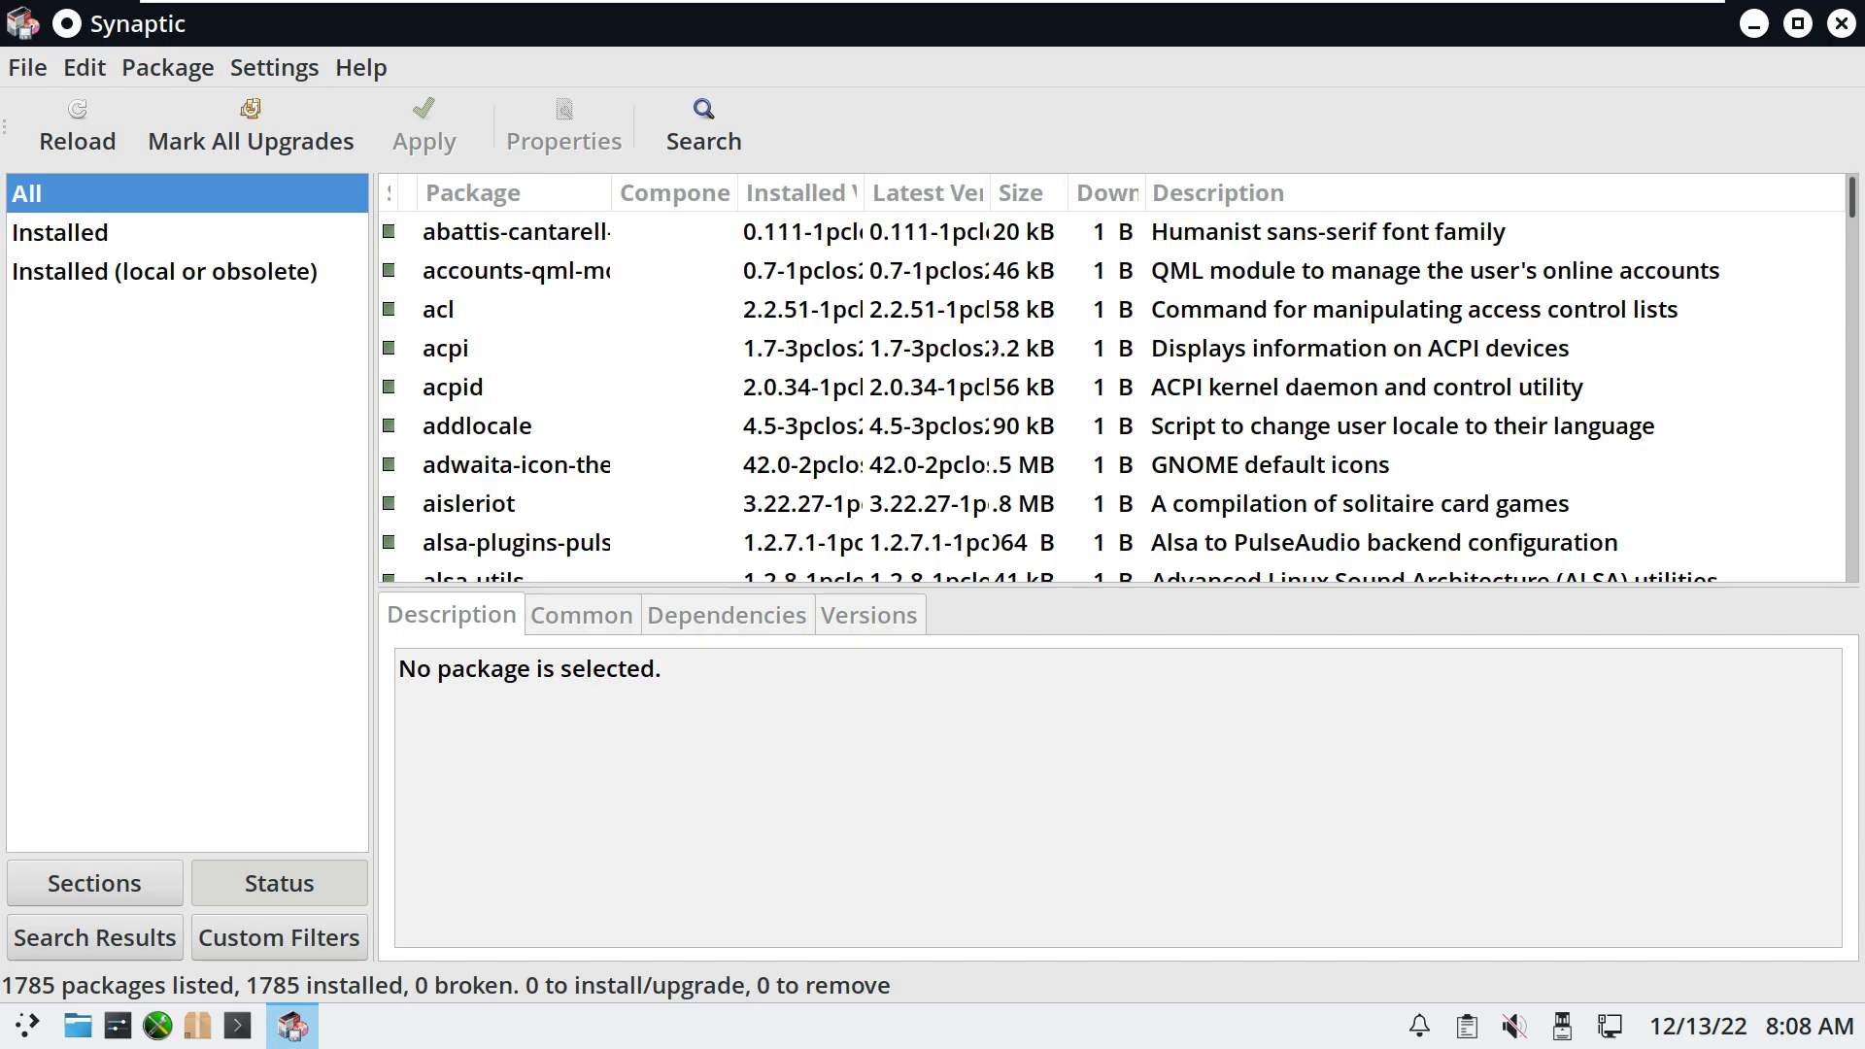
scroll(1112, 388, down, 20)
scroll(1112, 389, down, 20)
scroll(1112, 389, down, 20)
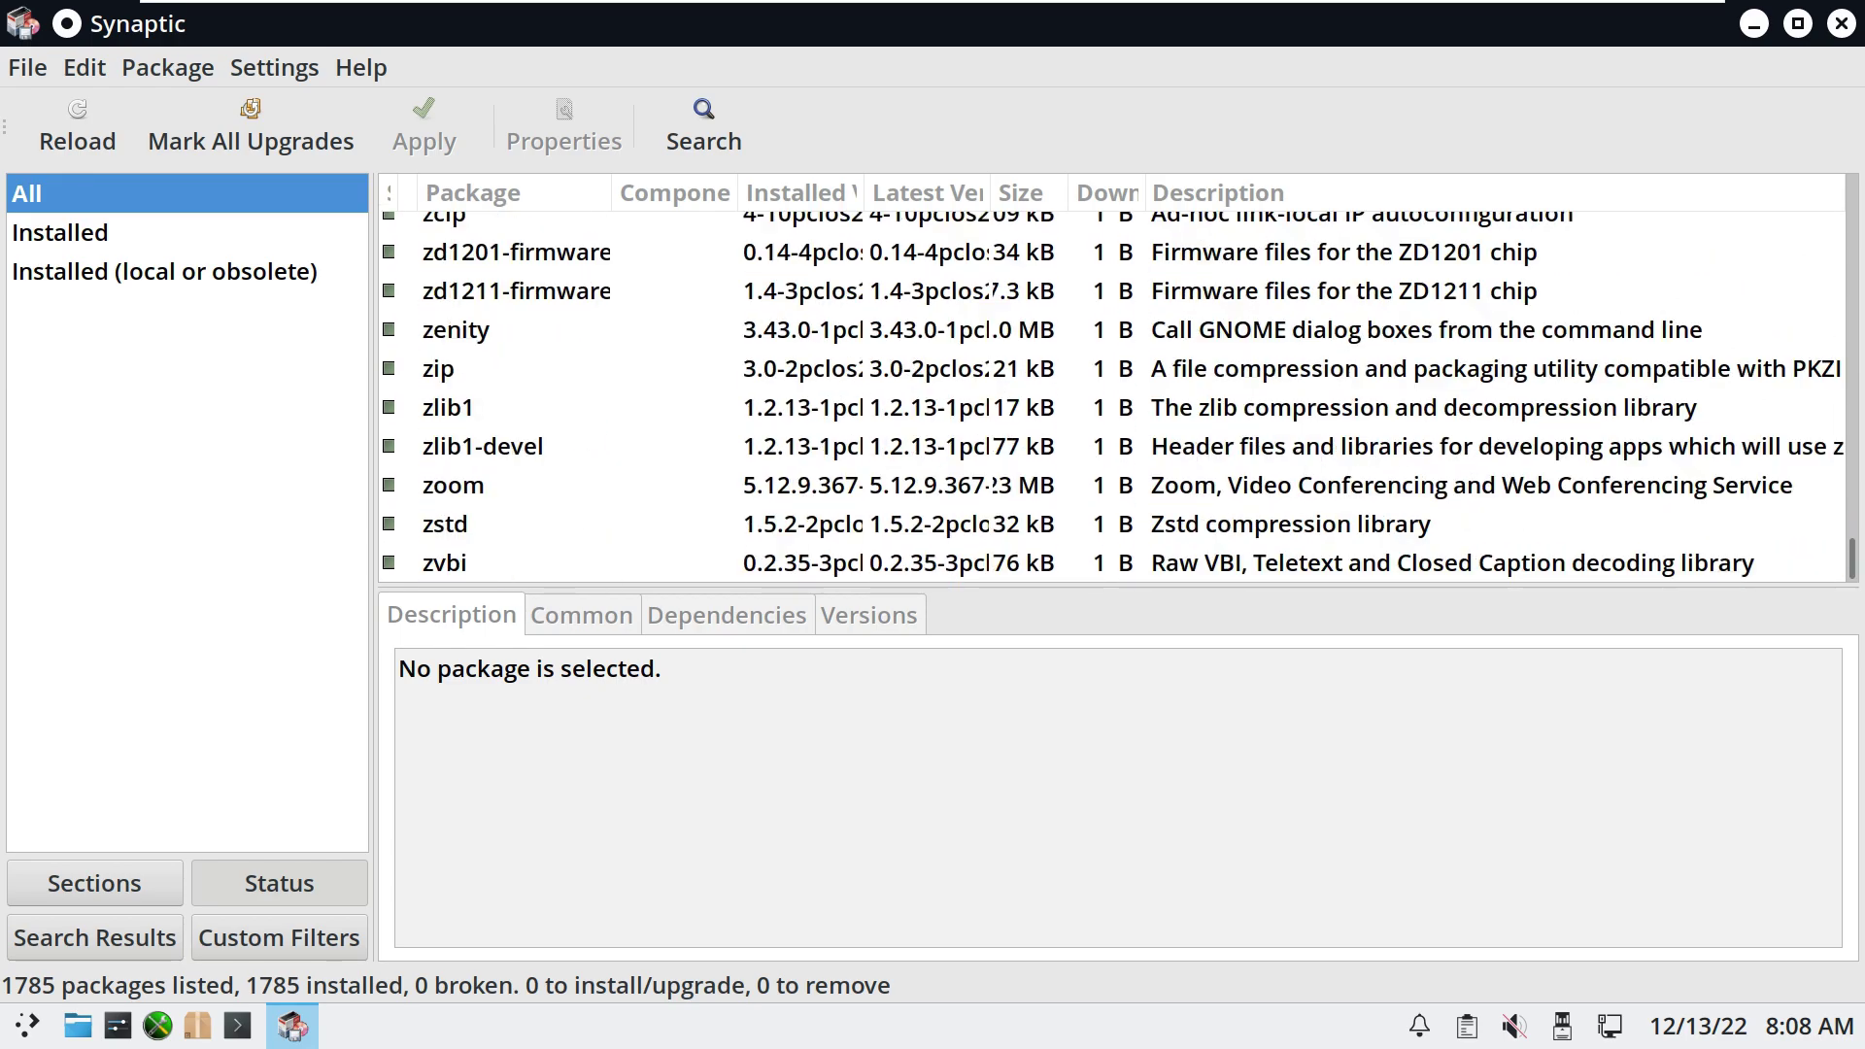
Step: View and dismiss the About Synaptic information once more, and close Synaptic
click(360, 67)
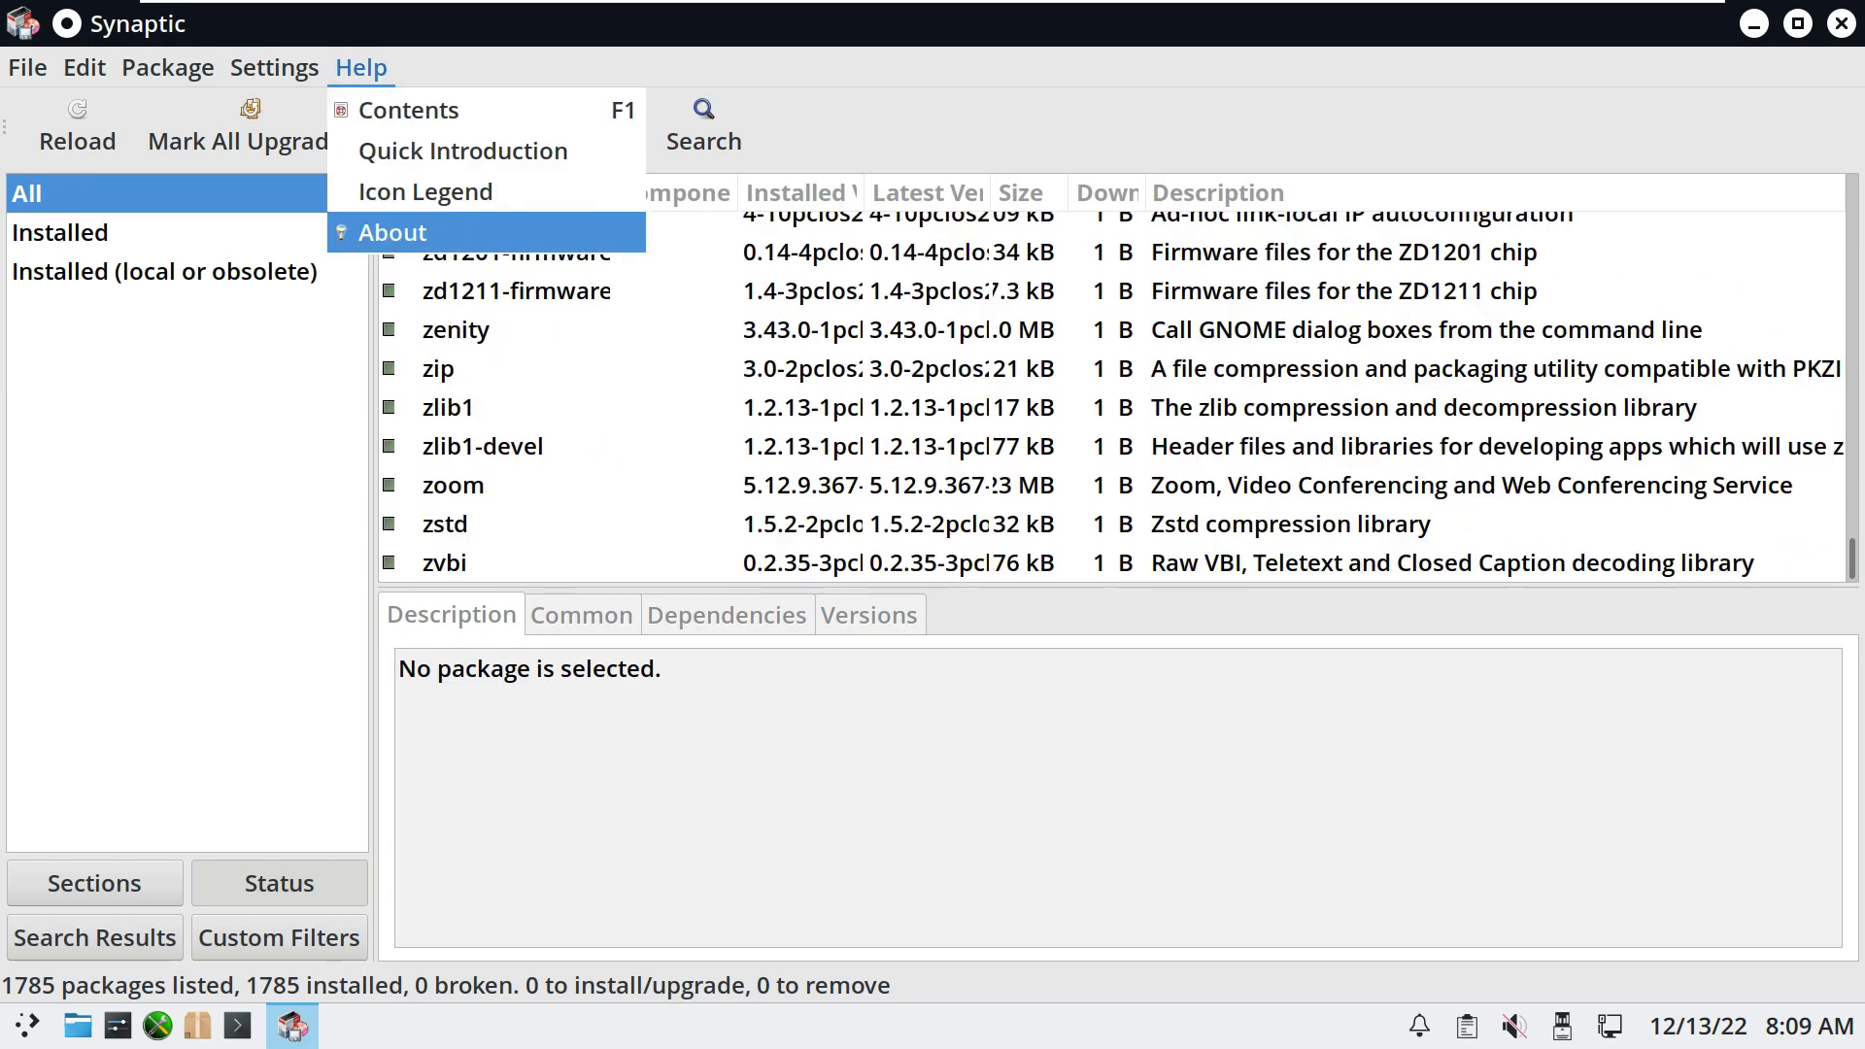
click(398, 229)
click(1201, 310)
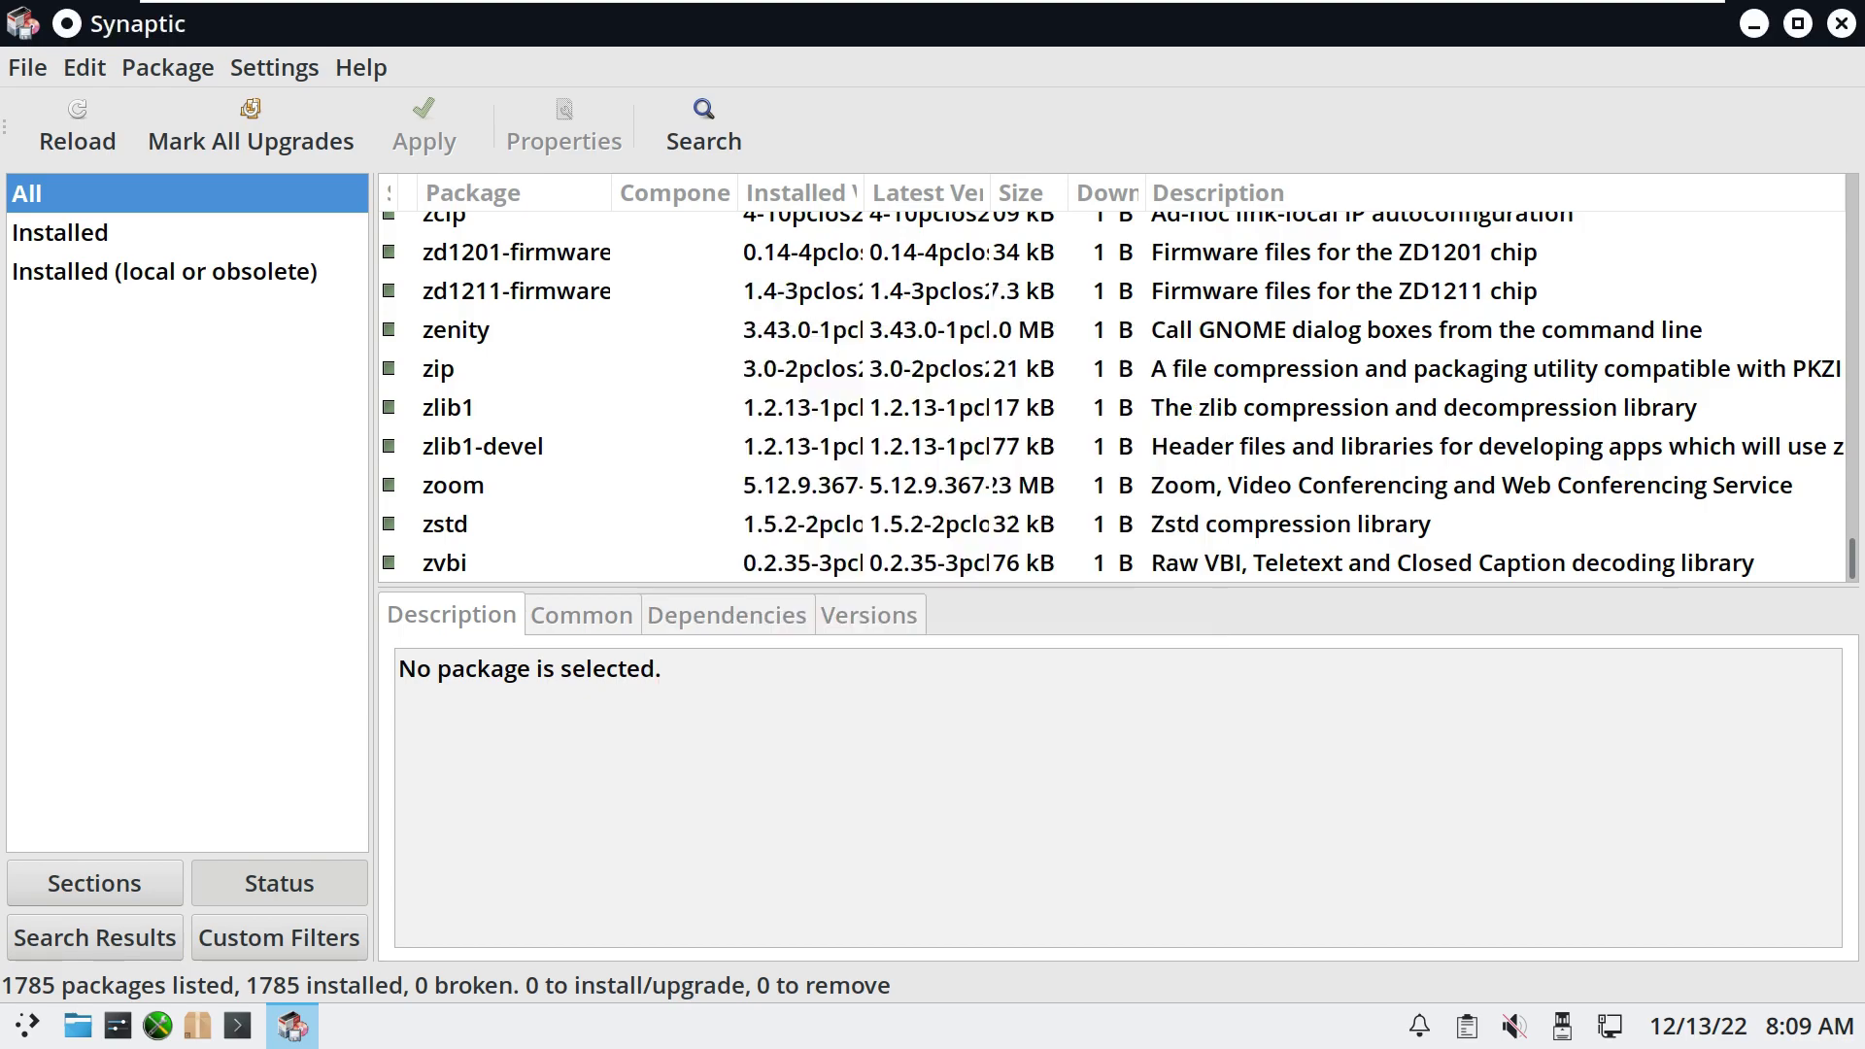
click(1841, 23)
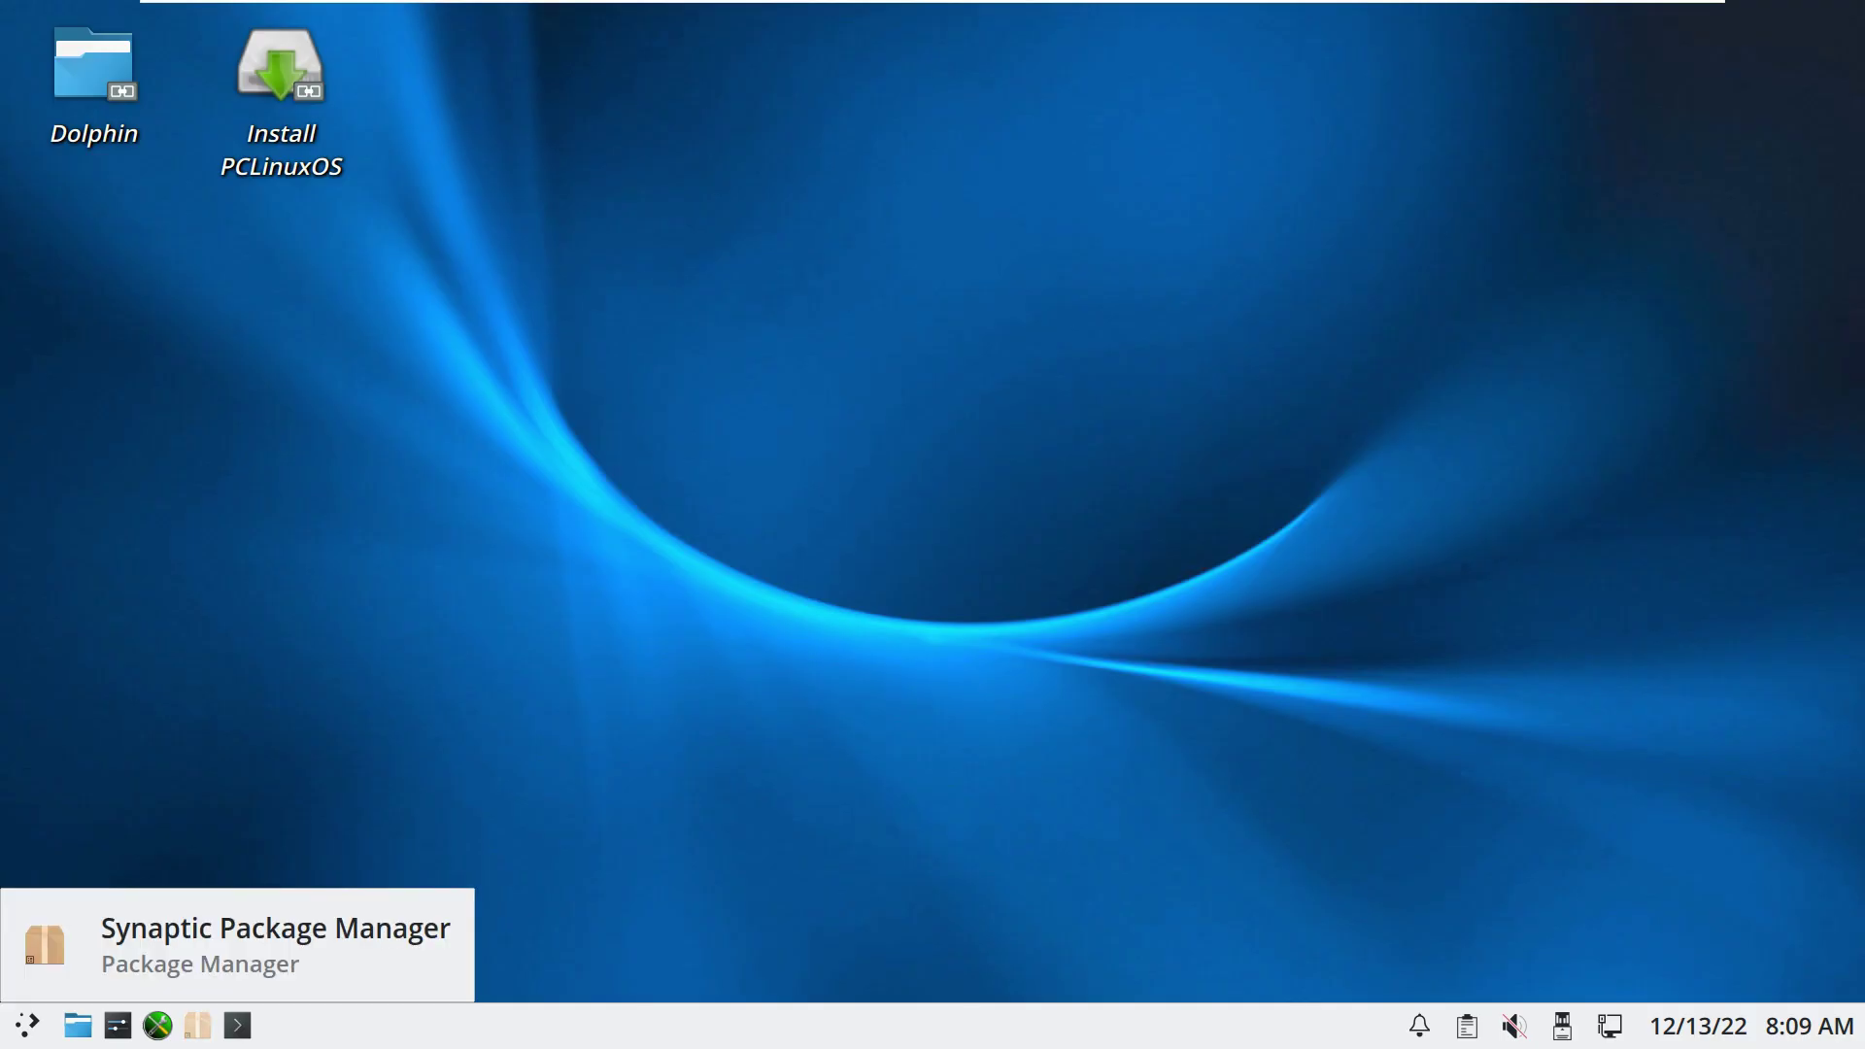
Step: Open the PCLinuxOS Control Center and view its About information
click(157, 1026)
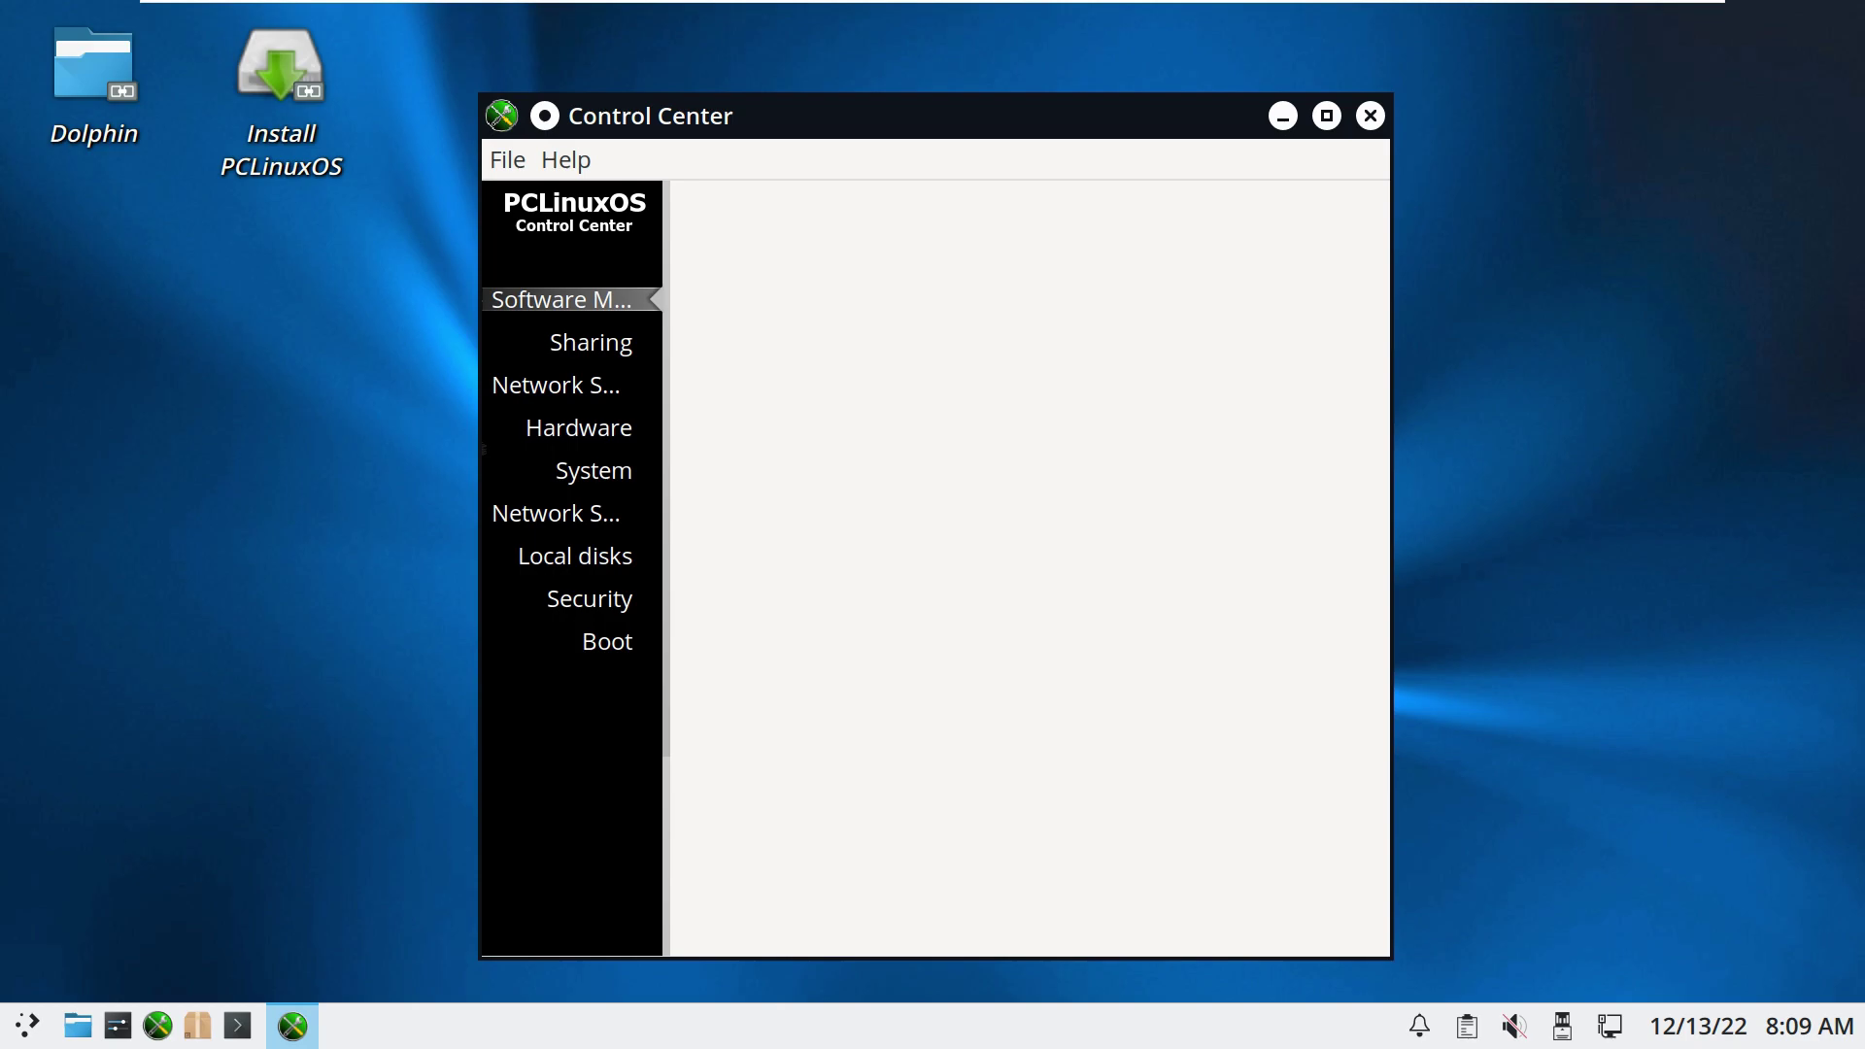
click(565, 161)
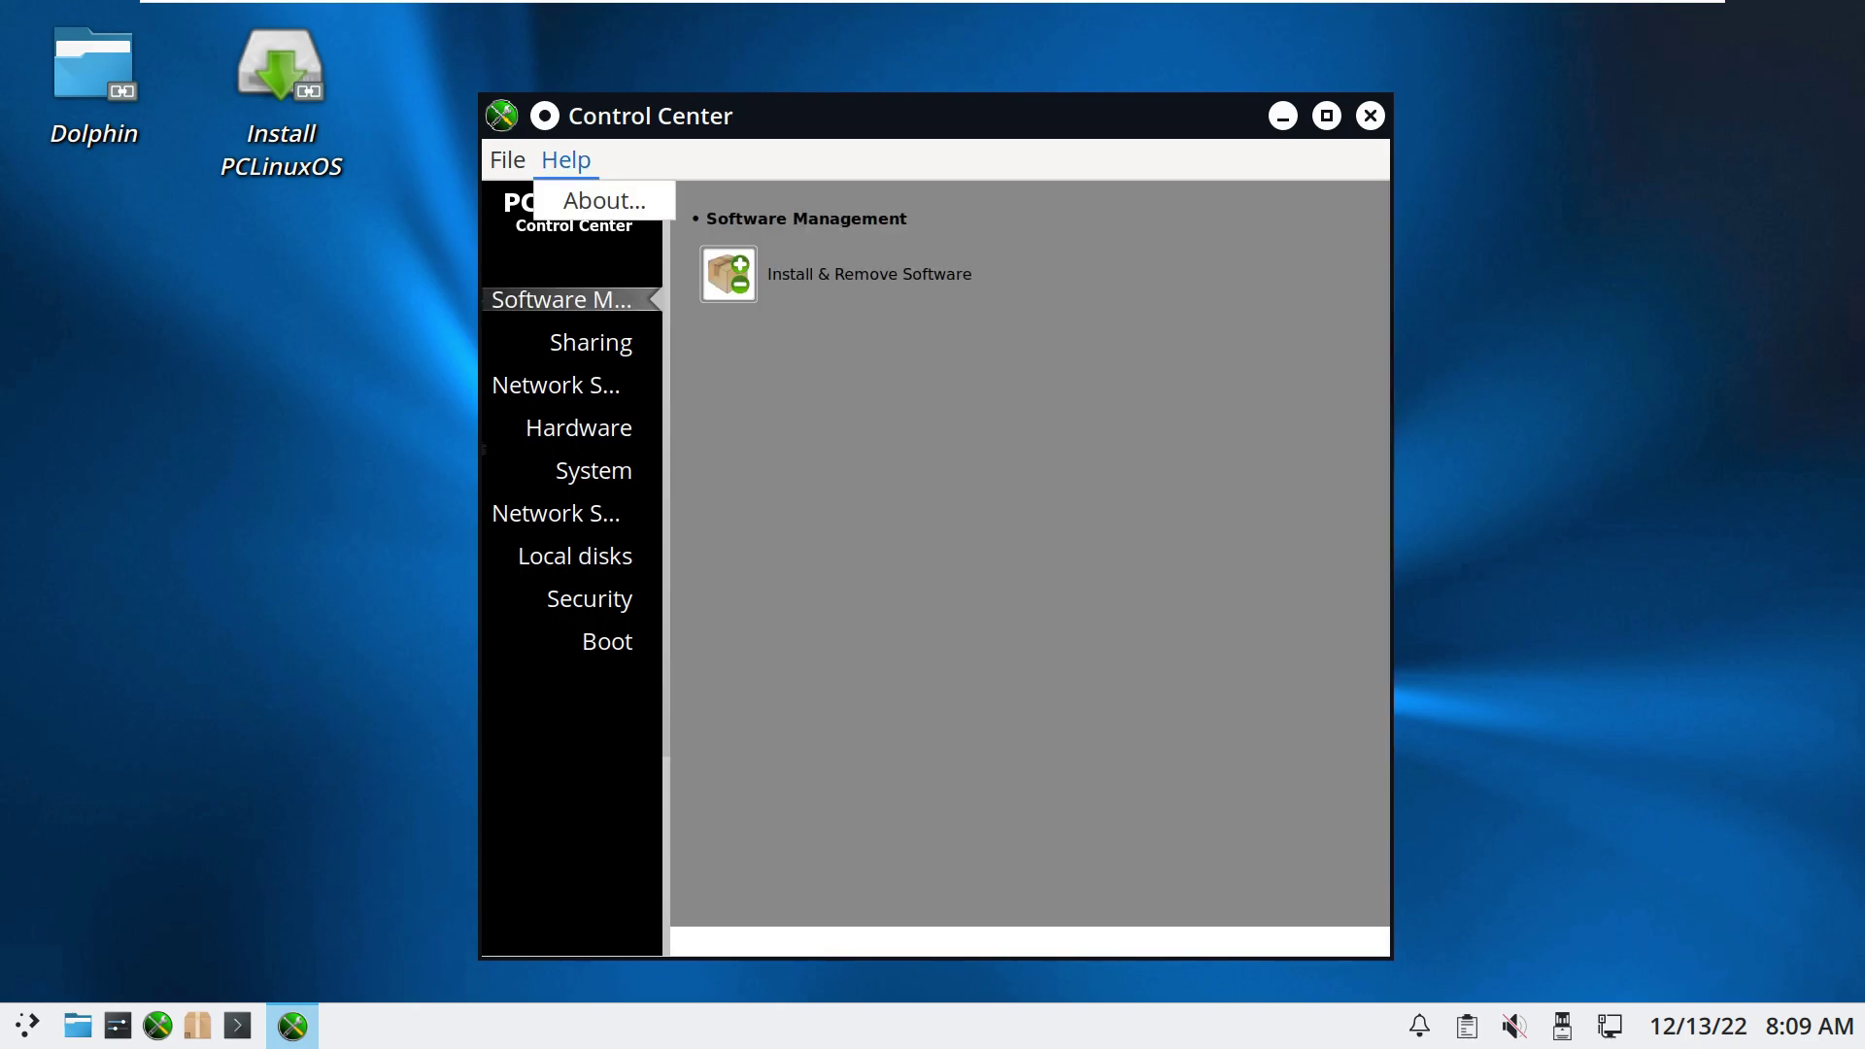
click(603, 200)
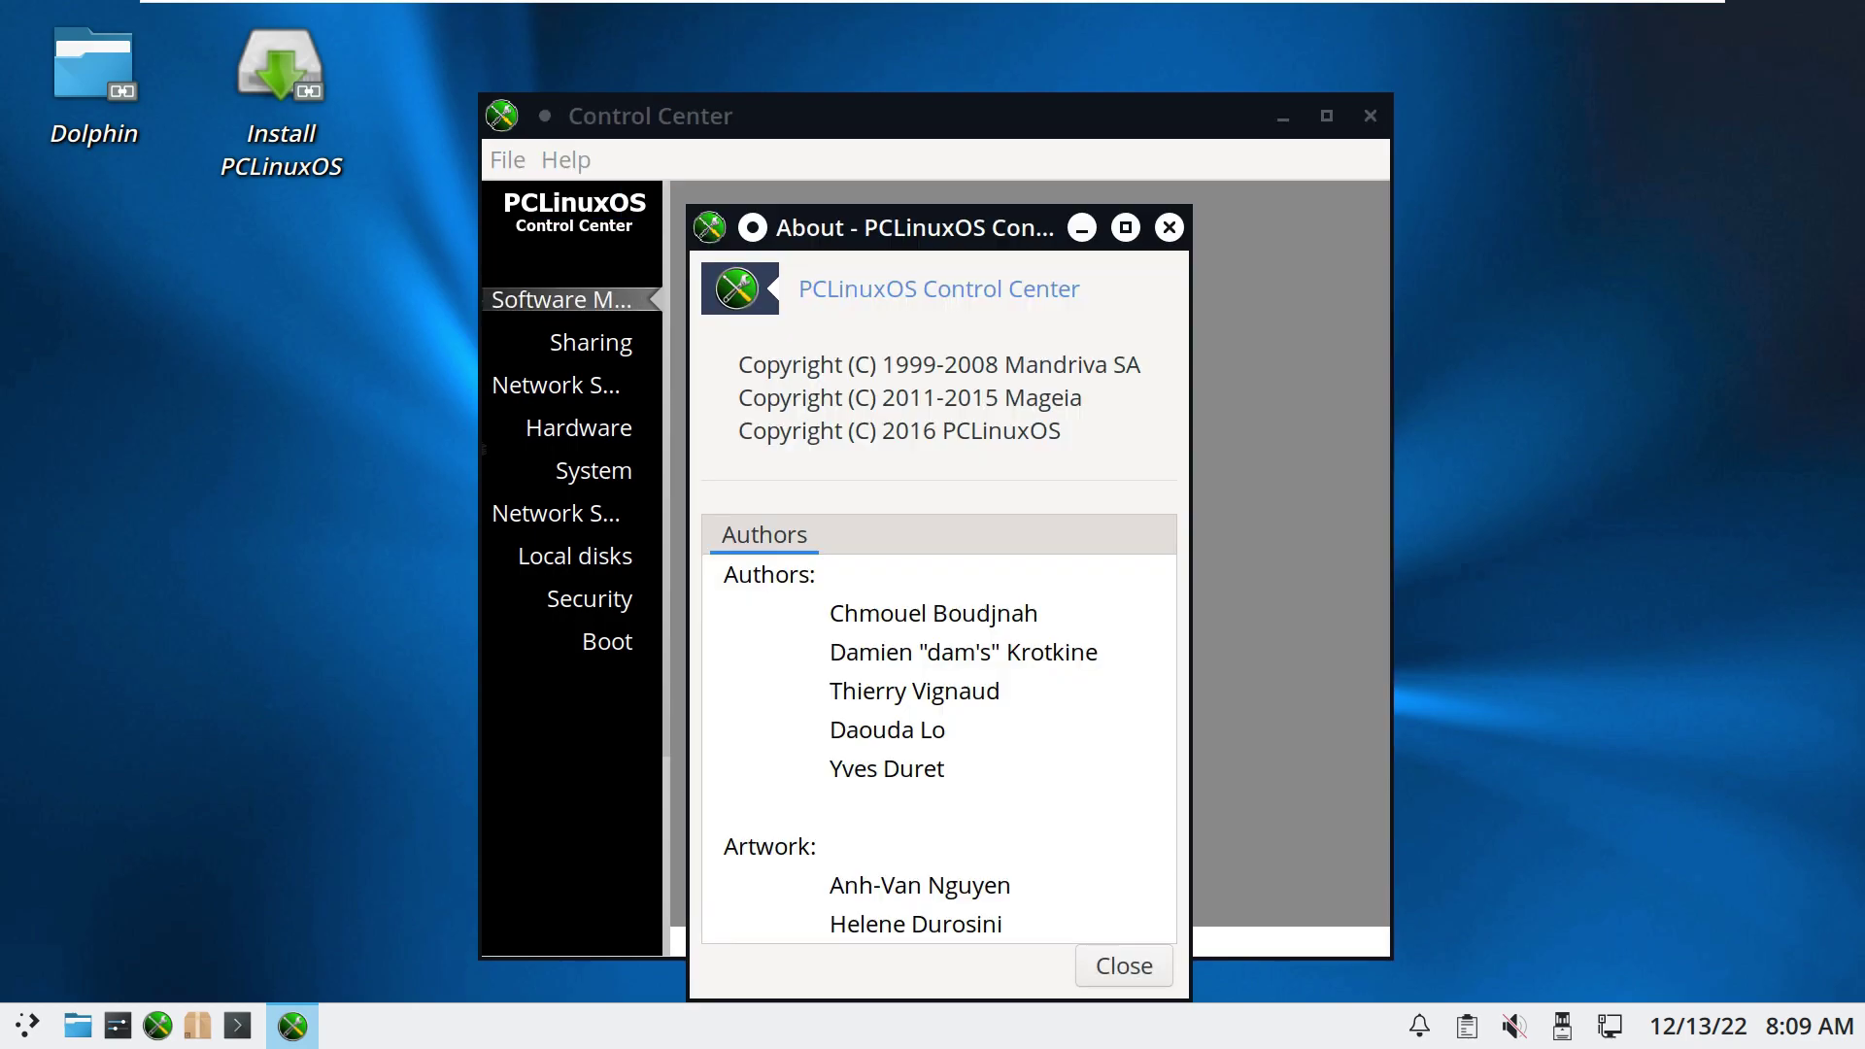
Step: Dismiss the About information, look through the Control Center categories from Sharing to Boot, and close the Control Center
click(1168, 227)
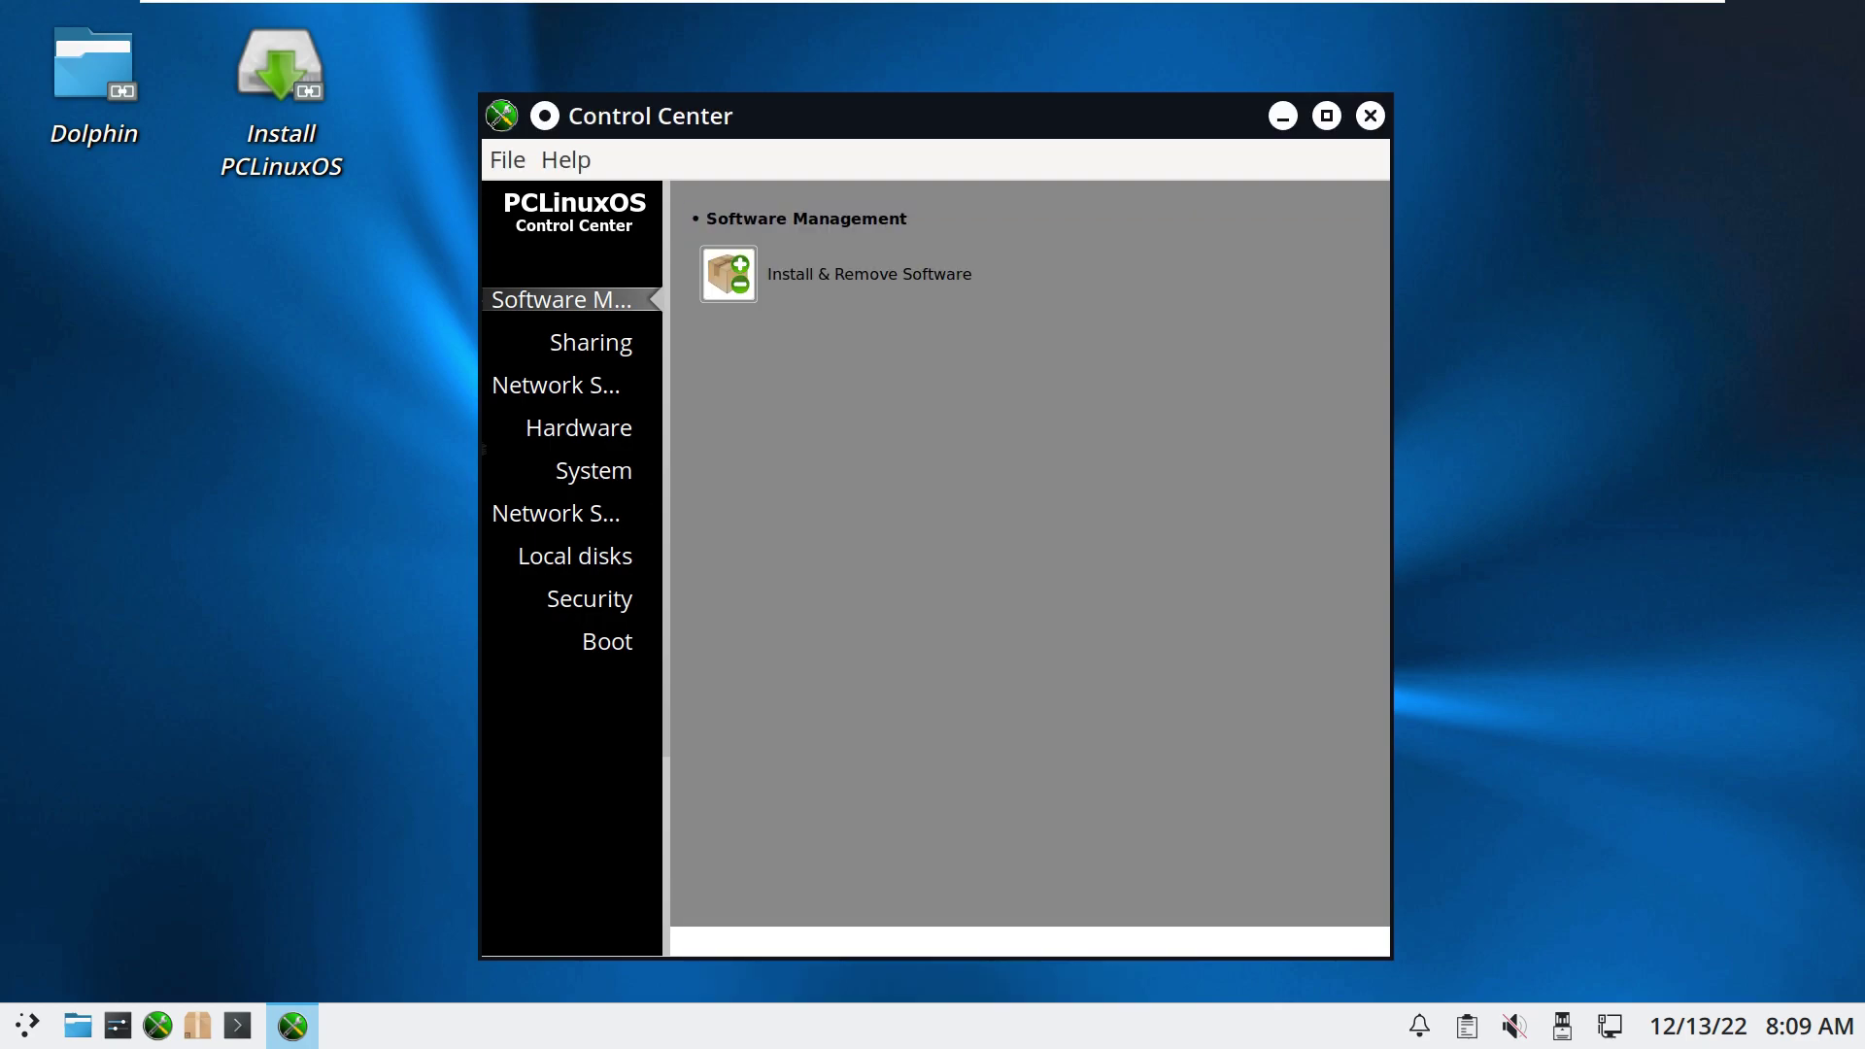
click(583, 341)
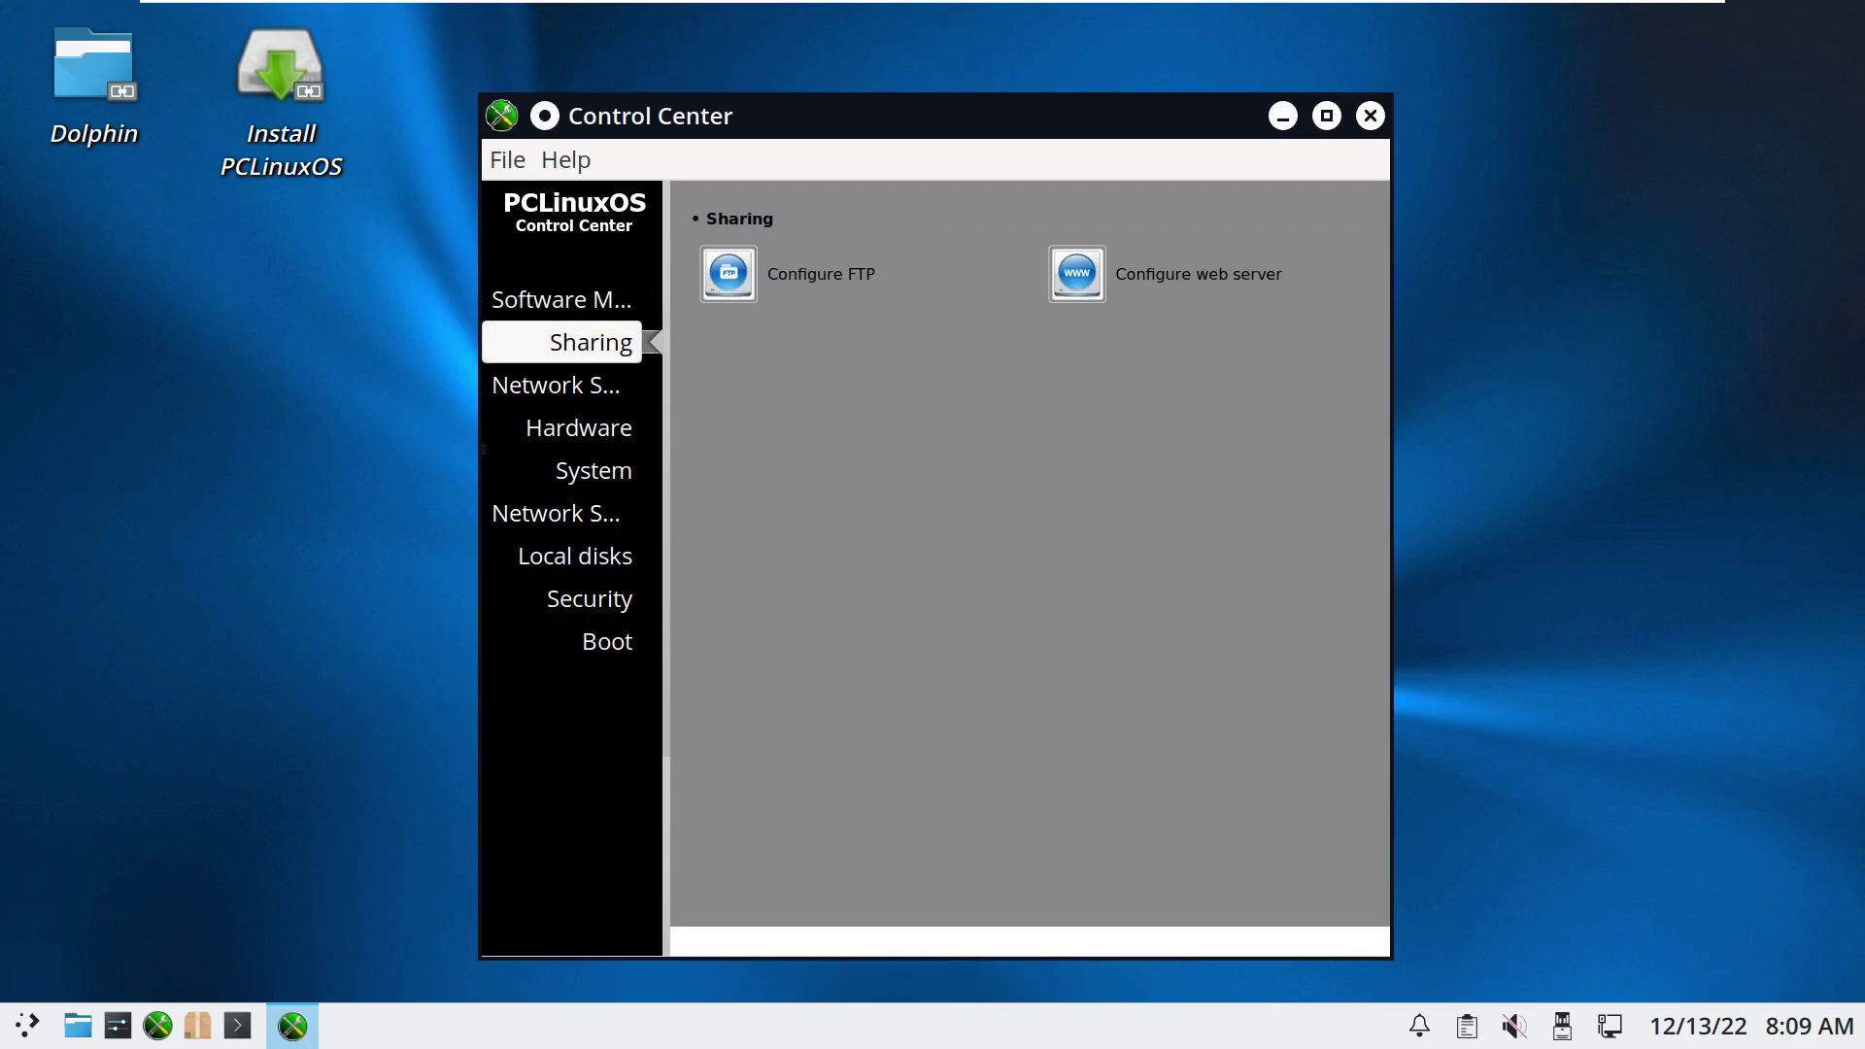
click(583, 386)
click(583, 428)
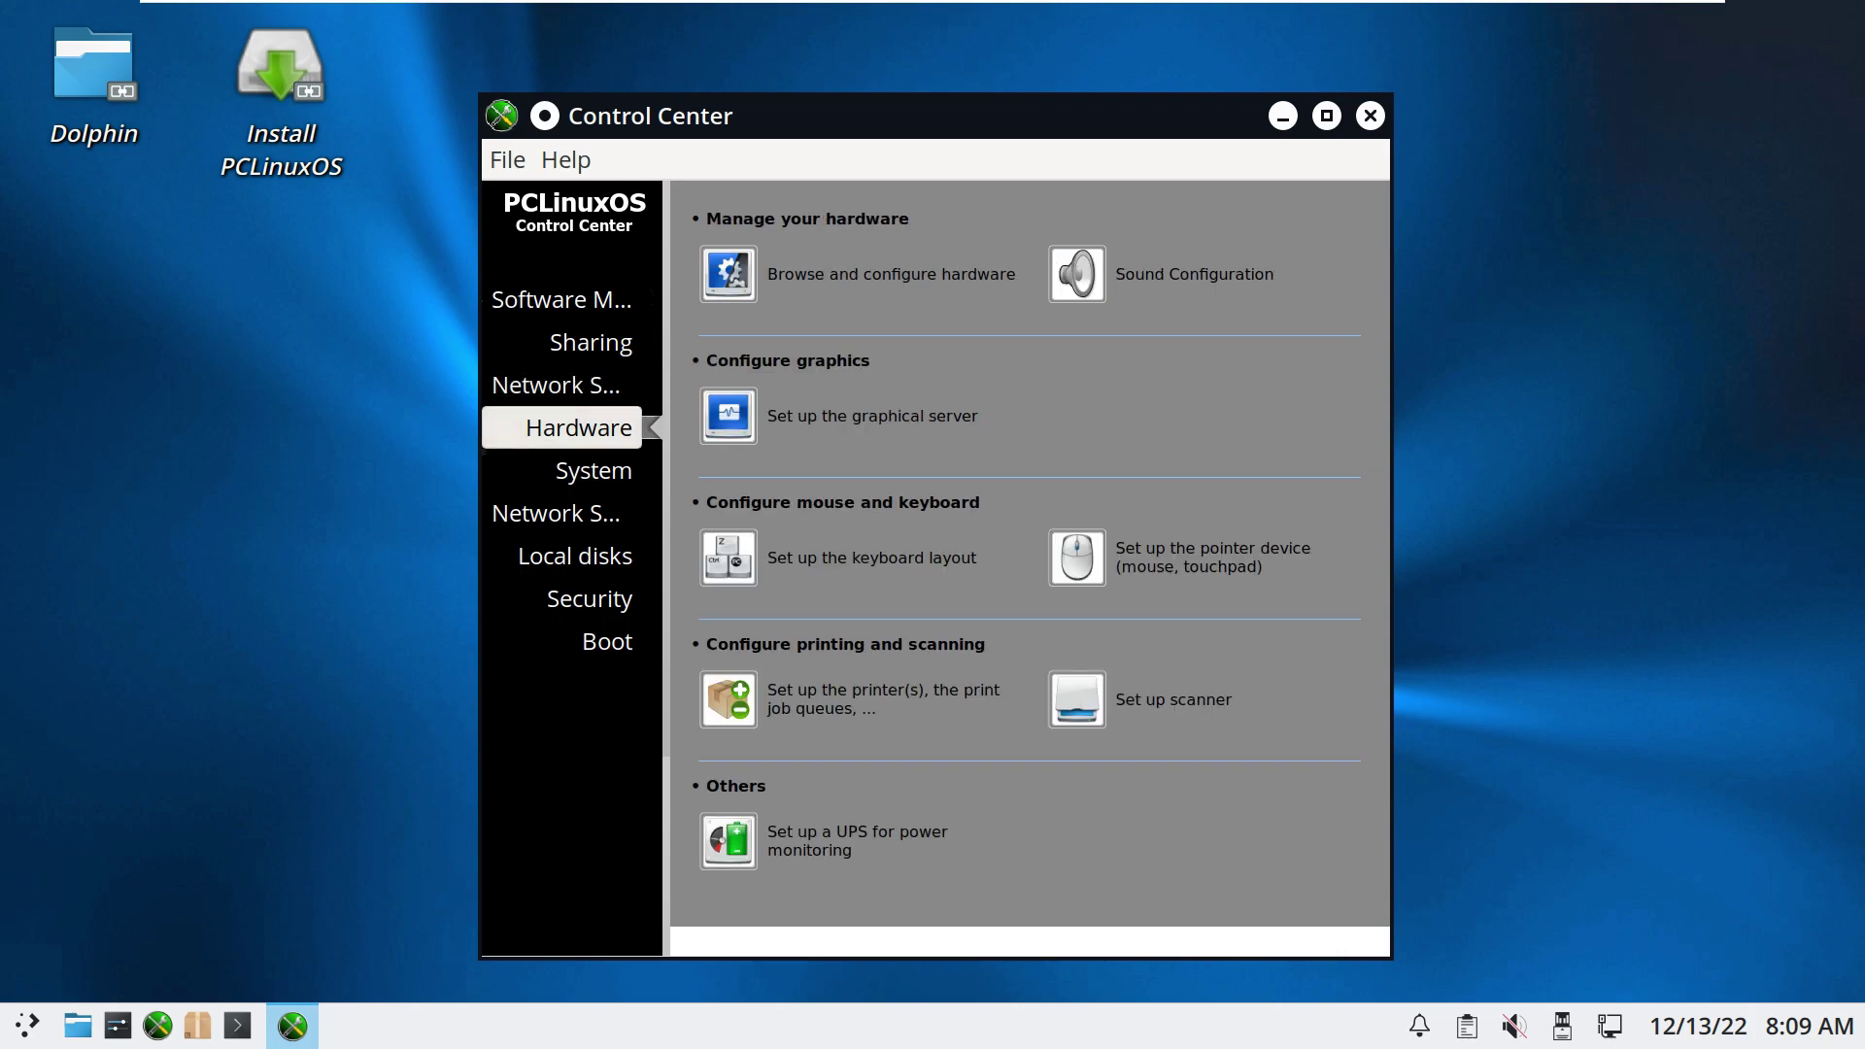
click(583, 471)
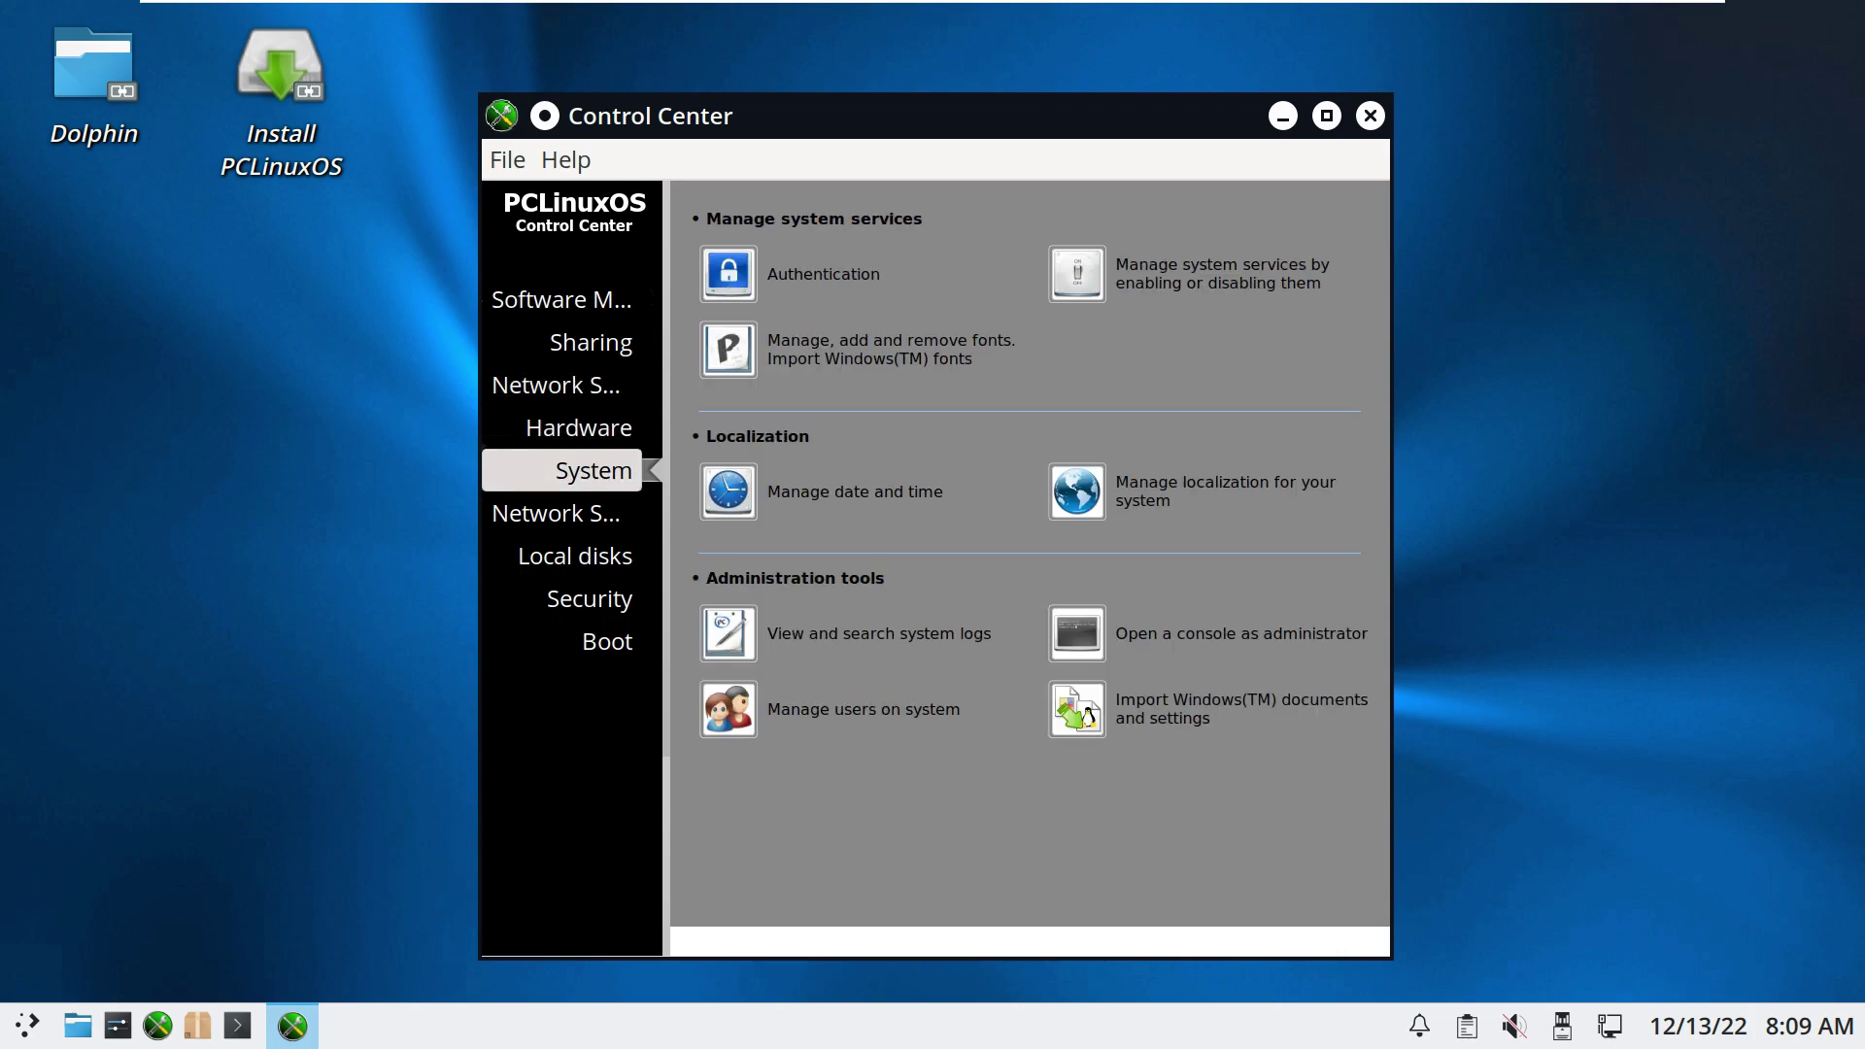
click(562, 514)
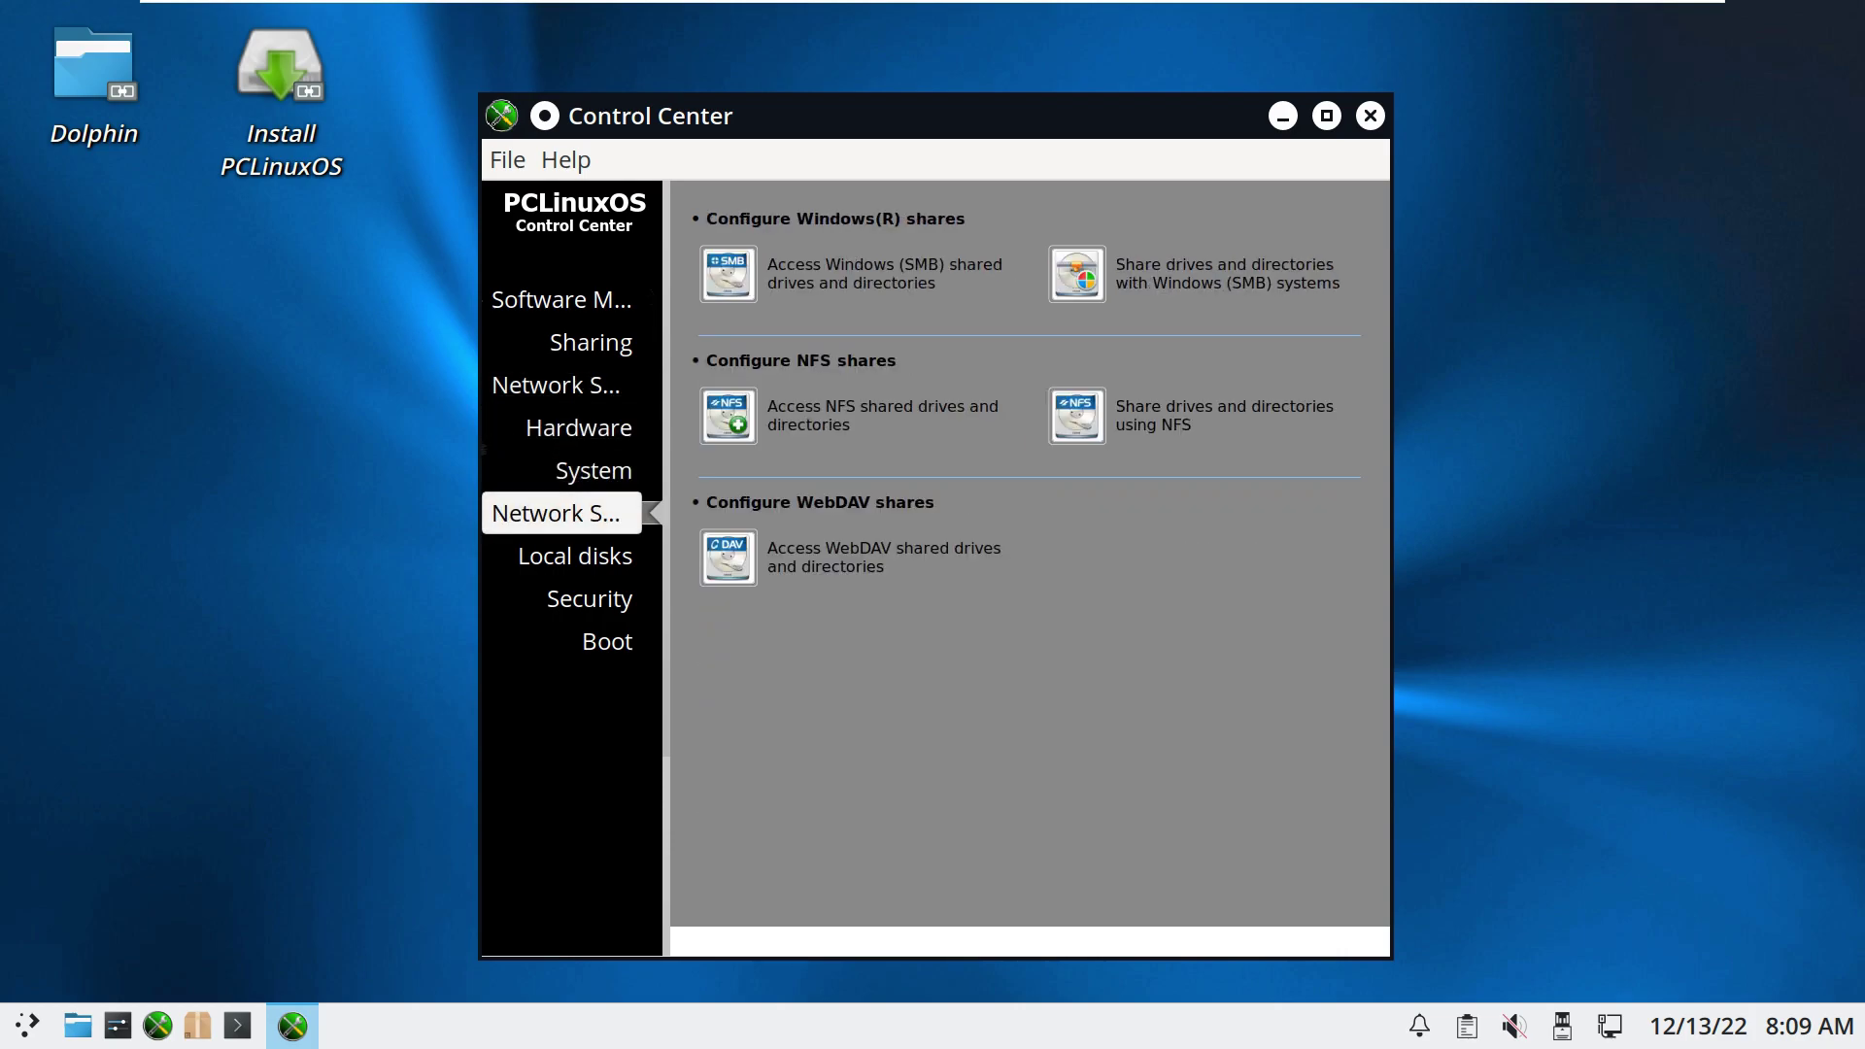
click(575, 556)
click(588, 600)
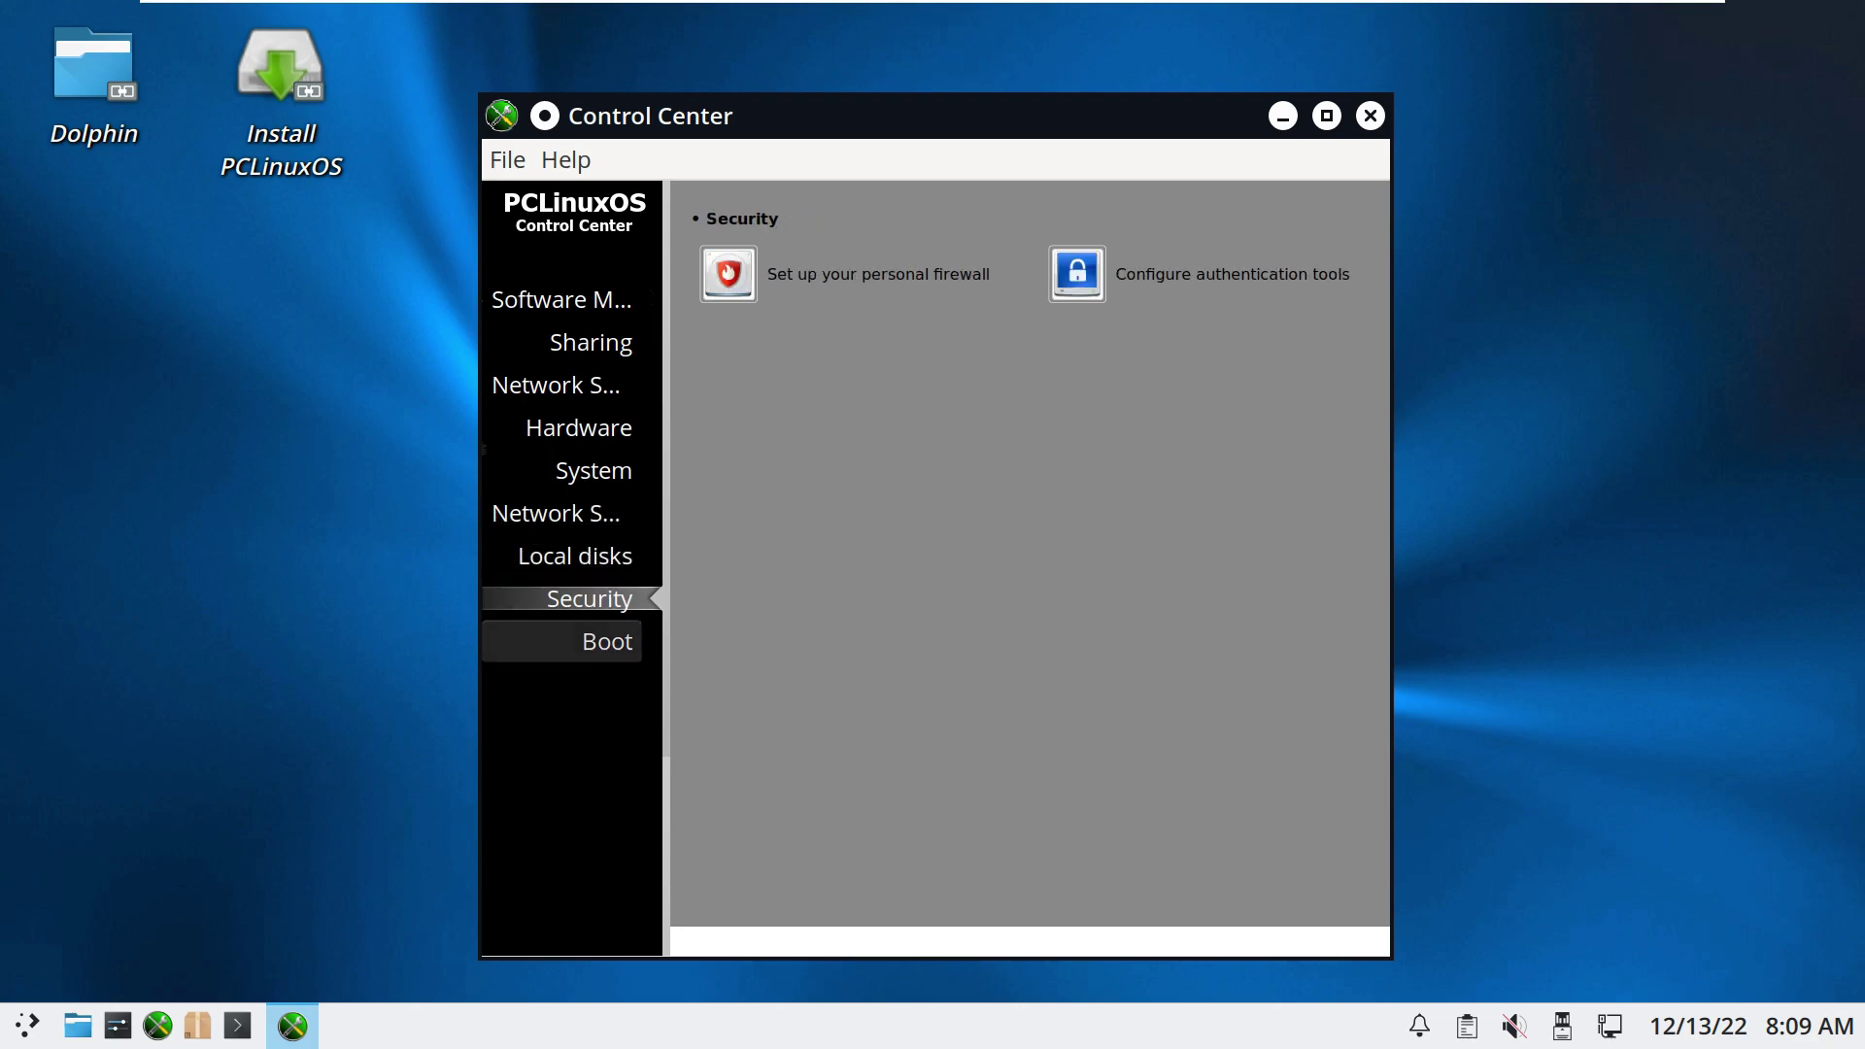
click(606, 642)
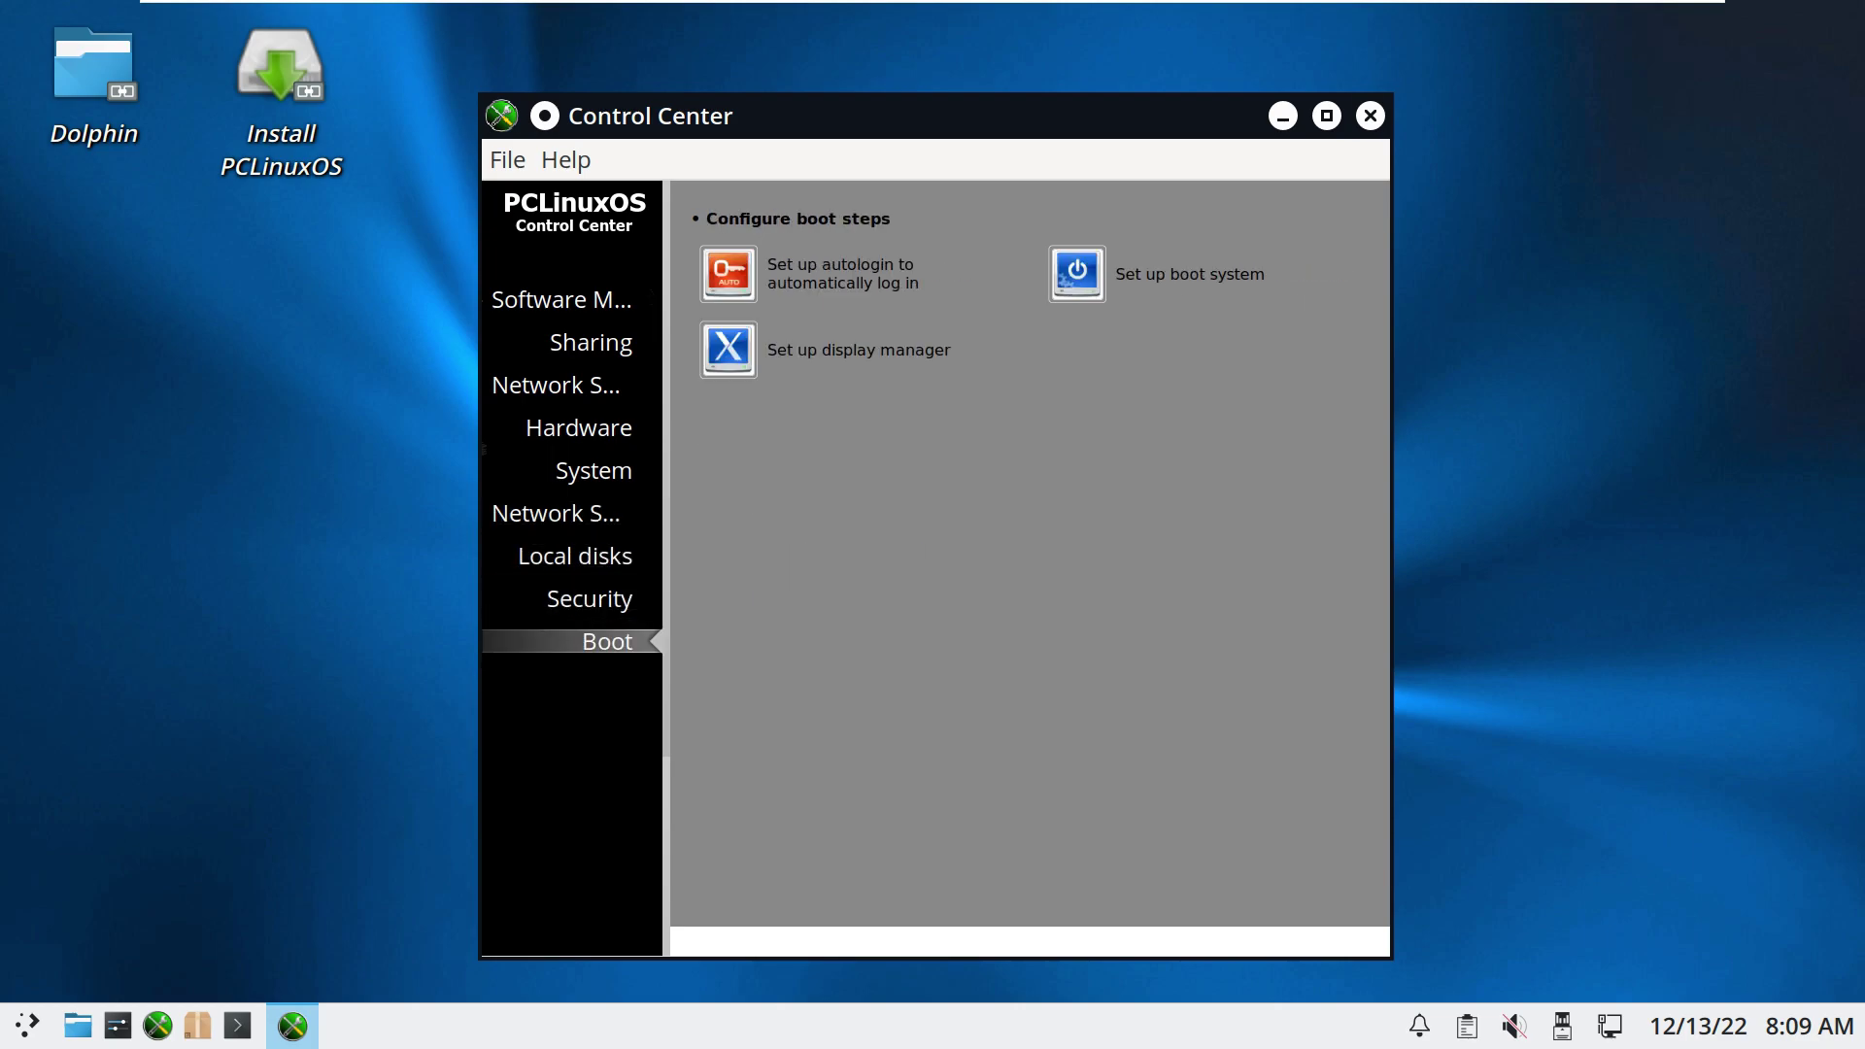
click(1369, 115)
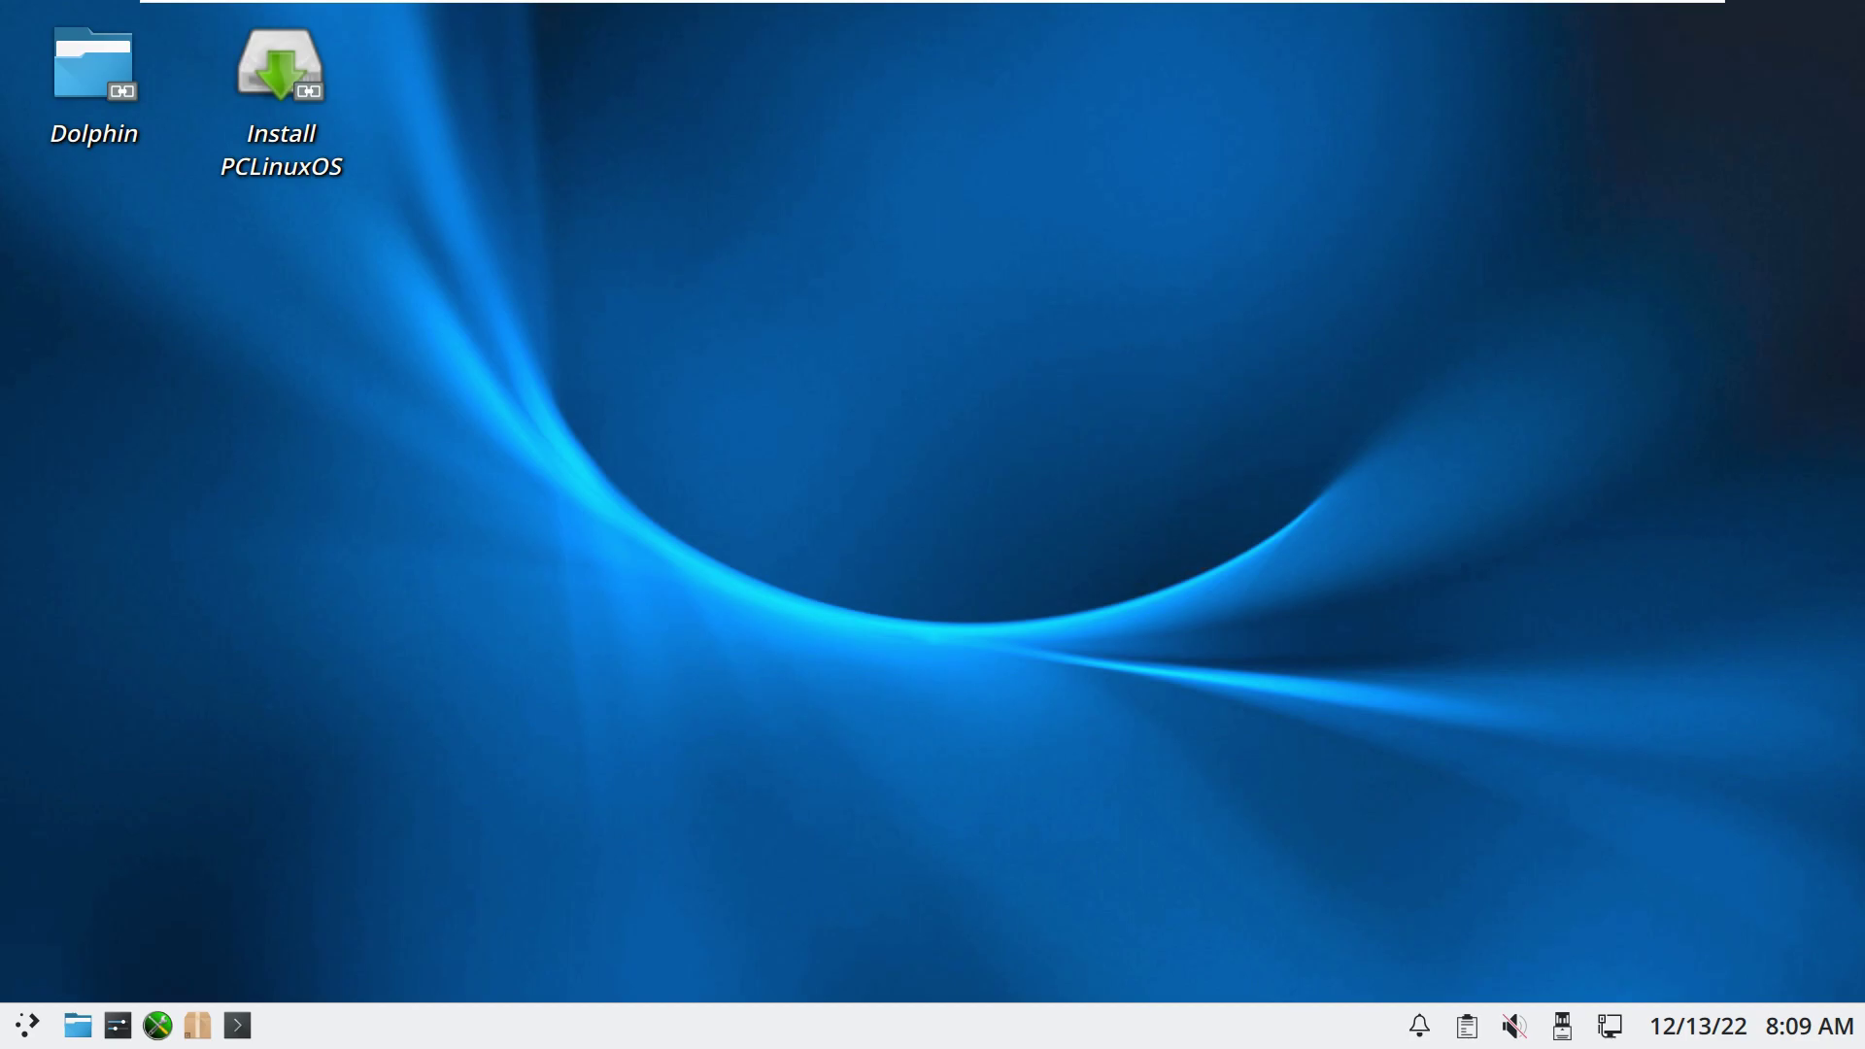
Step: Launch Firefox Browser from the Internet category of the application launcher
right_click(767, 1024)
key(Escape)
click(27, 1024)
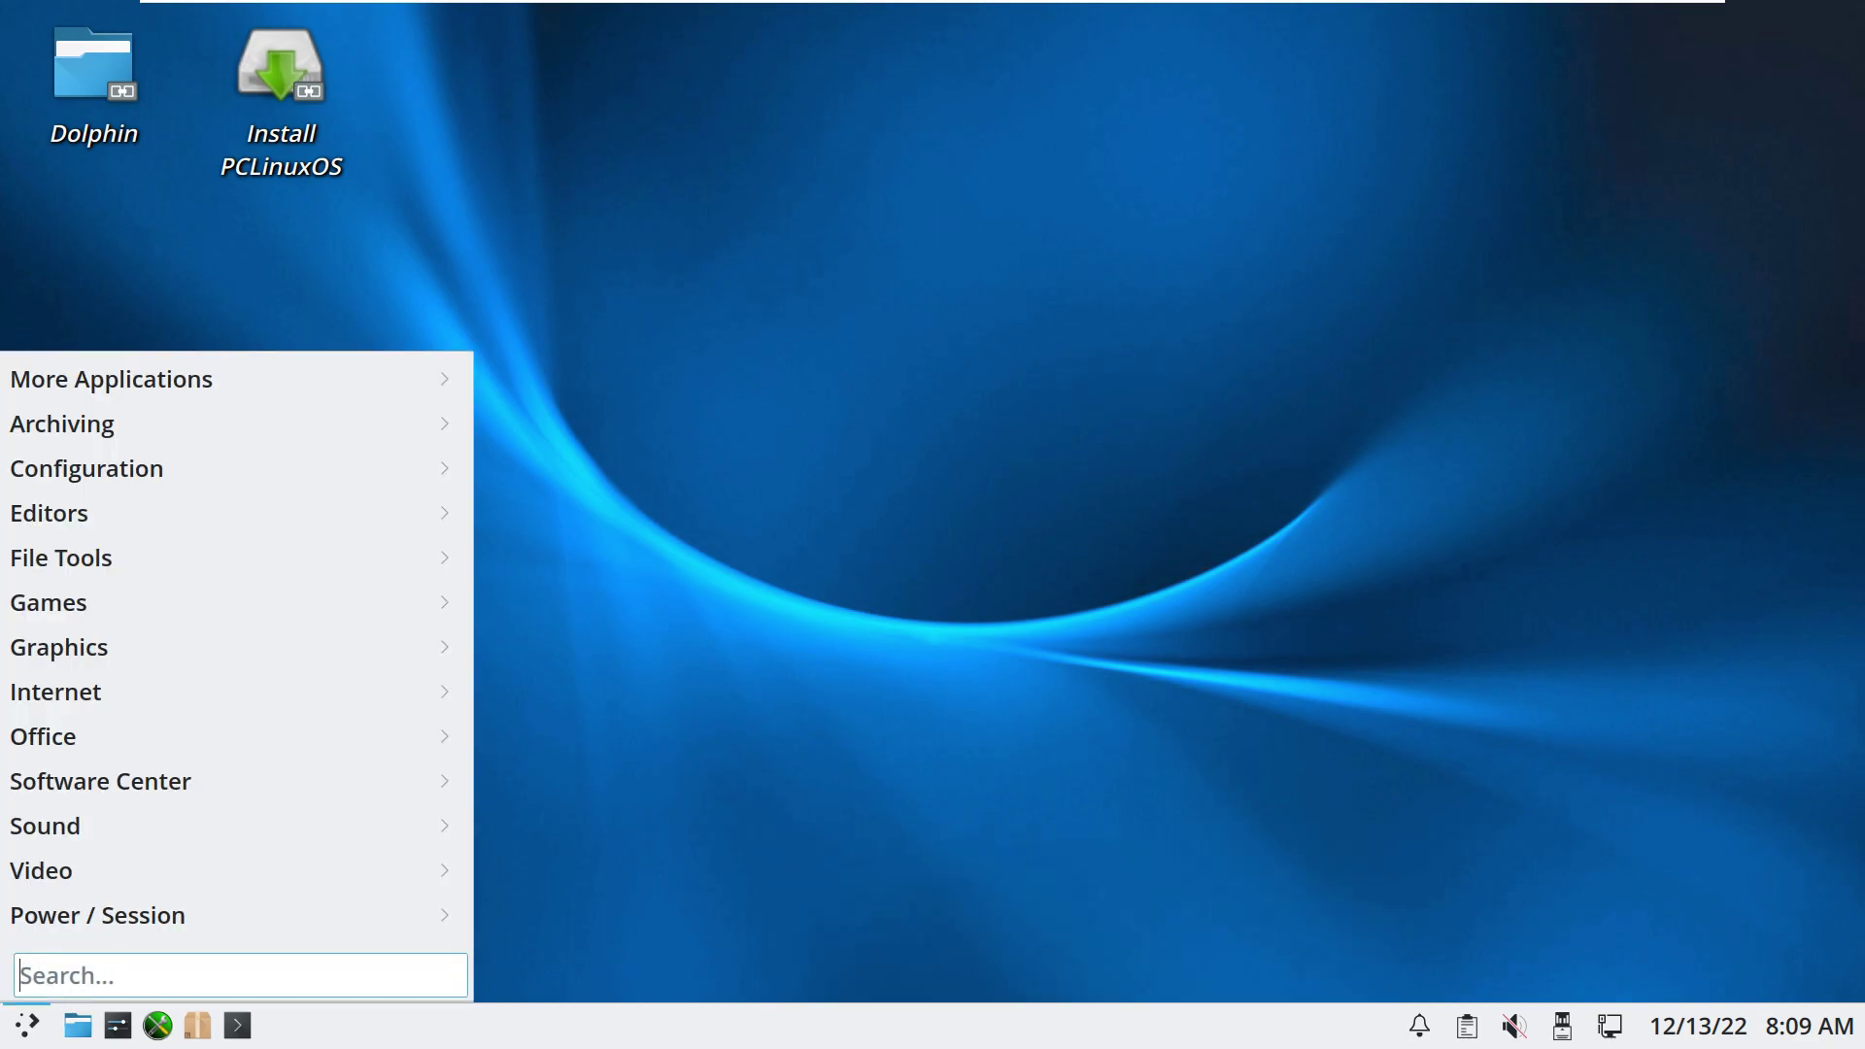
mouse_move(107, 870)
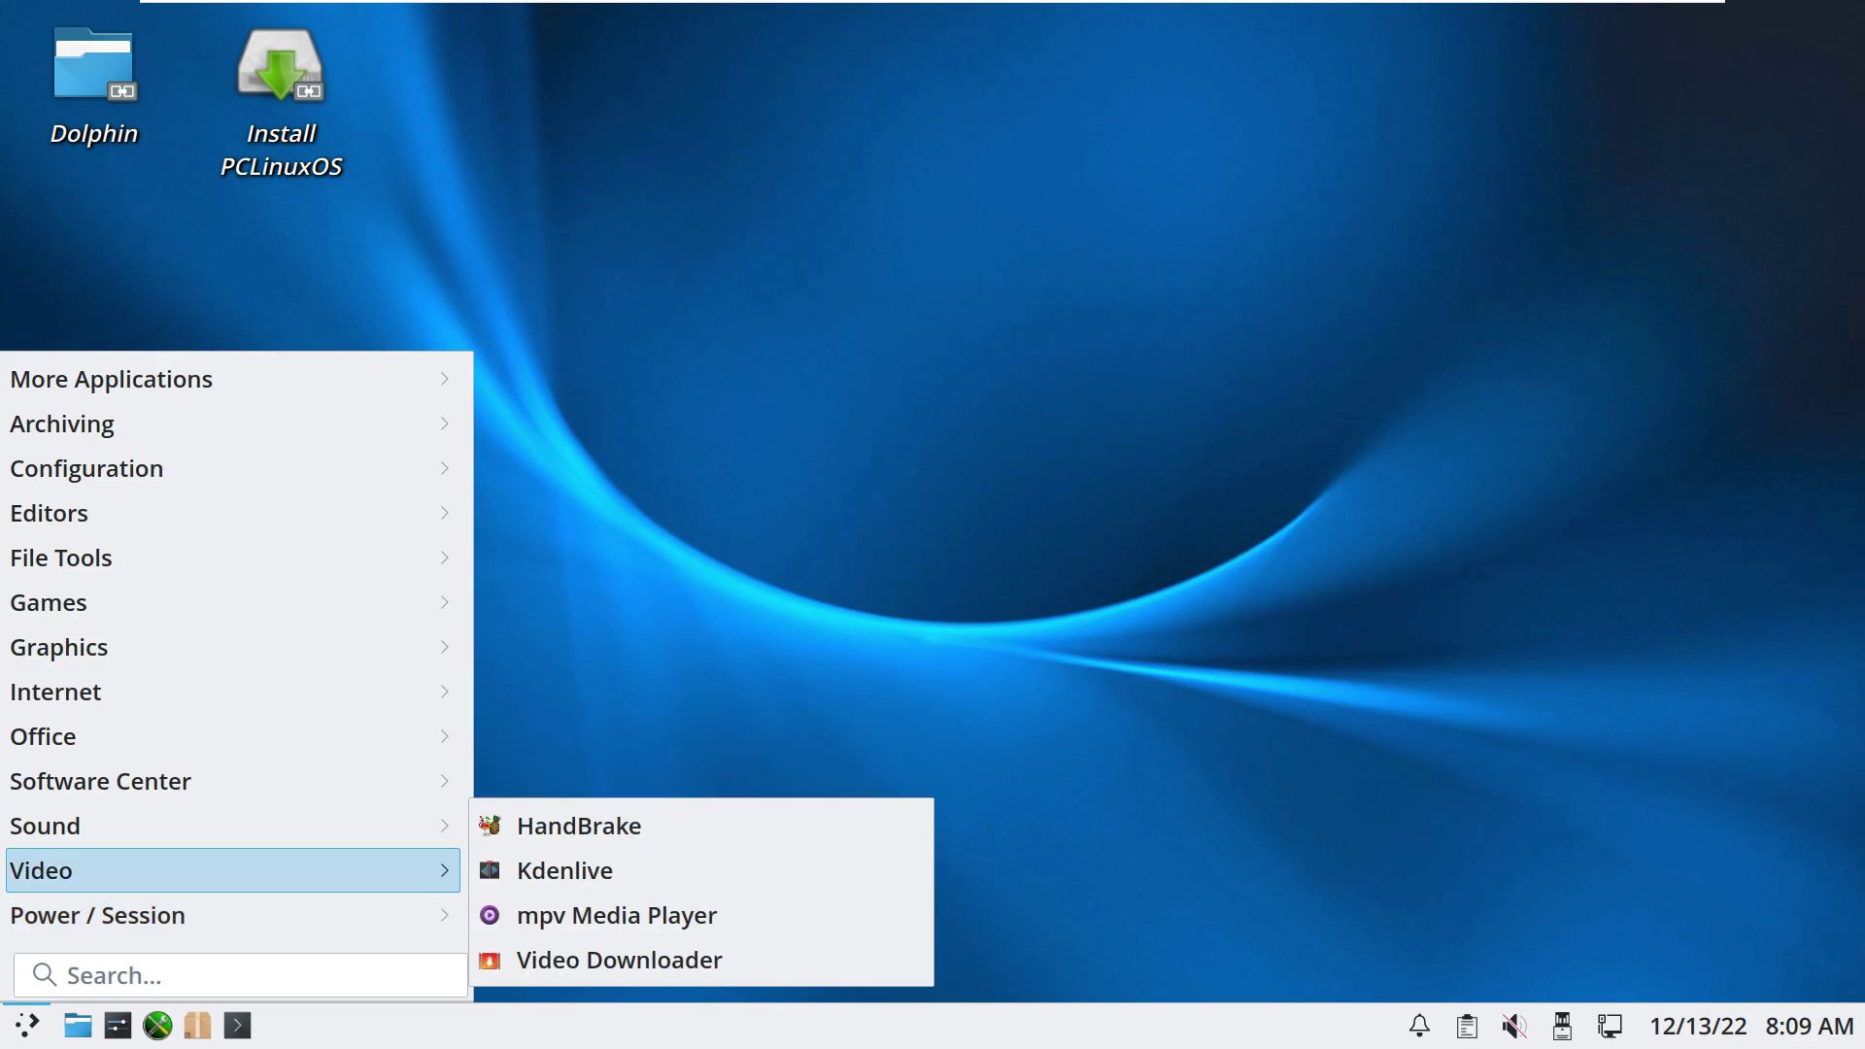
mouse_move(107, 826)
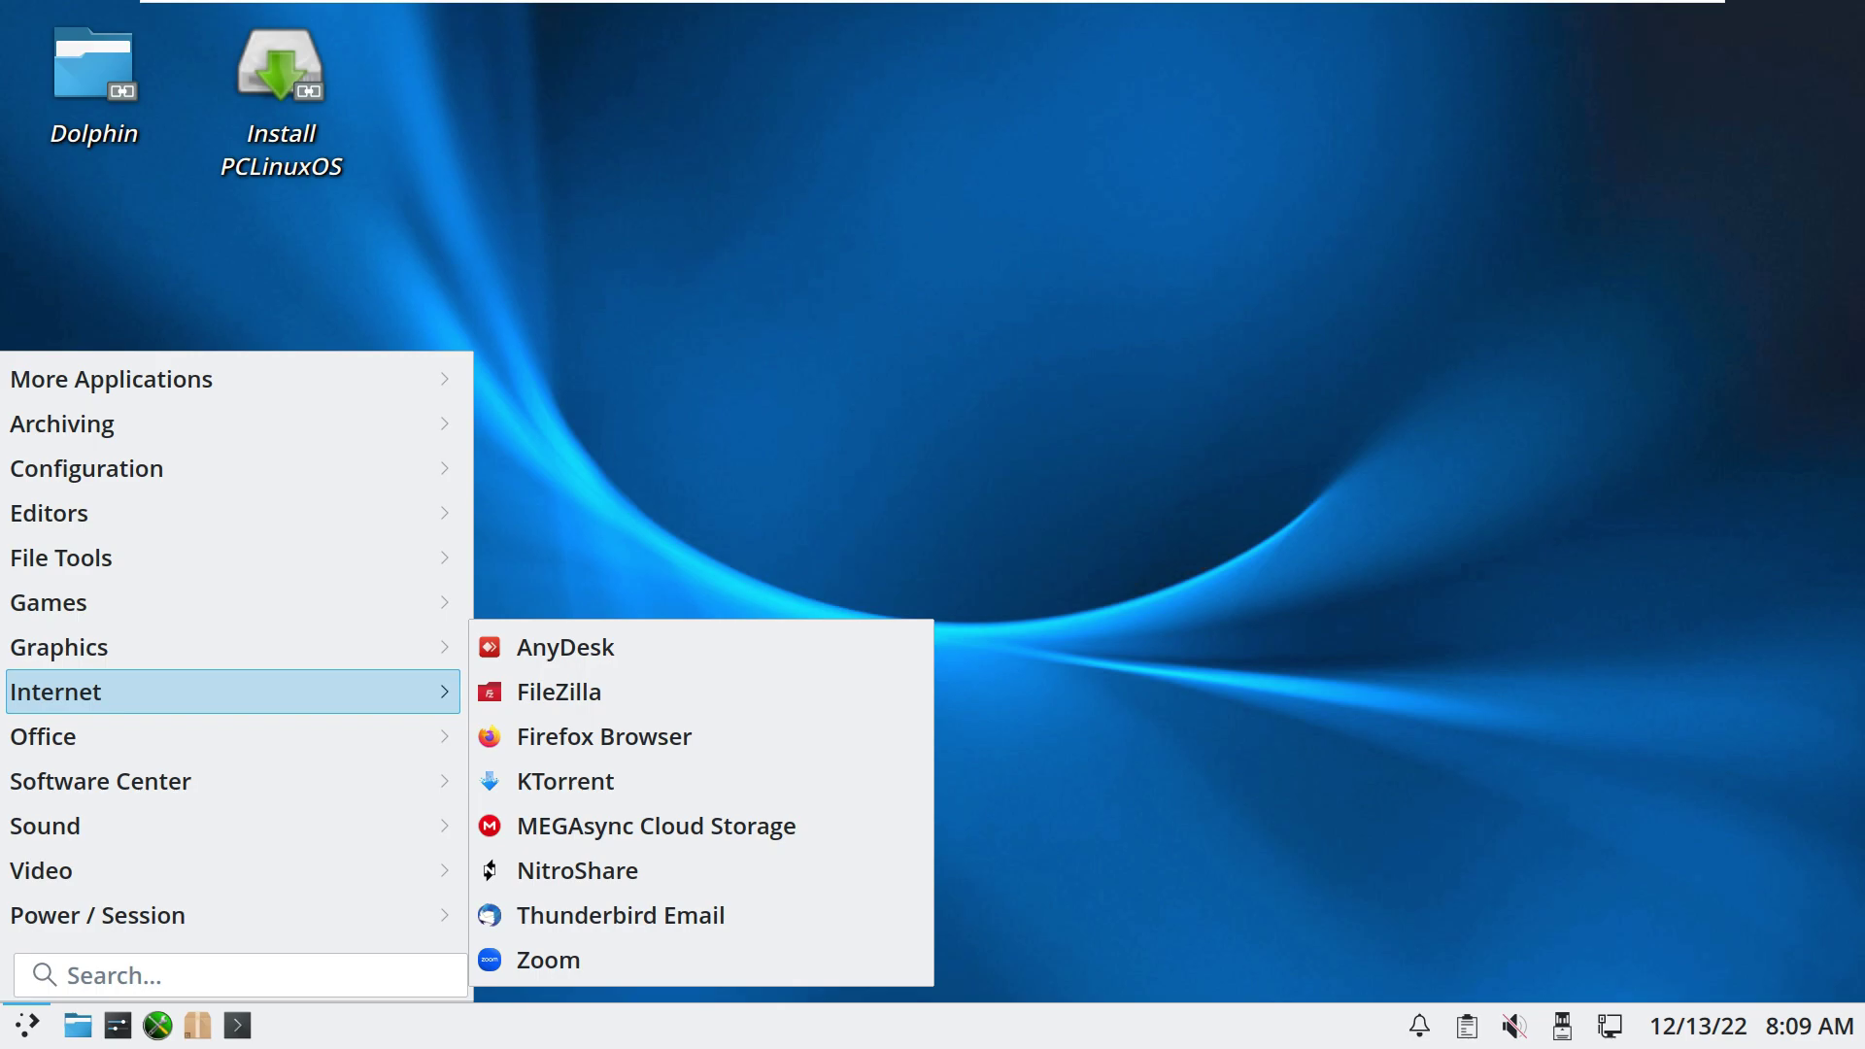
click(604, 737)
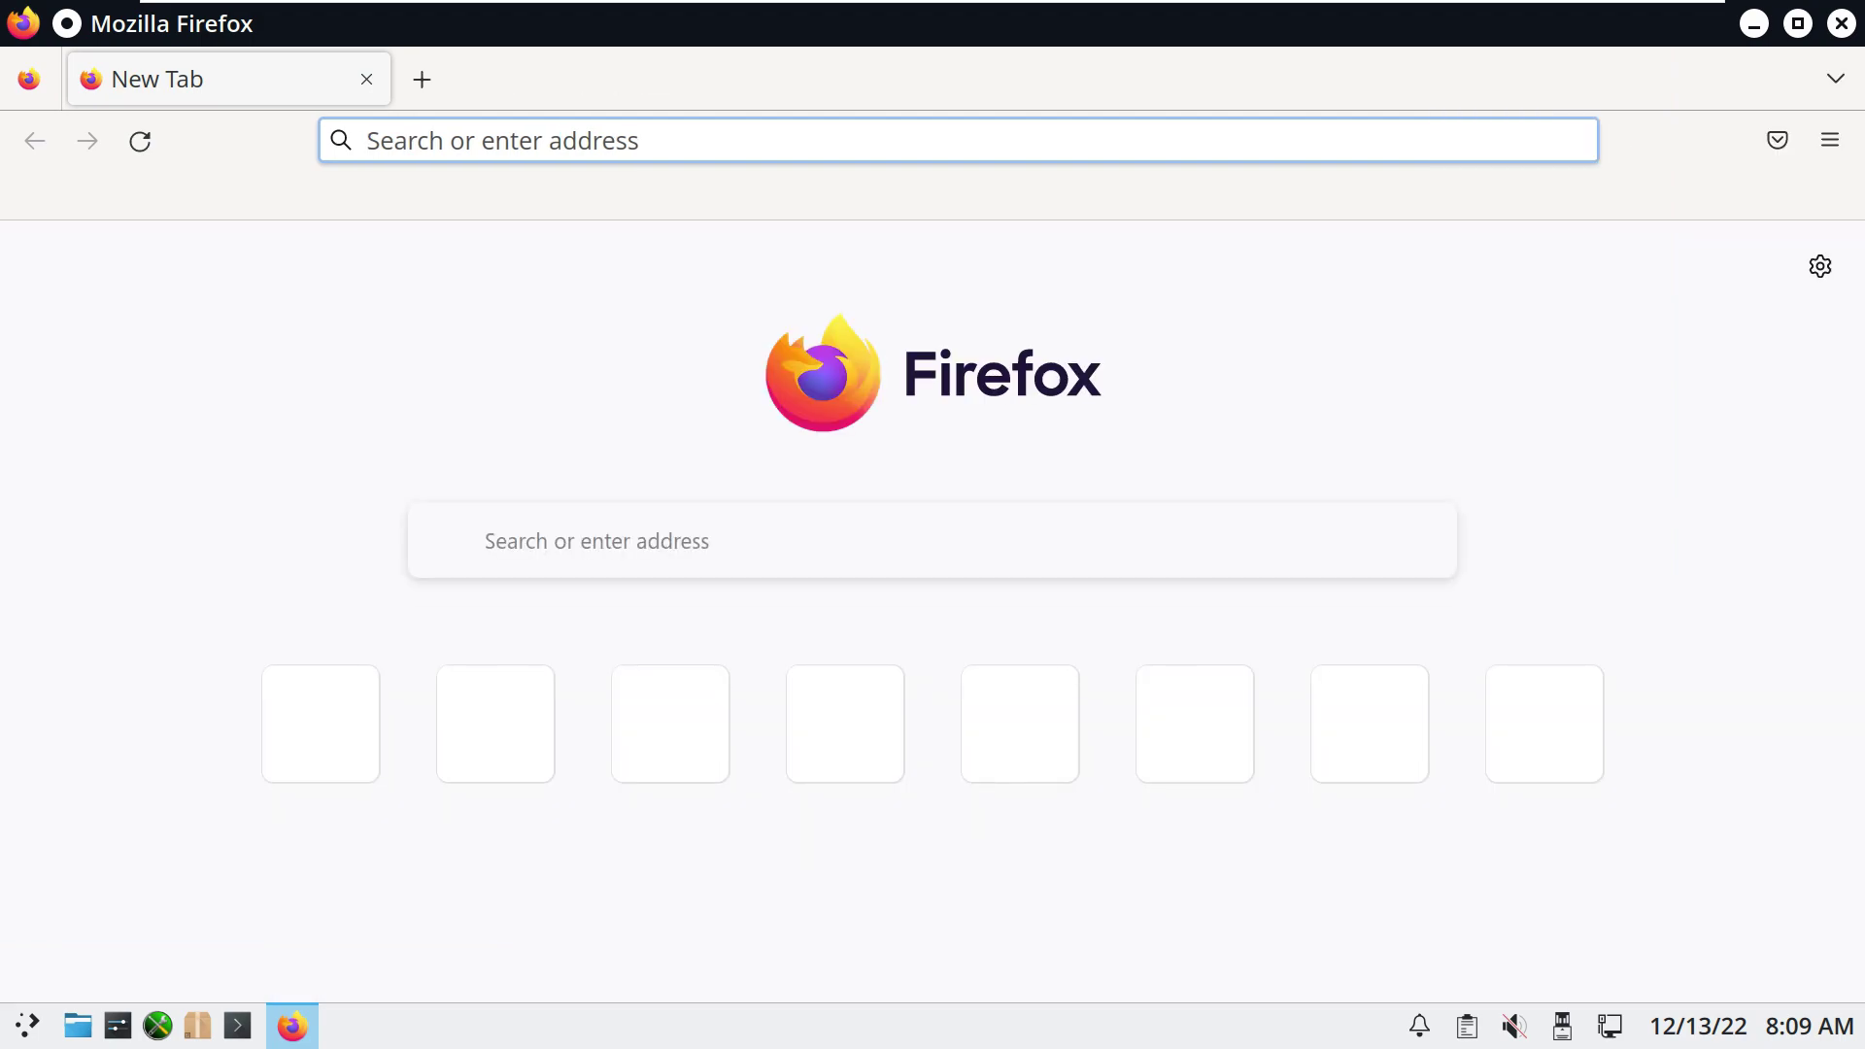
Step: View the About Firefox information from the browser's help options and dismiss it
click(1830, 140)
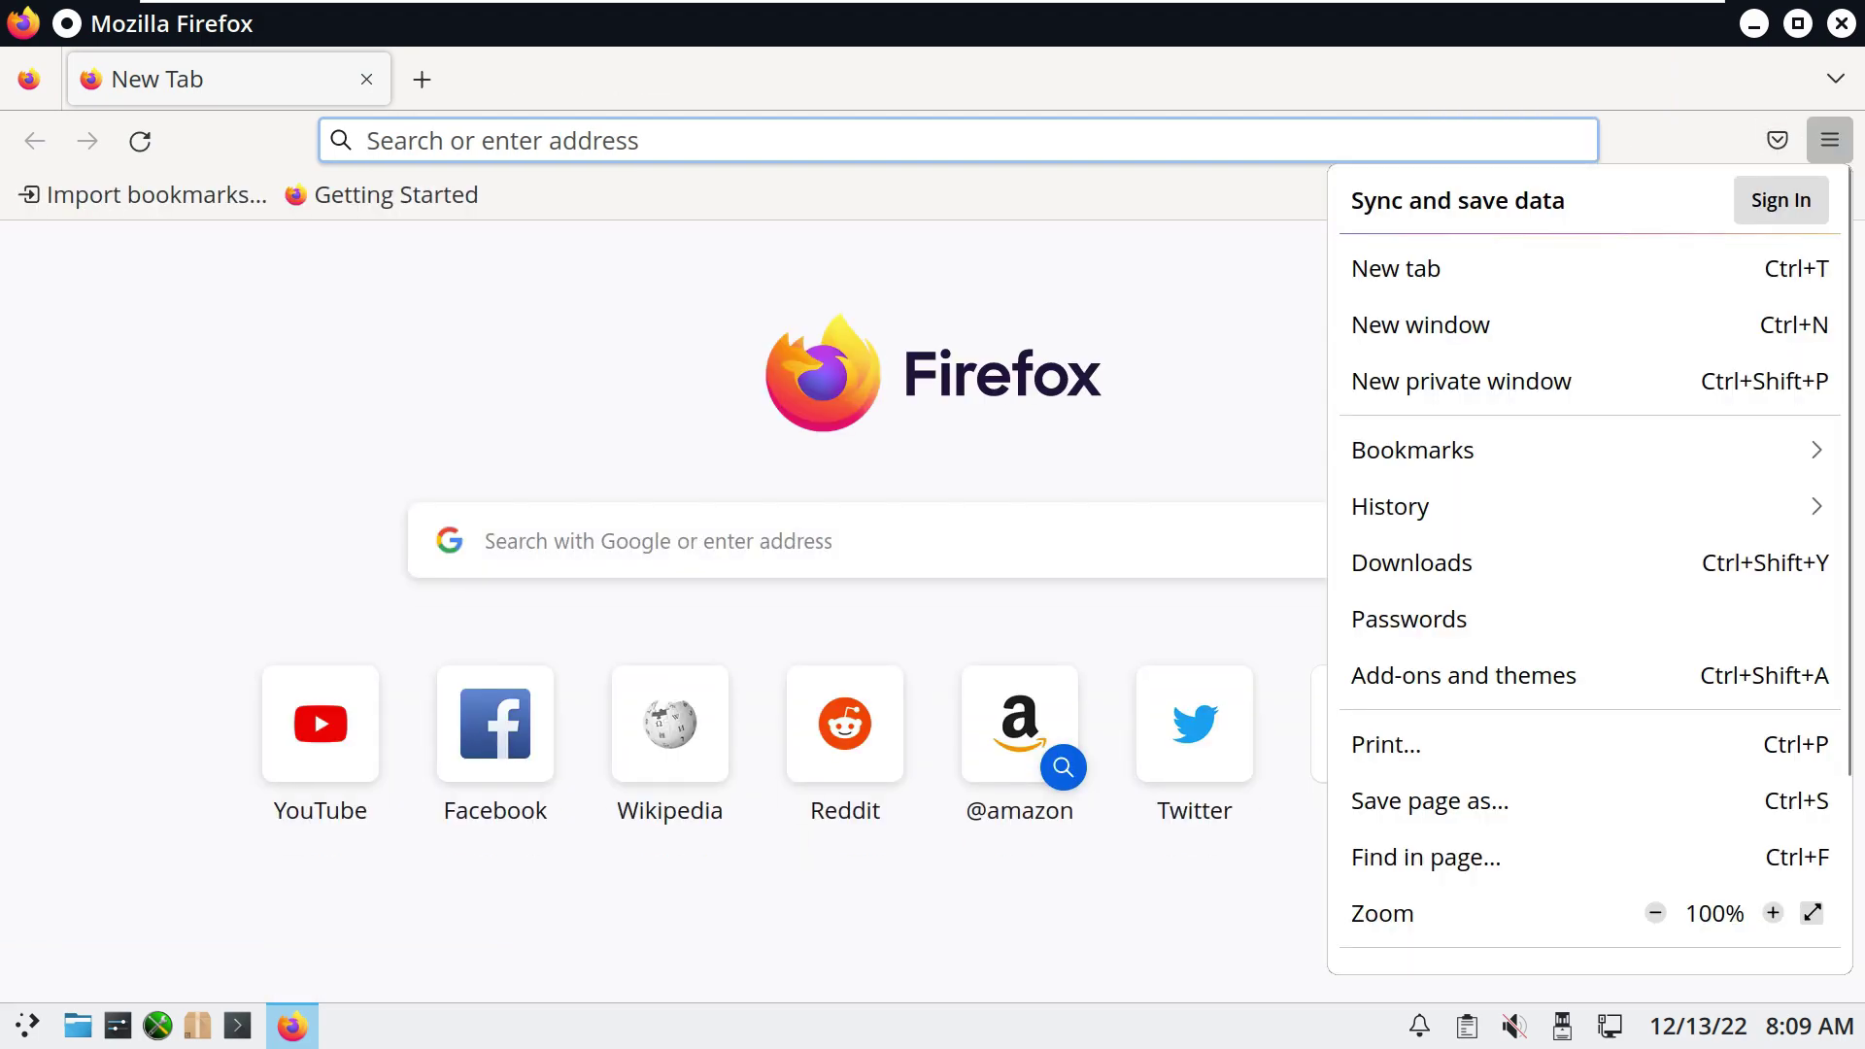
scroll(1589, 809, down, 5)
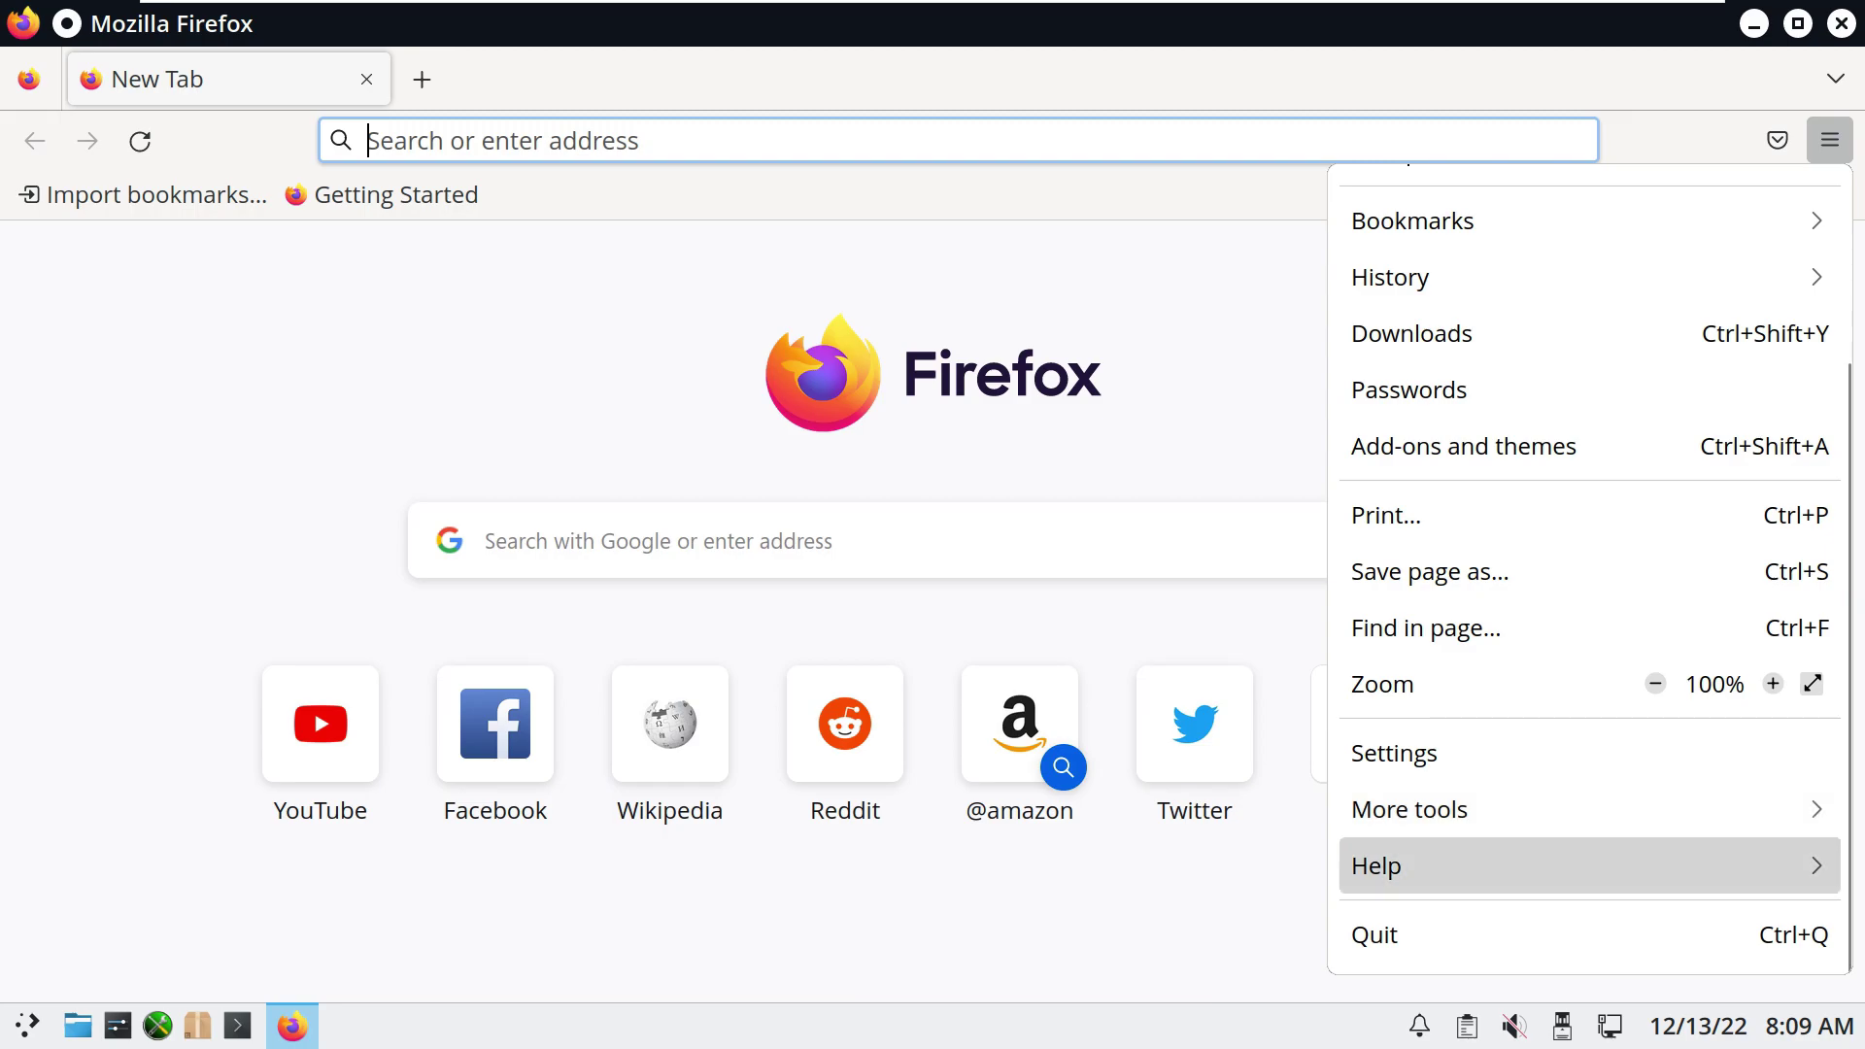
click(1457, 865)
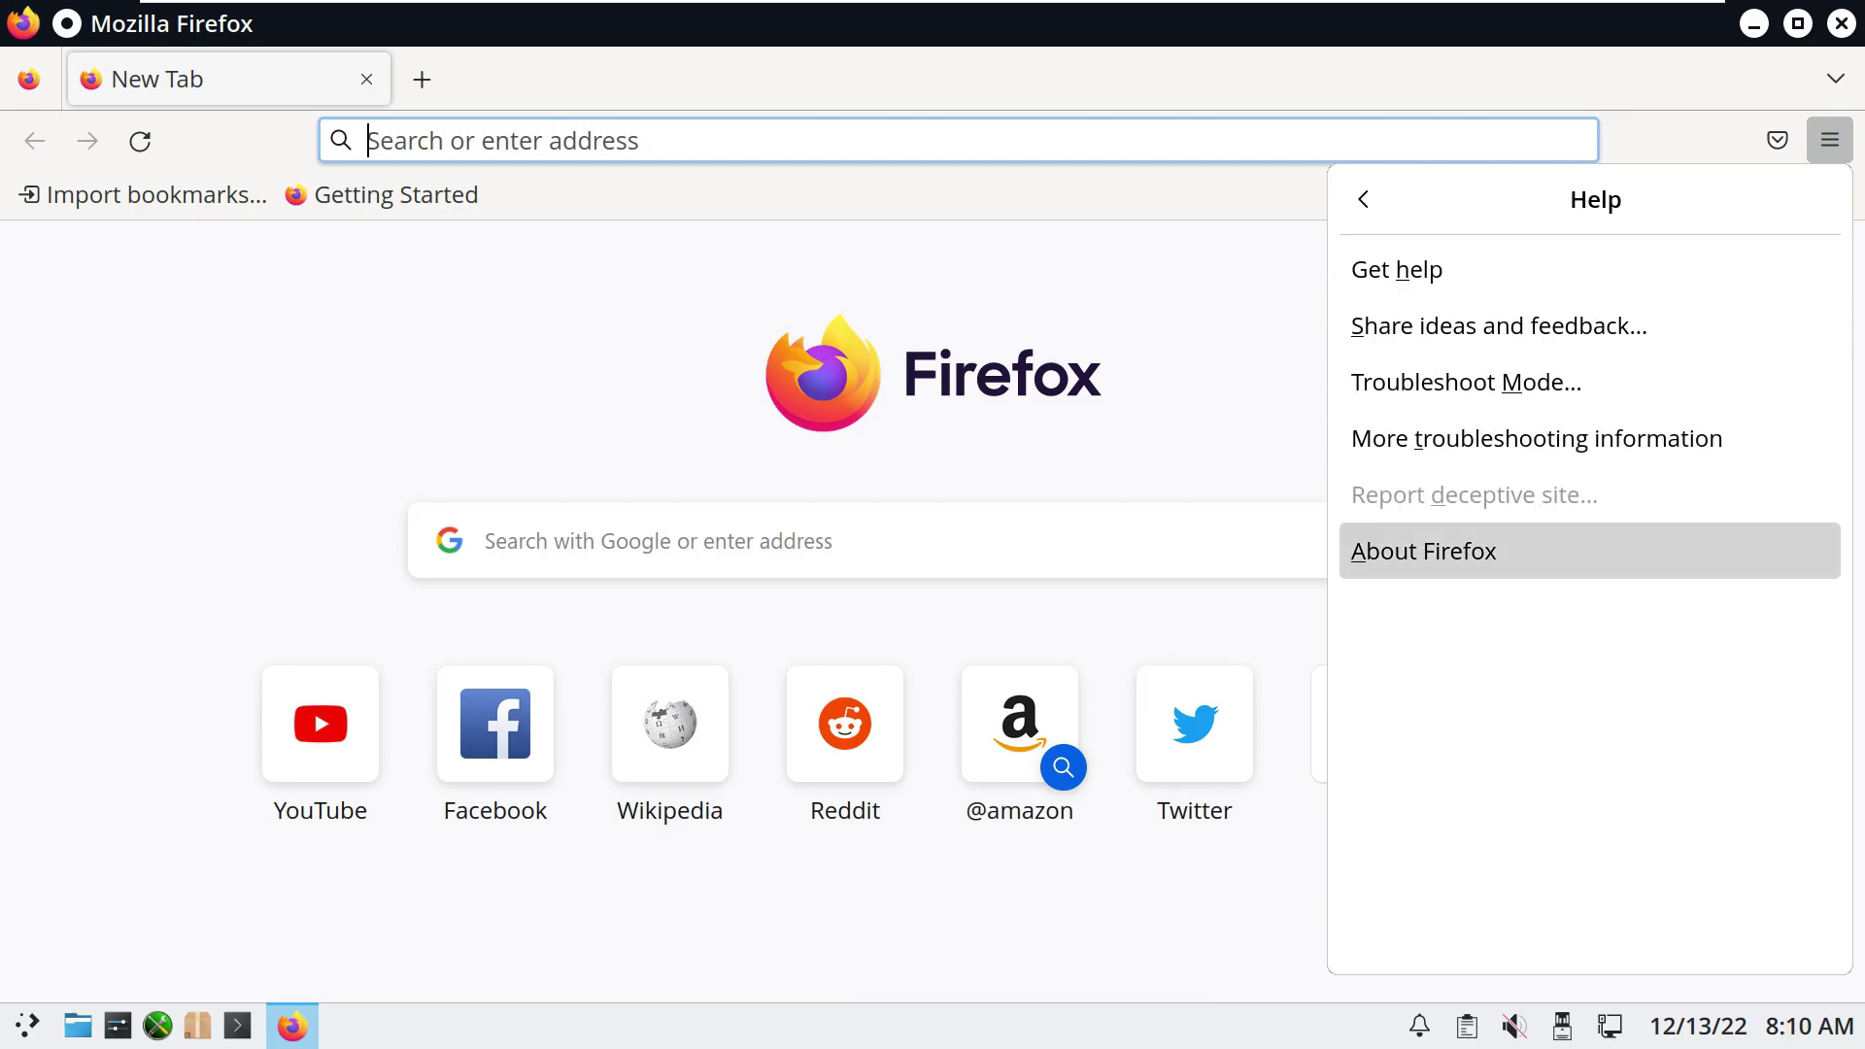
click(1424, 549)
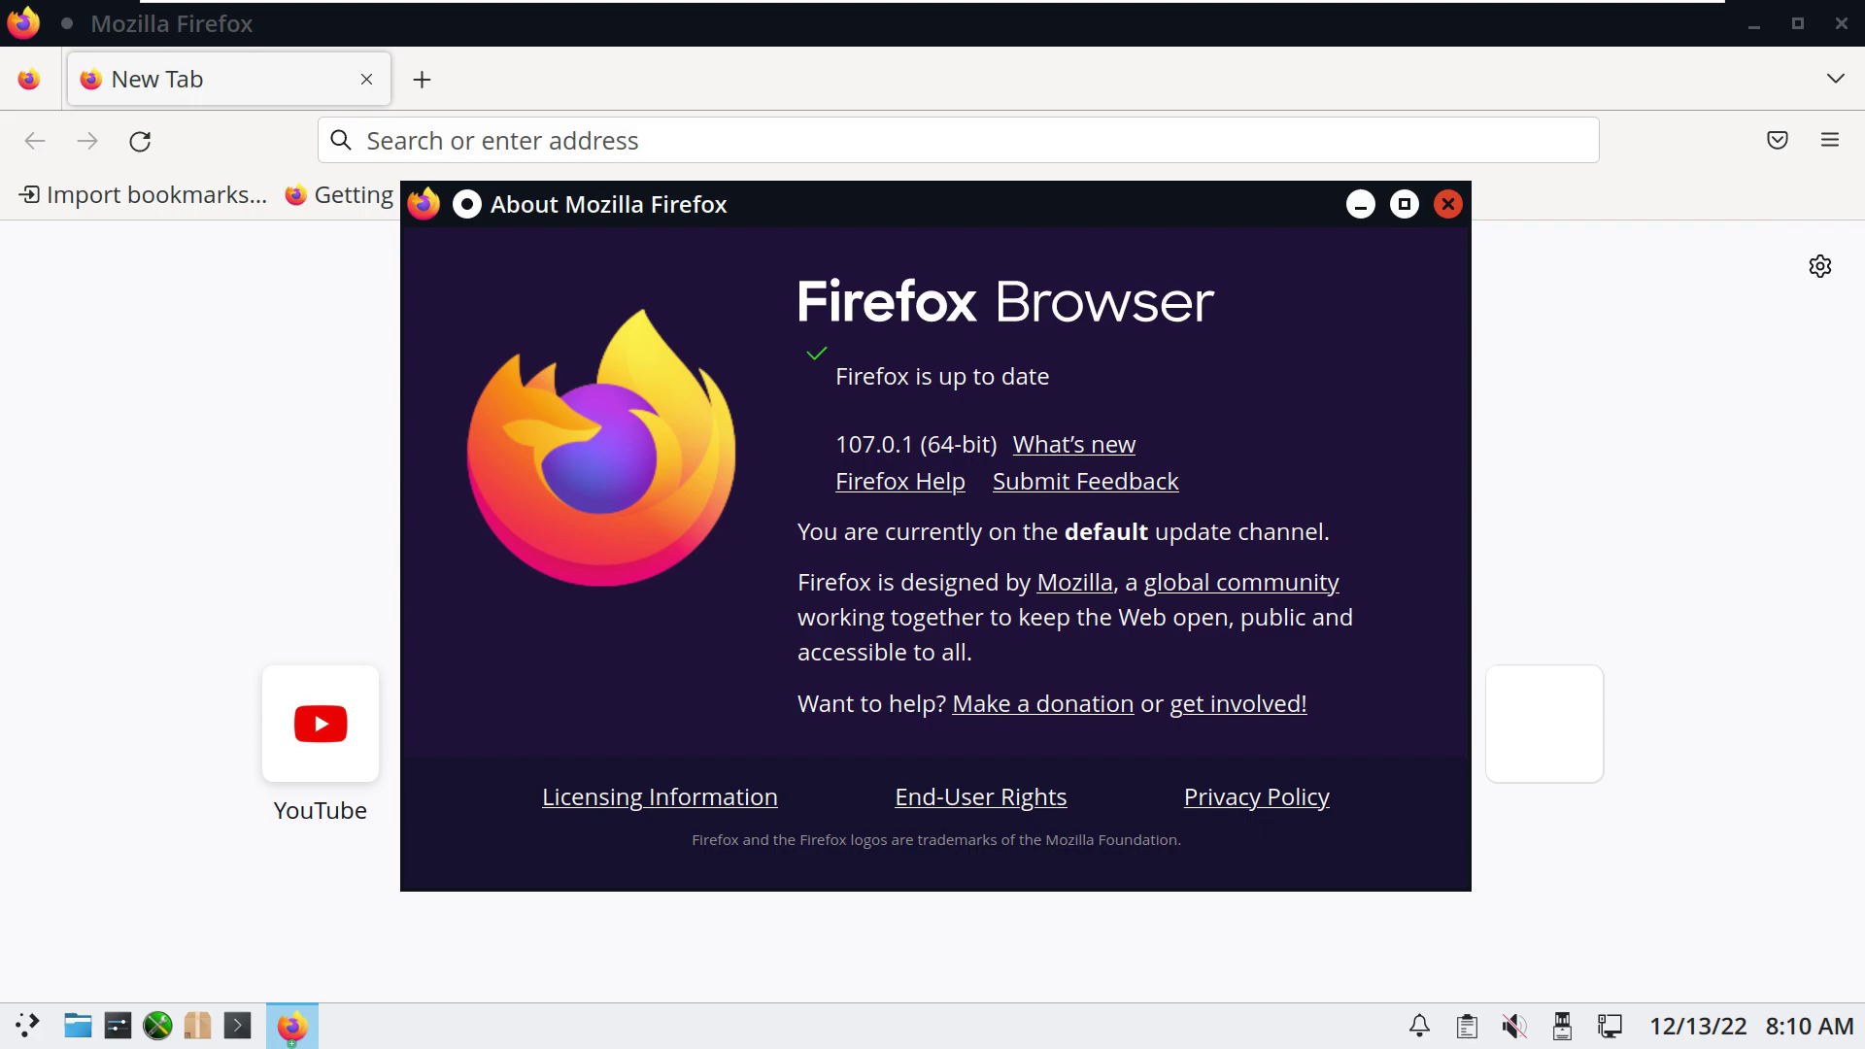
click(1447, 204)
Step: Search the web for pclinuxos and open the PCLinuxOS website from the results
click(957, 140)
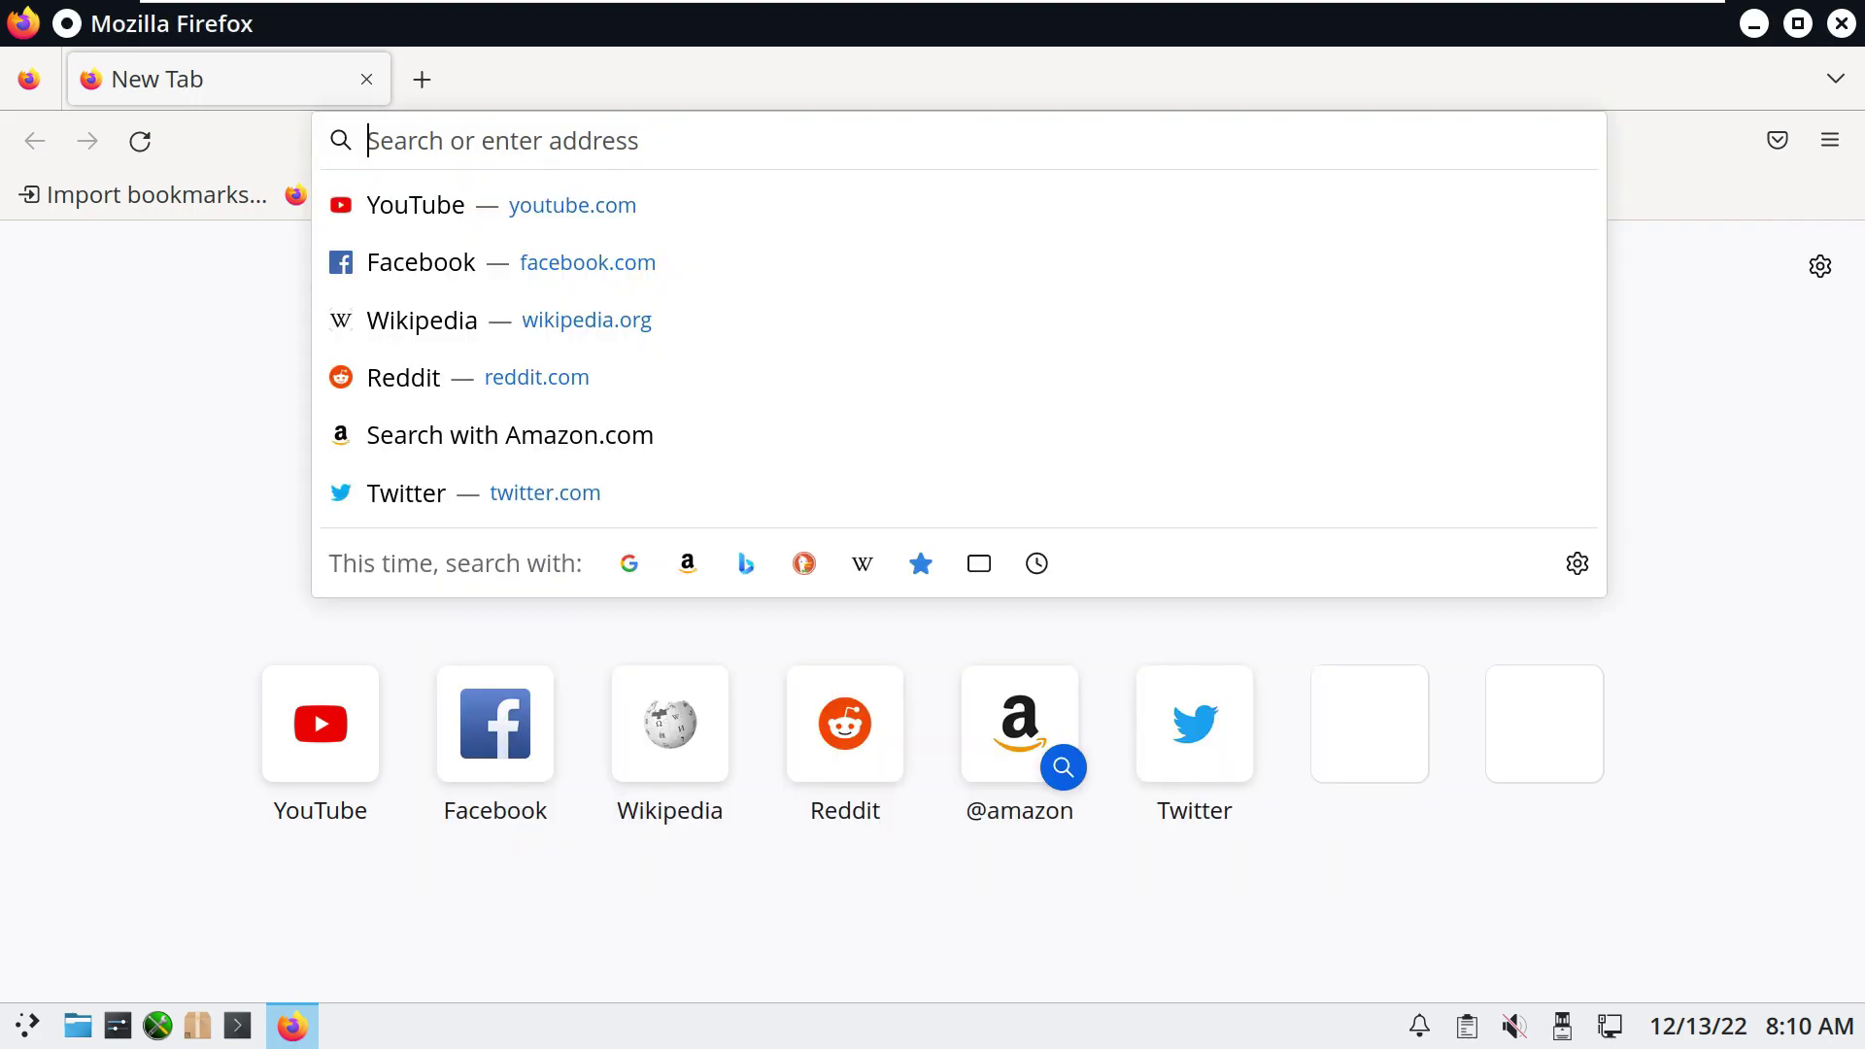
text(pcl)
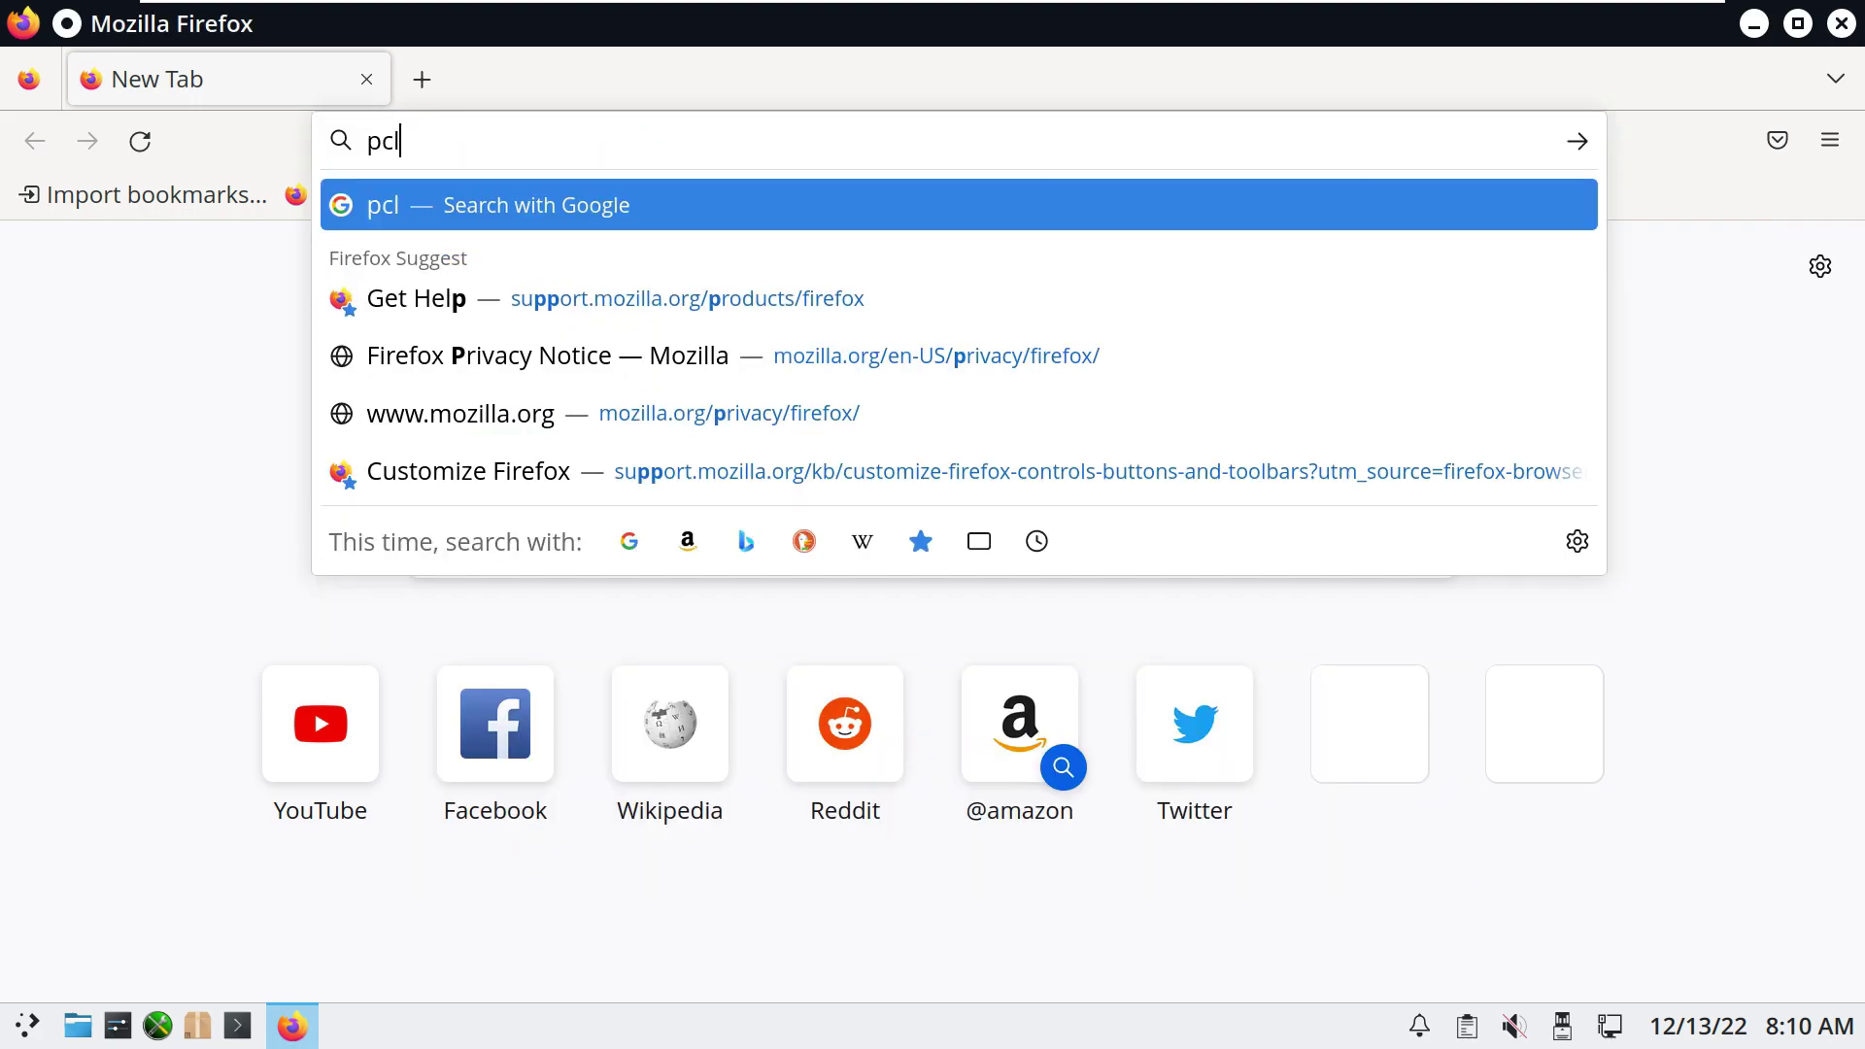
text(inuxos)
key(Return)
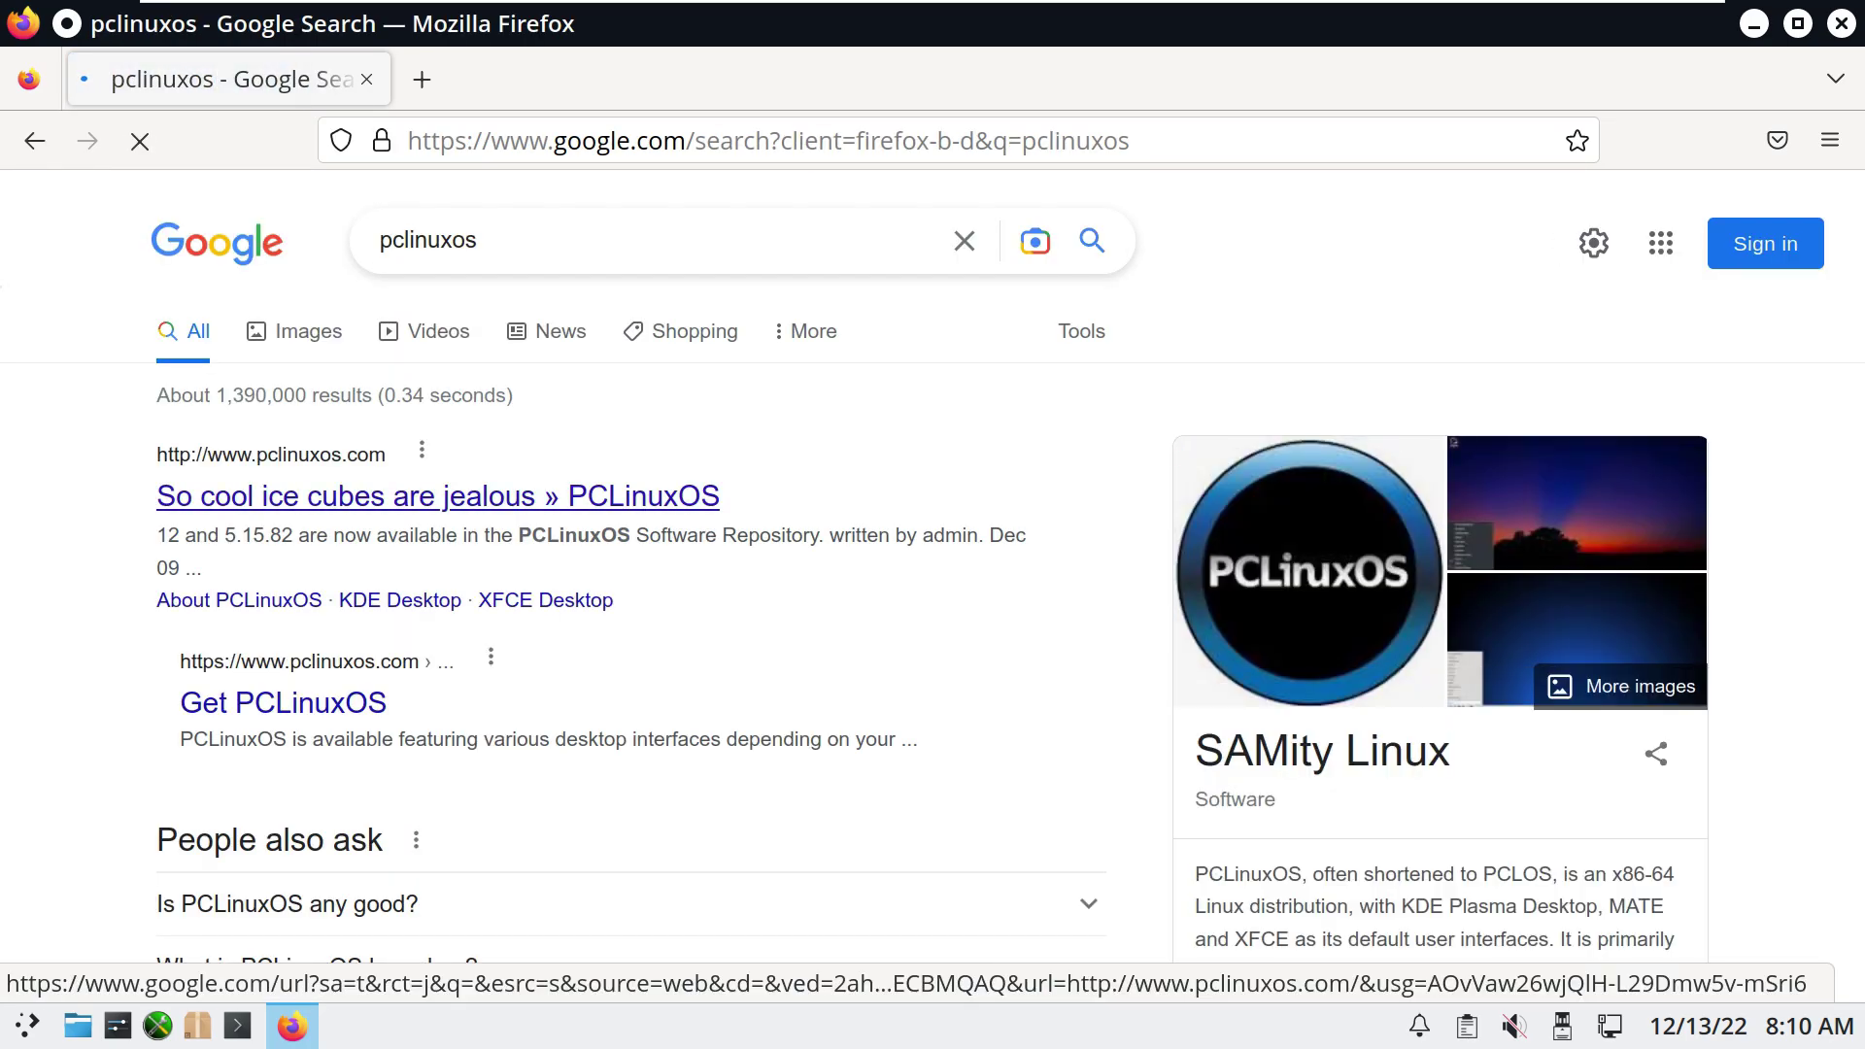
click(437, 496)
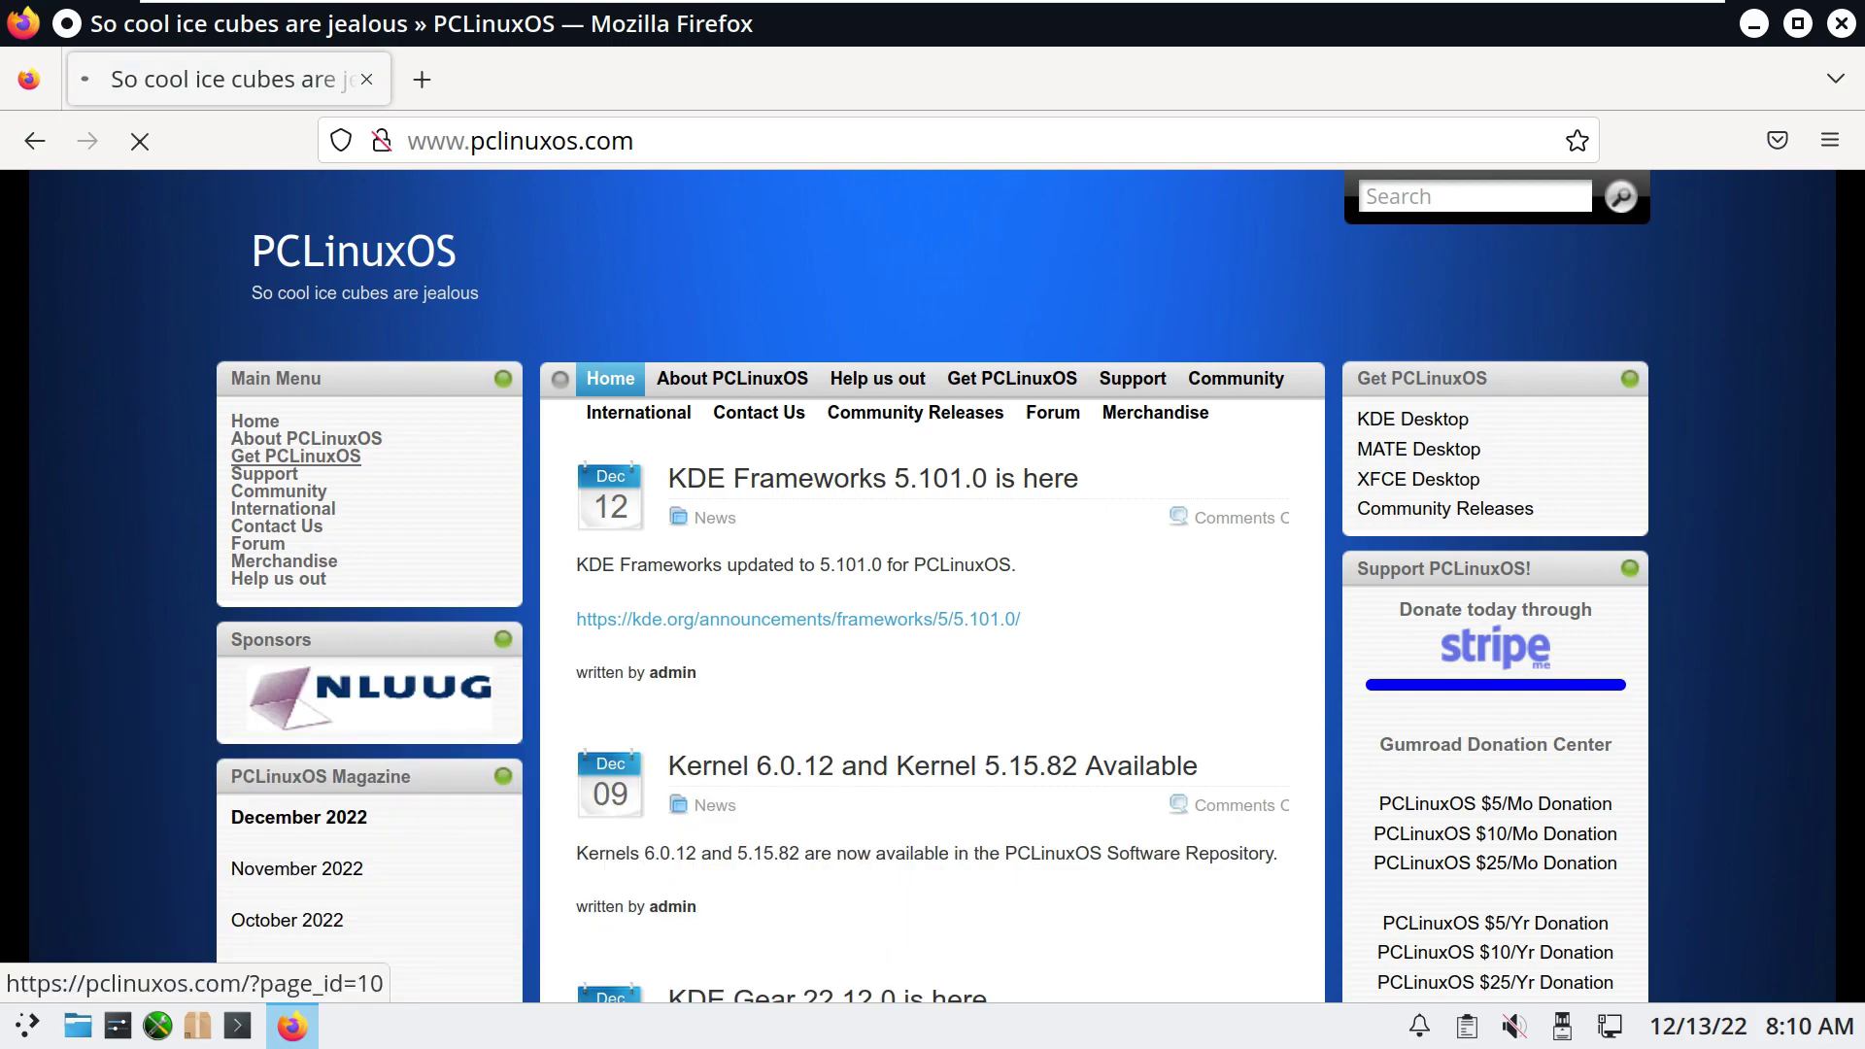
Step: Go to the site's Get PCLinuxOS page and open the KDE Desktop edition
click(295, 455)
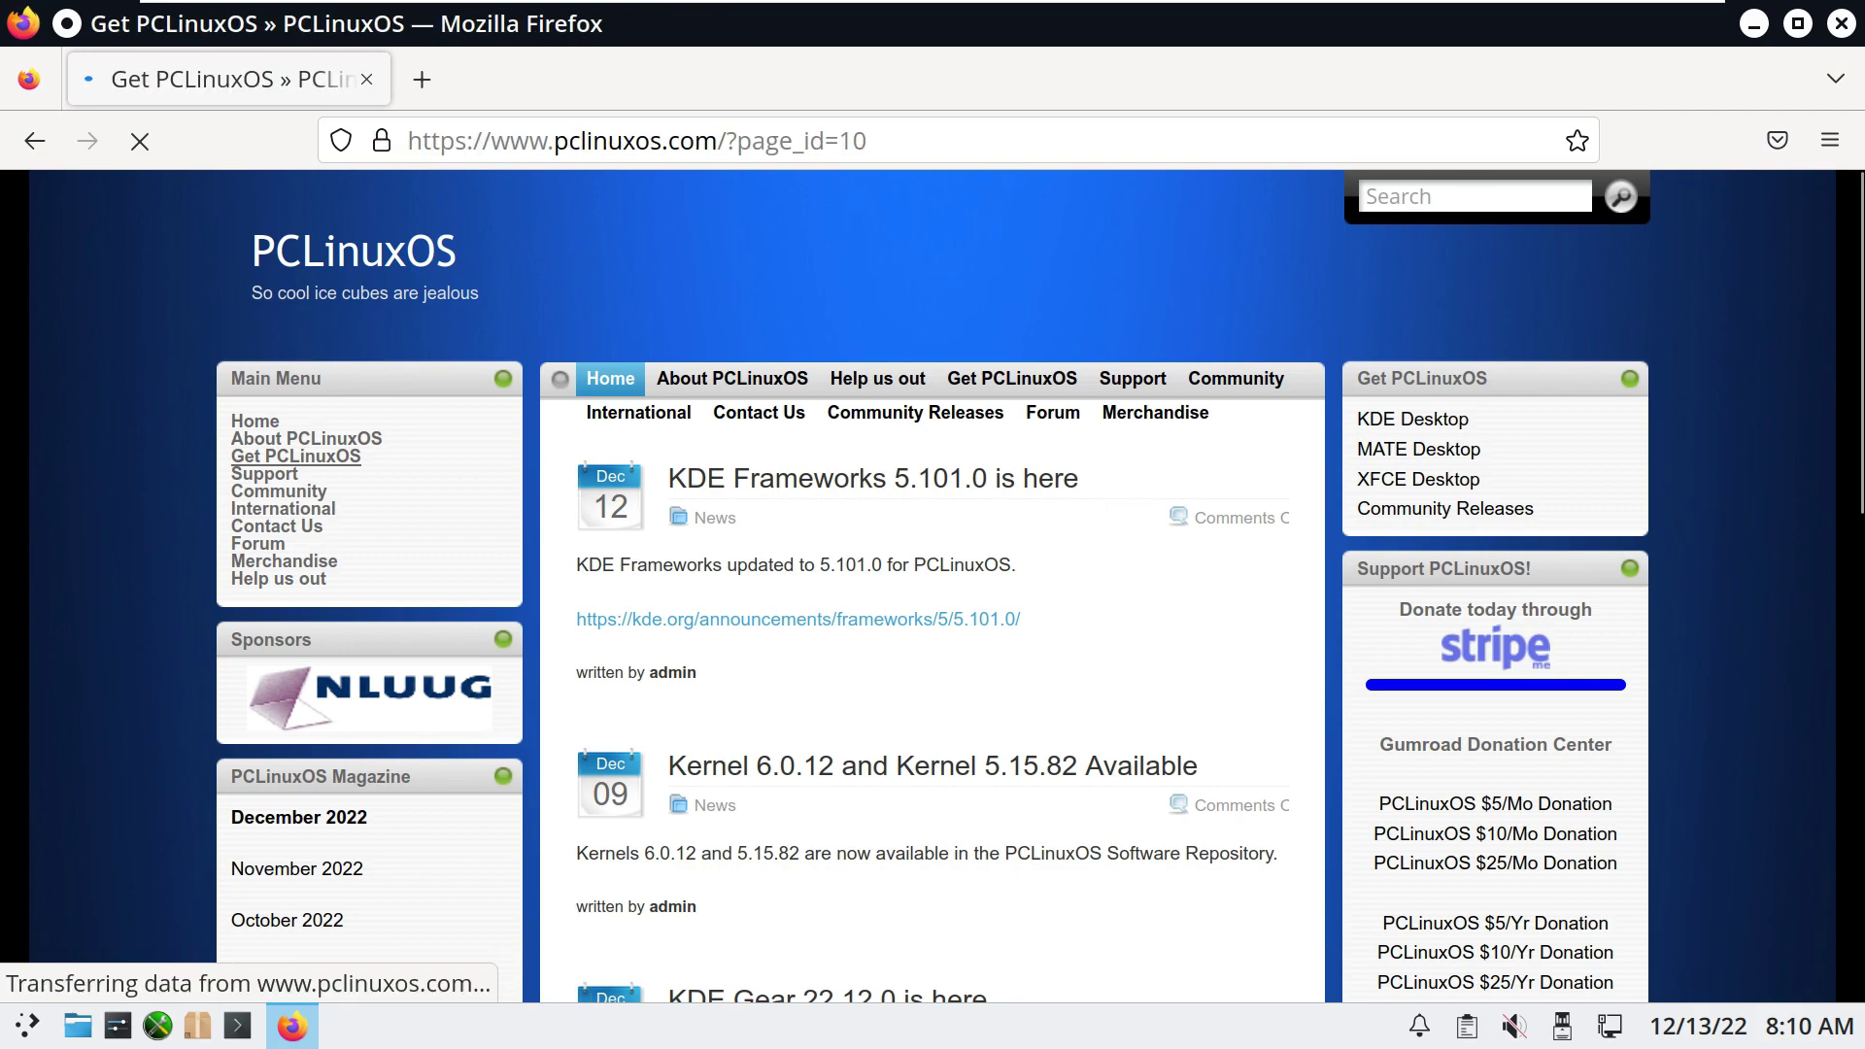
scroll(295, 455, down, 2)
scroll(933, 586, up, 2)
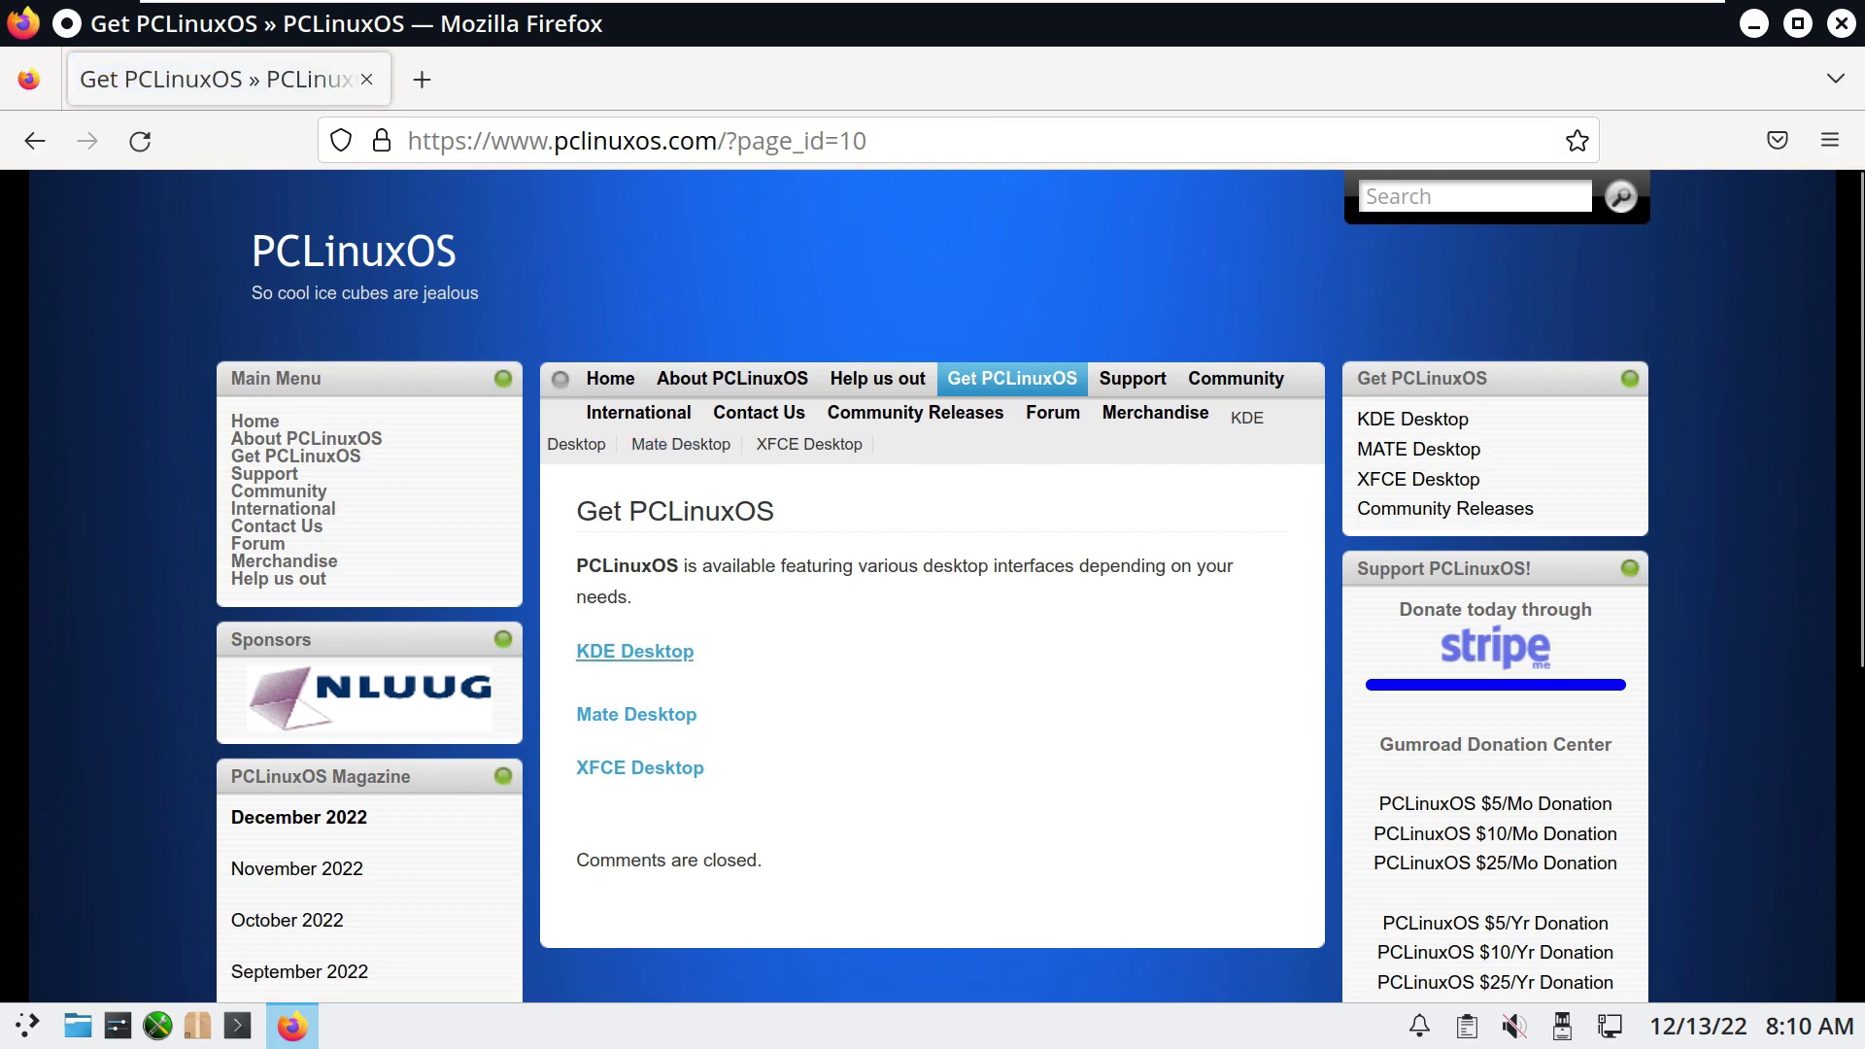
click(634, 651)
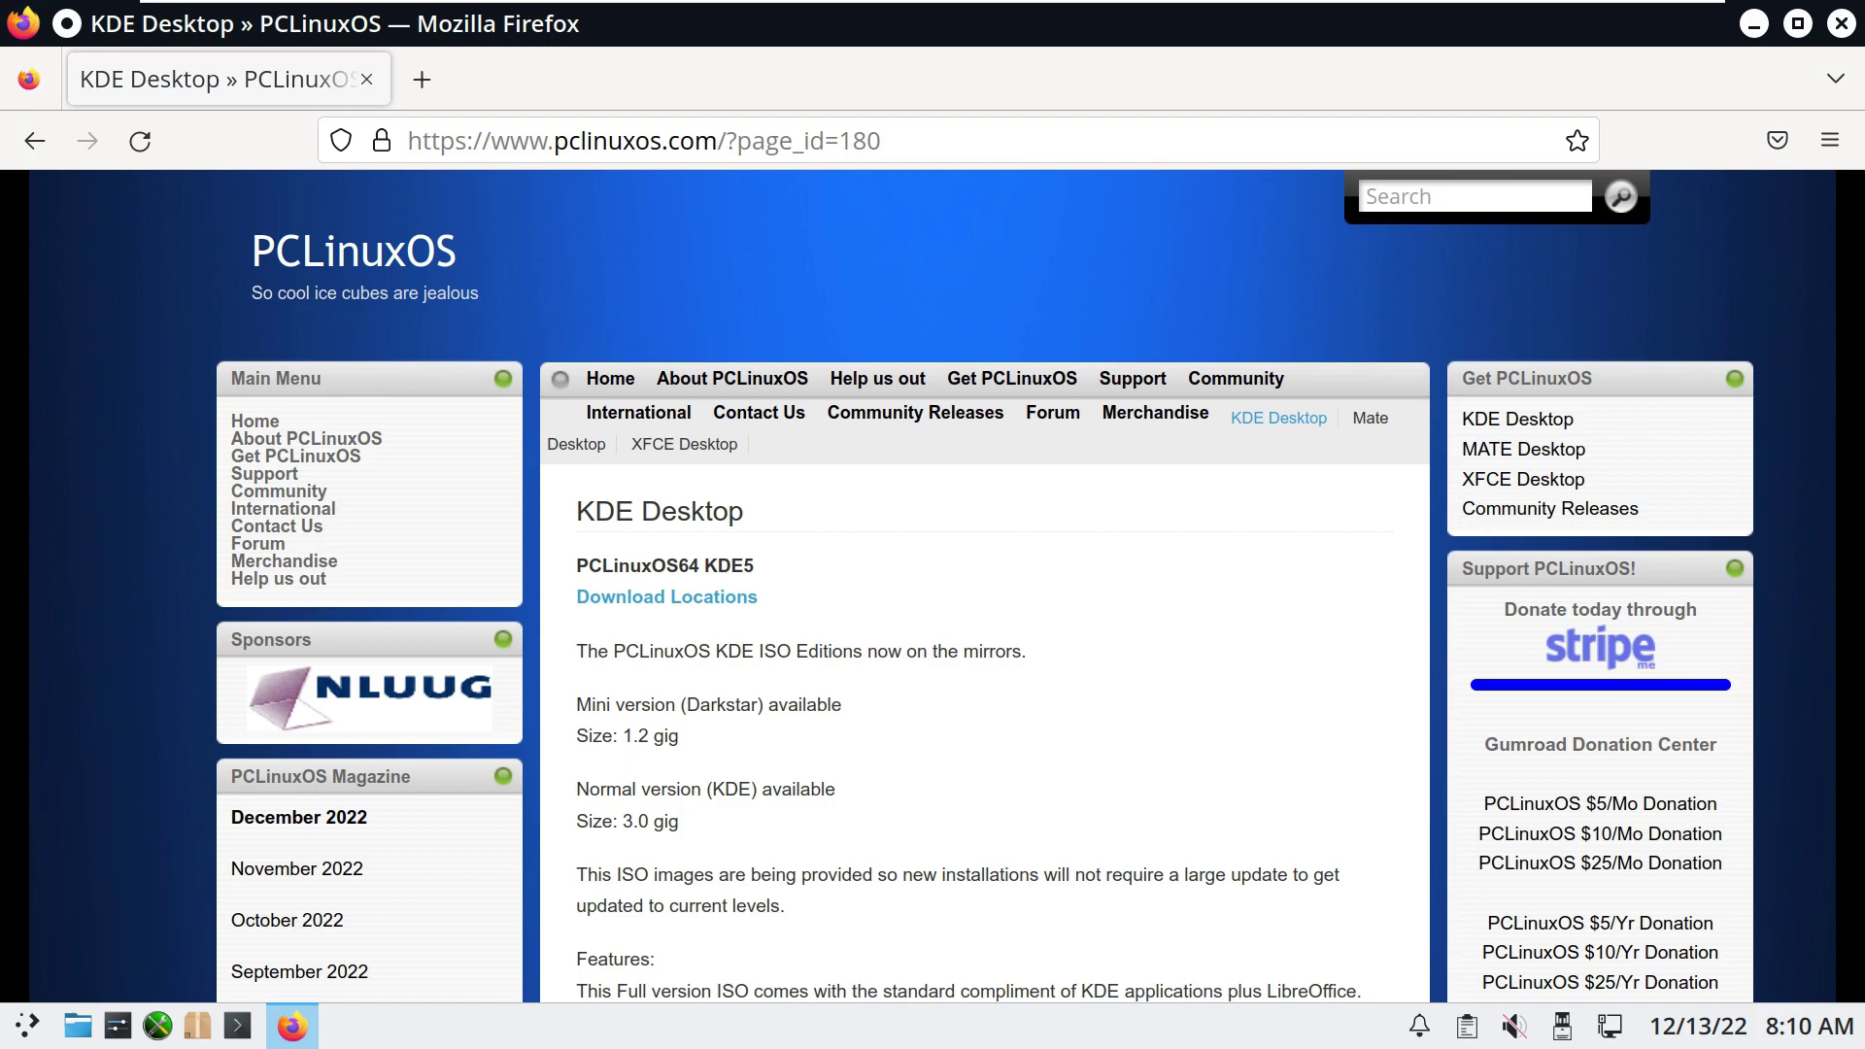
Step: Look through the KDE Desktop page to the ISO download mirrors and open the USA mirror
scroll(932, 585, down, 4)
scroll(932, 585, down, 15)
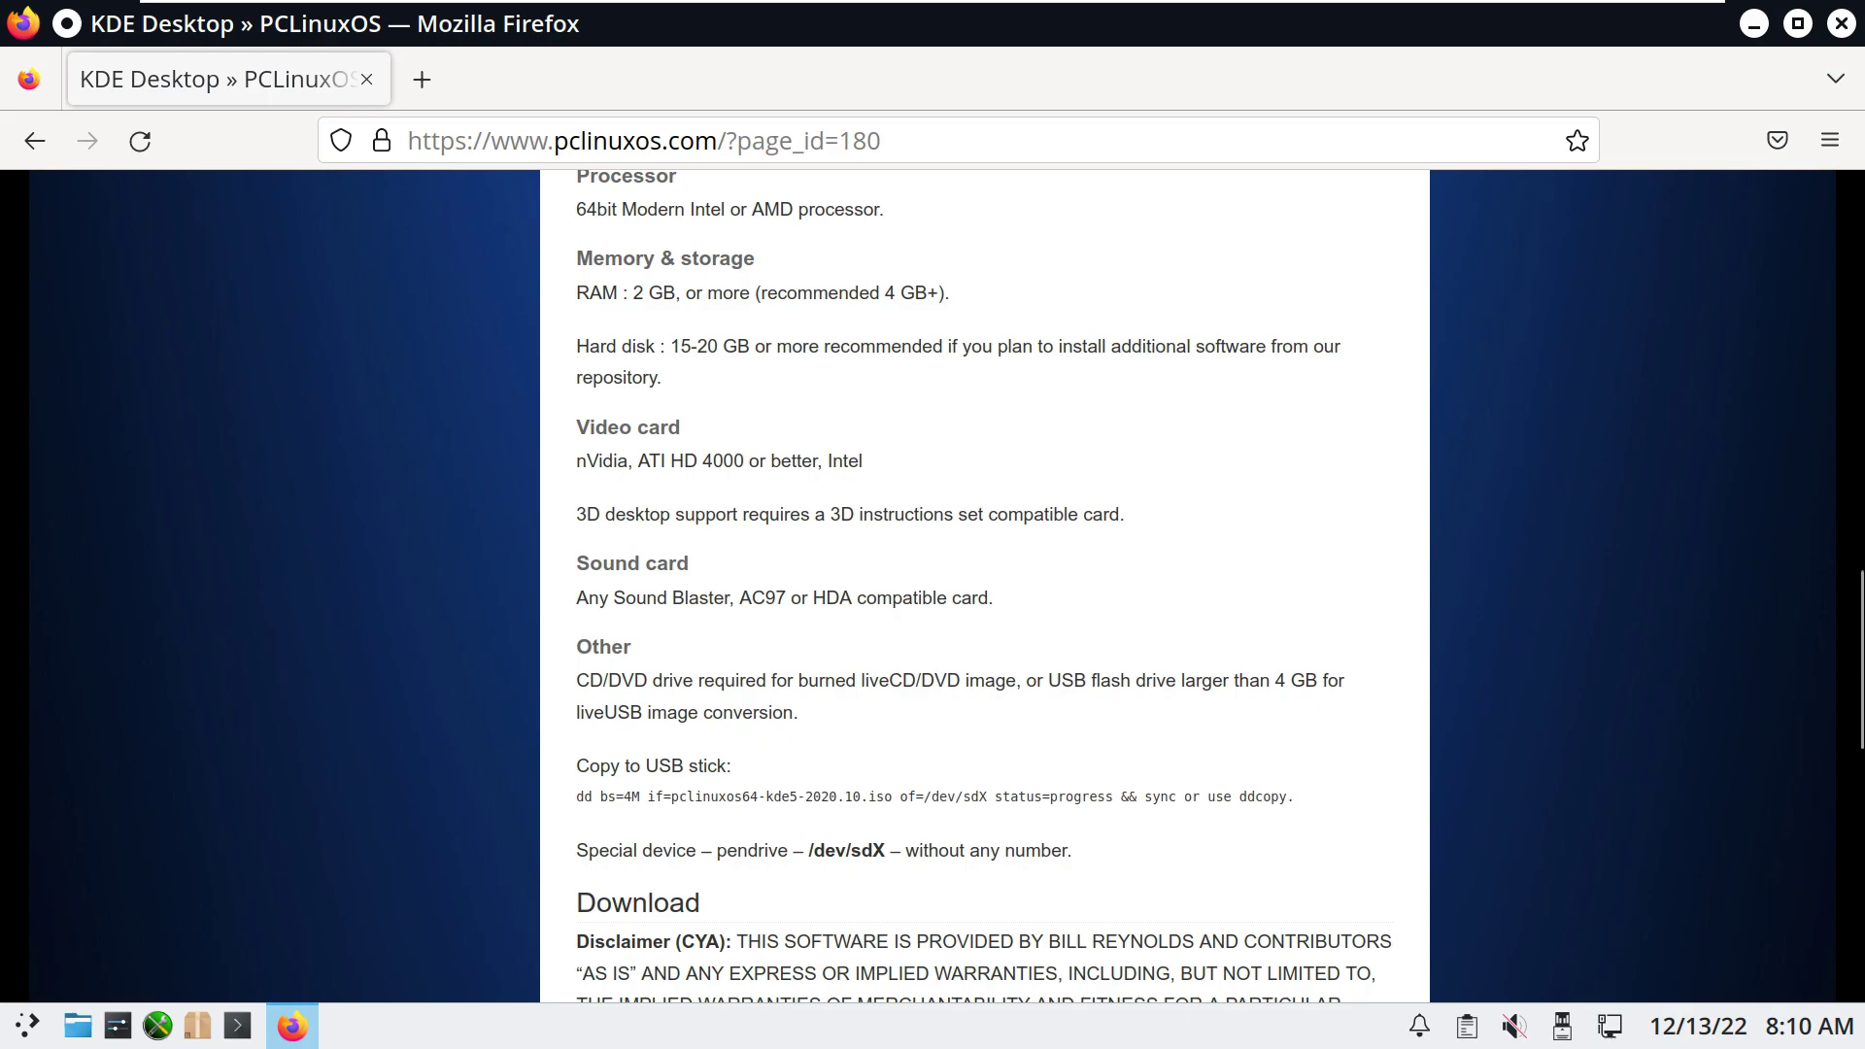
scroll(932, 586, down, 10)
scroll(933, 585, down, 2)
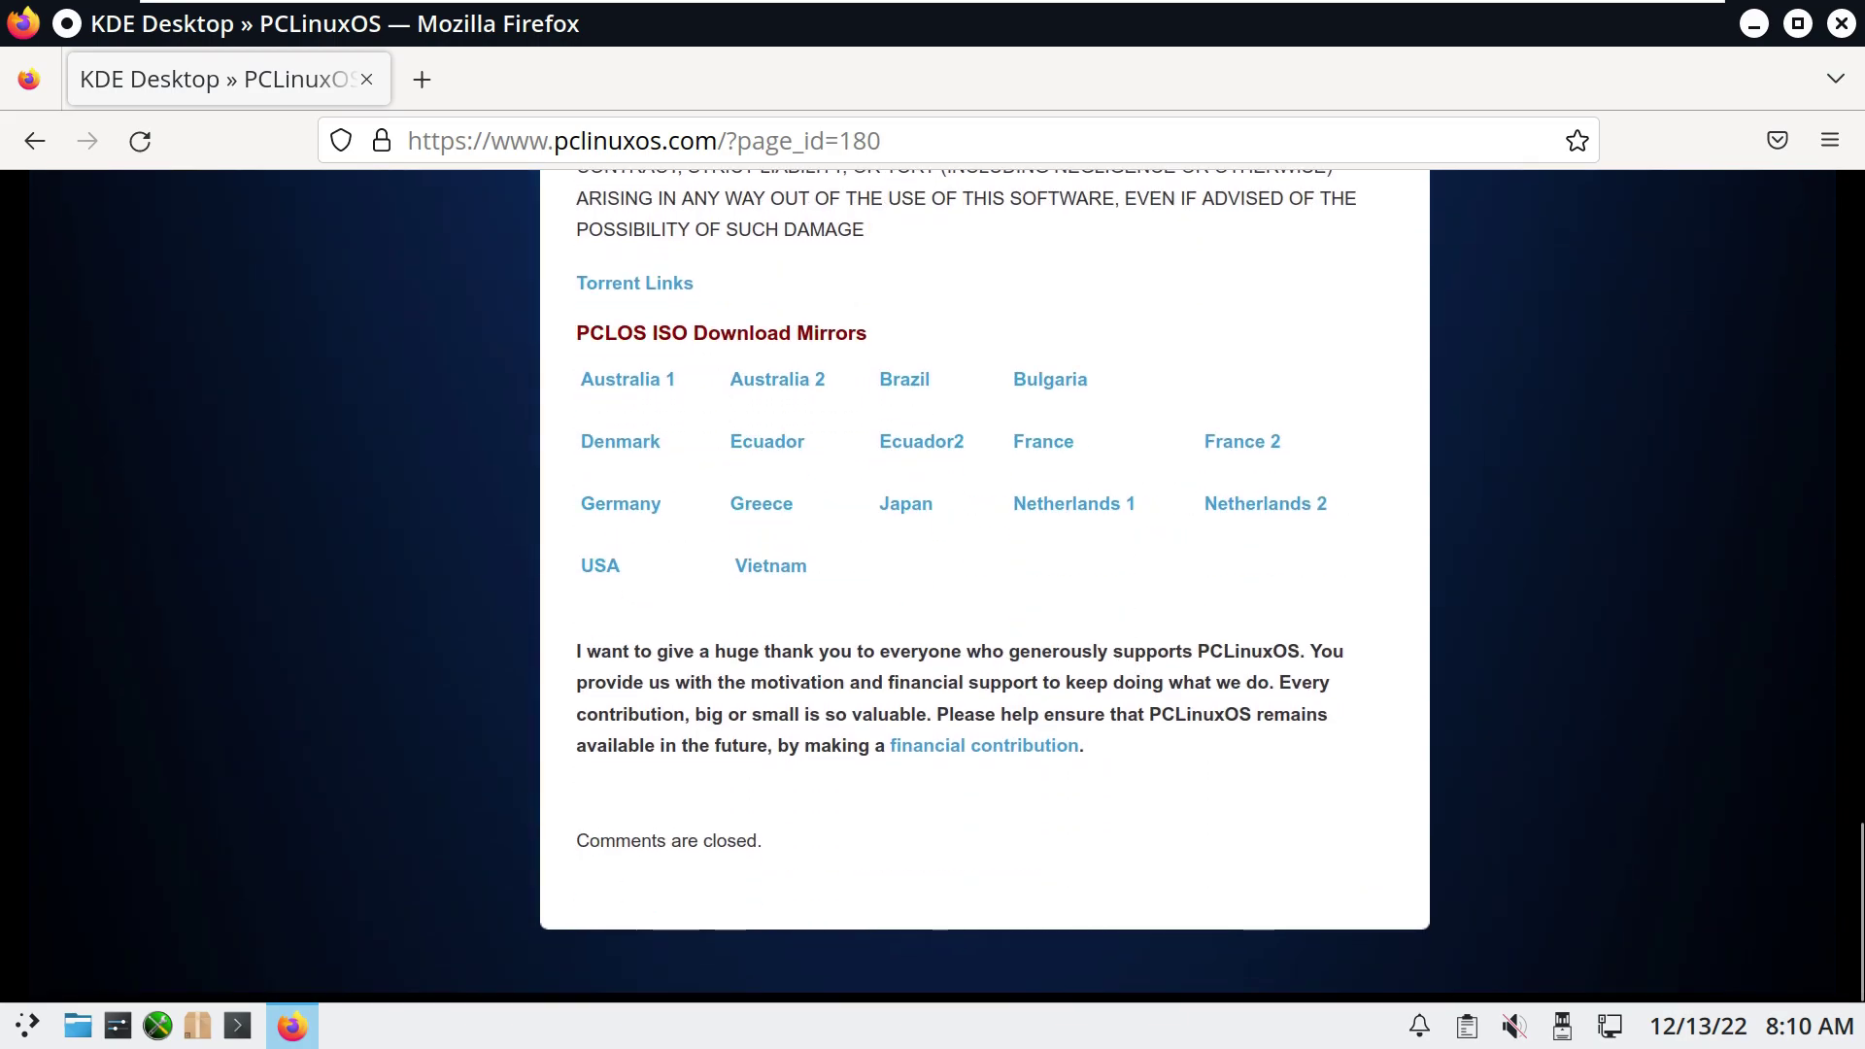
click(599, 565)
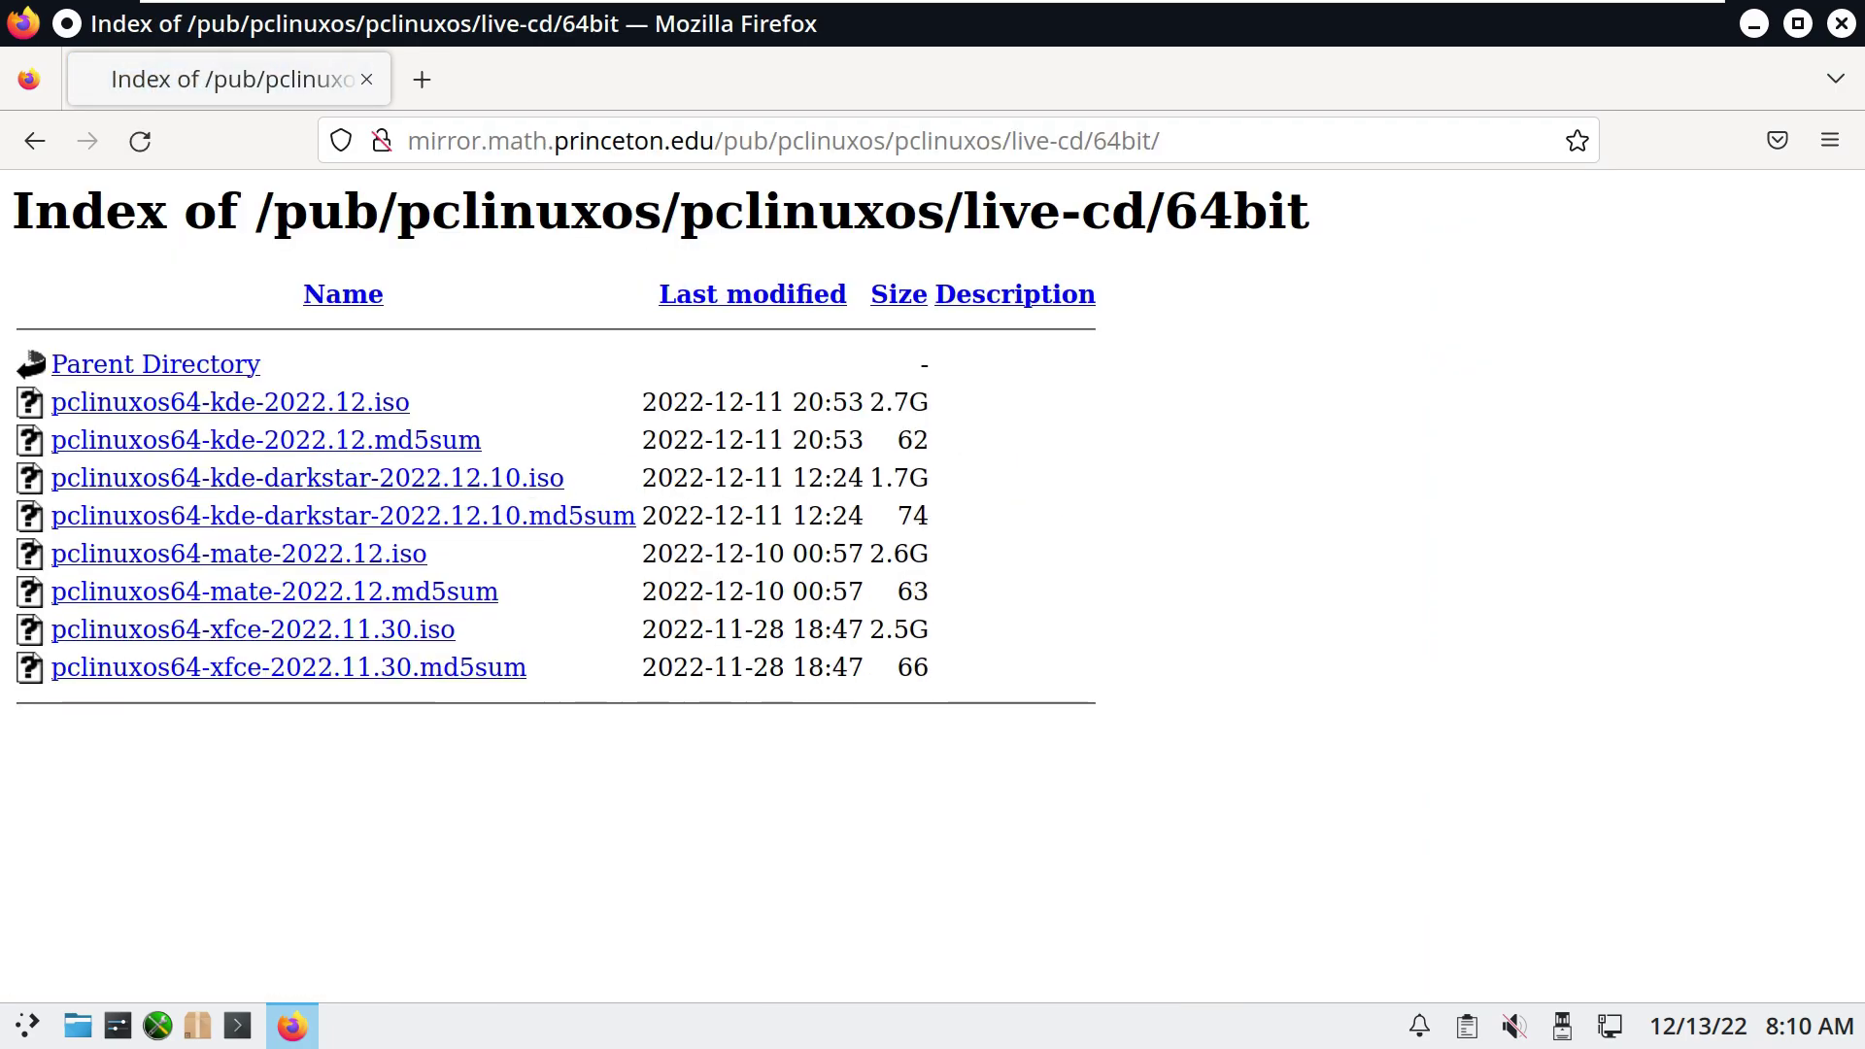
Step: Start downloading pclinuxos64-mate-2022.12.iso and cancel the download
click(180, 553)
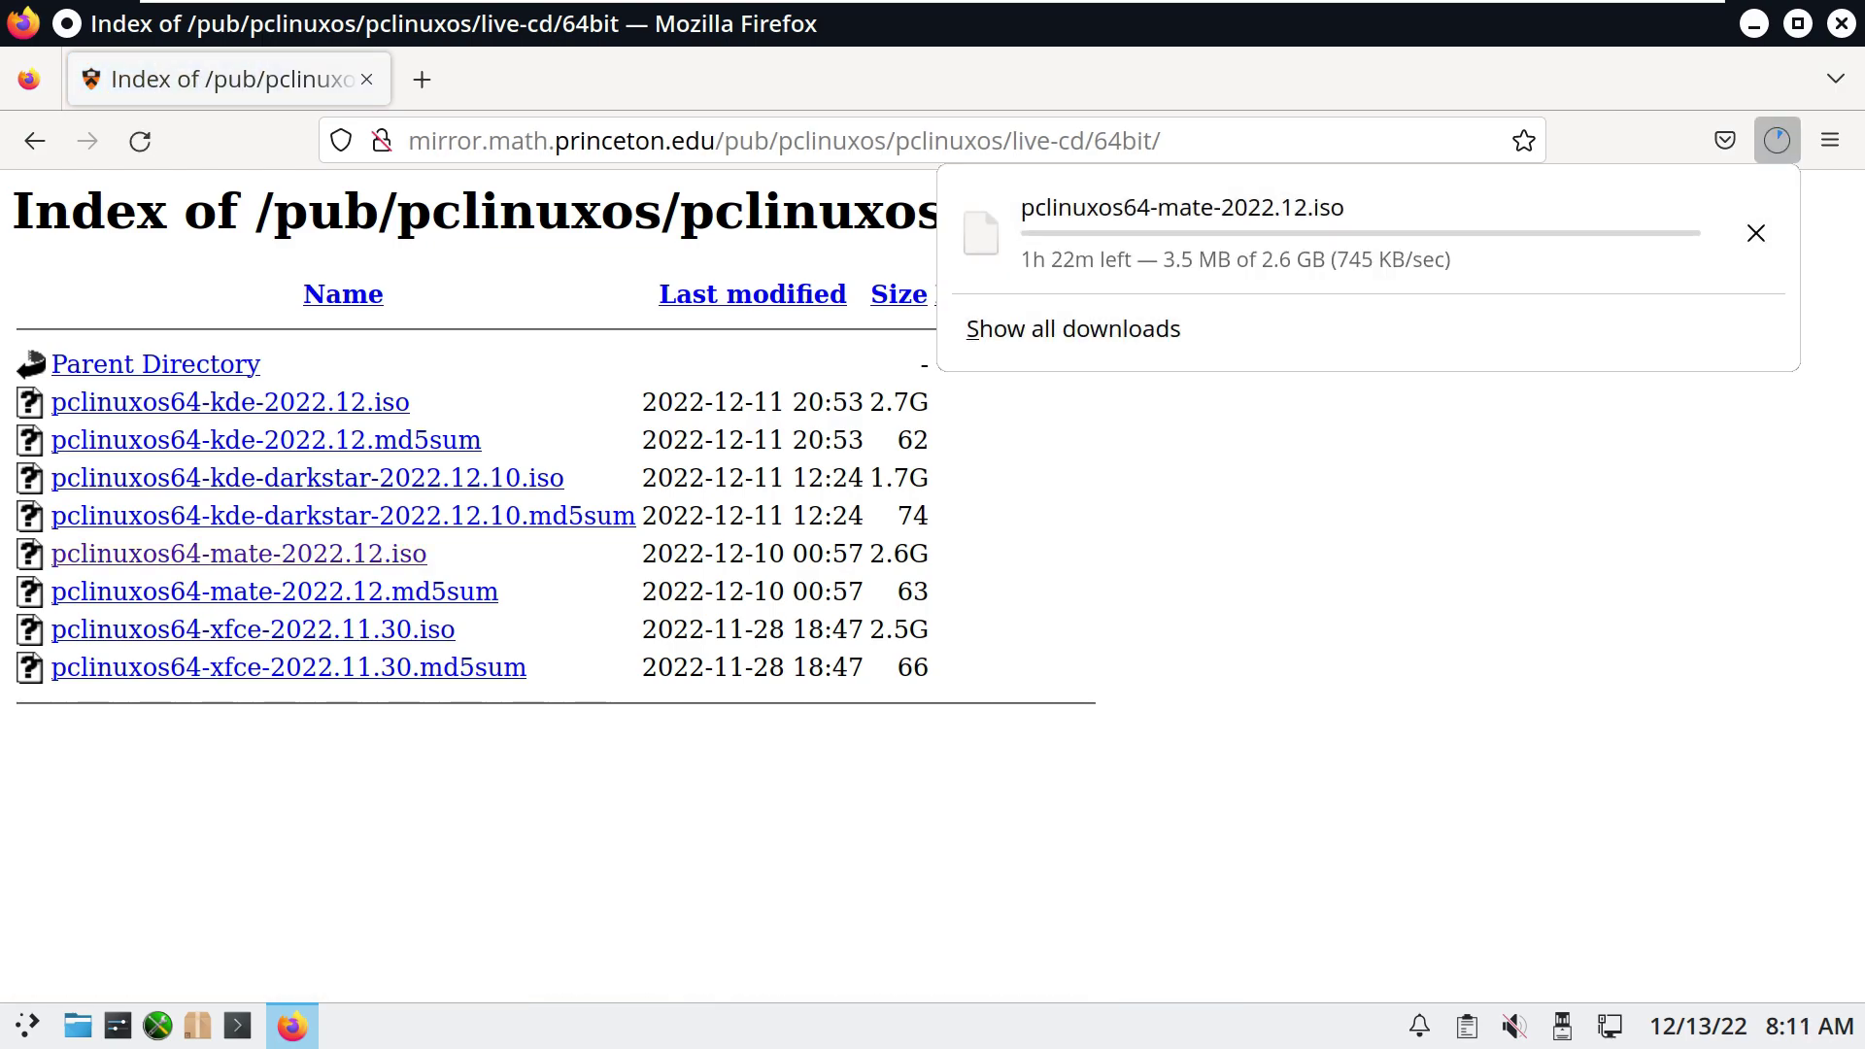
click(1755, 233)
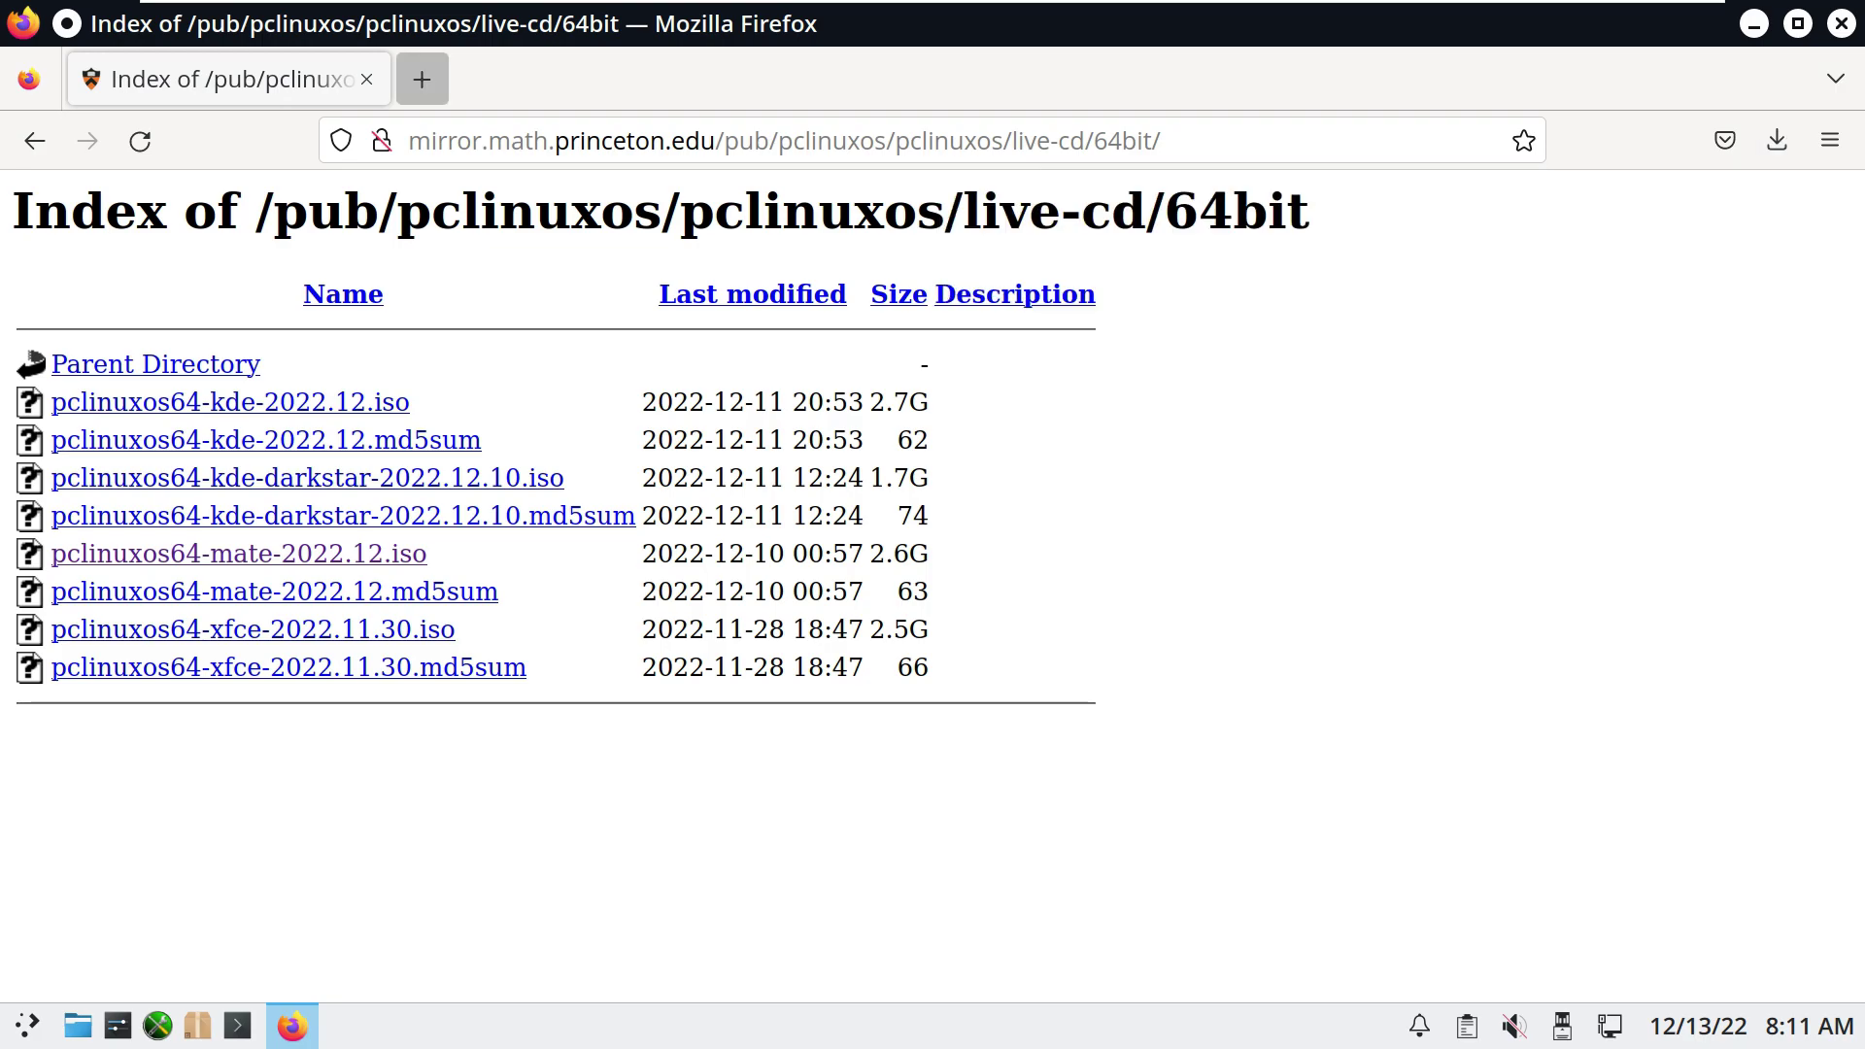
Step: Replace the mirror index tab with a new tab and open youtube.com/9to5linux in it
key(ctrl+t)
click(366, 79)
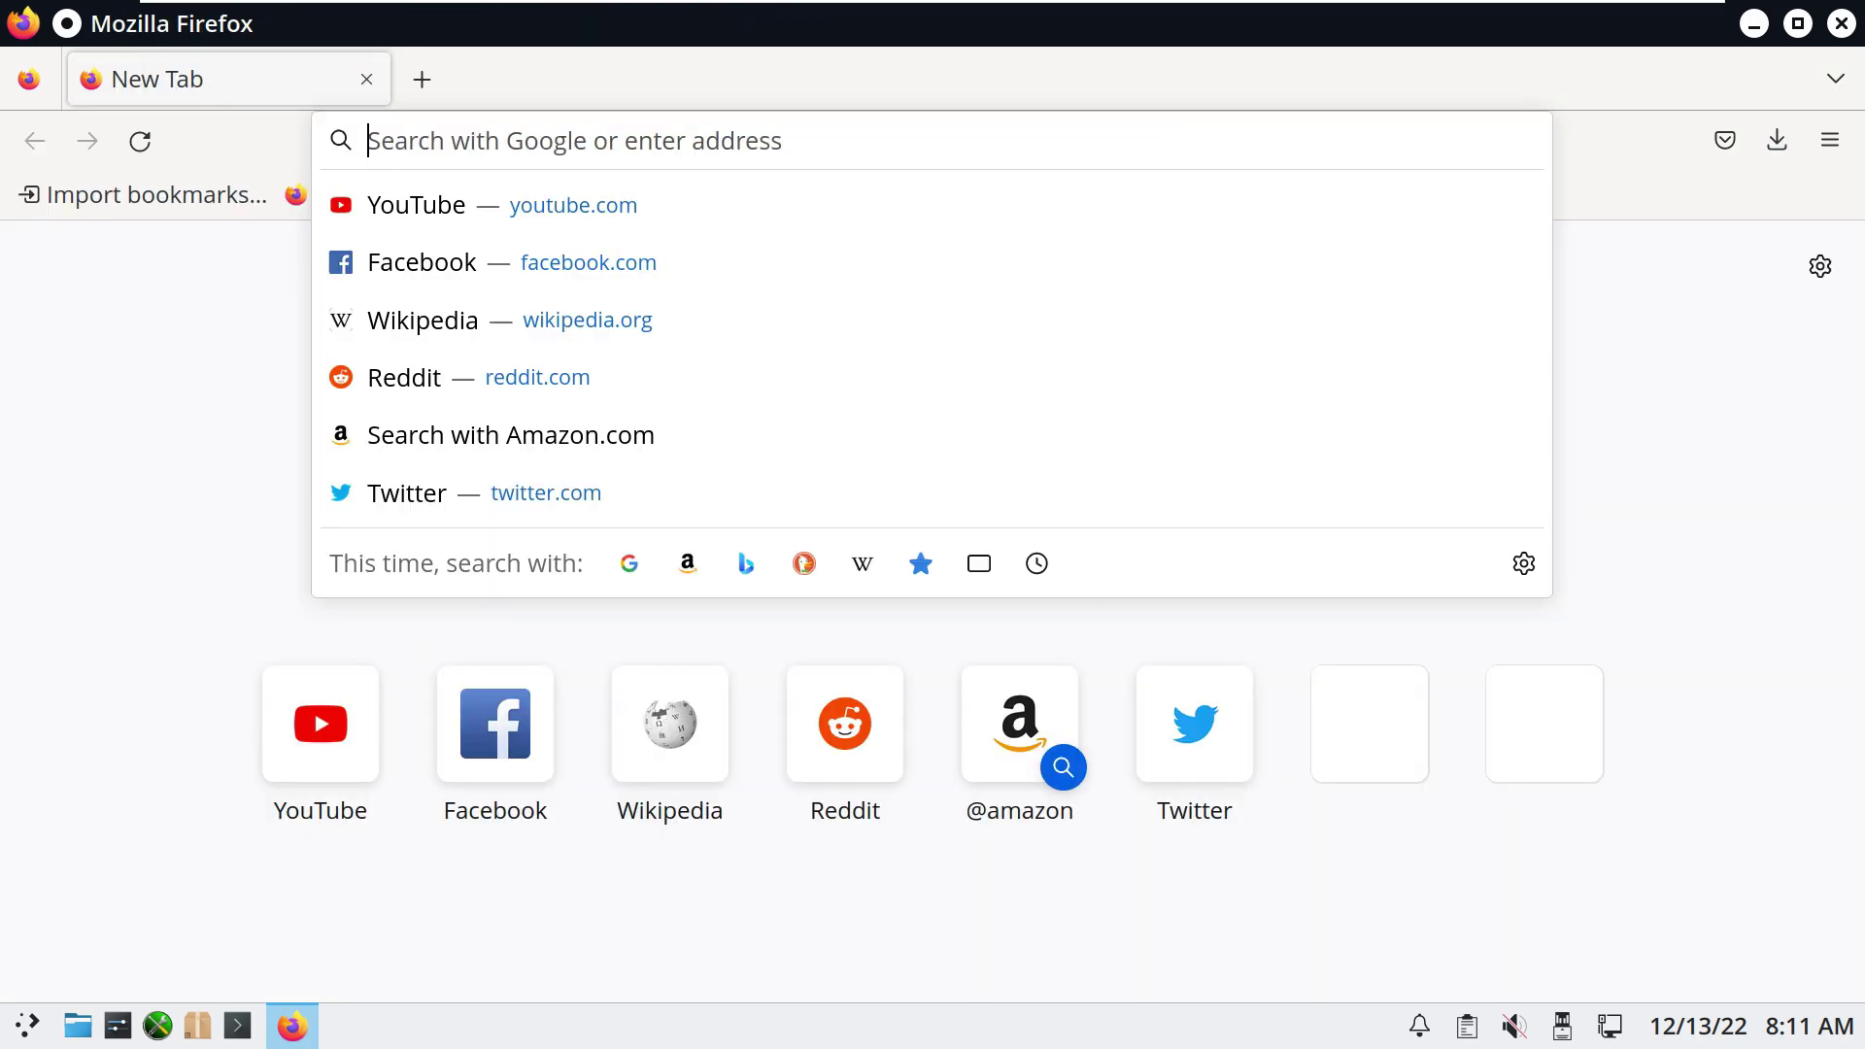
text(youtbe)
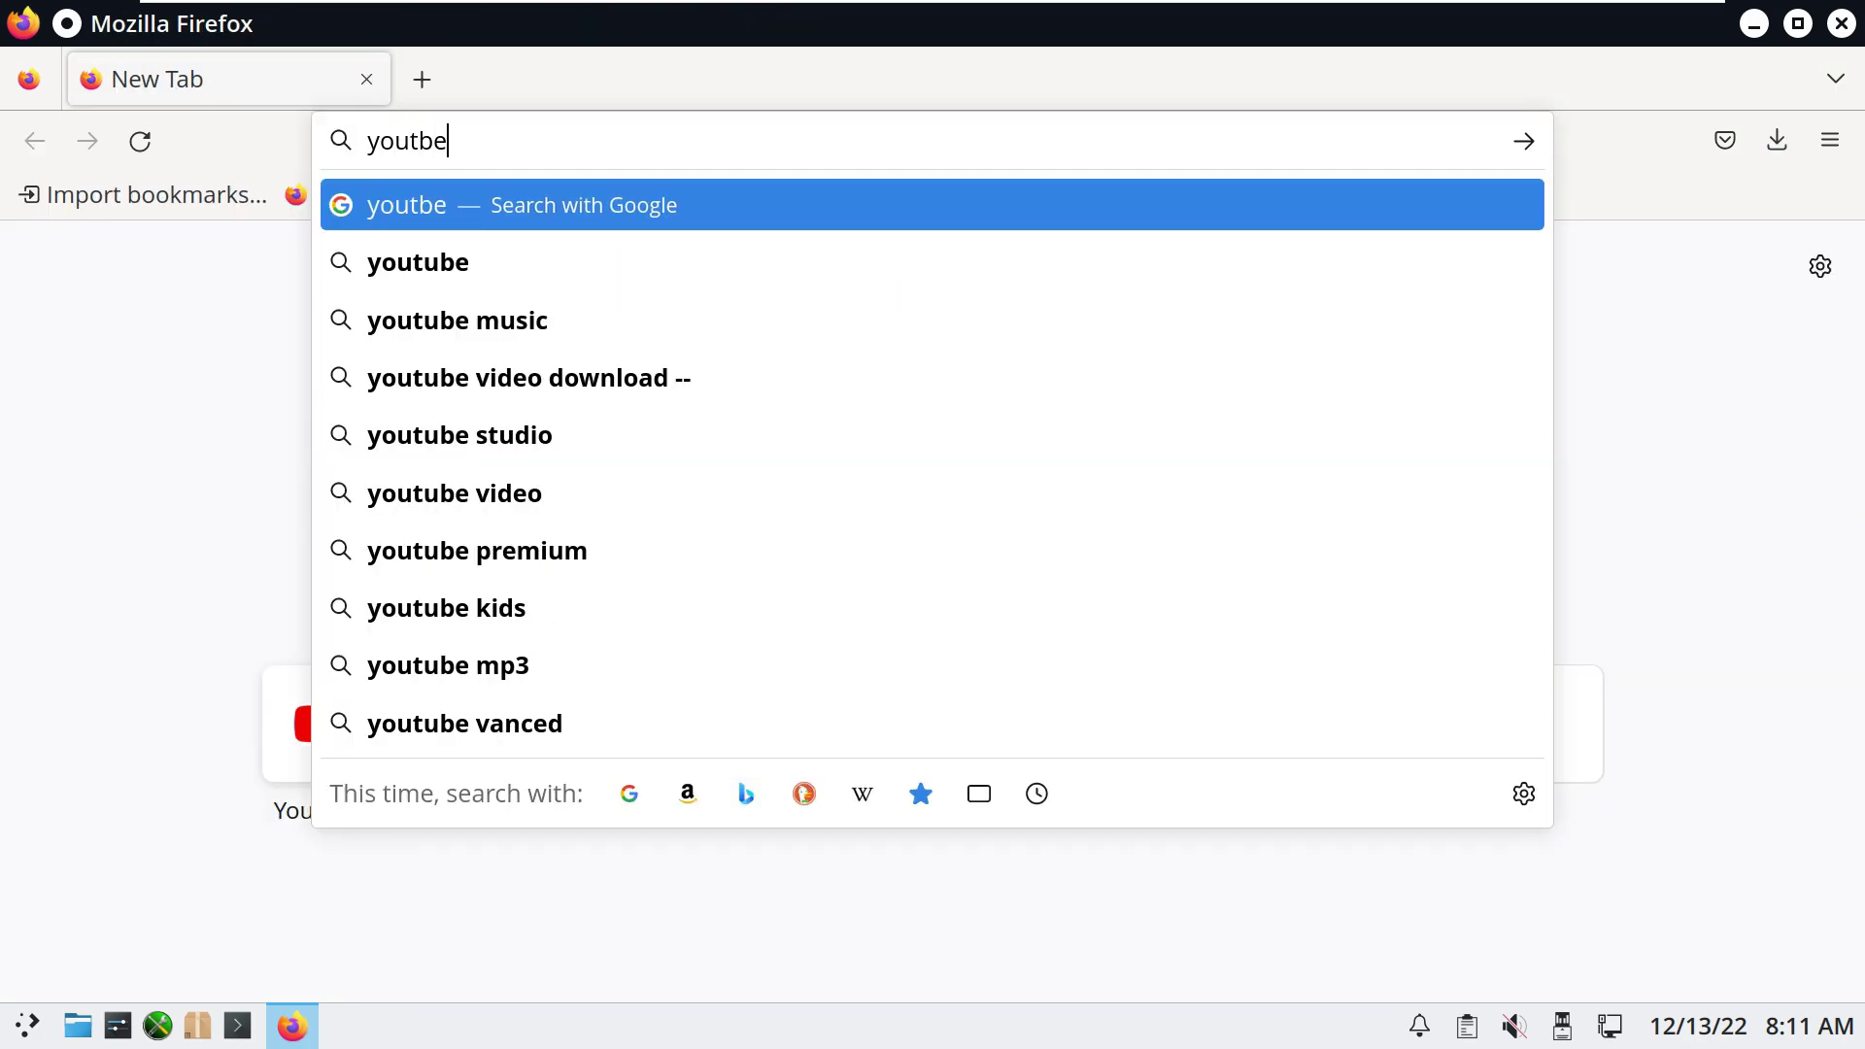
text(.com/)
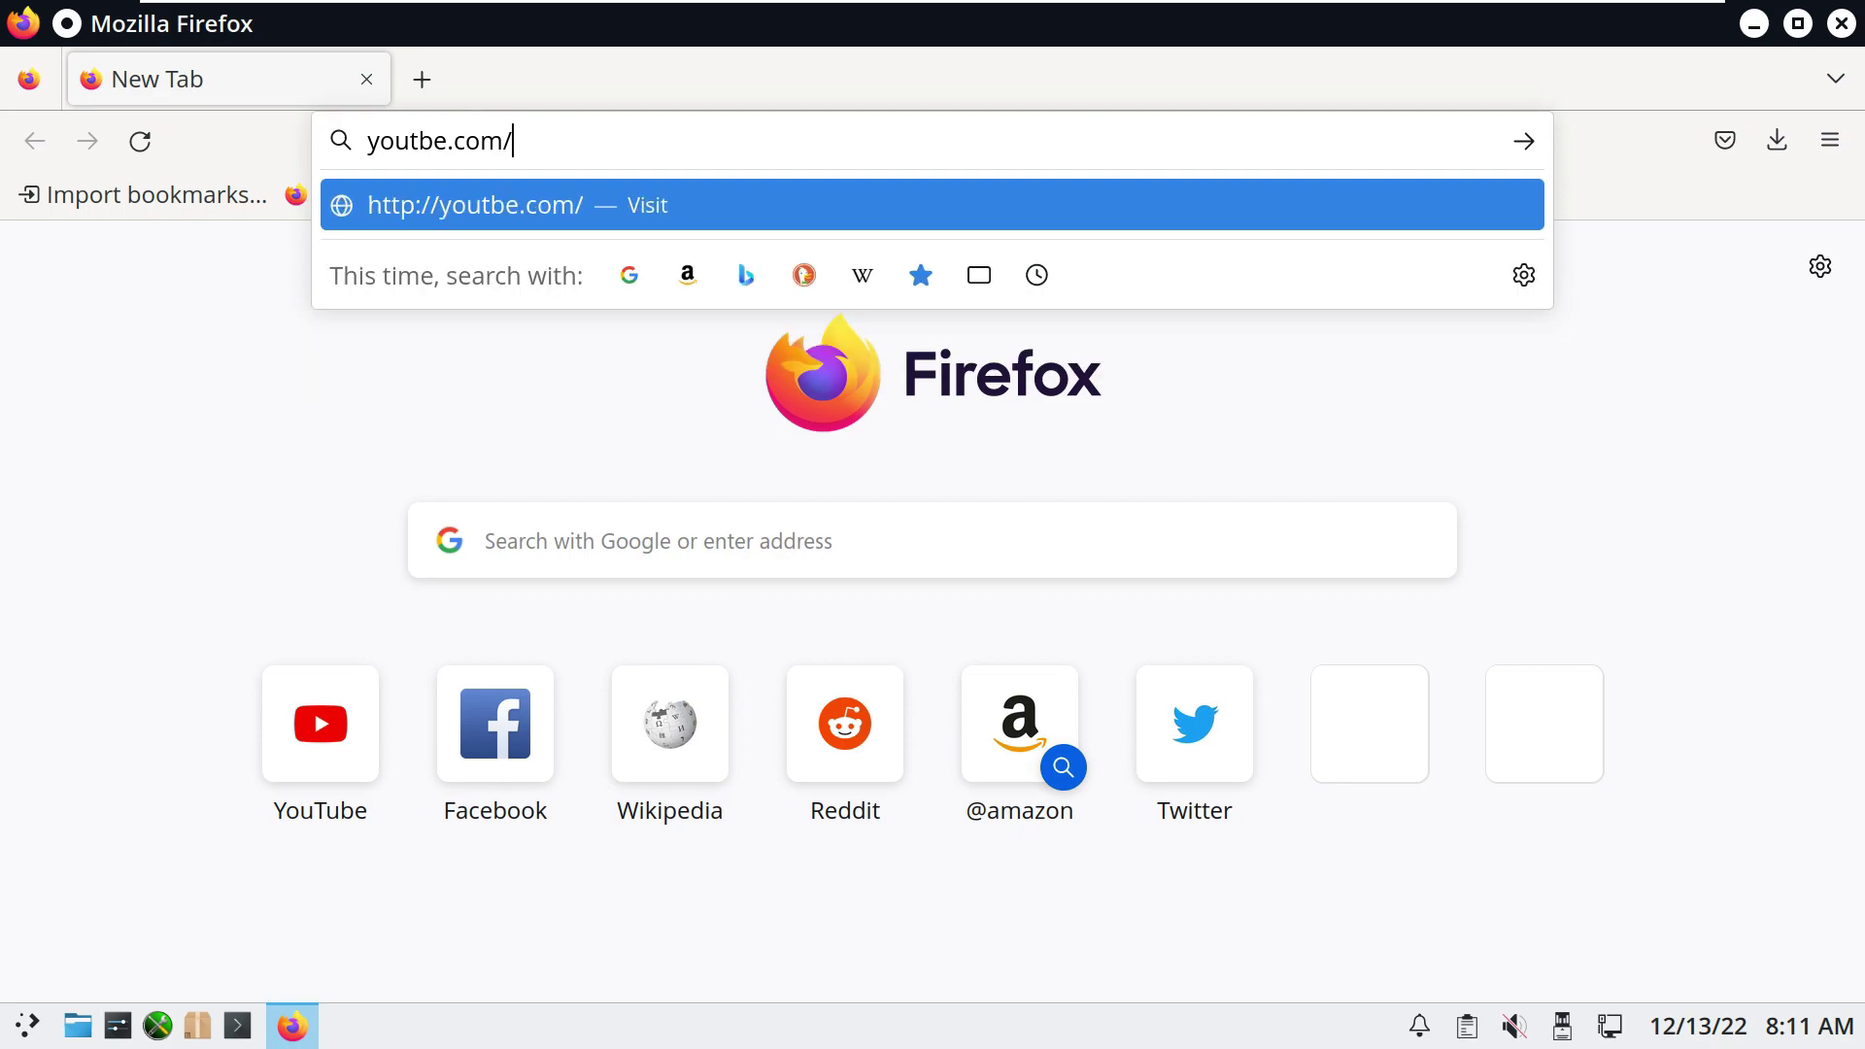
text(u)
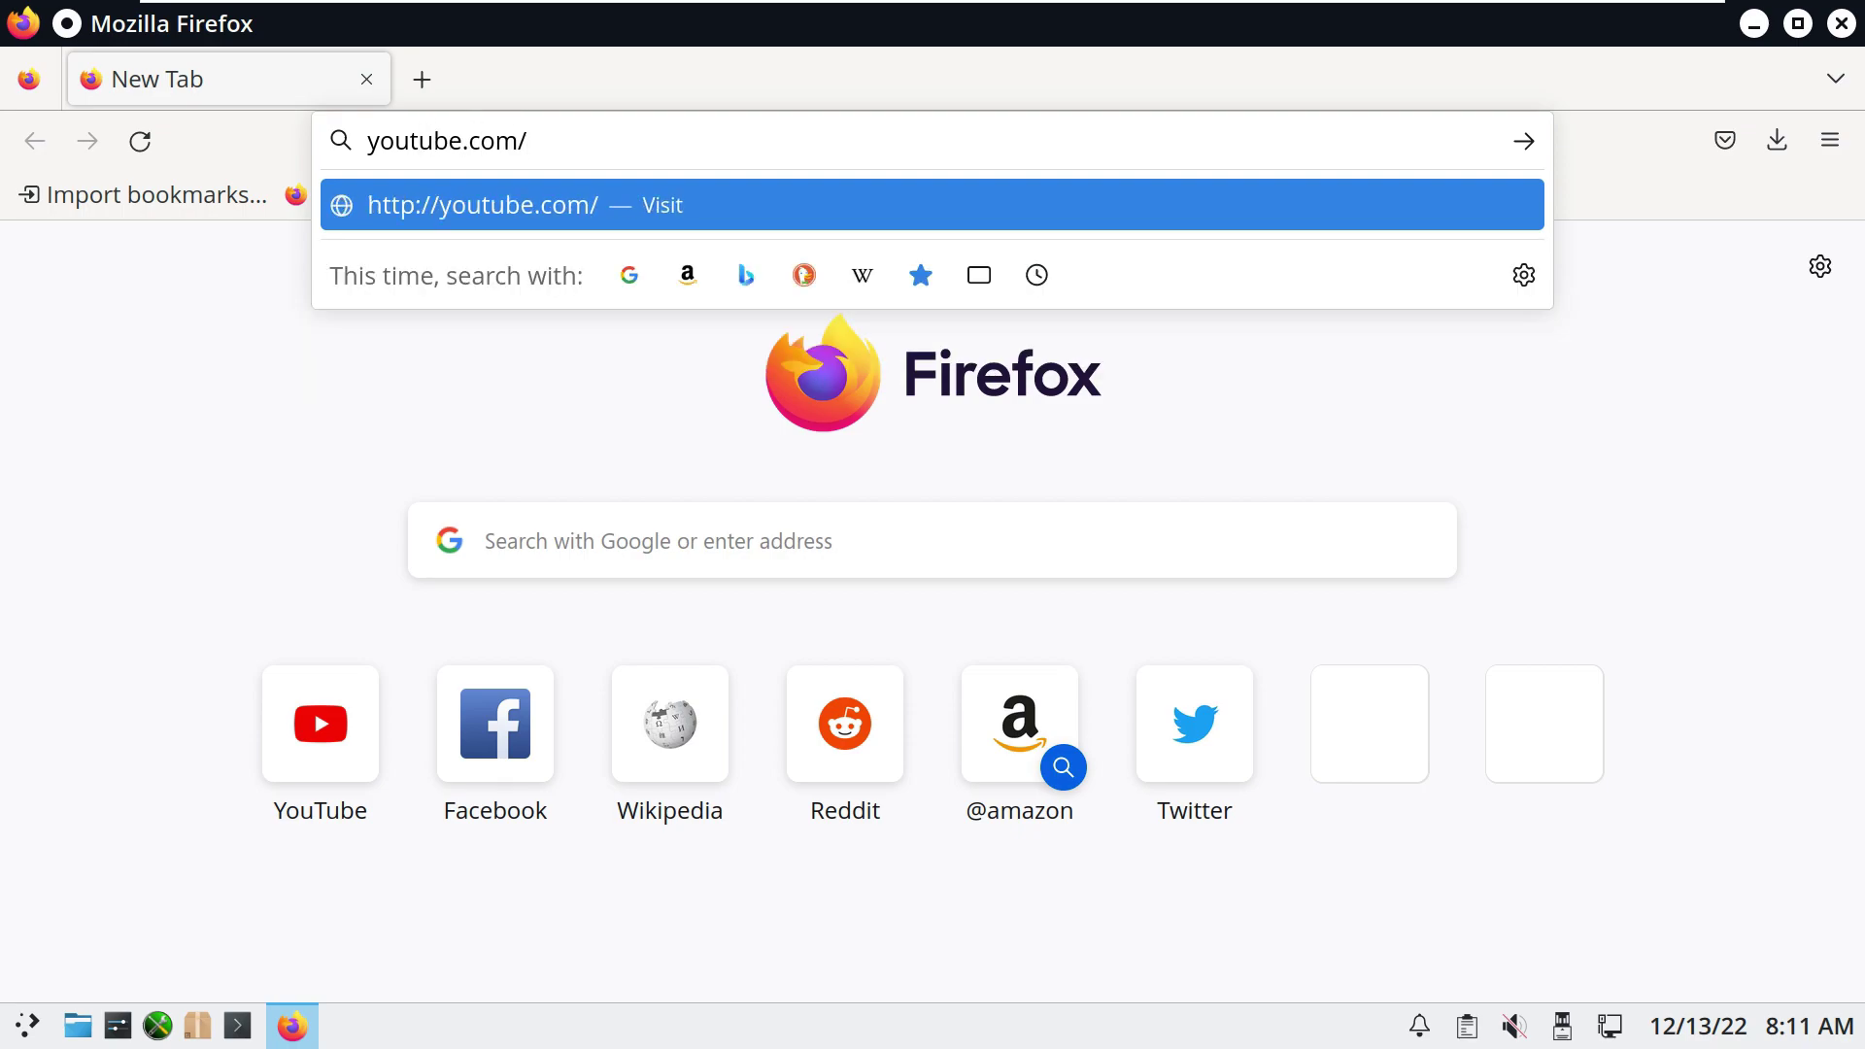
key(Right)
key(Right)
key(Right)
key(BackSpace)
text(to5;)
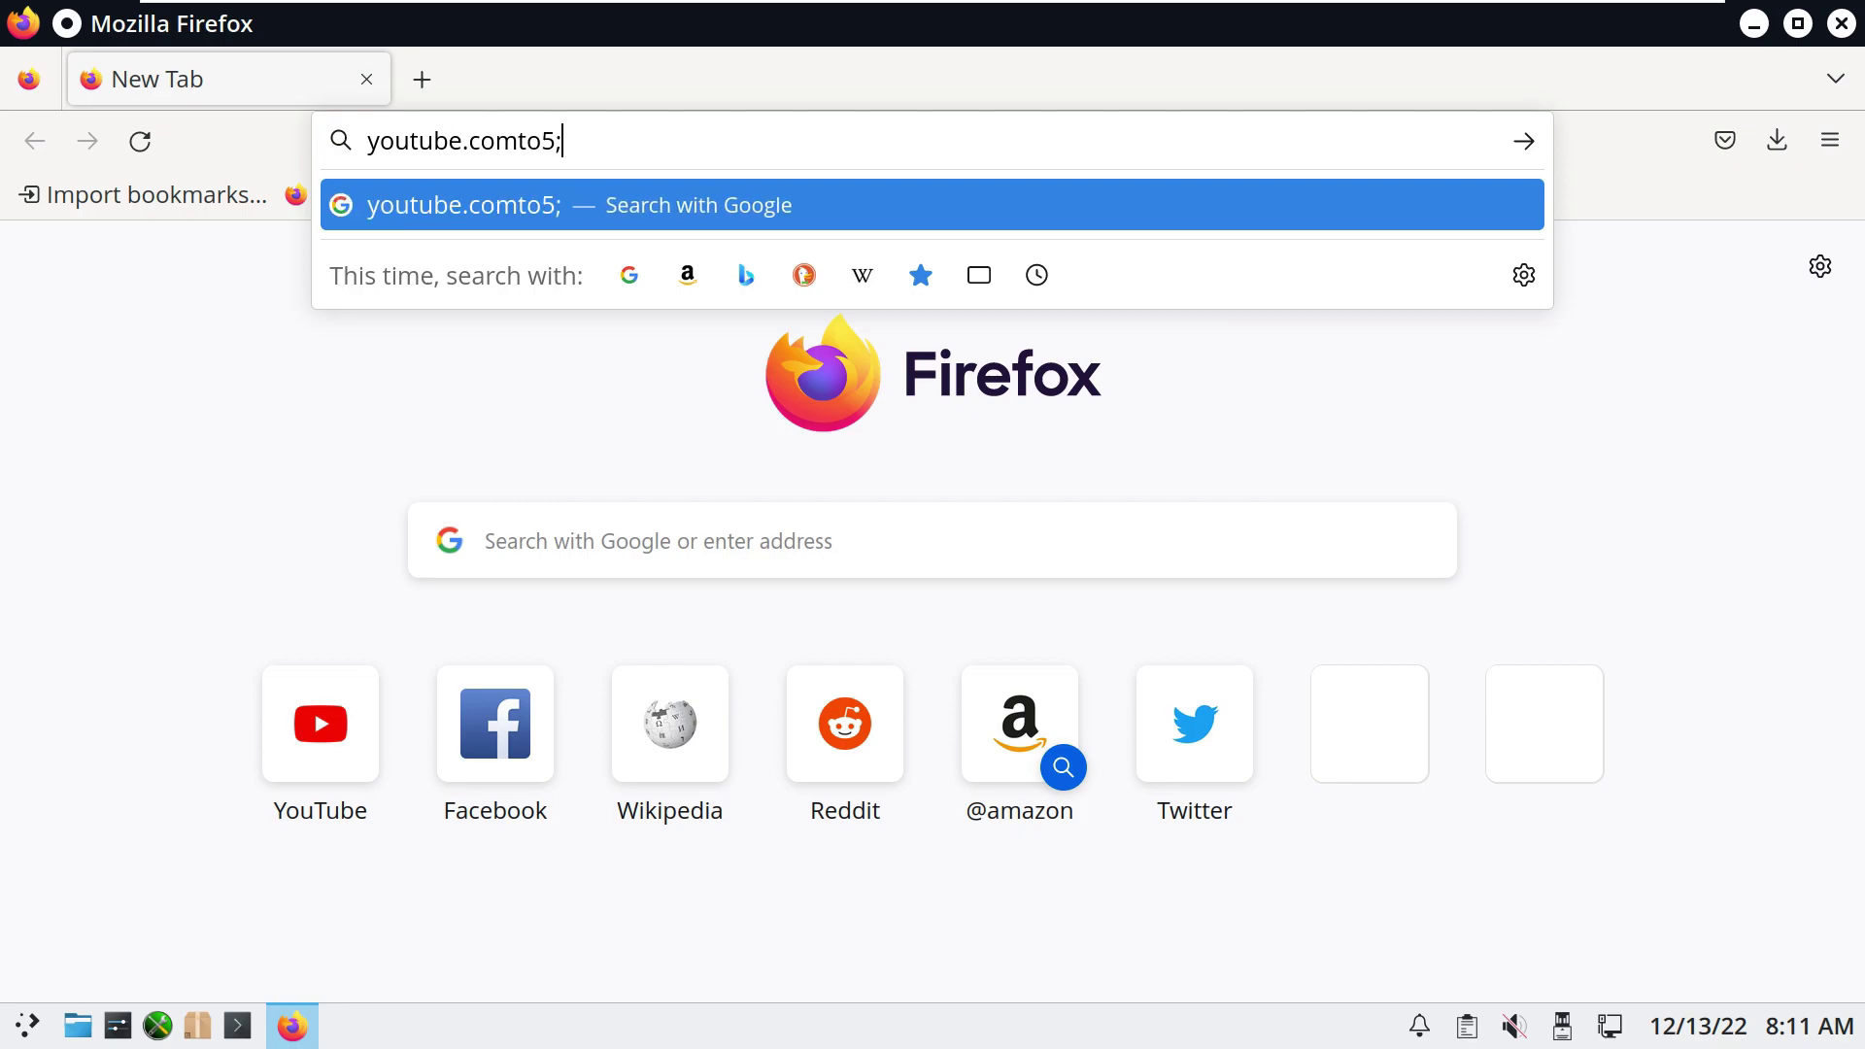
key(BackSpace)
key(BackSpace)
key(BackSpace)
key(BackSpace)
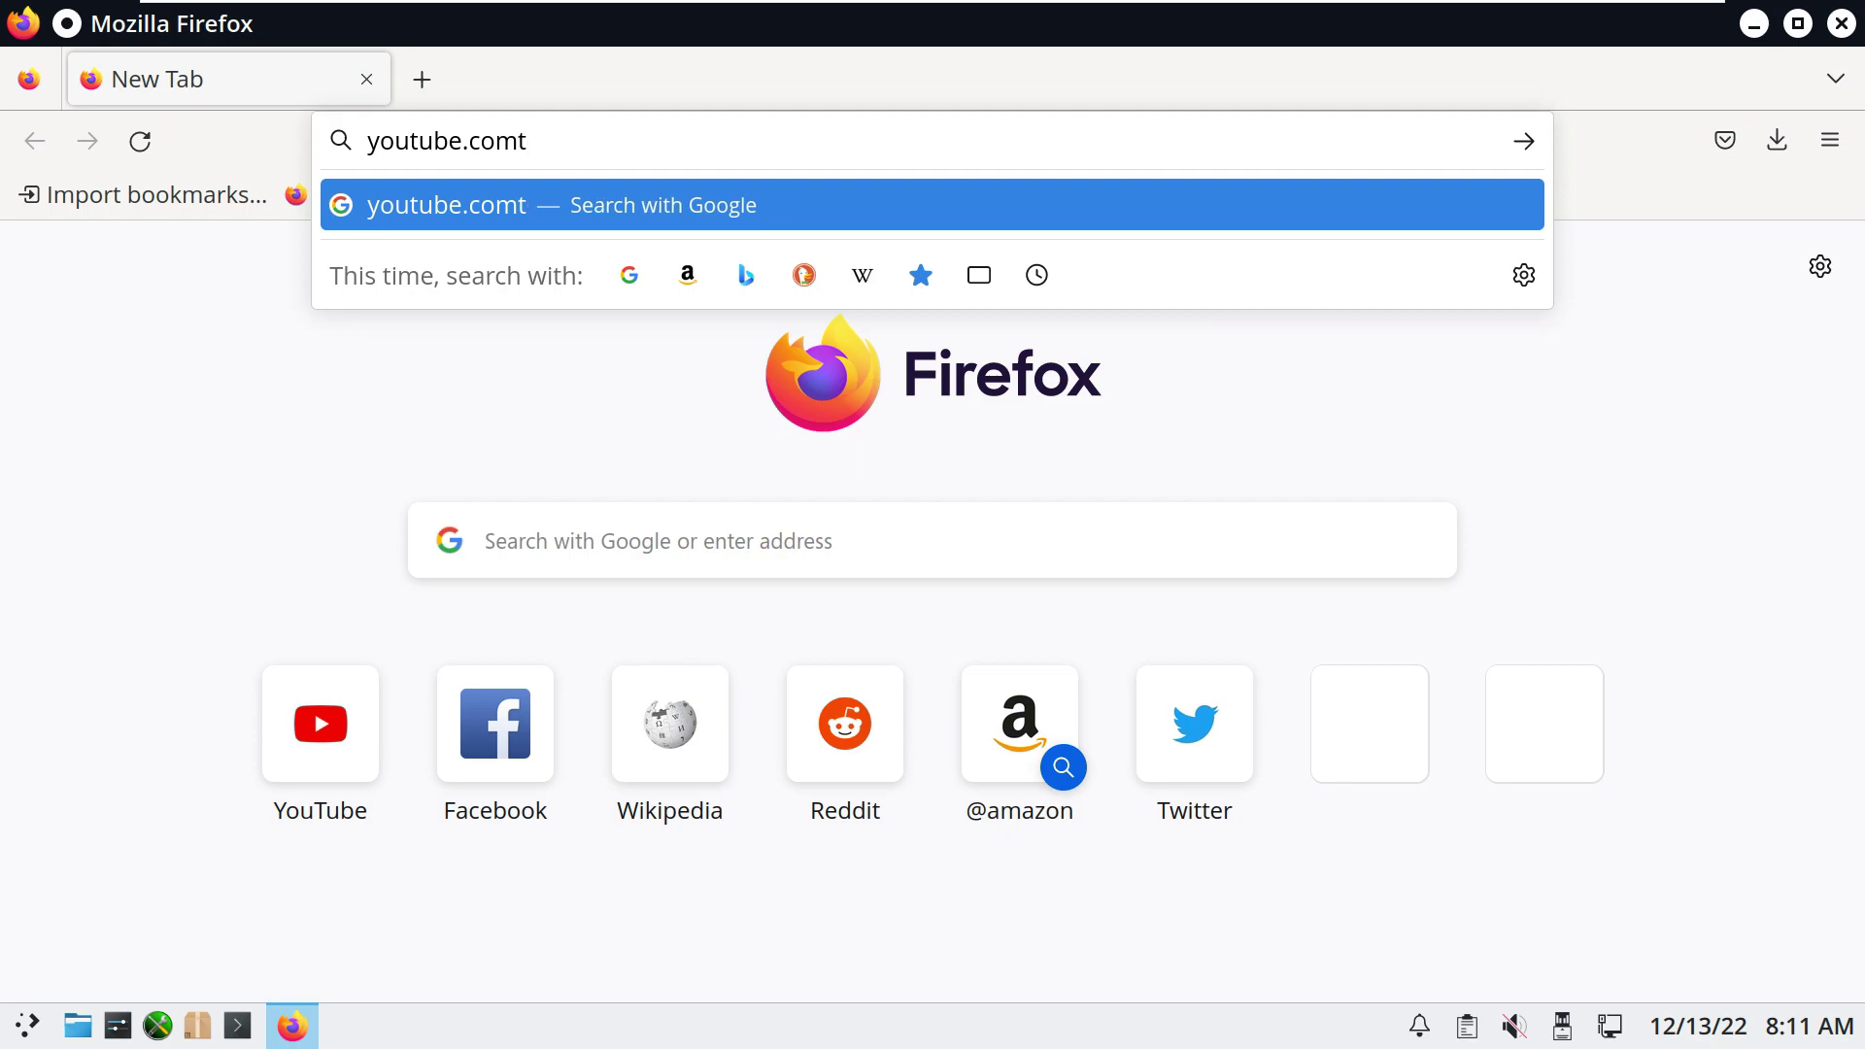
text(/9to5linux)
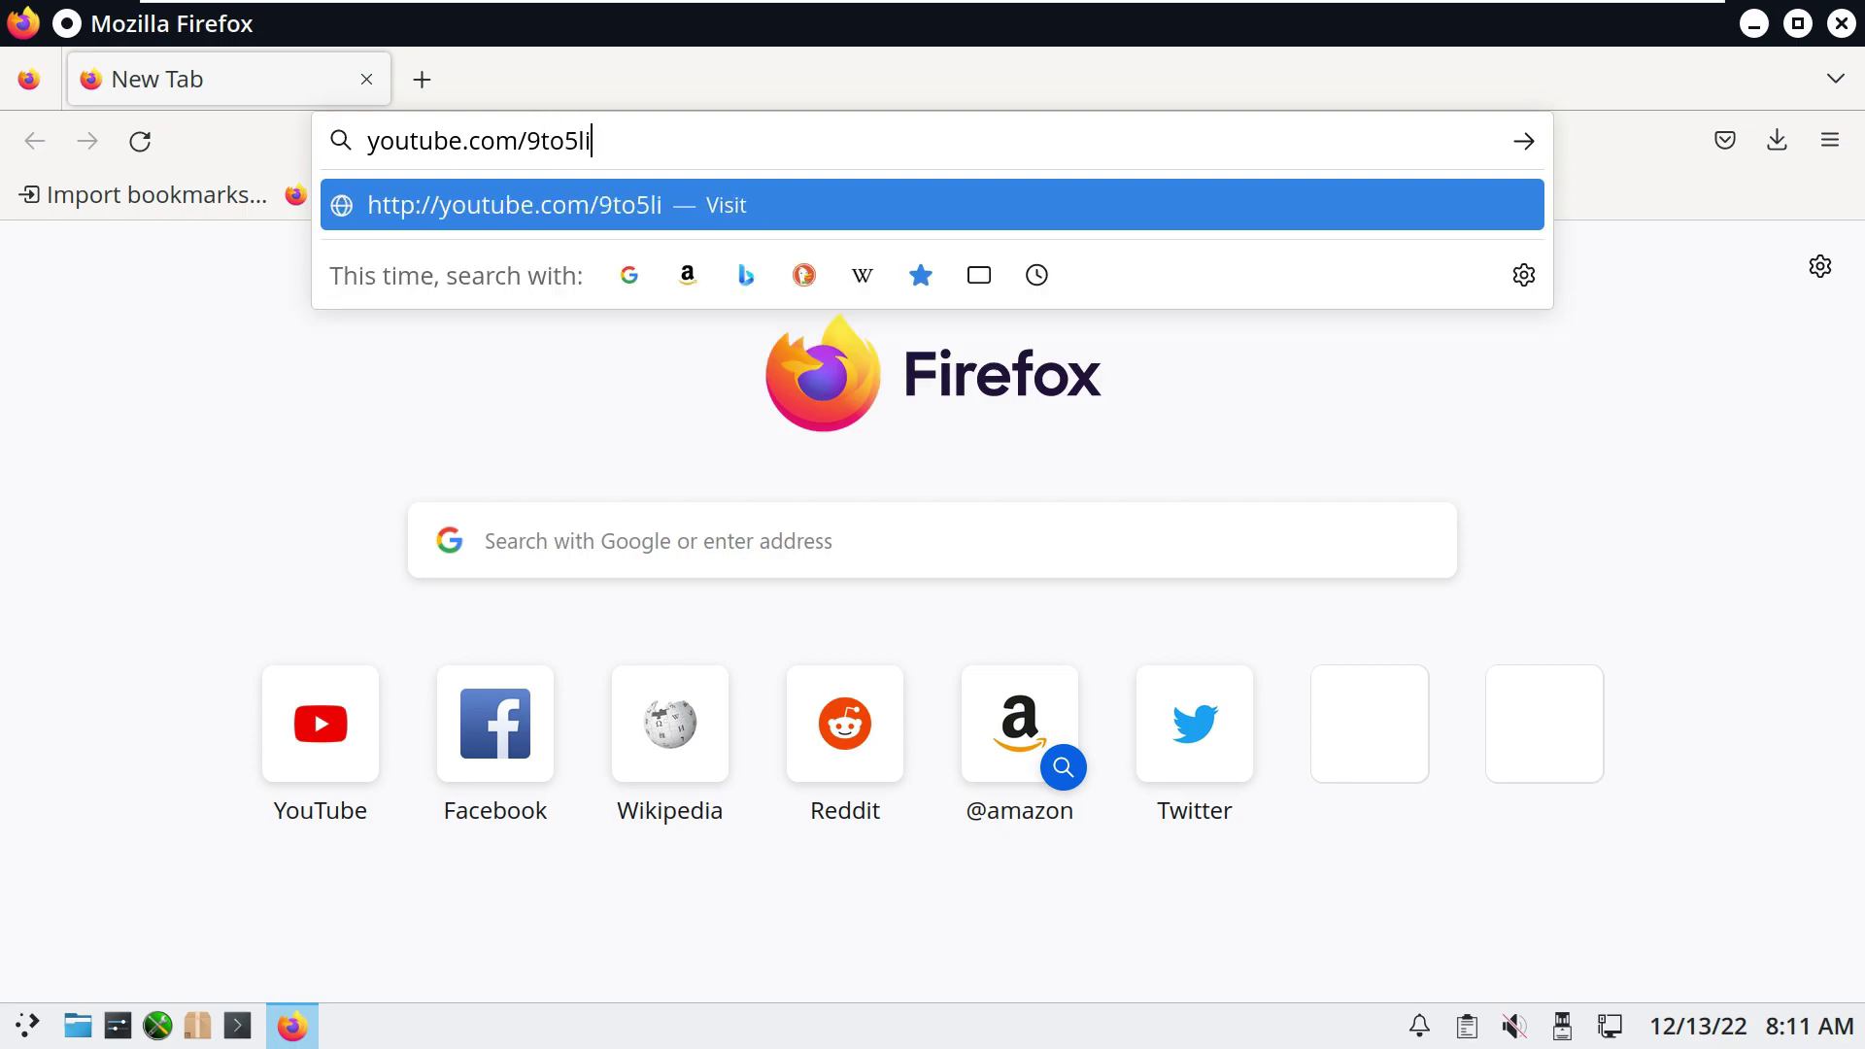
key(Return)
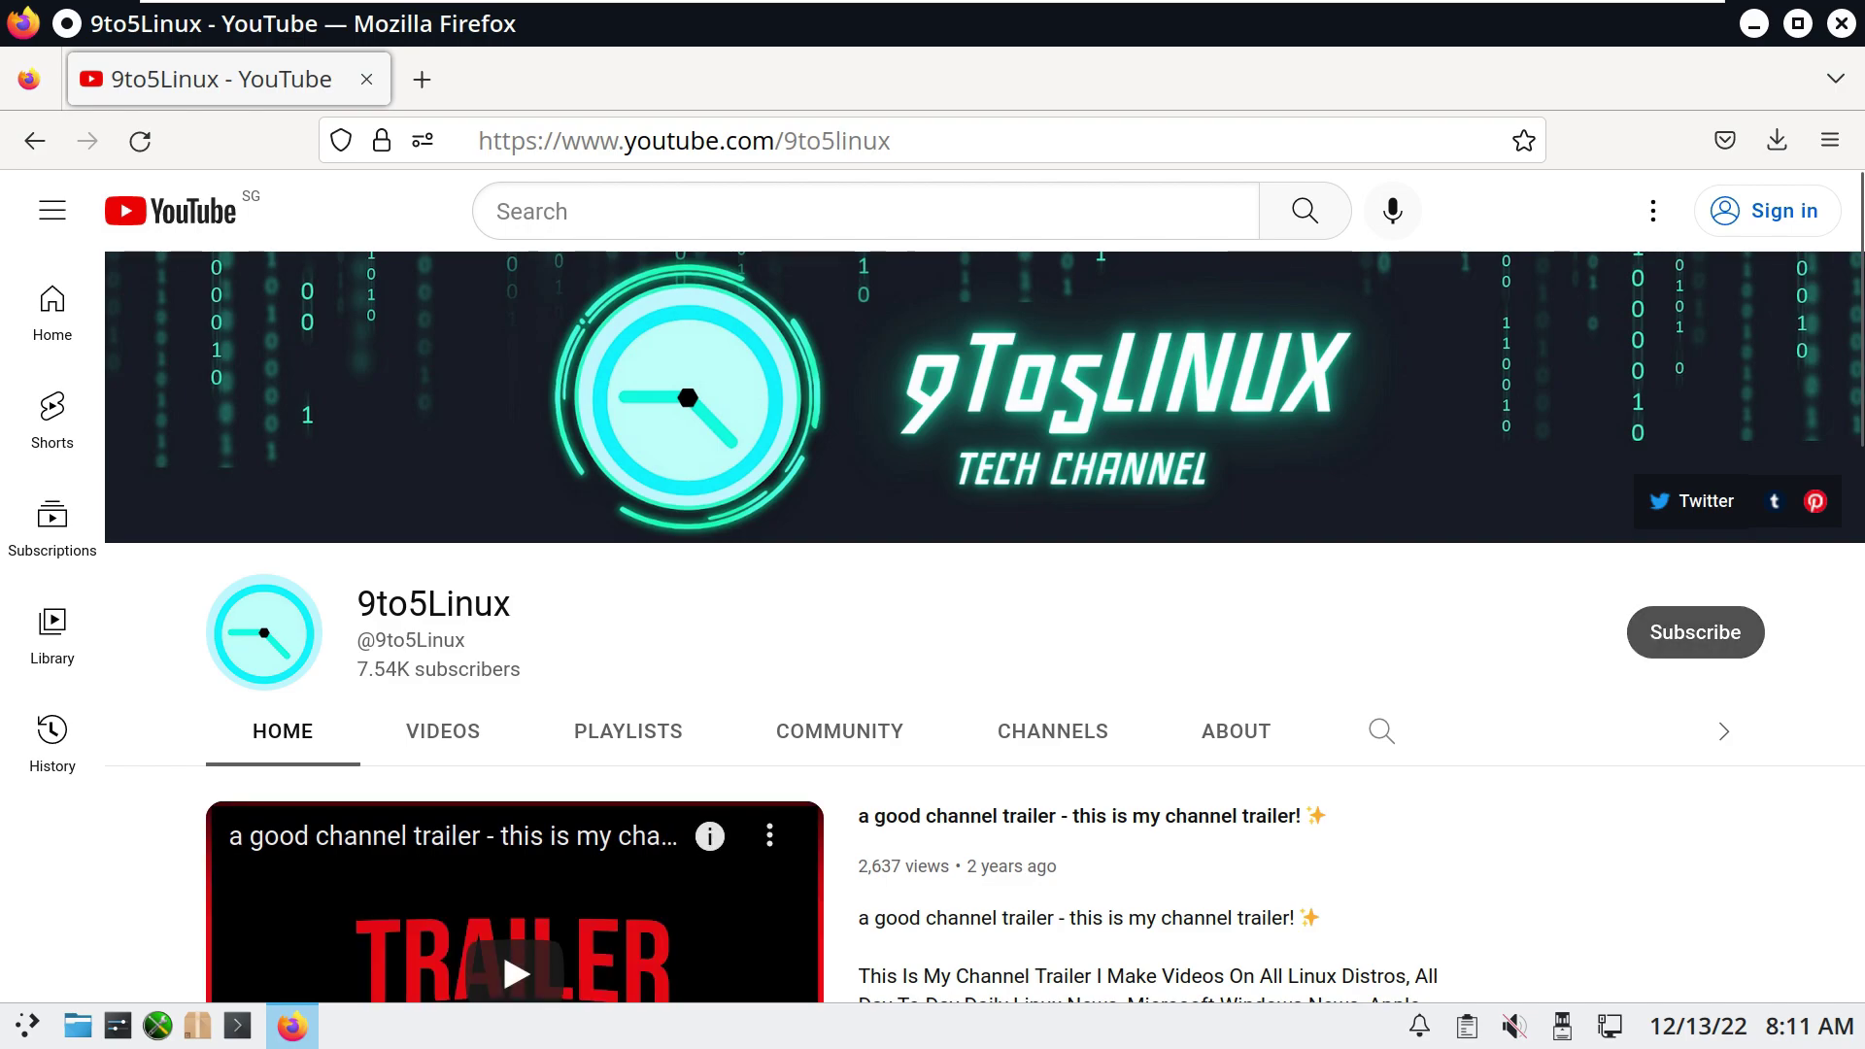
Step: Search within the 9to5Linux channel for pclinuxos
click(1695, 633)
scroll(932, 583, down, 2)
click(1381, 551)
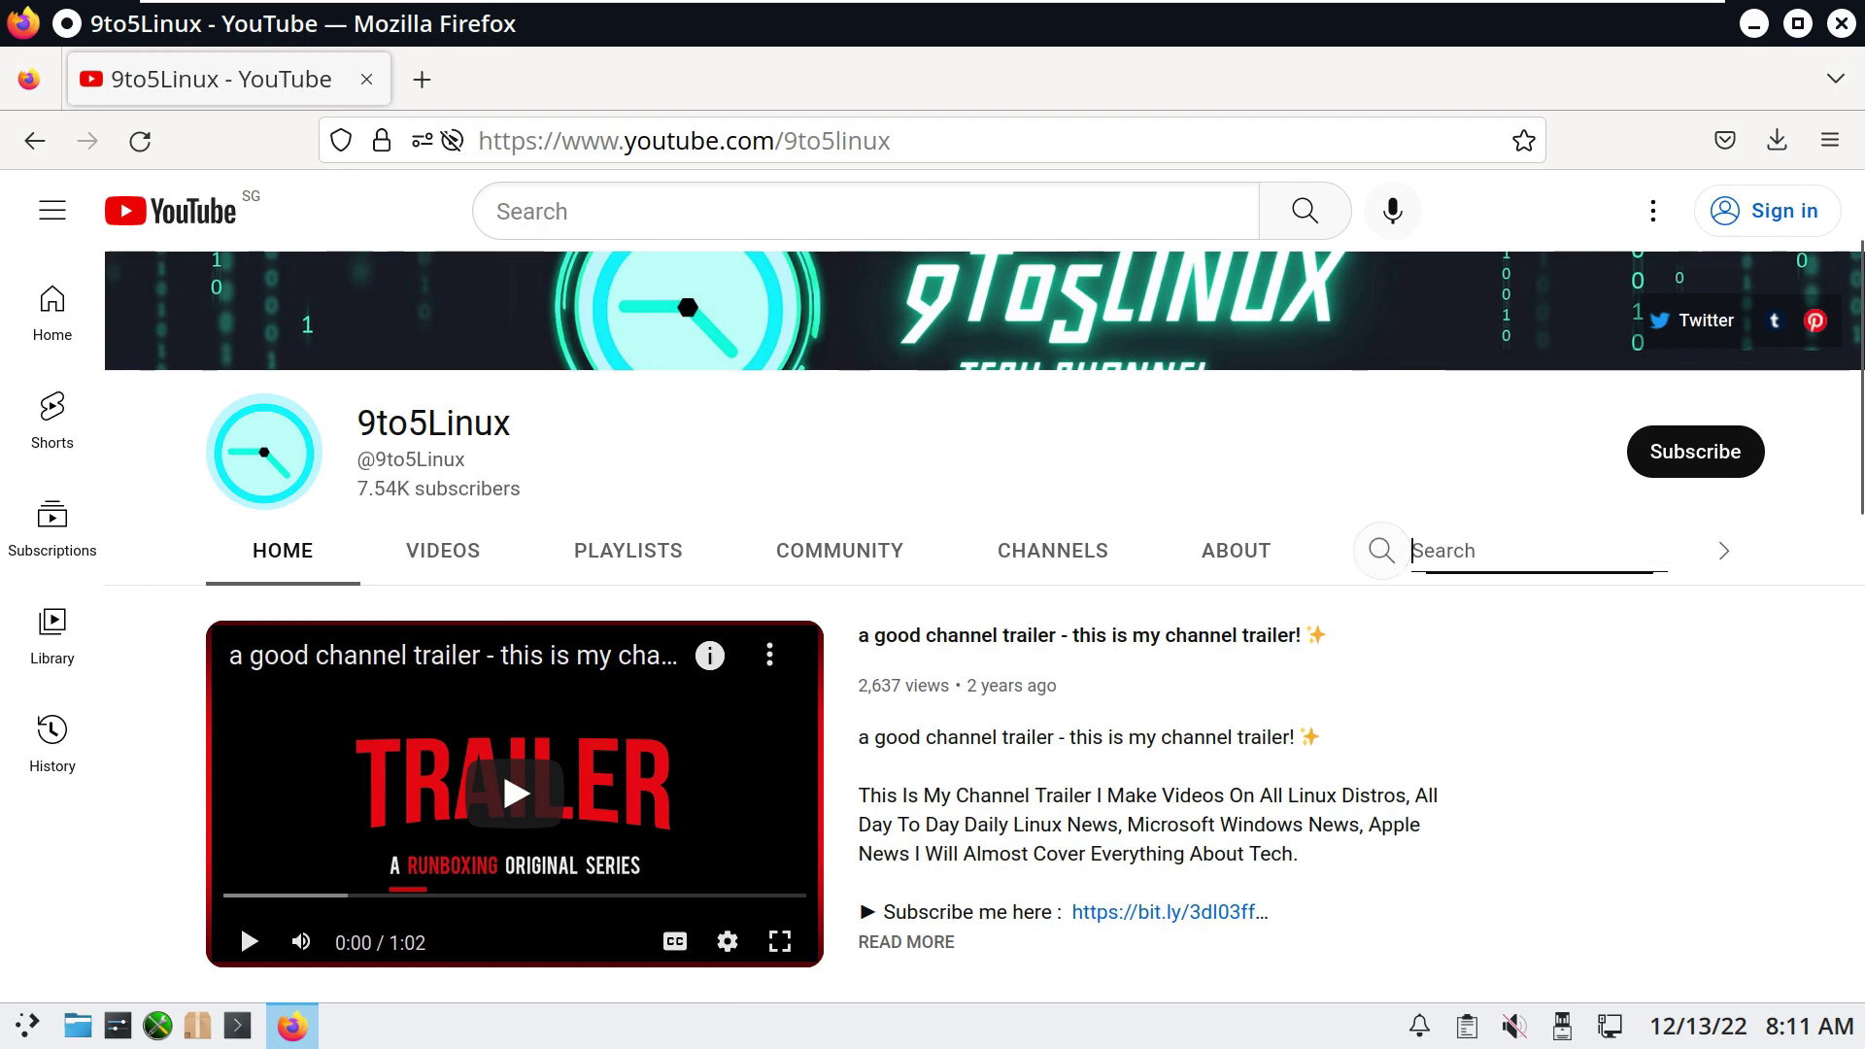
text(pclinuxos)
key(Return)
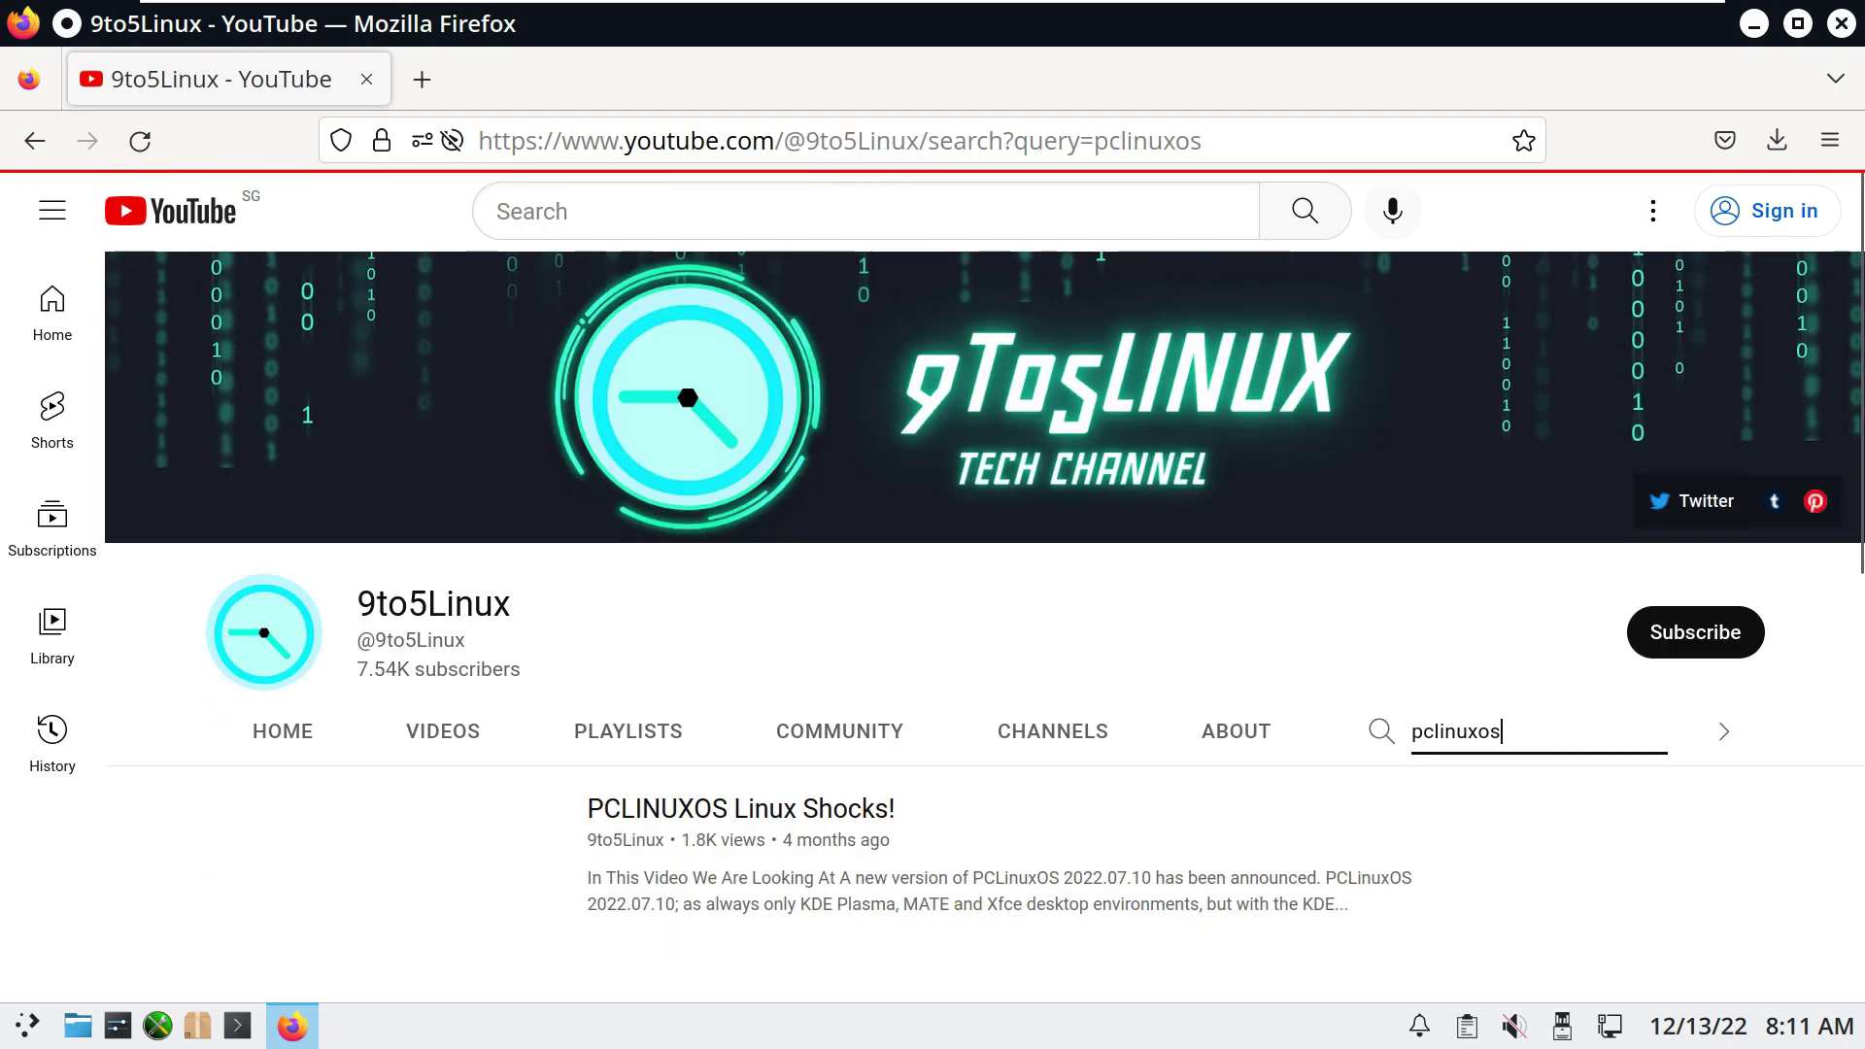
Step: Look through the channel's pclinuxos search results and try to subscribe to the channel
scroll(933, 632, down, 7)
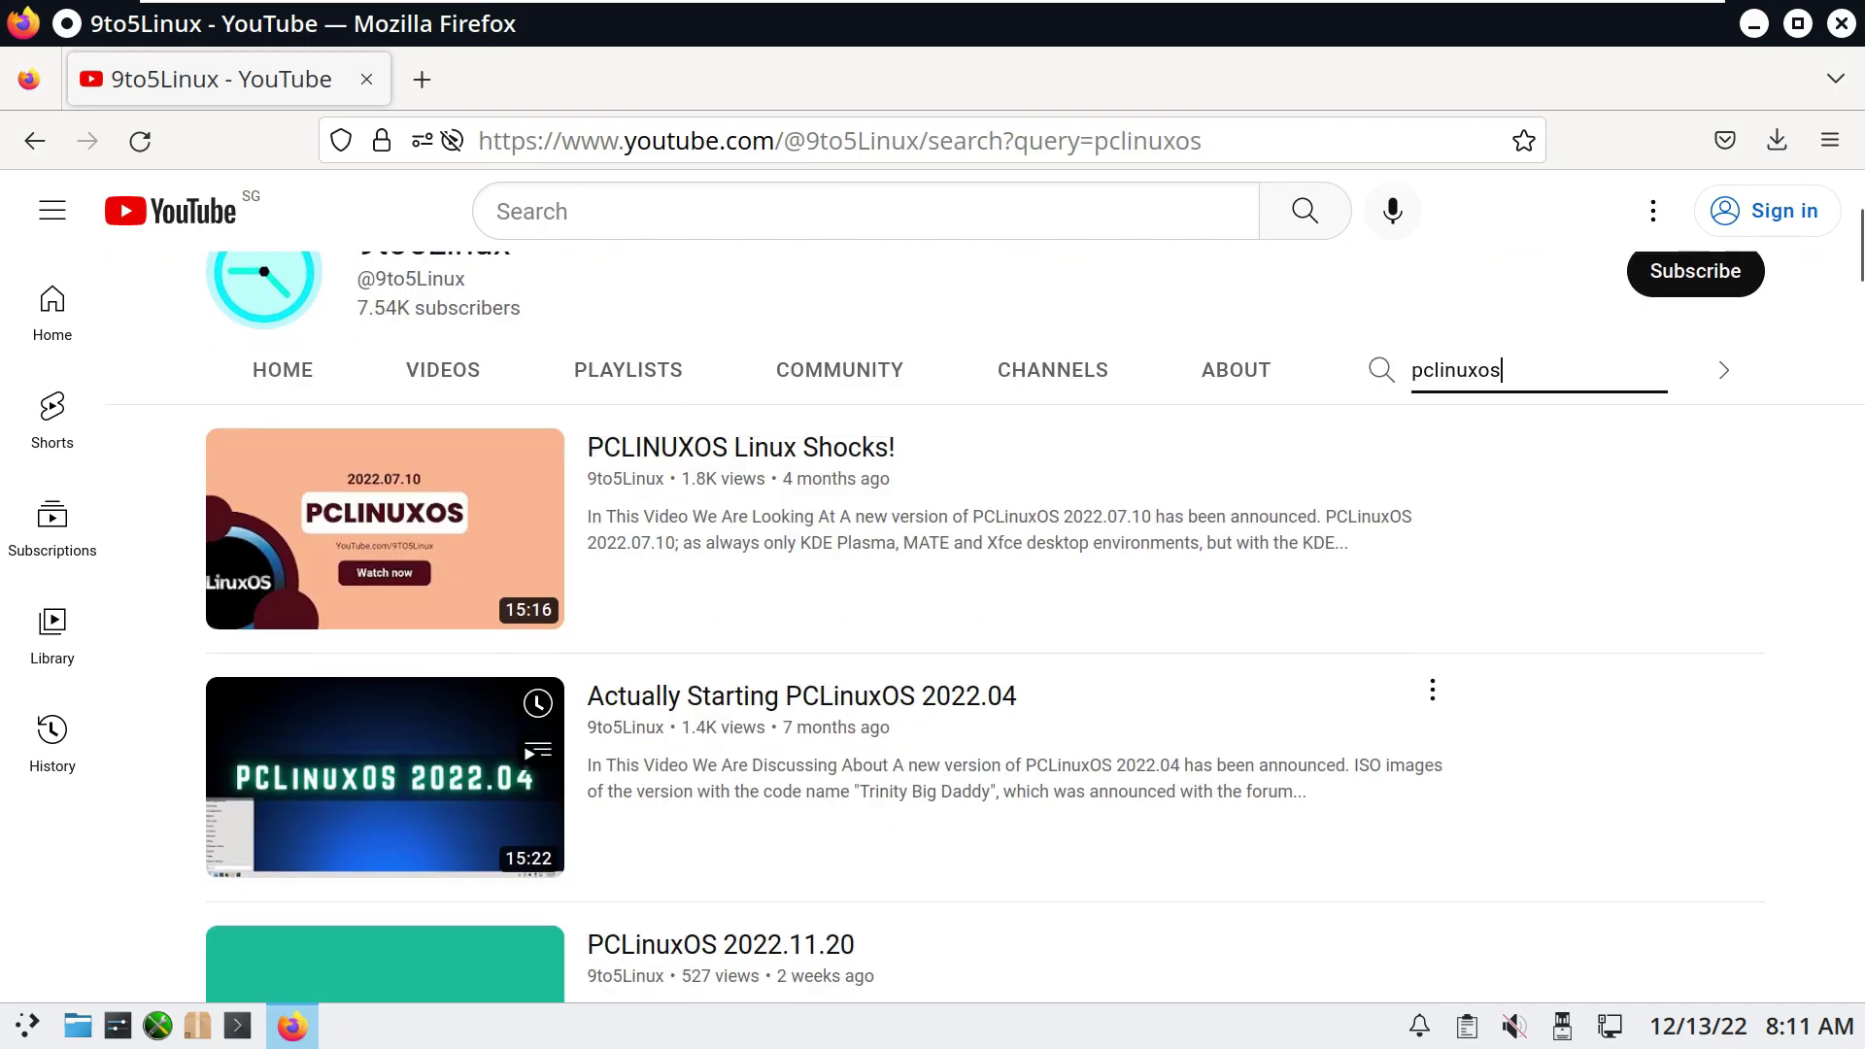
scroll(384, 664, down, 2)
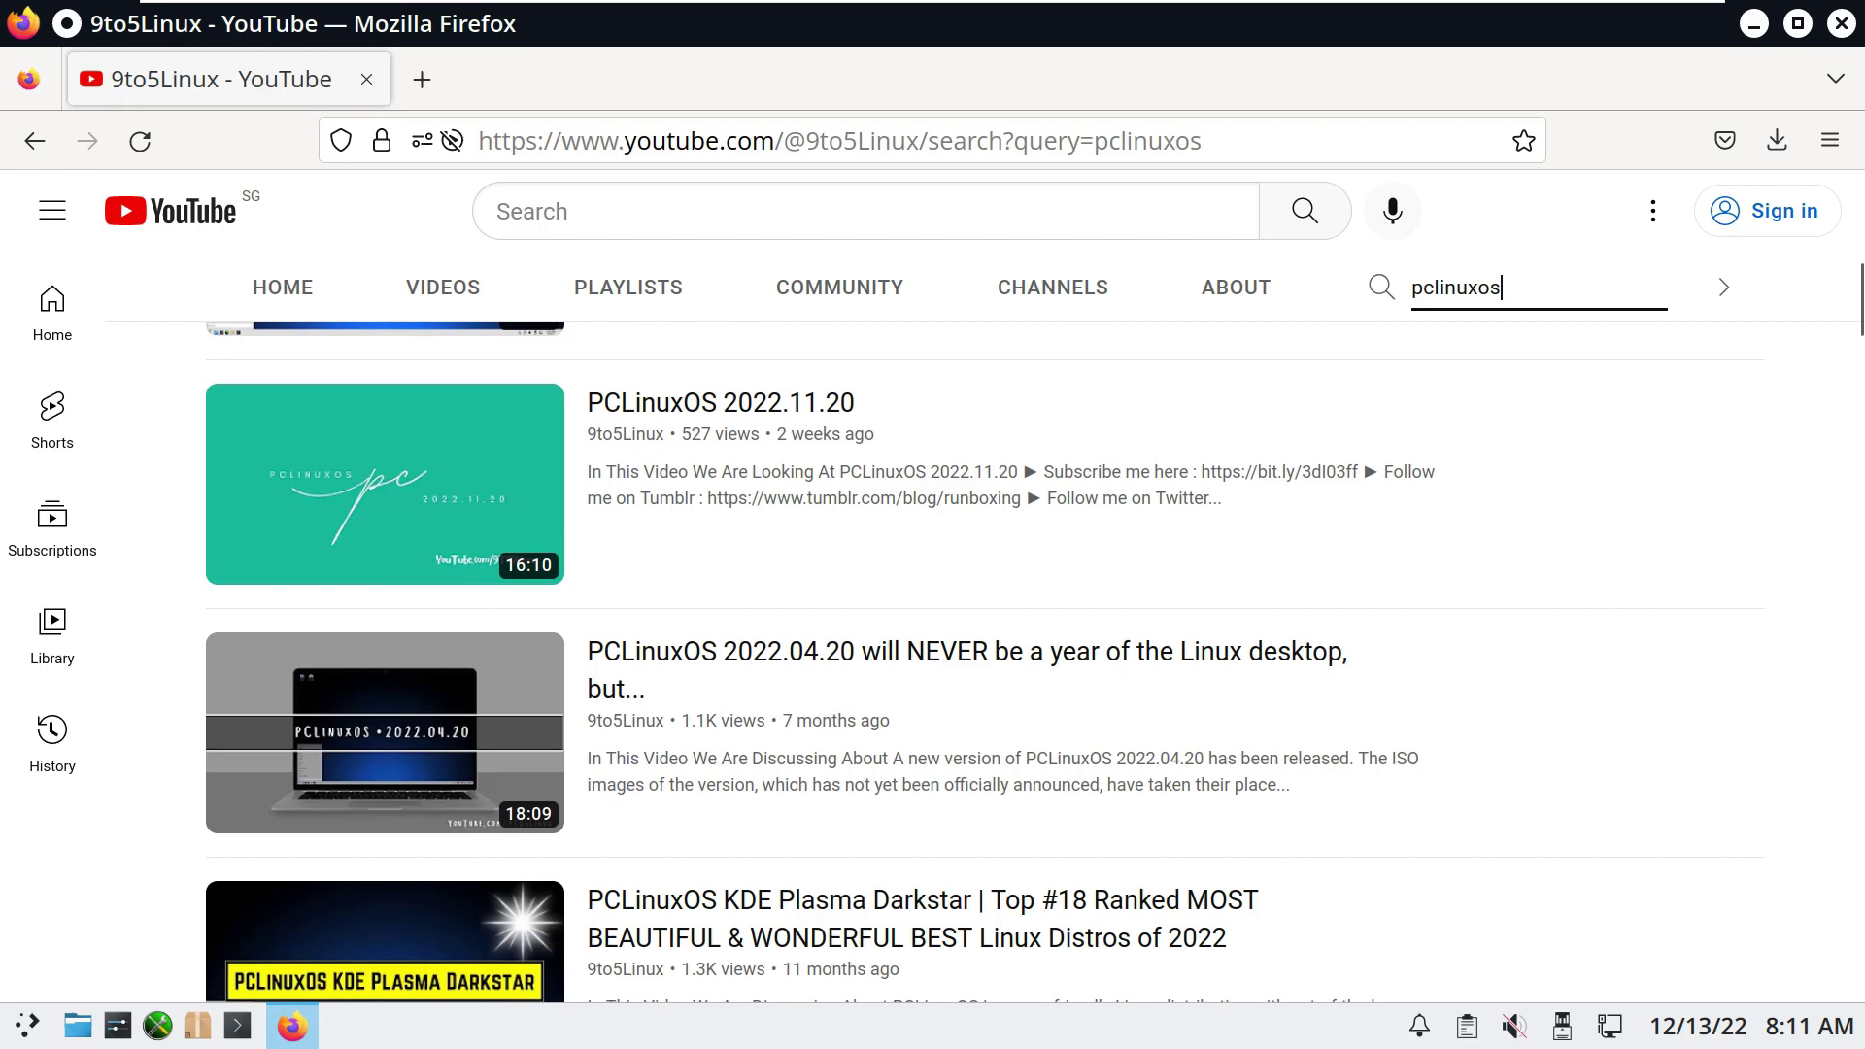
scroll(932, 661, down, 12)
scroll(933, 661, down, 10)
scroll(932, 660, down, 10)
scroll(933, 661, down, 12)
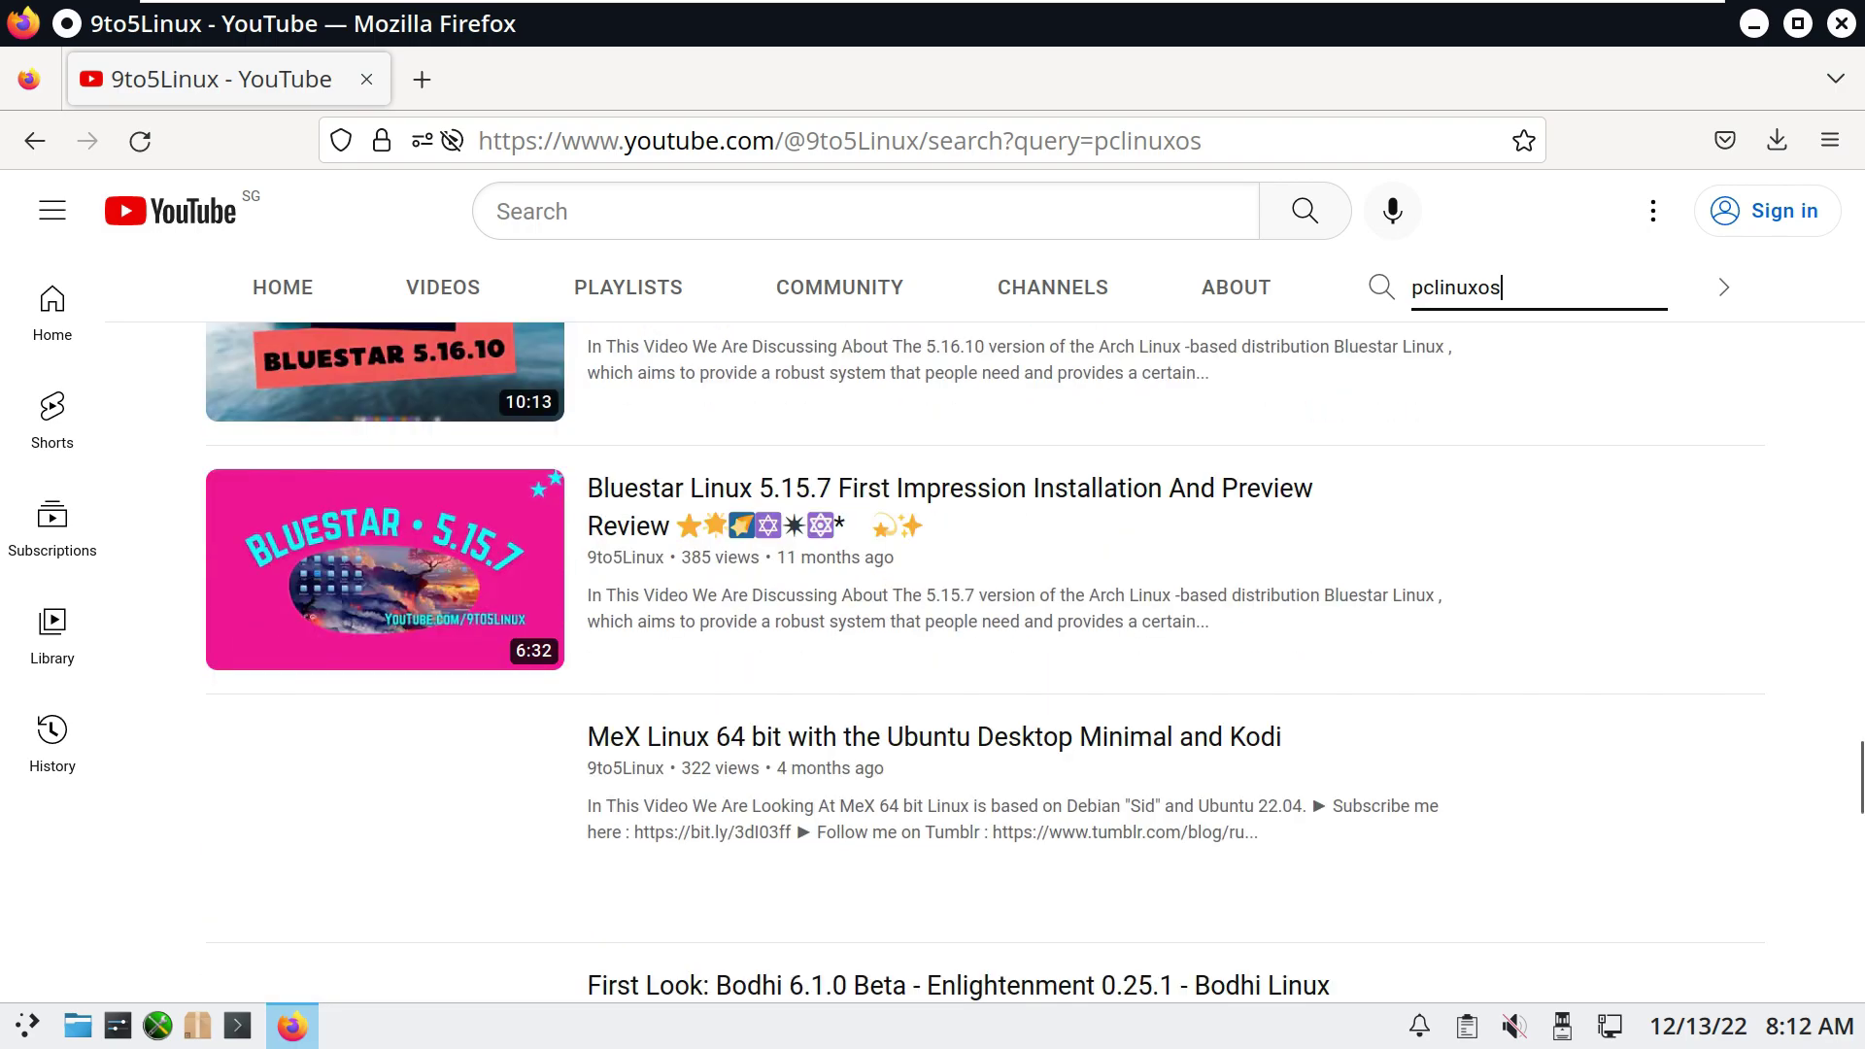
scroll(932, 660, down, 10)
scroll(932, 660, up, 5)
scroll(932, 661, up, 20)
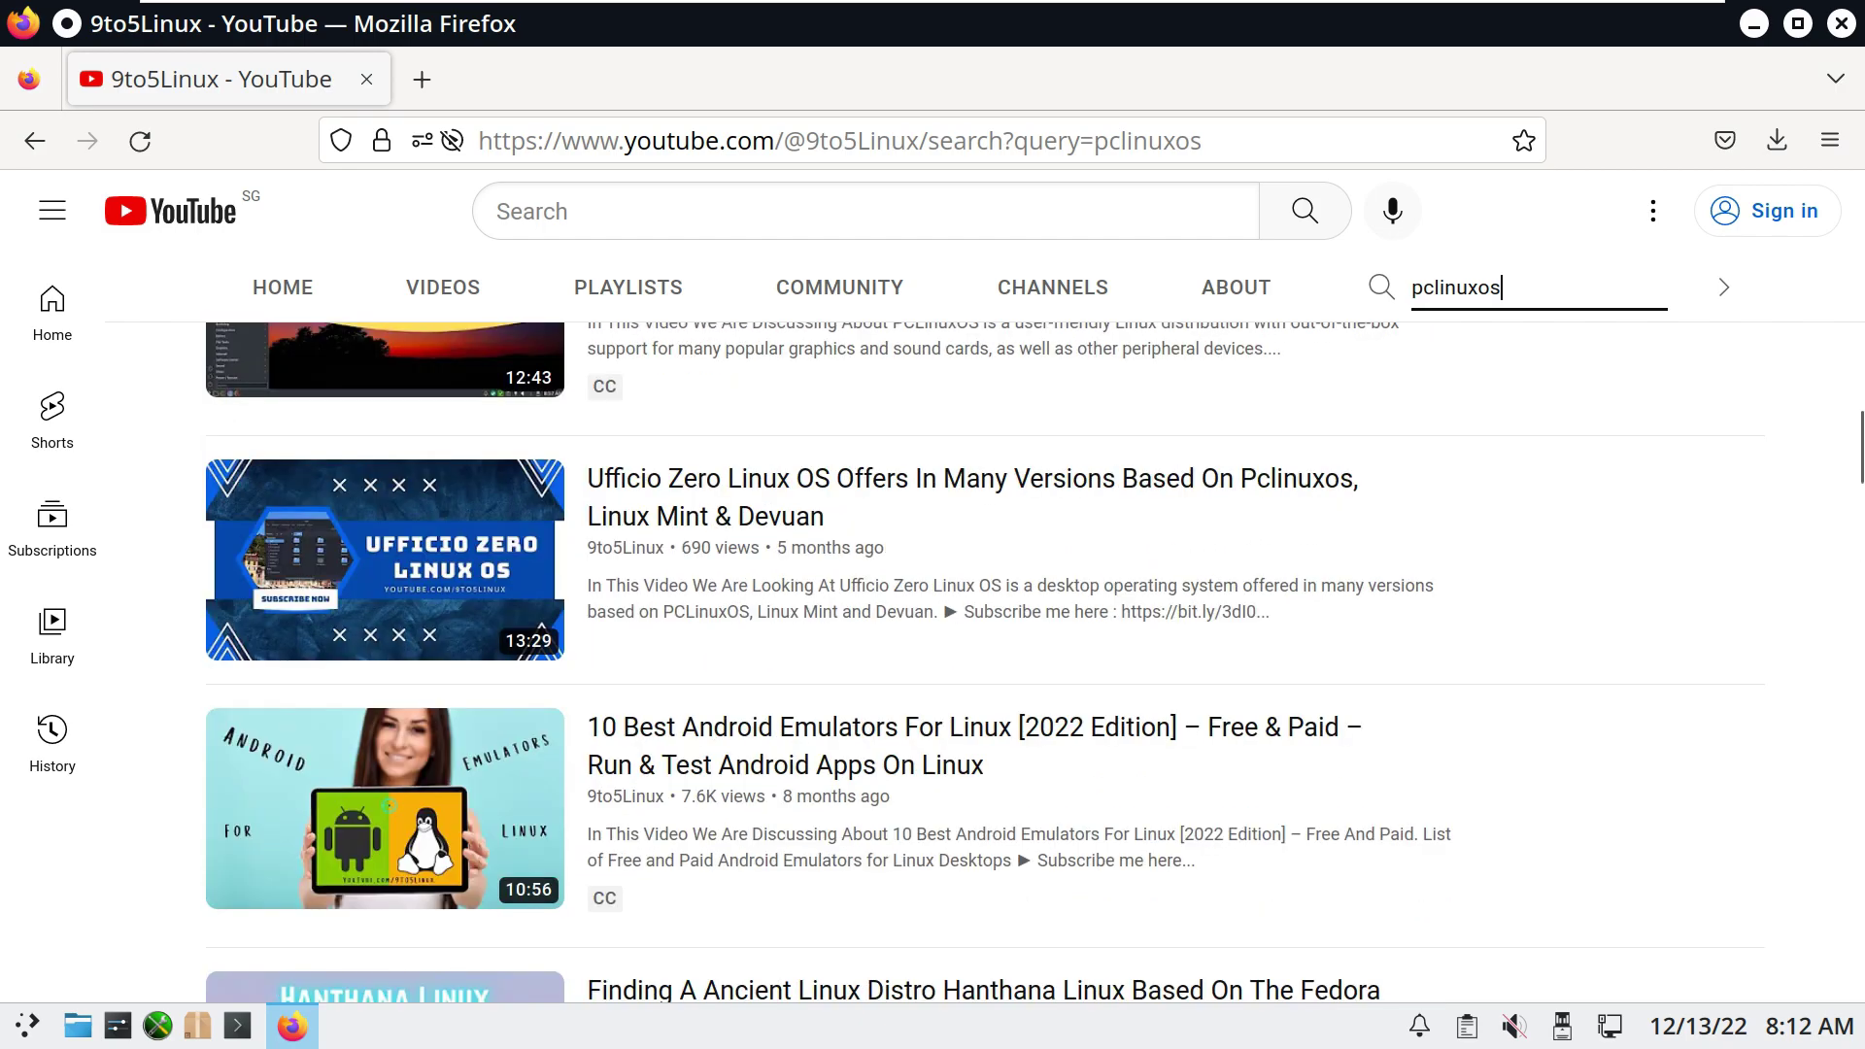
scroll(933, 660, up, 20)
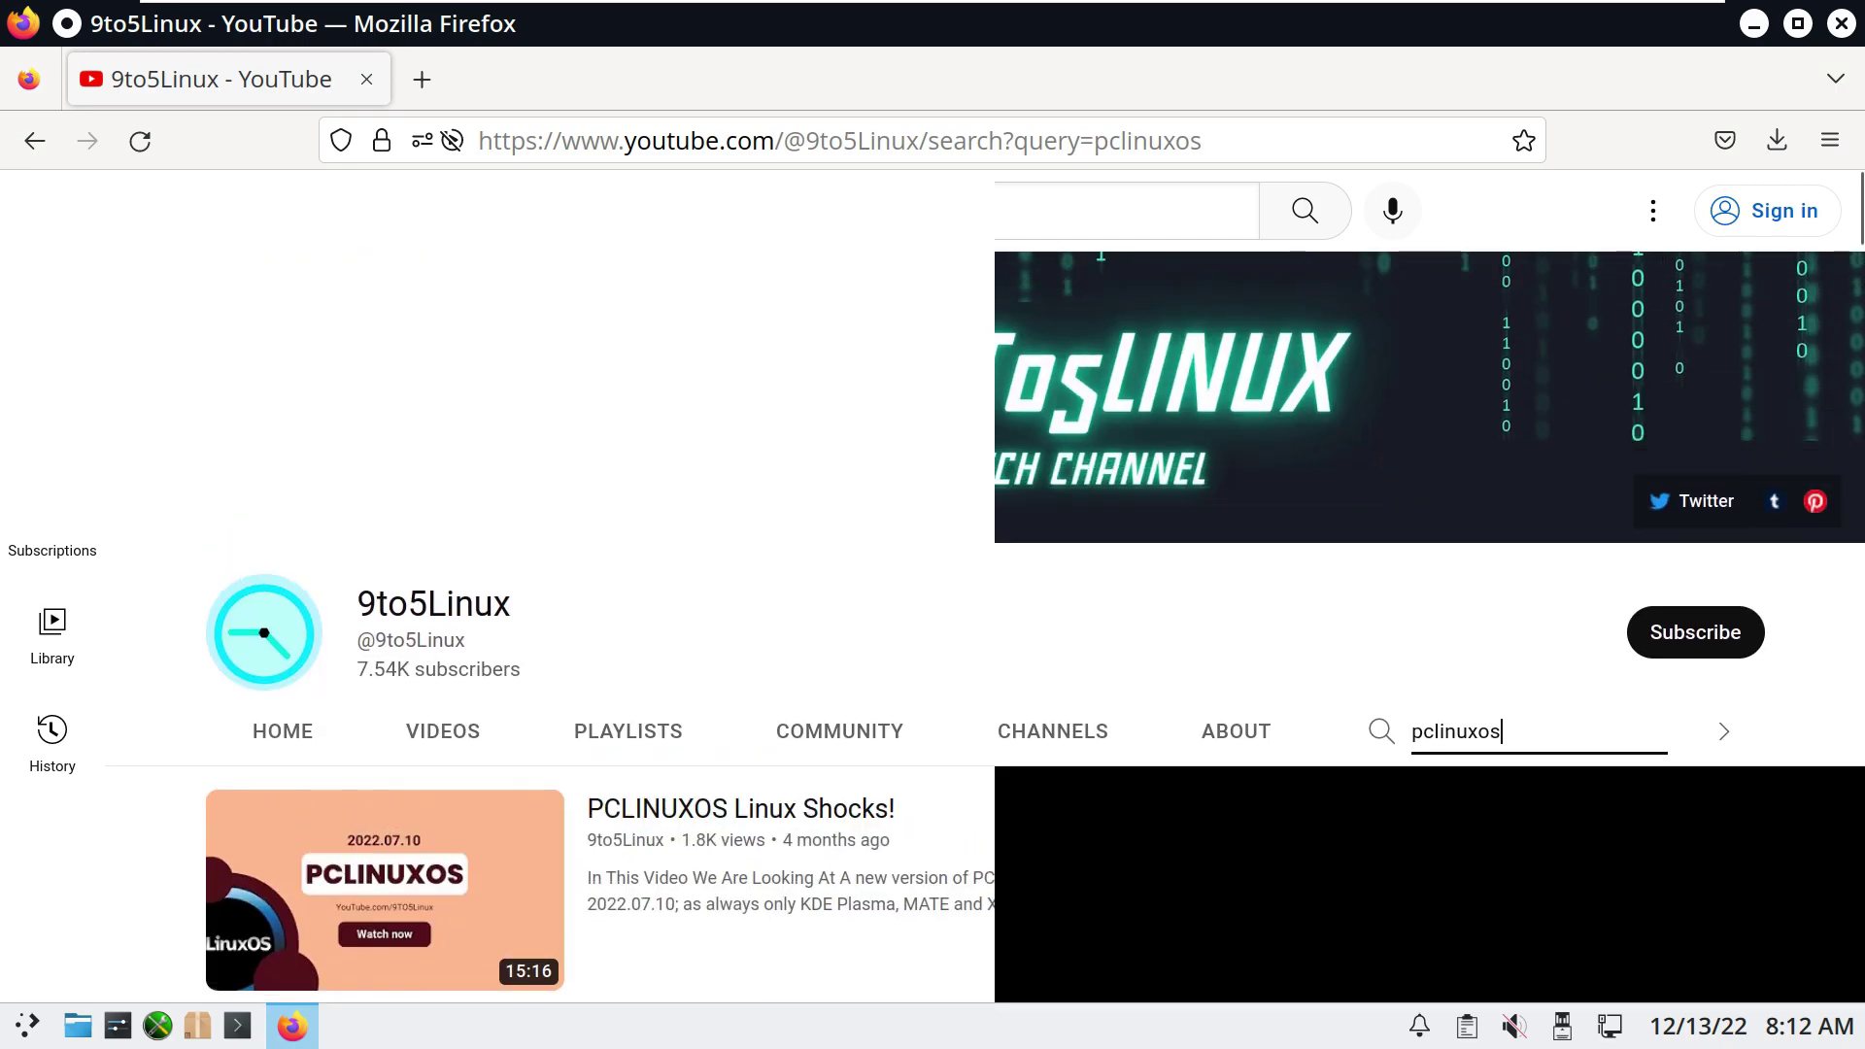
click(1695, 632)
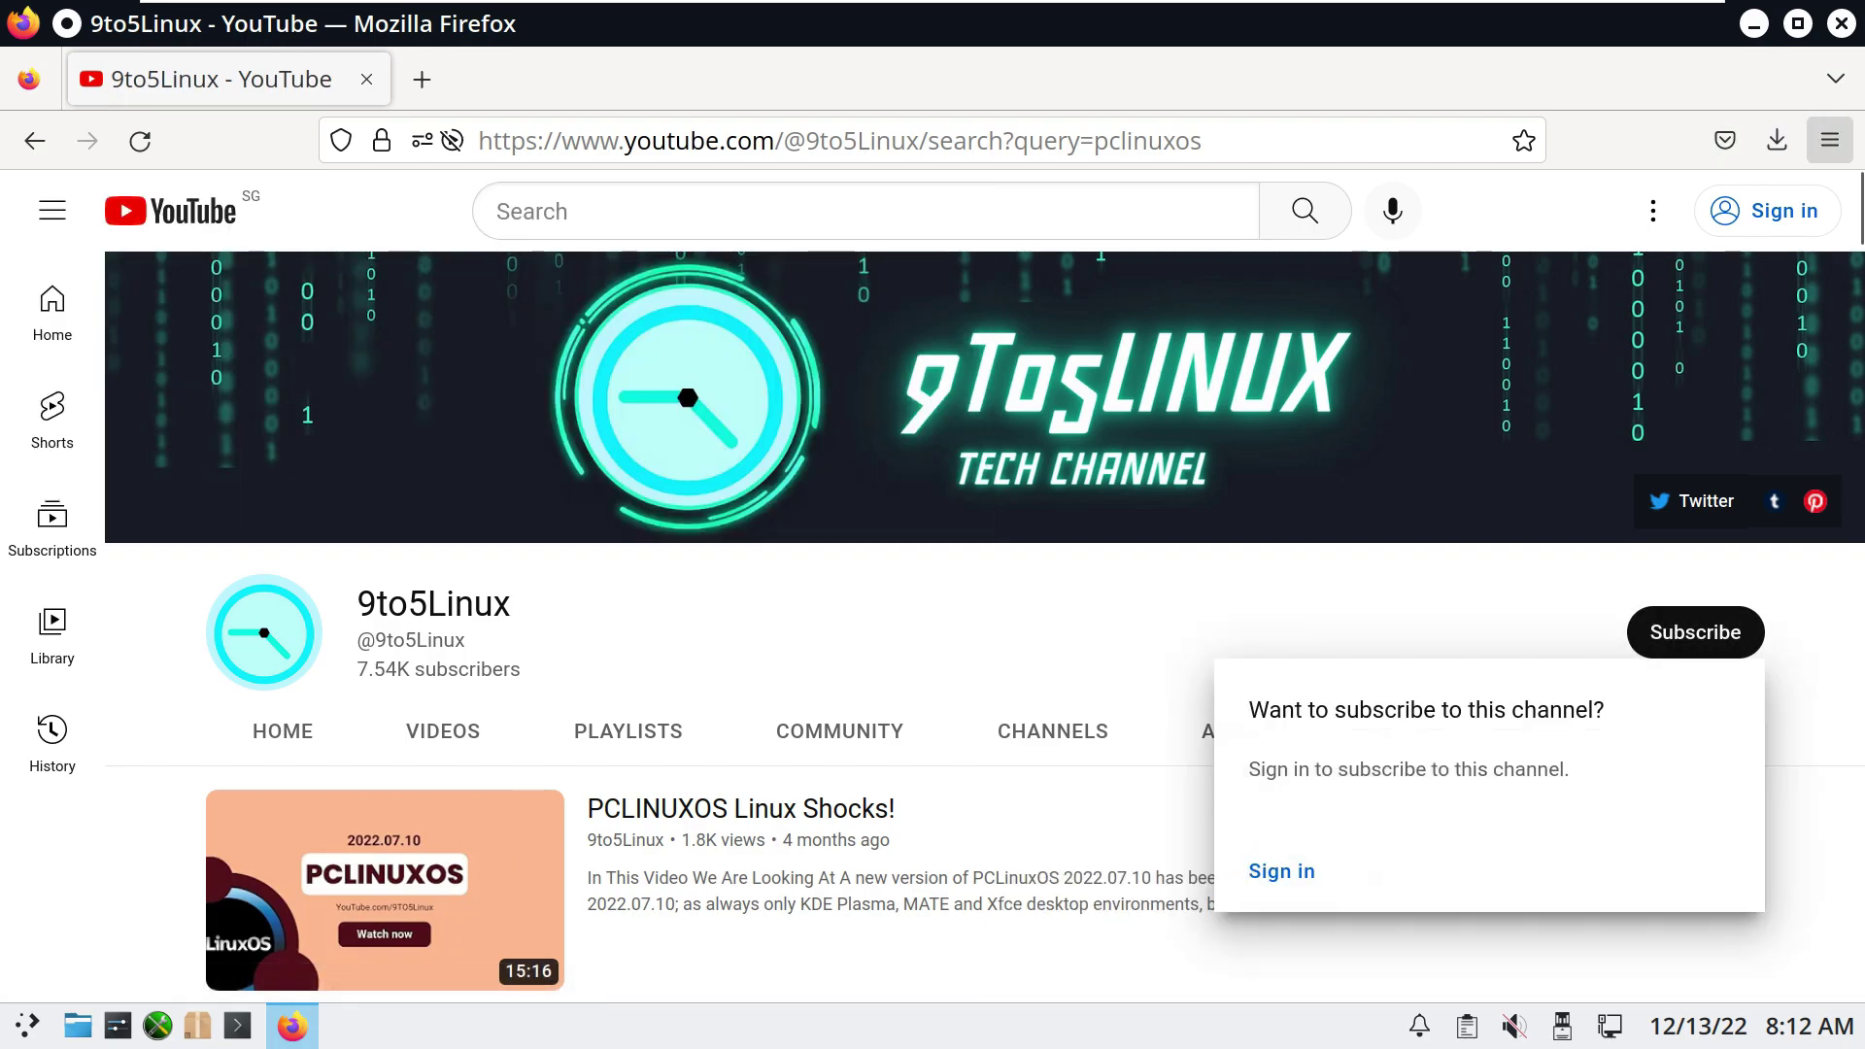
click(1830, 141)
scroll(1593, 932, down, 5)
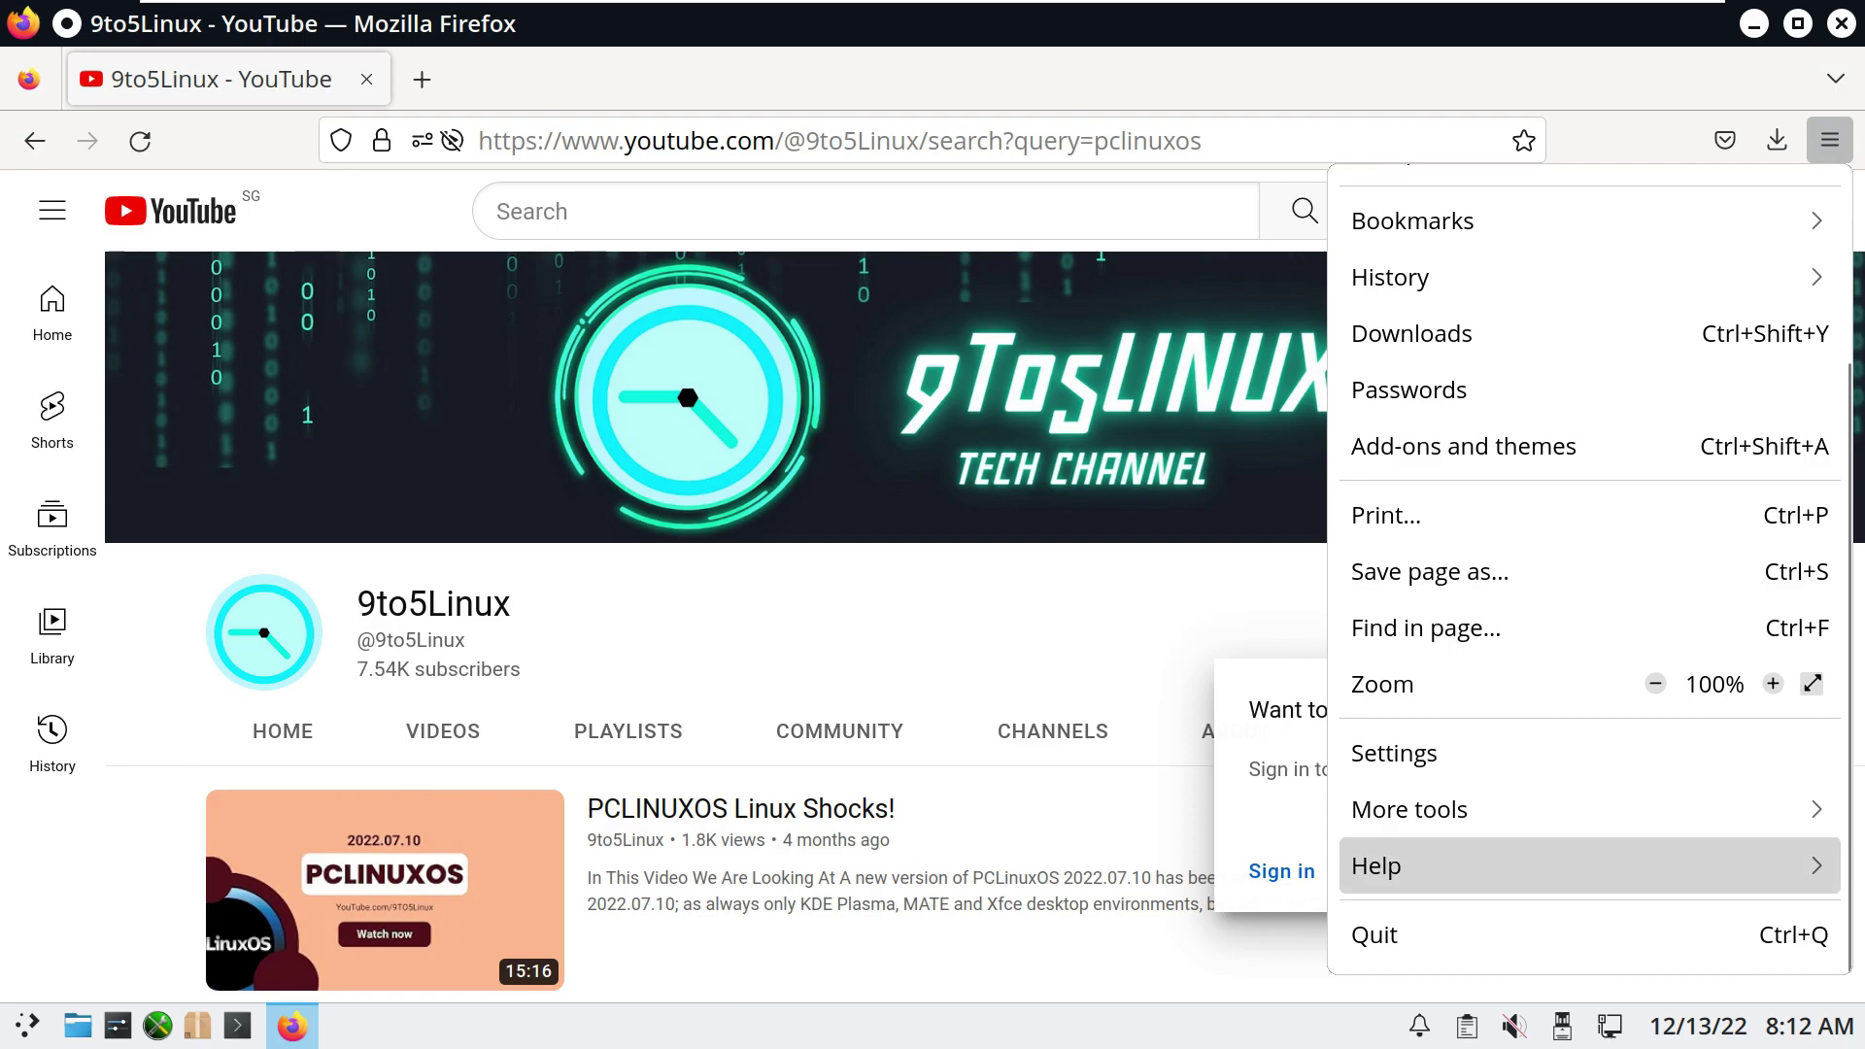
click(1592, 865)
click(1593, 495)
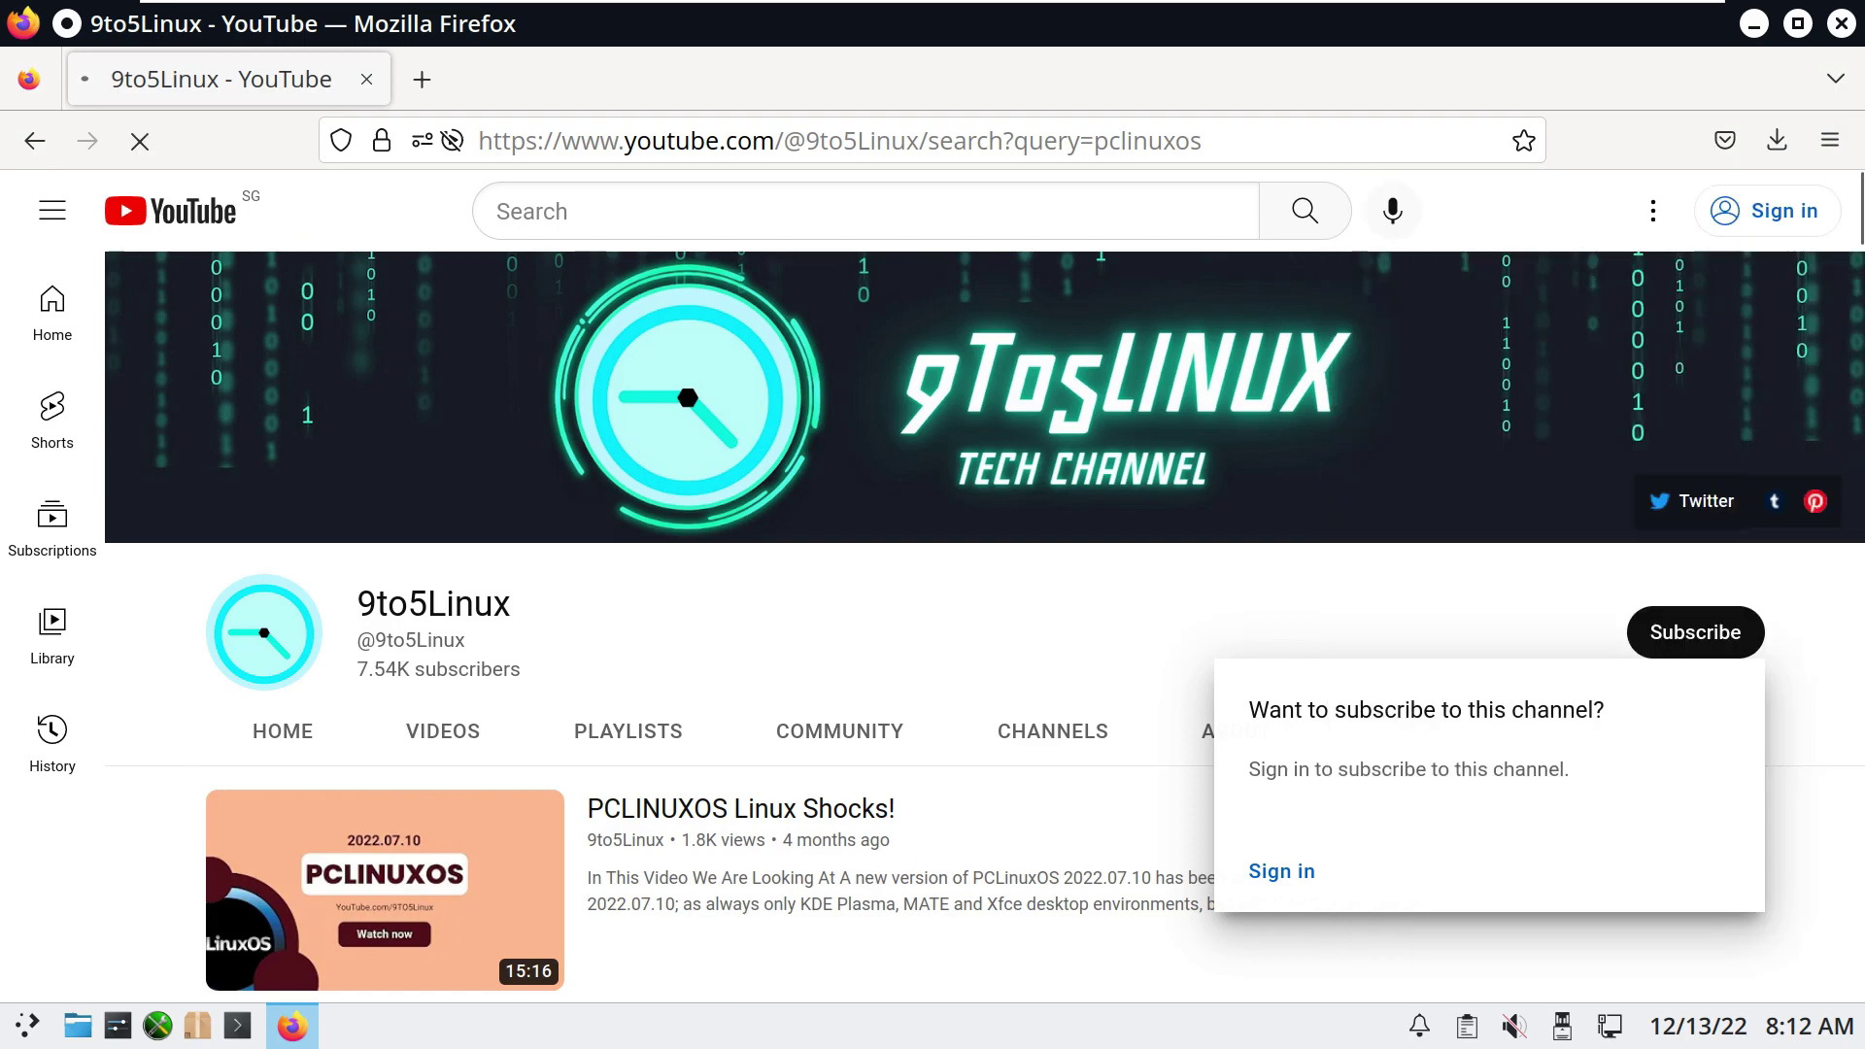
Step: Check the browser's version information in the About Firefox window and close that window
click(1830, 141)
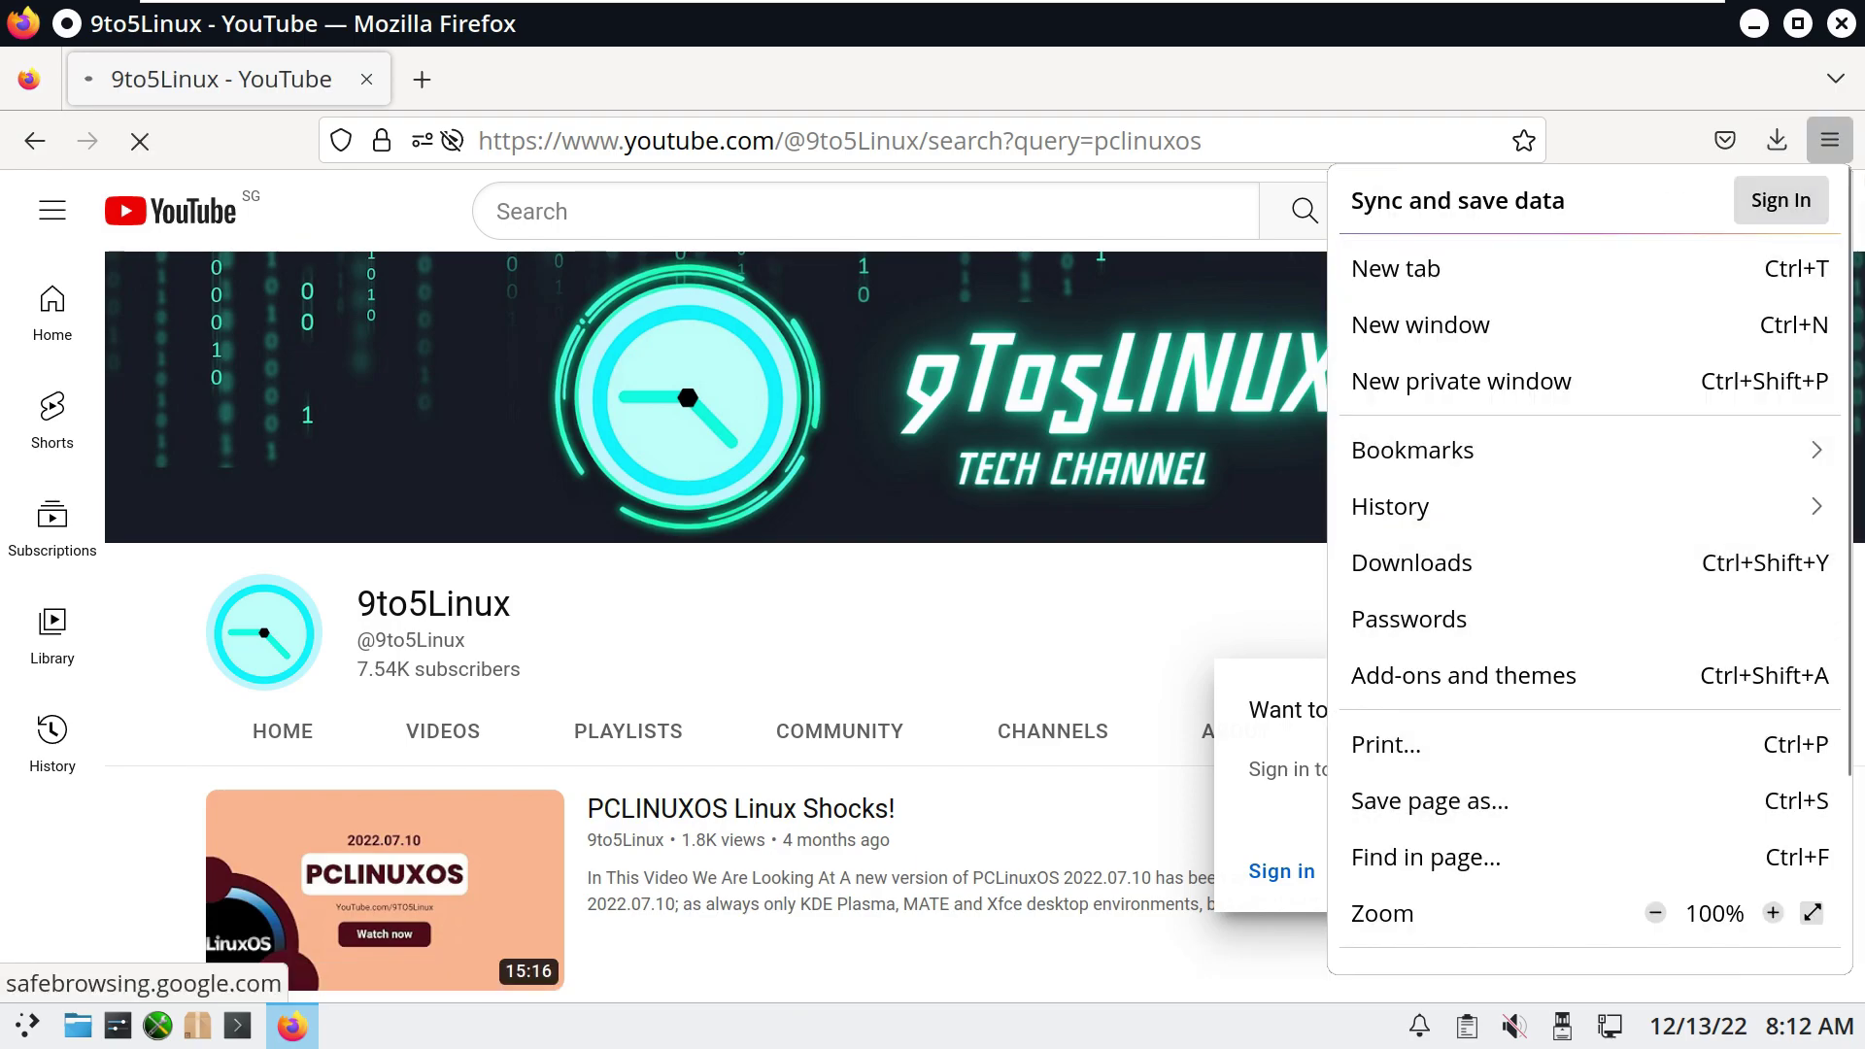
scroll(1593, 933, down, 5)
click(1592, 865)
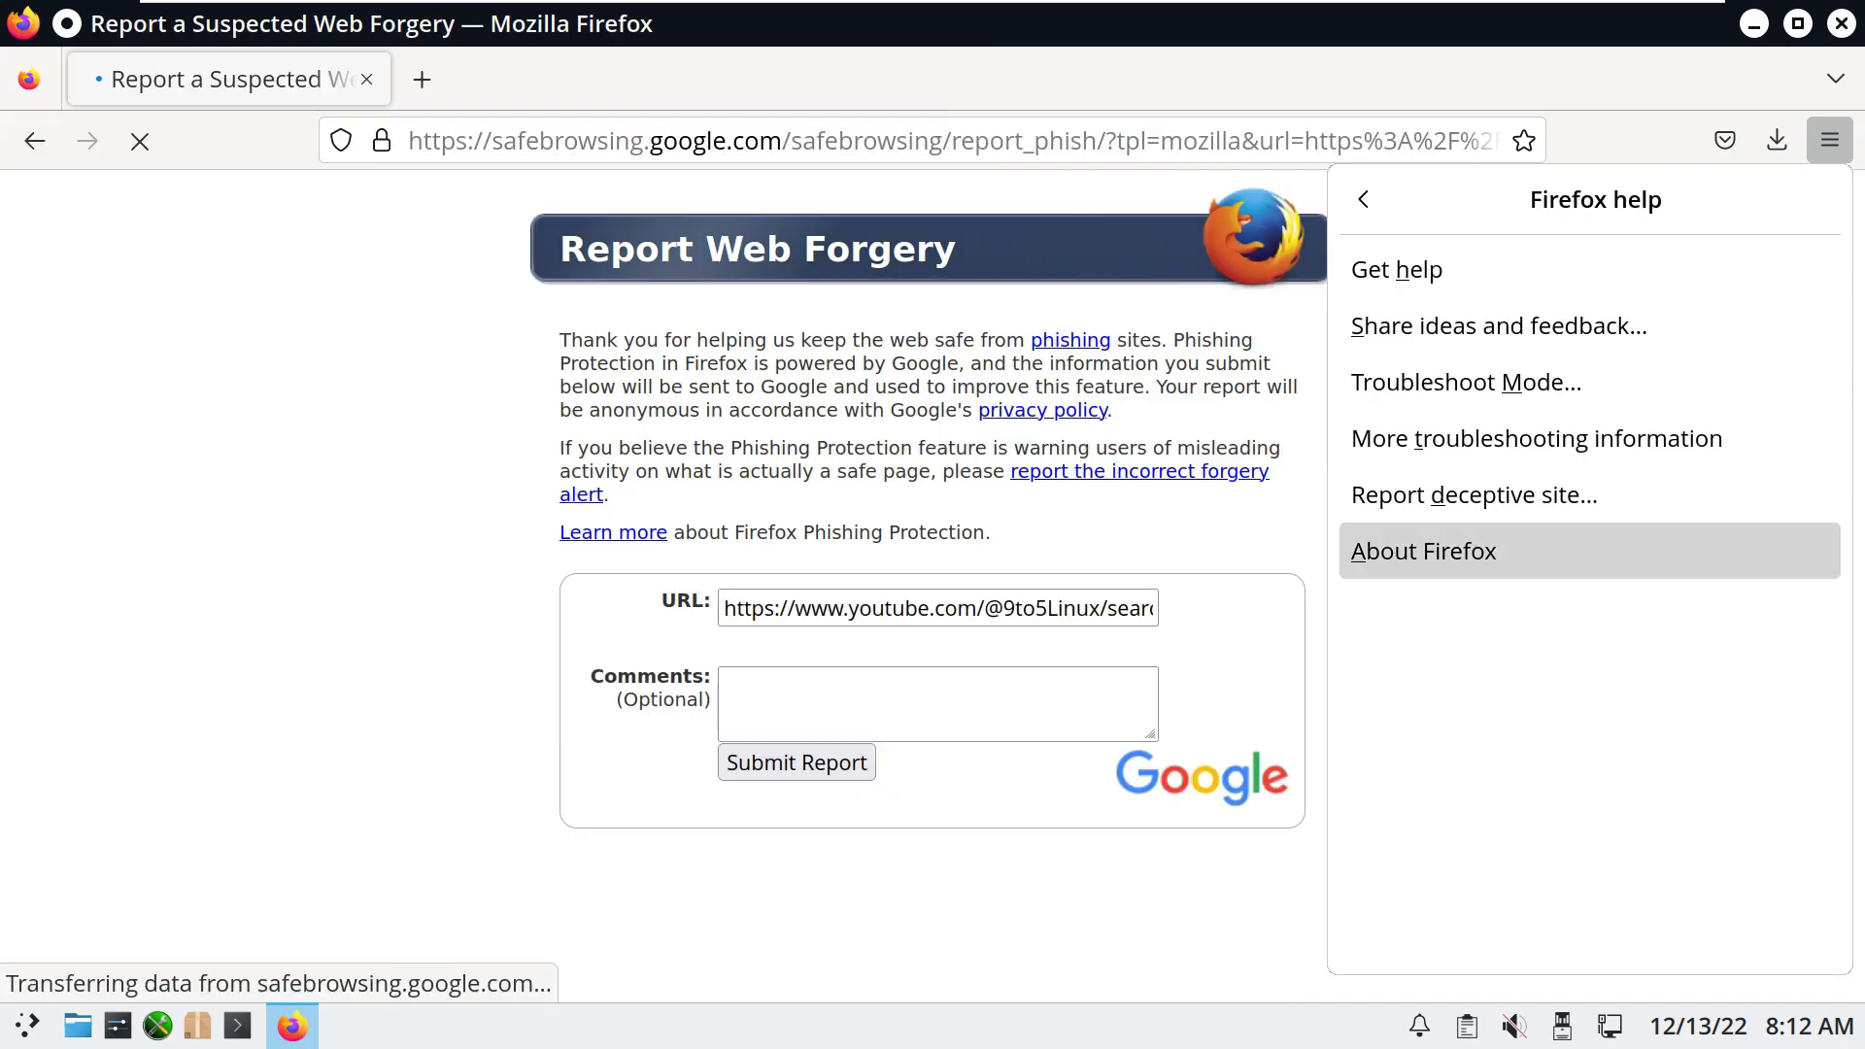
click(1423, 551)
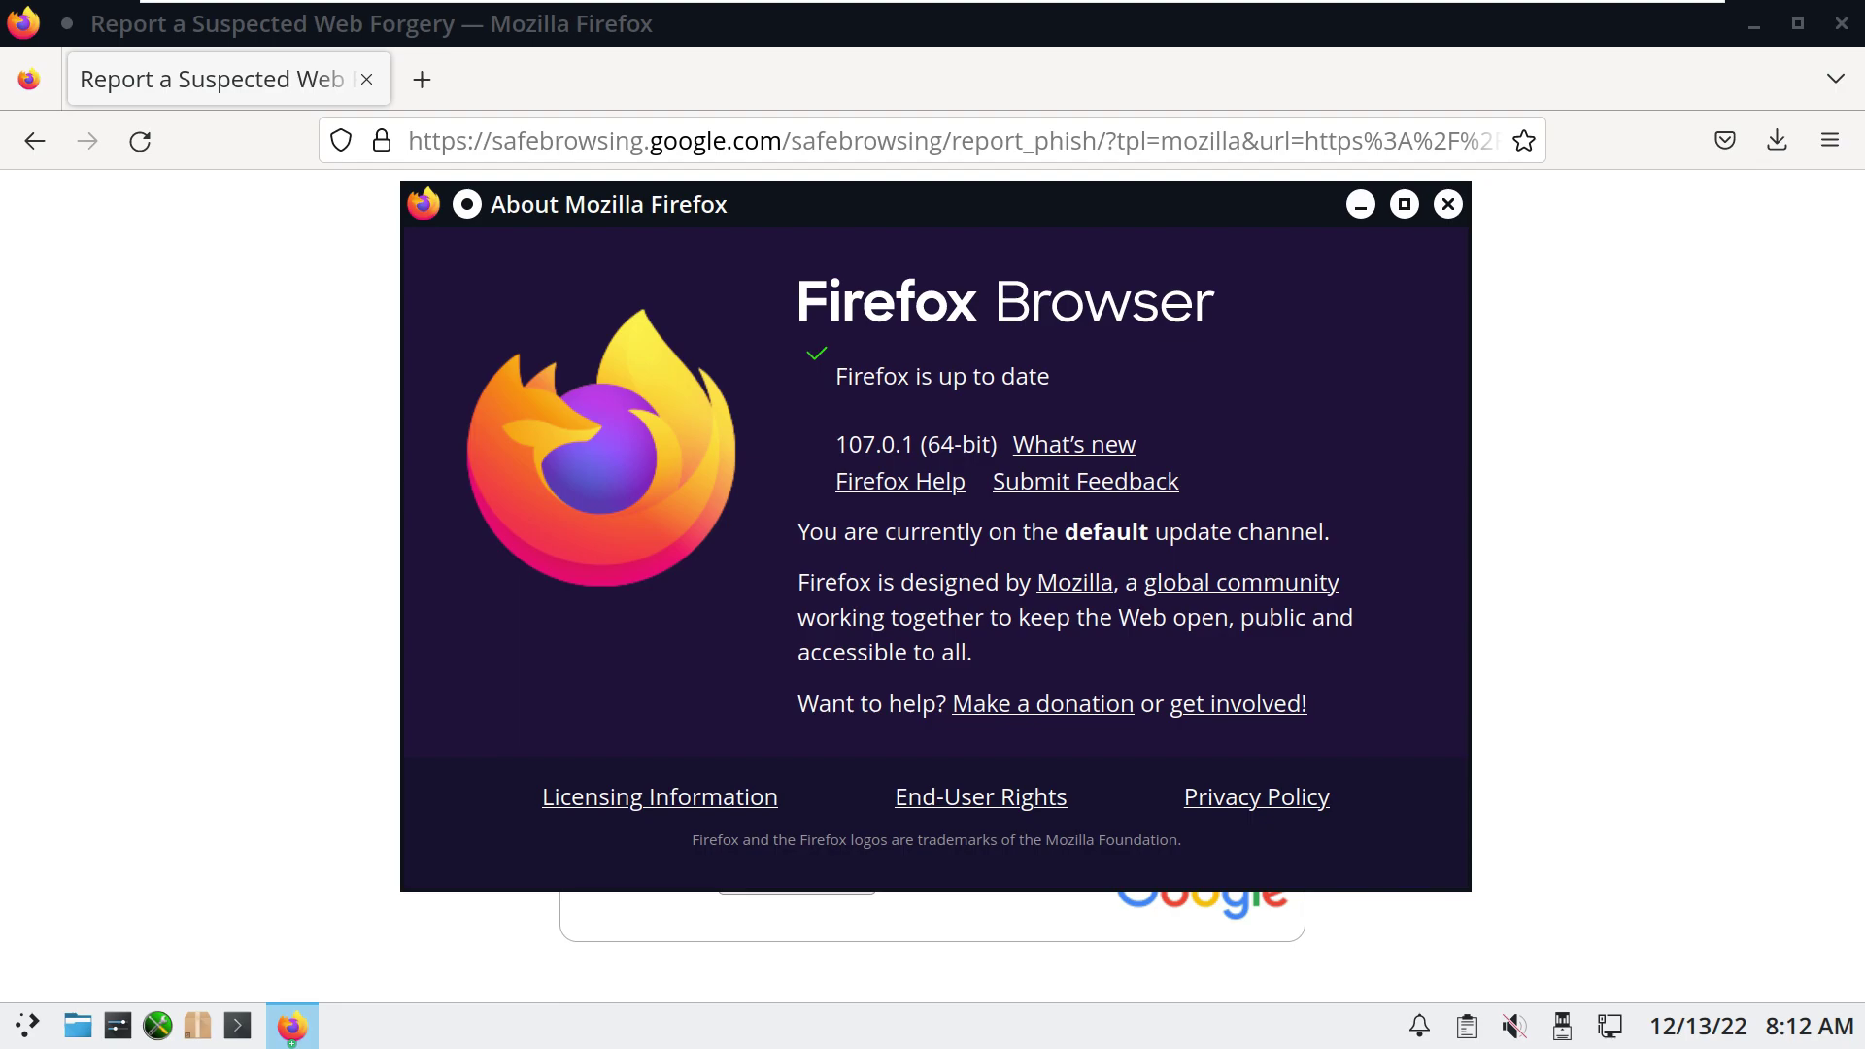
click(1449, 203)
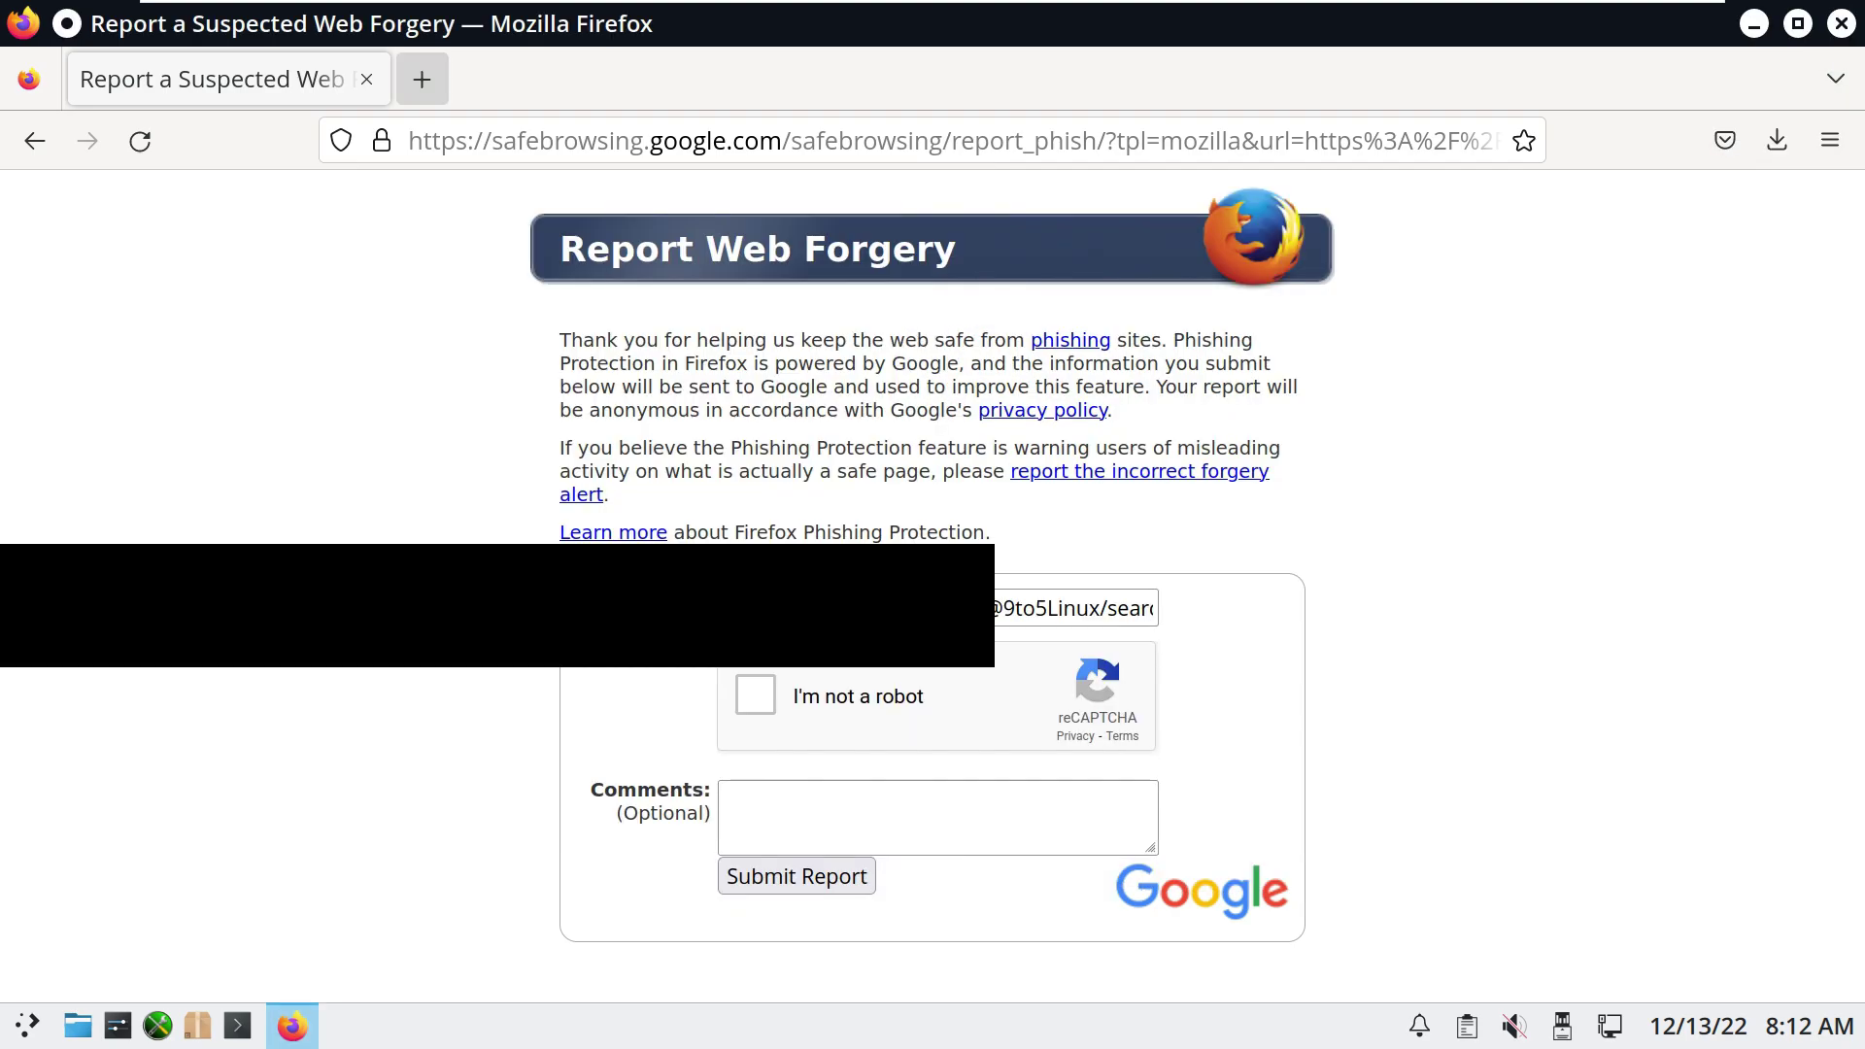
Step: Replace the web forgery report tab with a new tab and close the browser
click(422, 79)
click(367, 79)
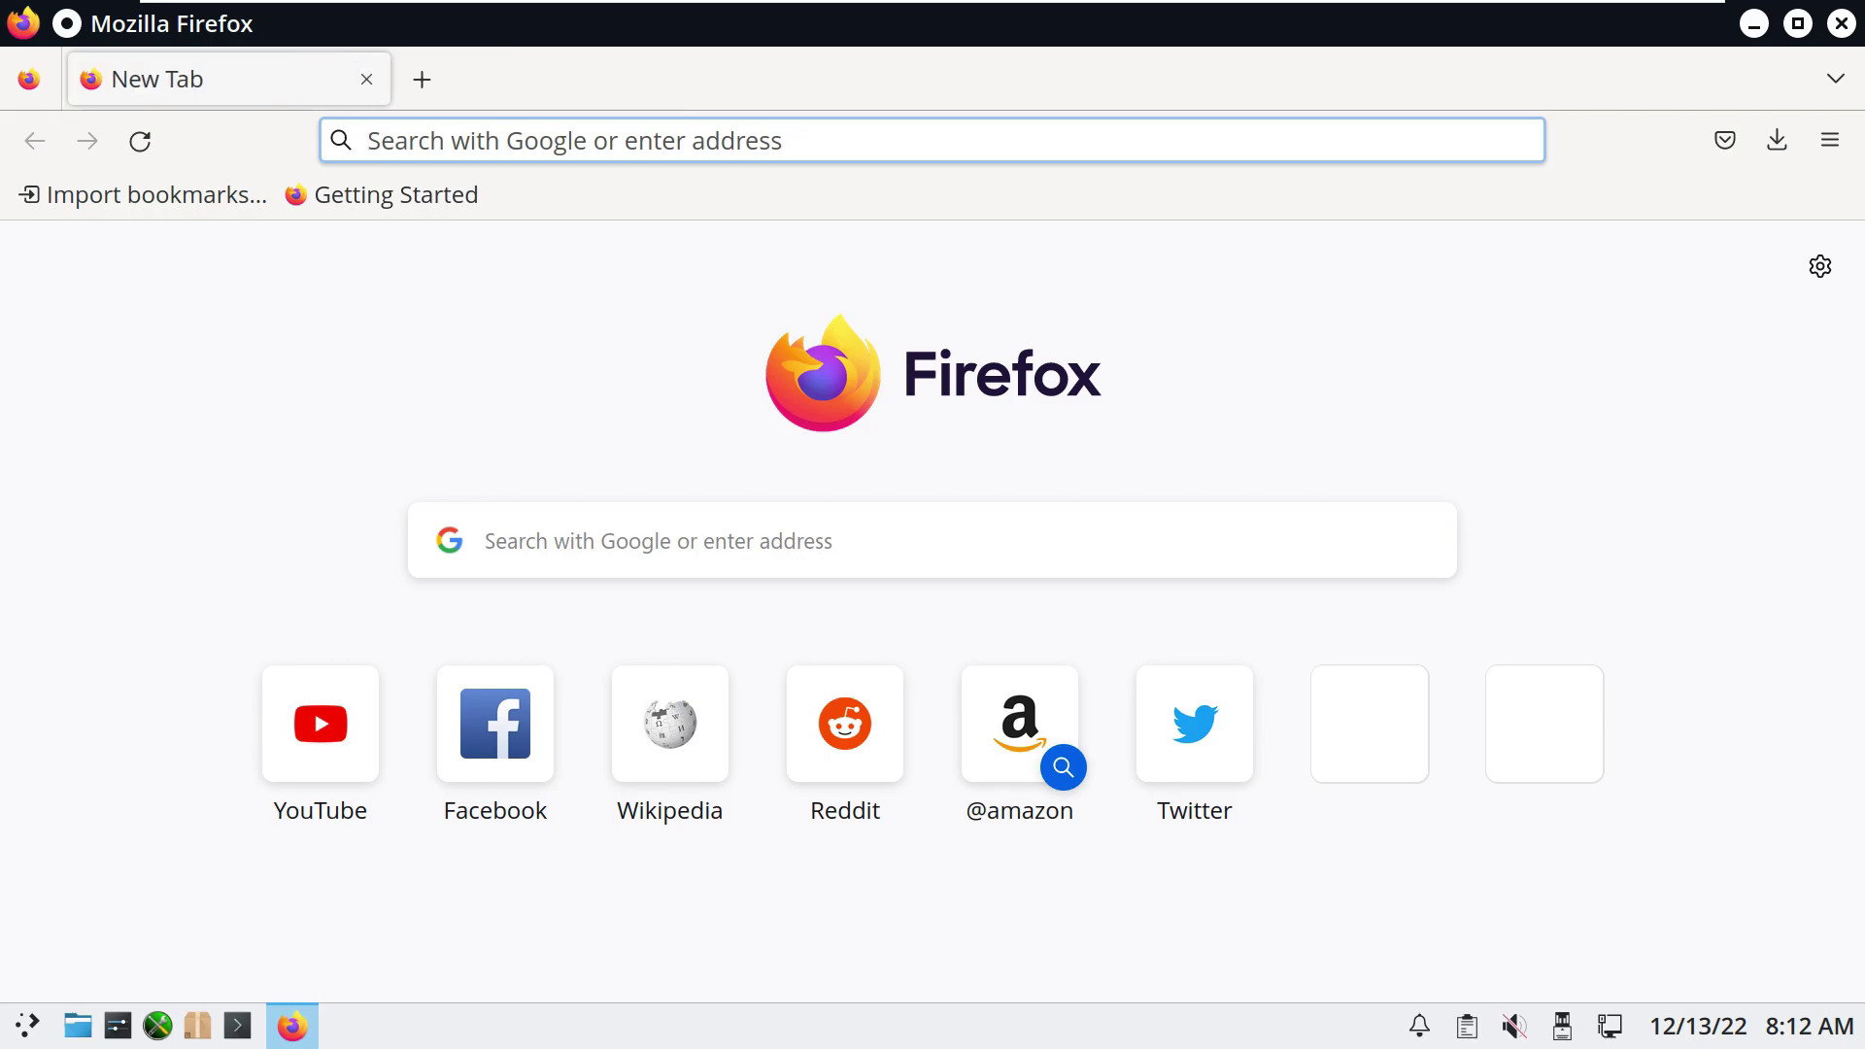
click(1842, 23)
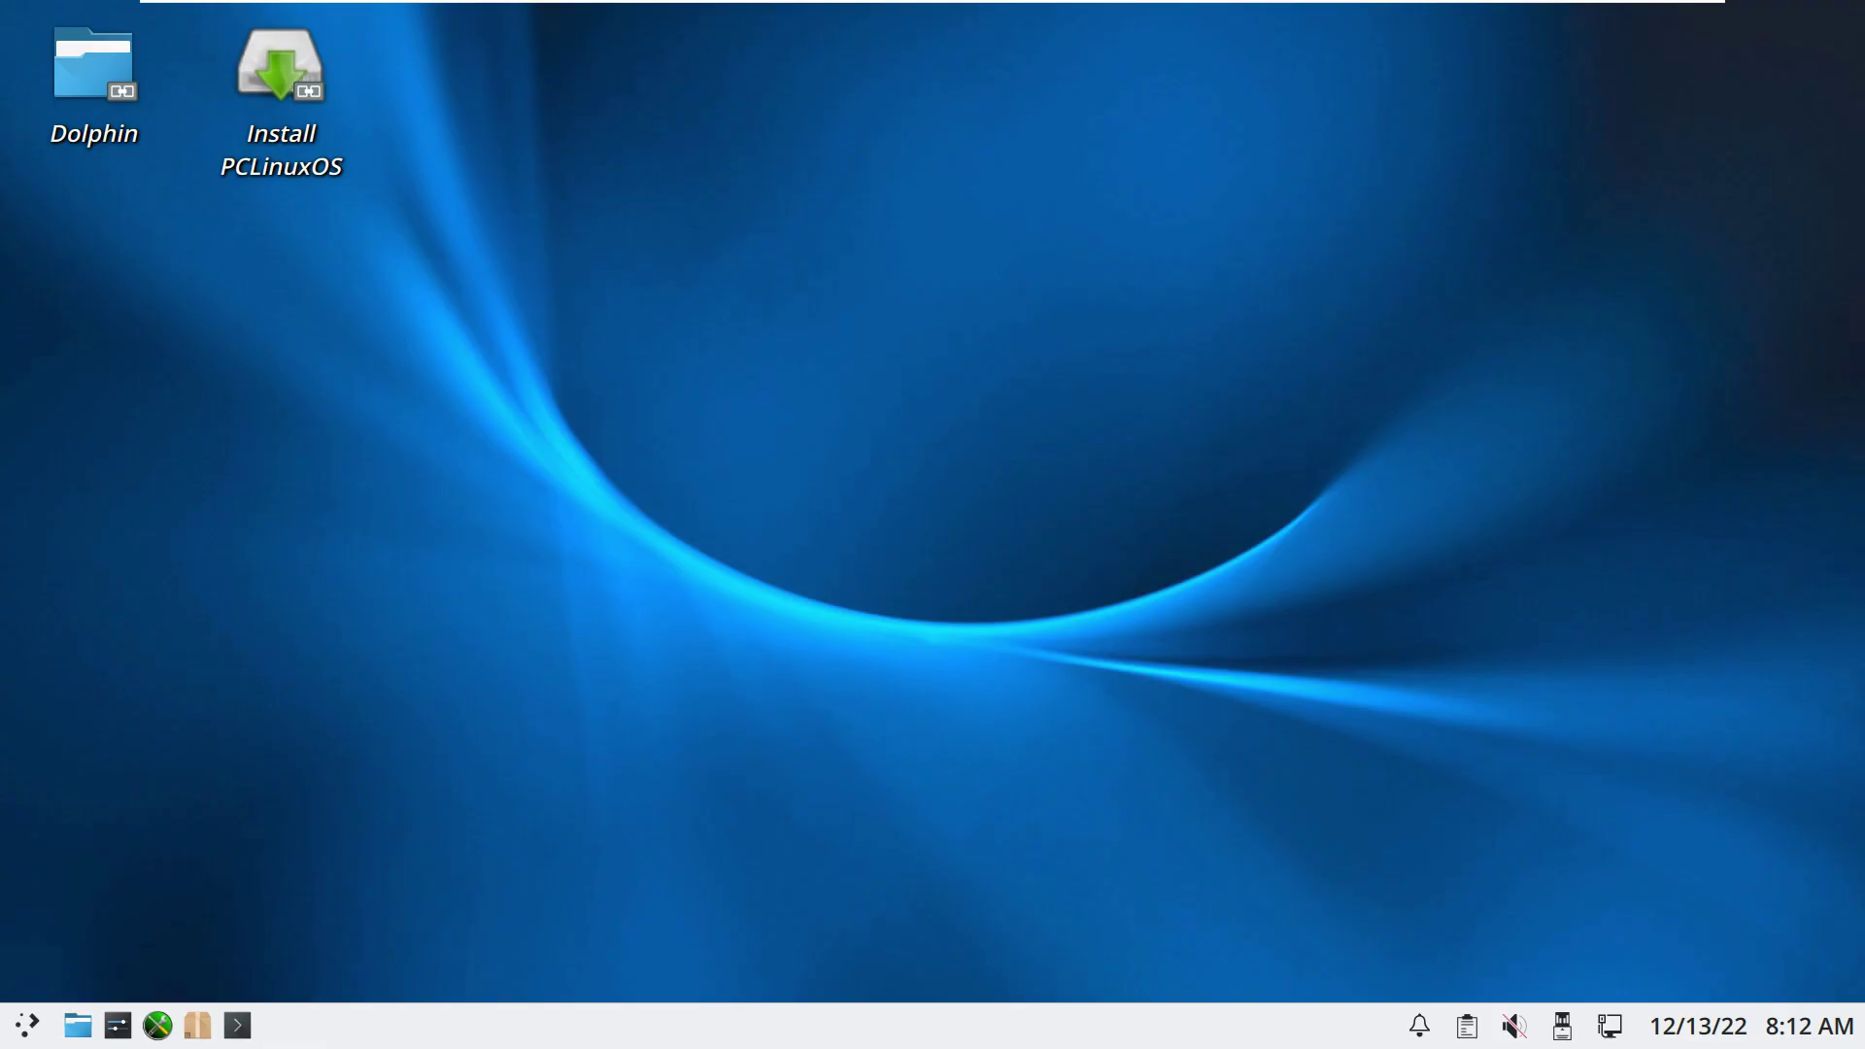
Step: Launch the PCLinuxOS installer and proceed with the Use free space partitioning option
right_click(280, 125)
key(Escape)
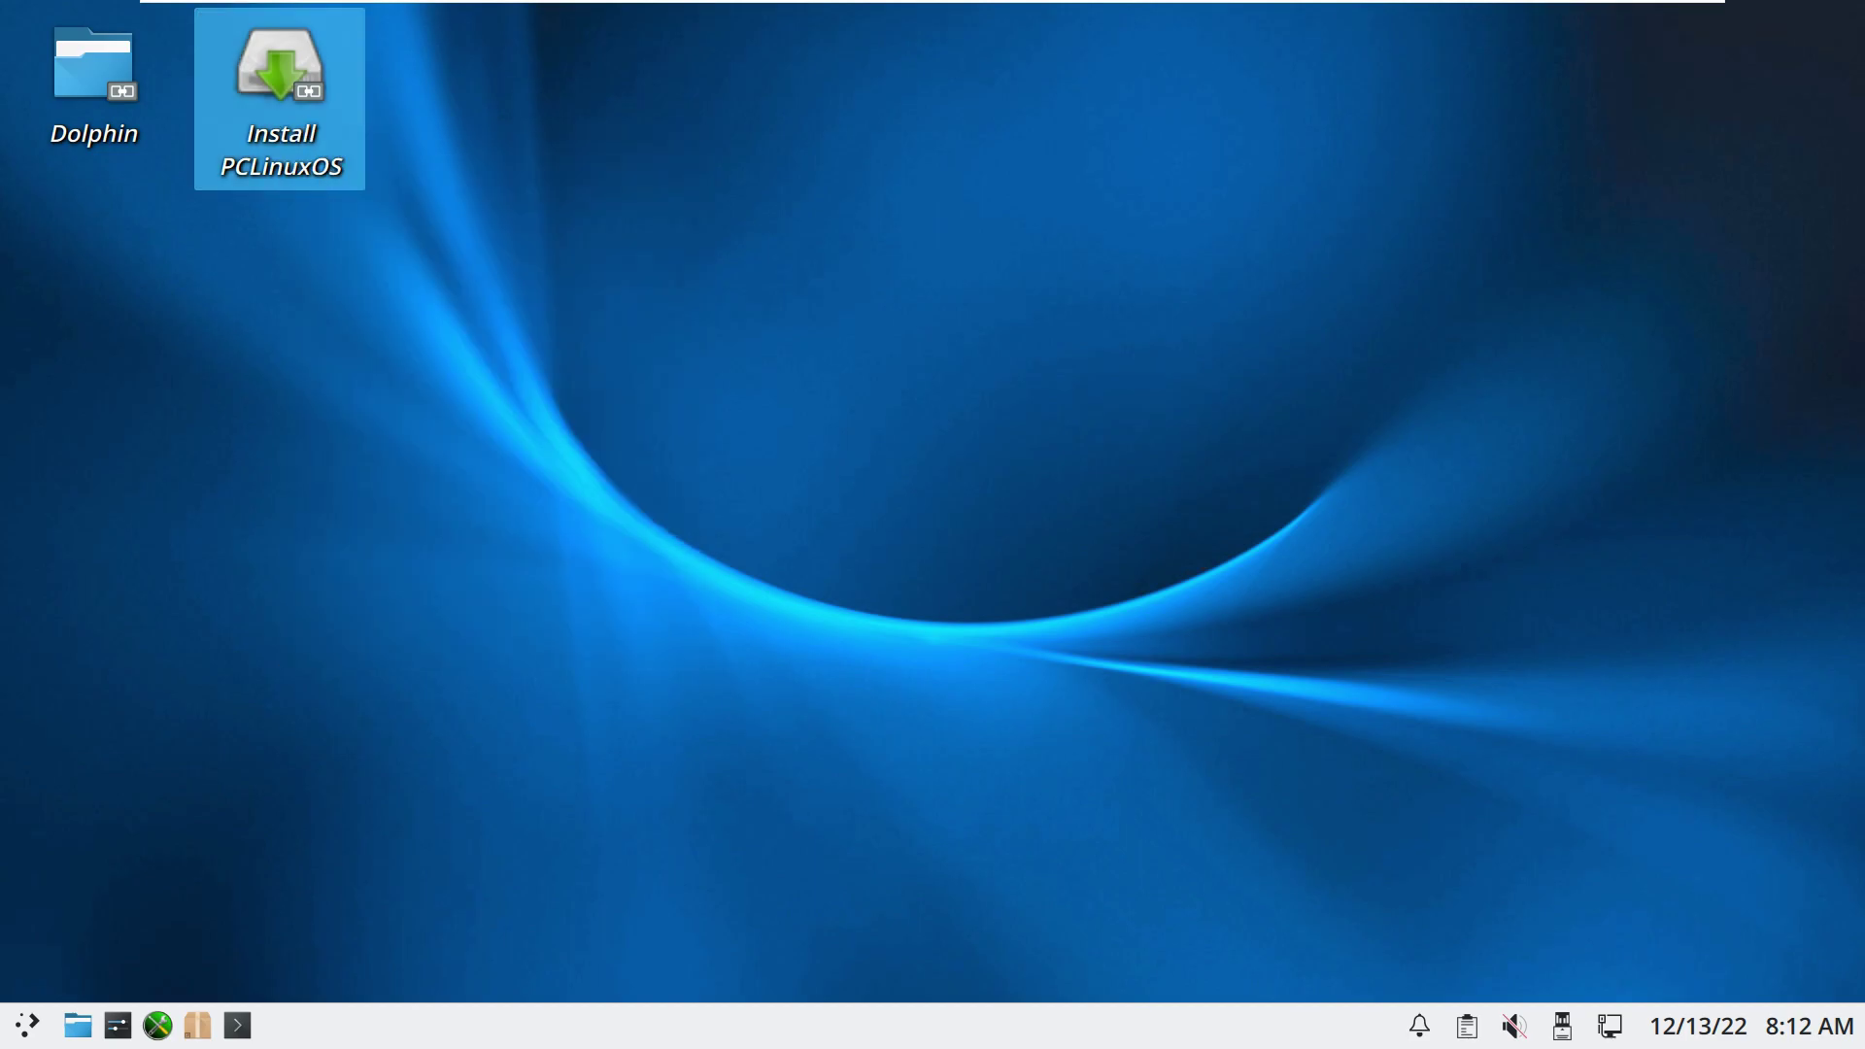
click(280, 97)
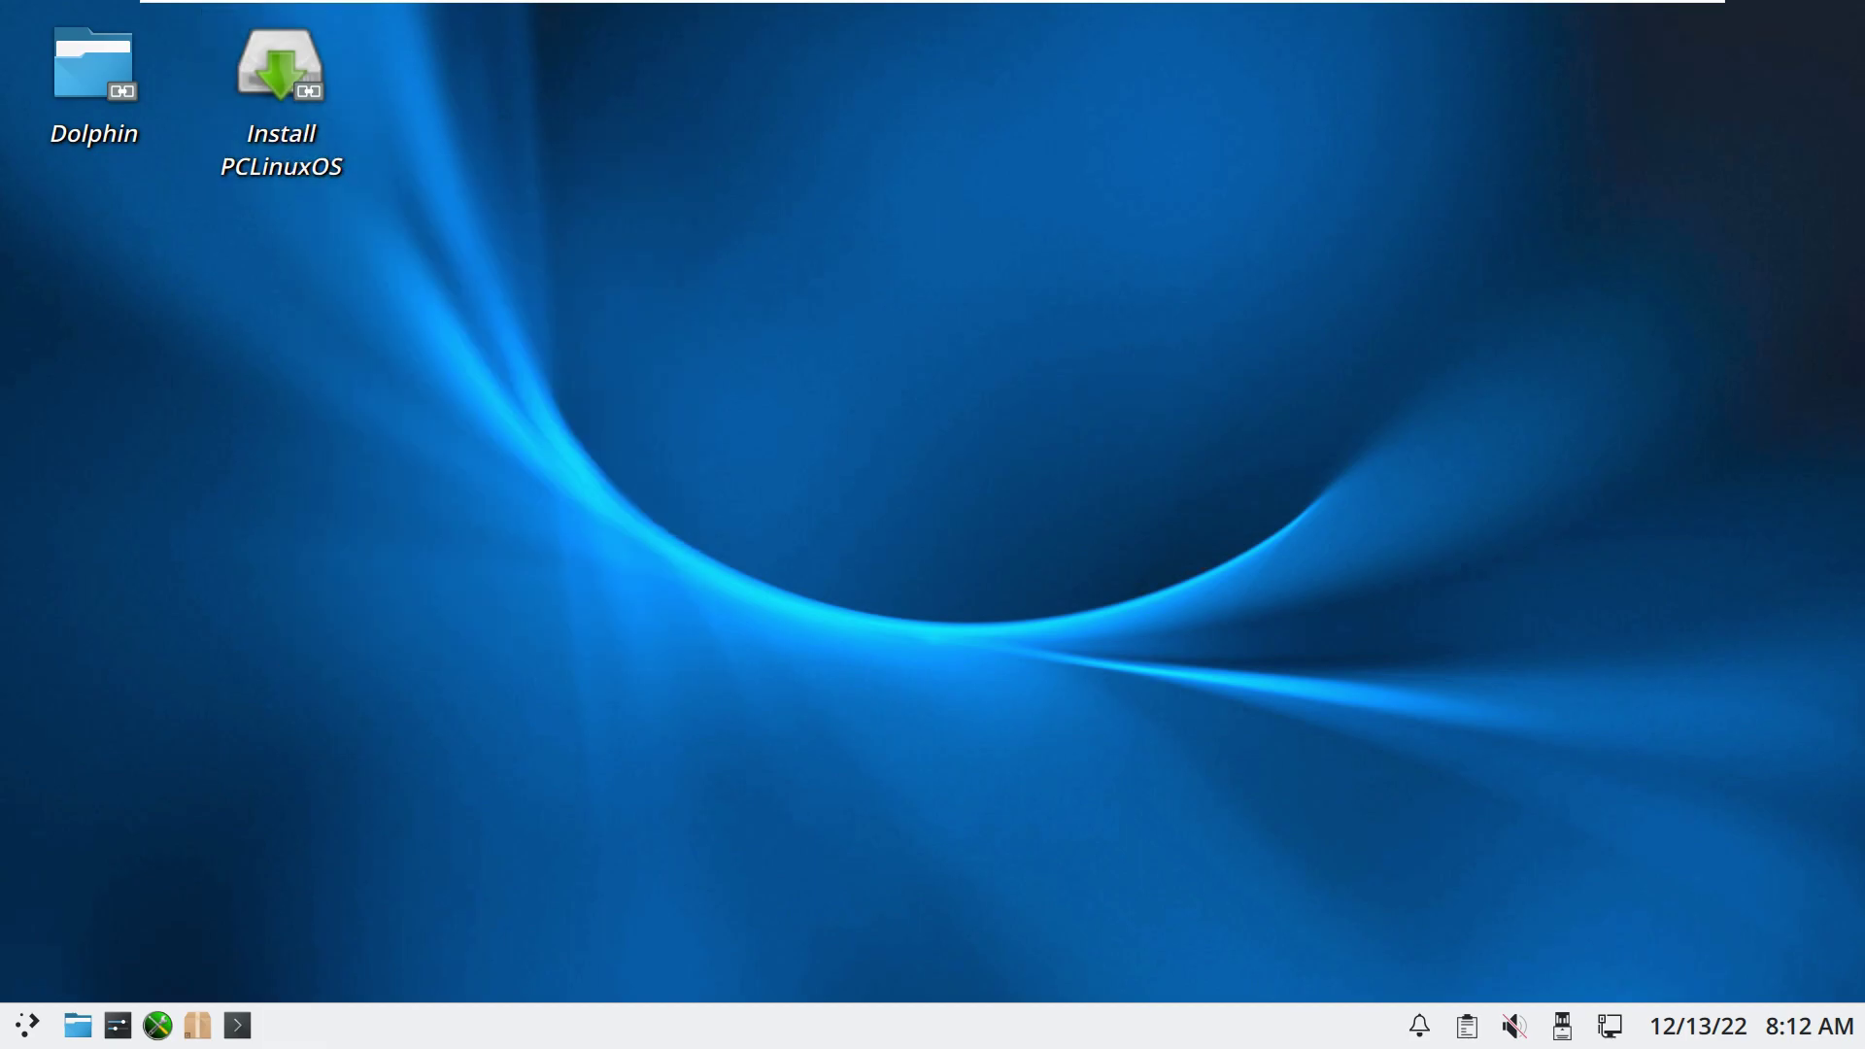
click(1216, 731)
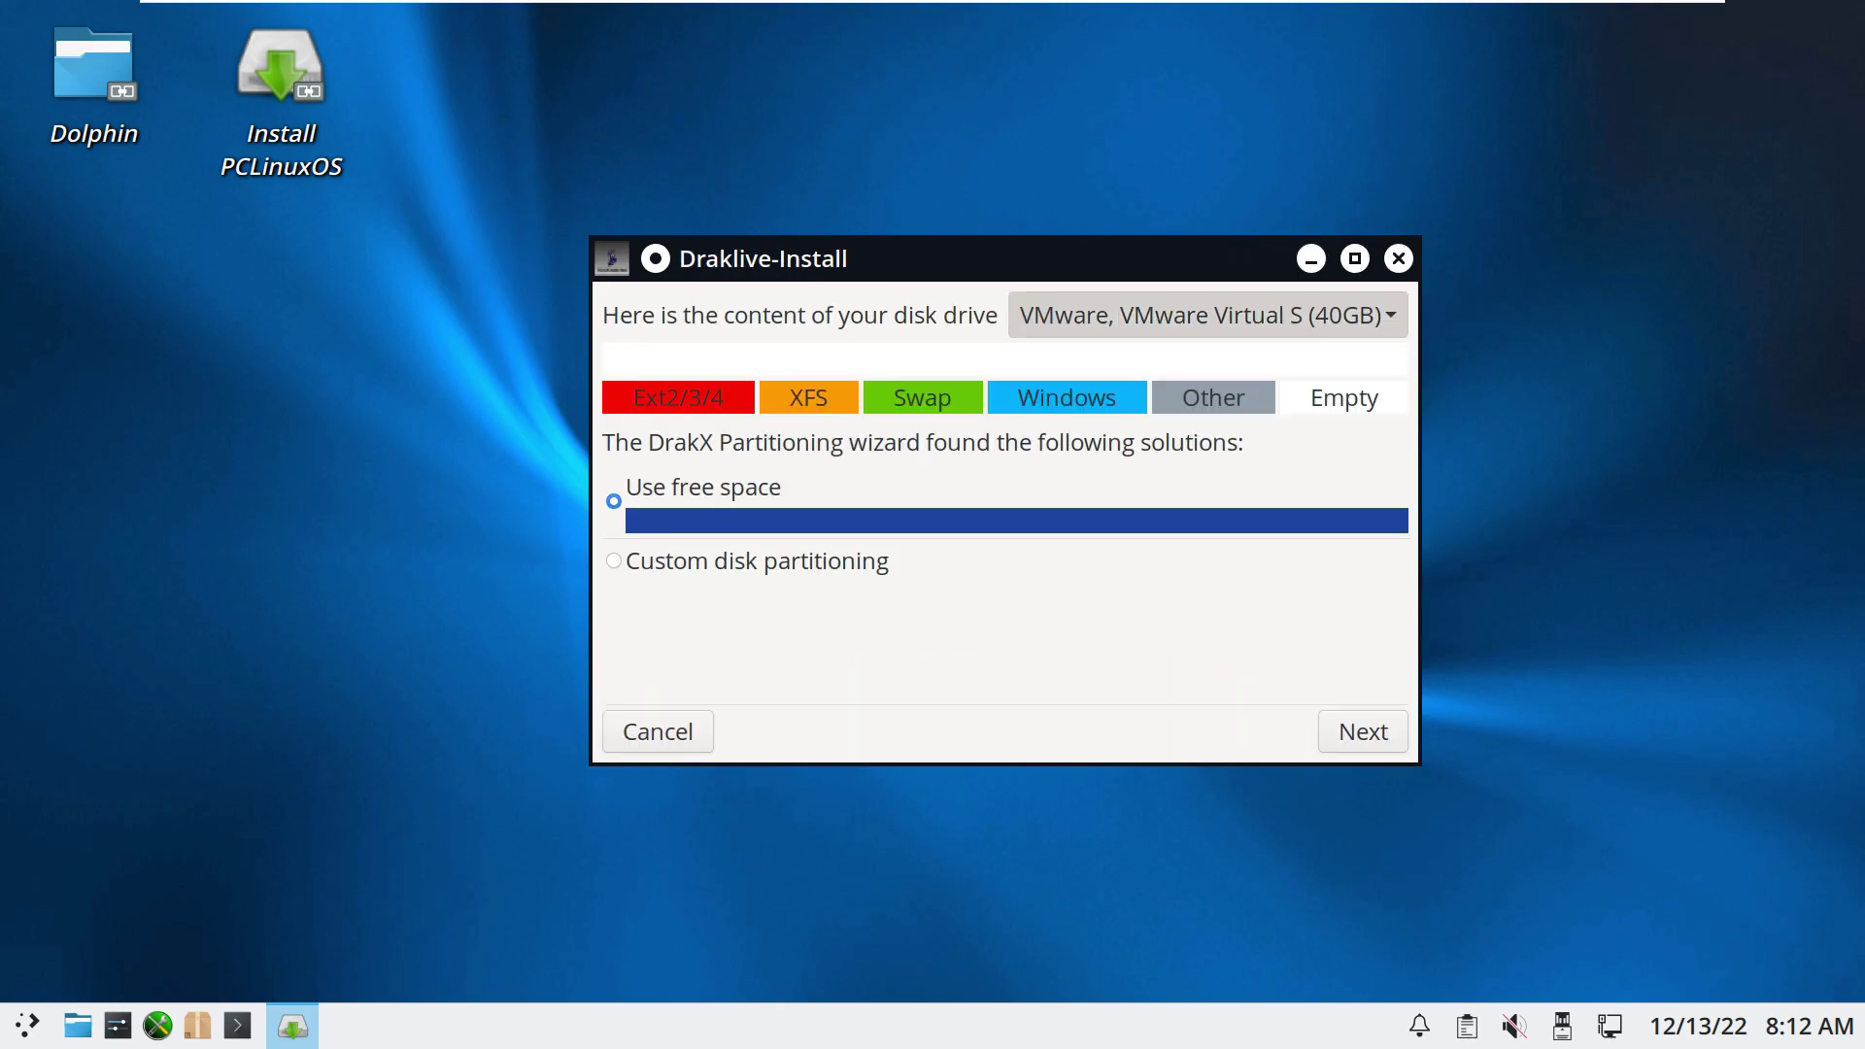
click(614, 501)
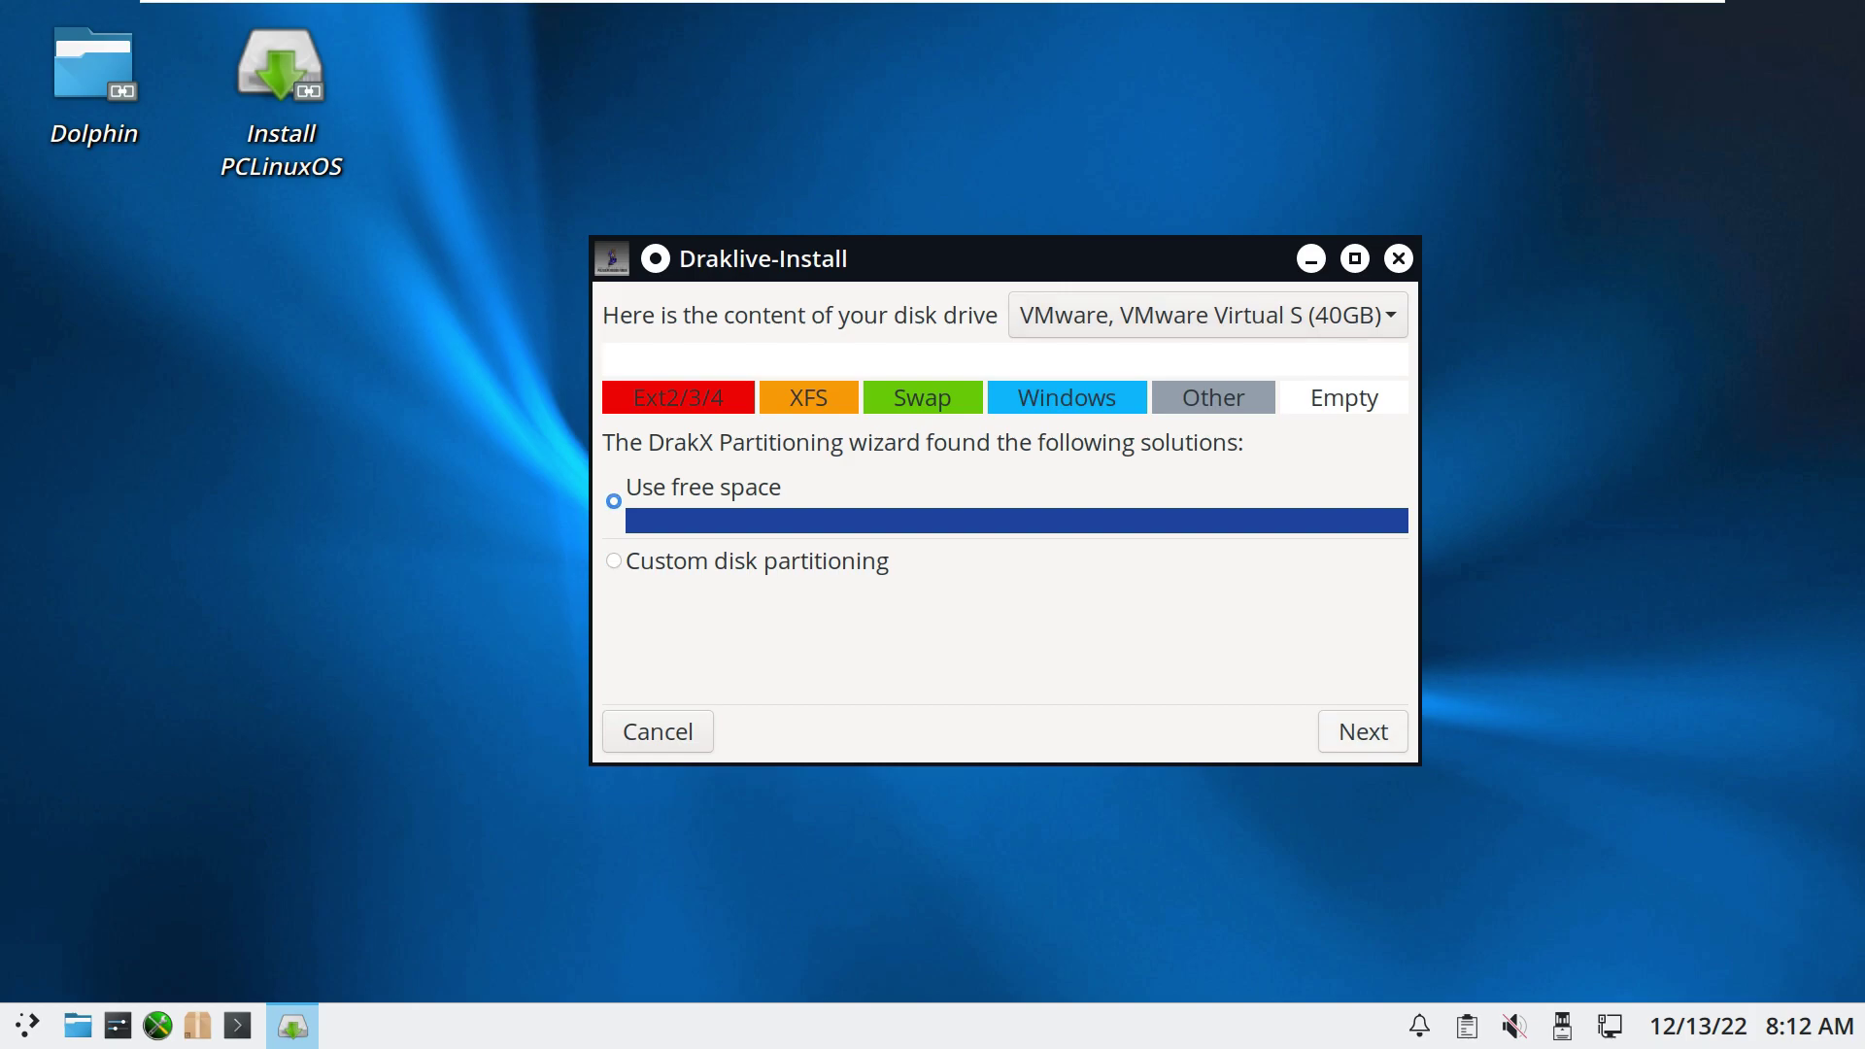
click(1363, 732)
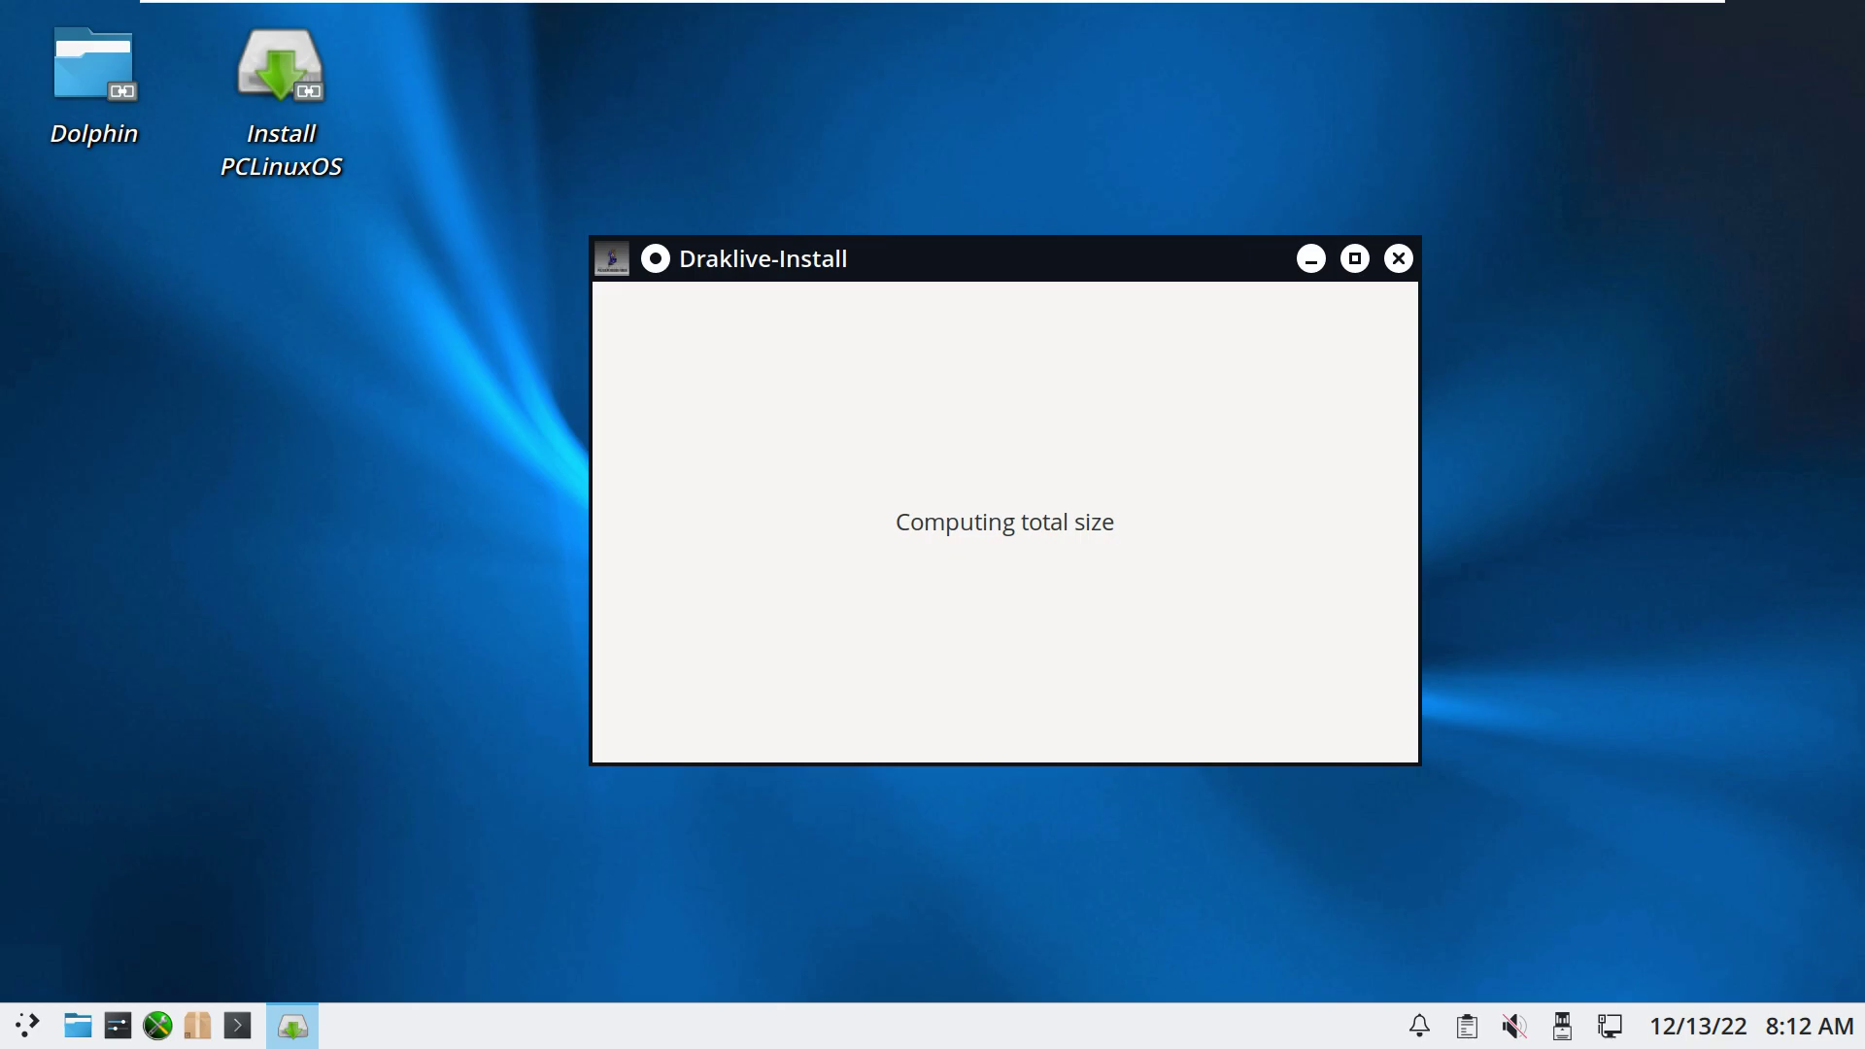
Step: Apply the Fallen Leaf wallpaper to the desktop and view the About page of the desktop folder settings
right_click(1613, 306)
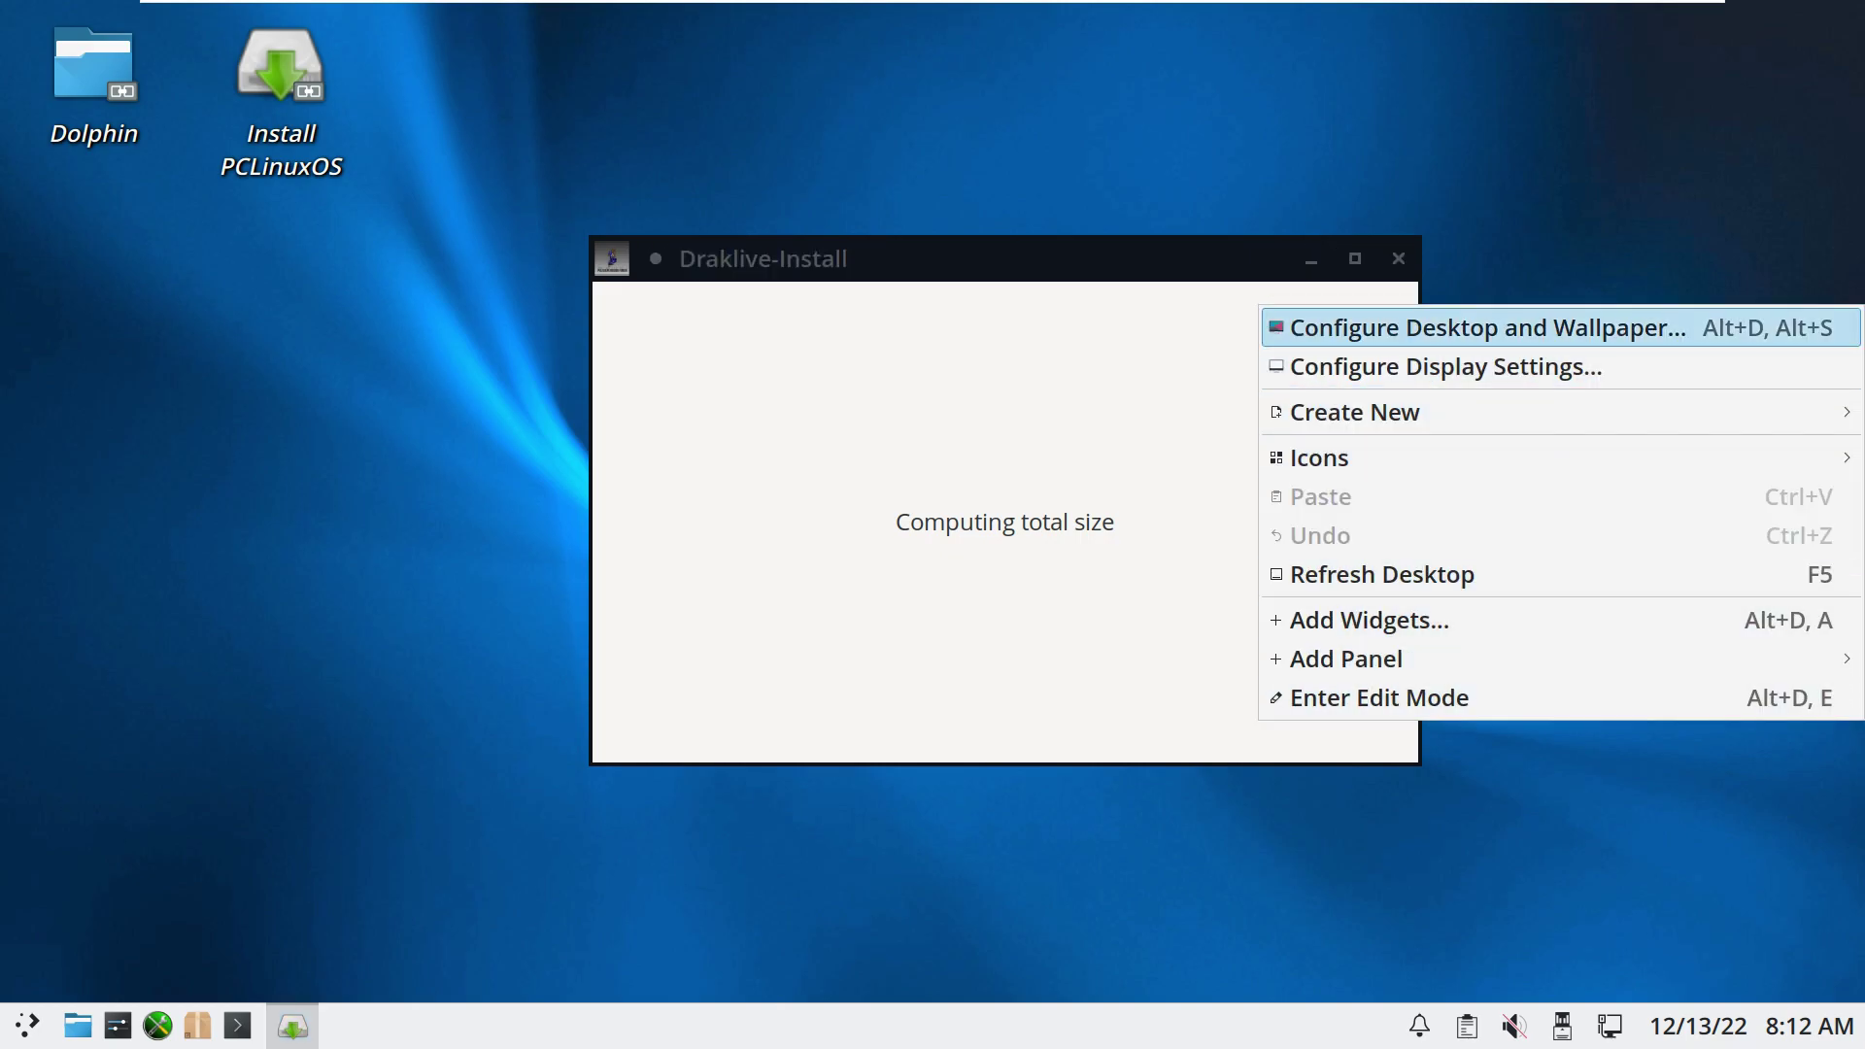
key(Escape)
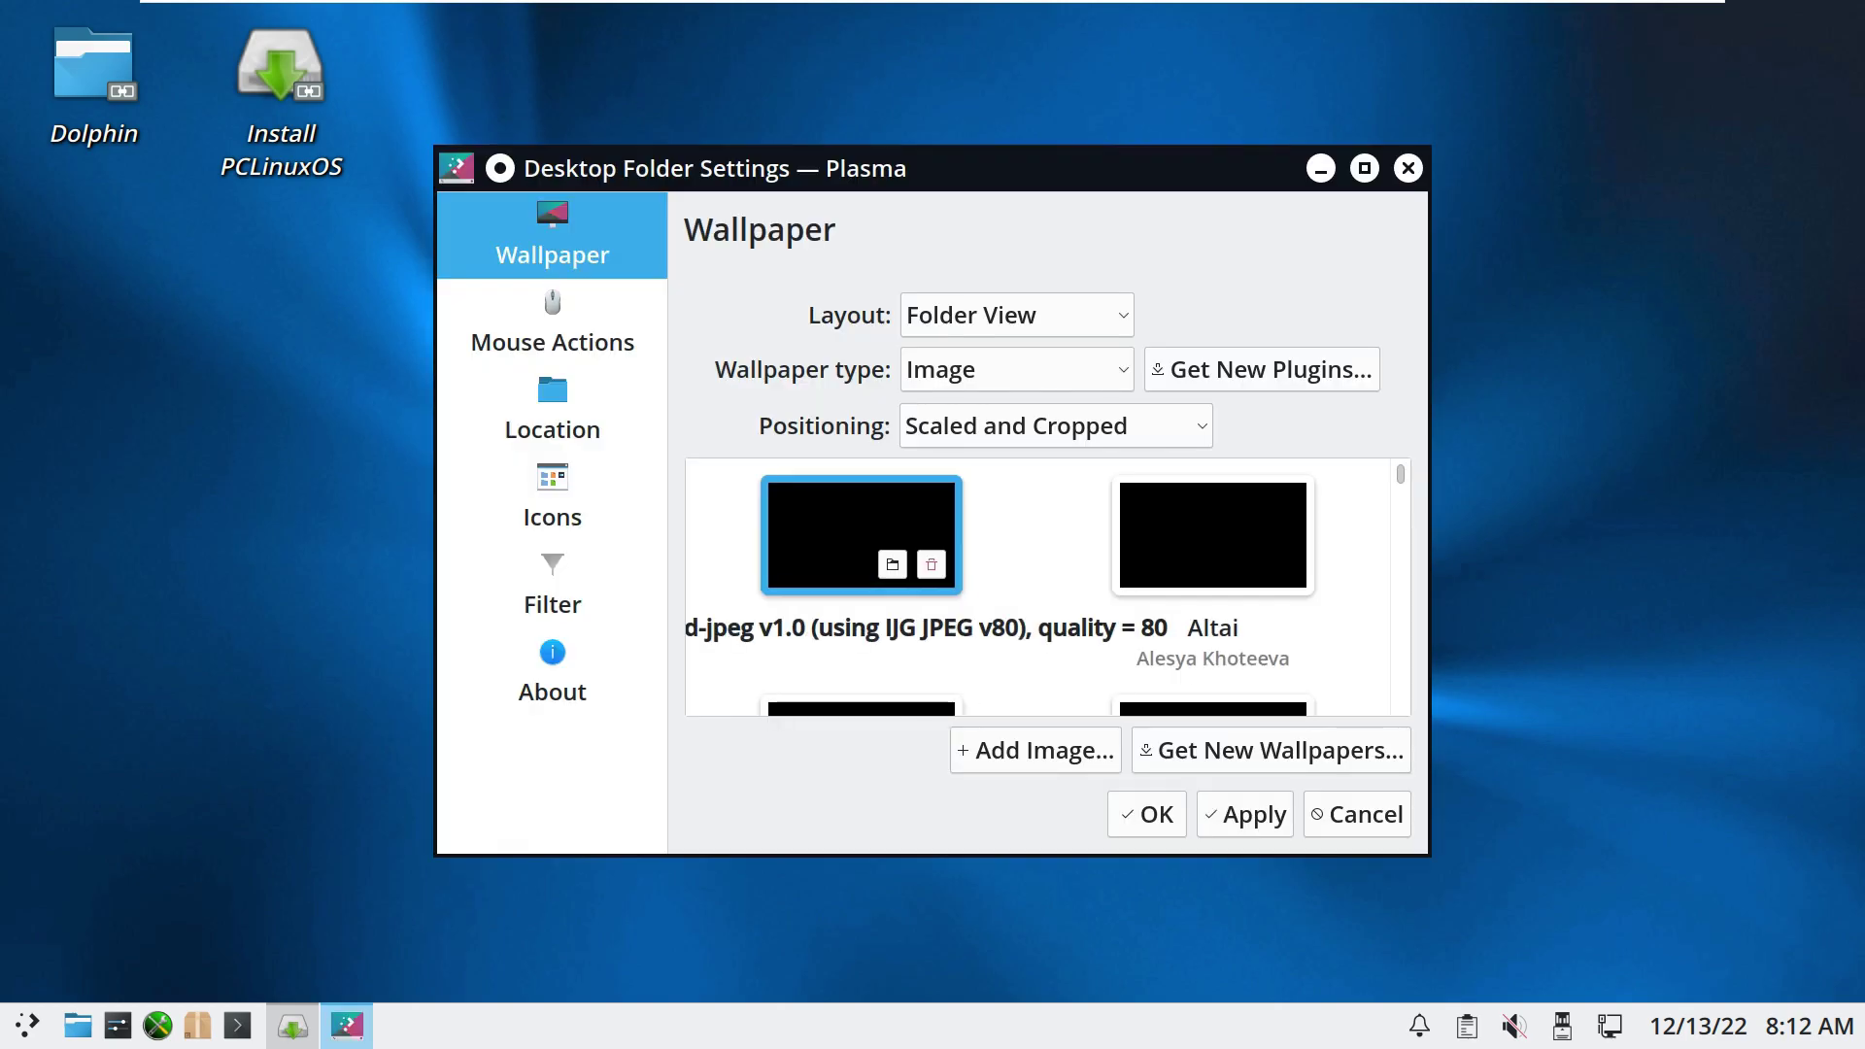
click(552, 672)
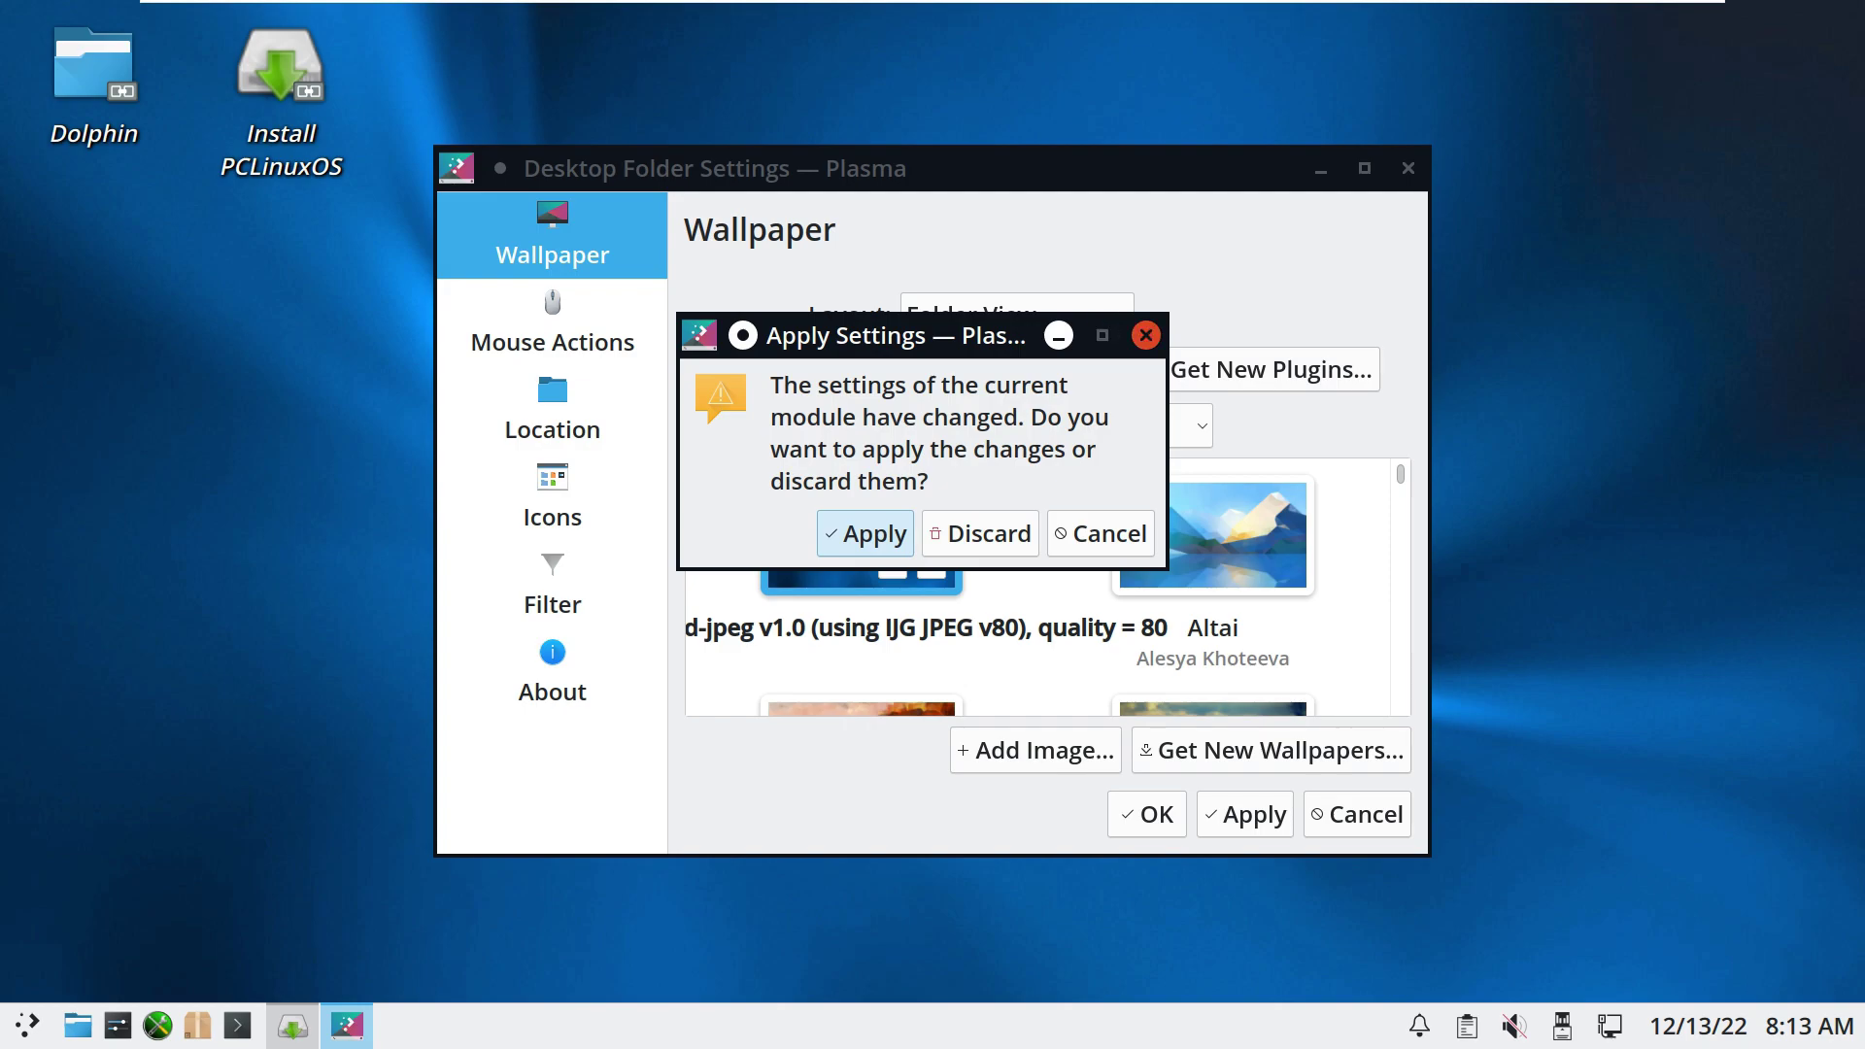
click(1147, 335)
scroll(1213, 573, down, 10)
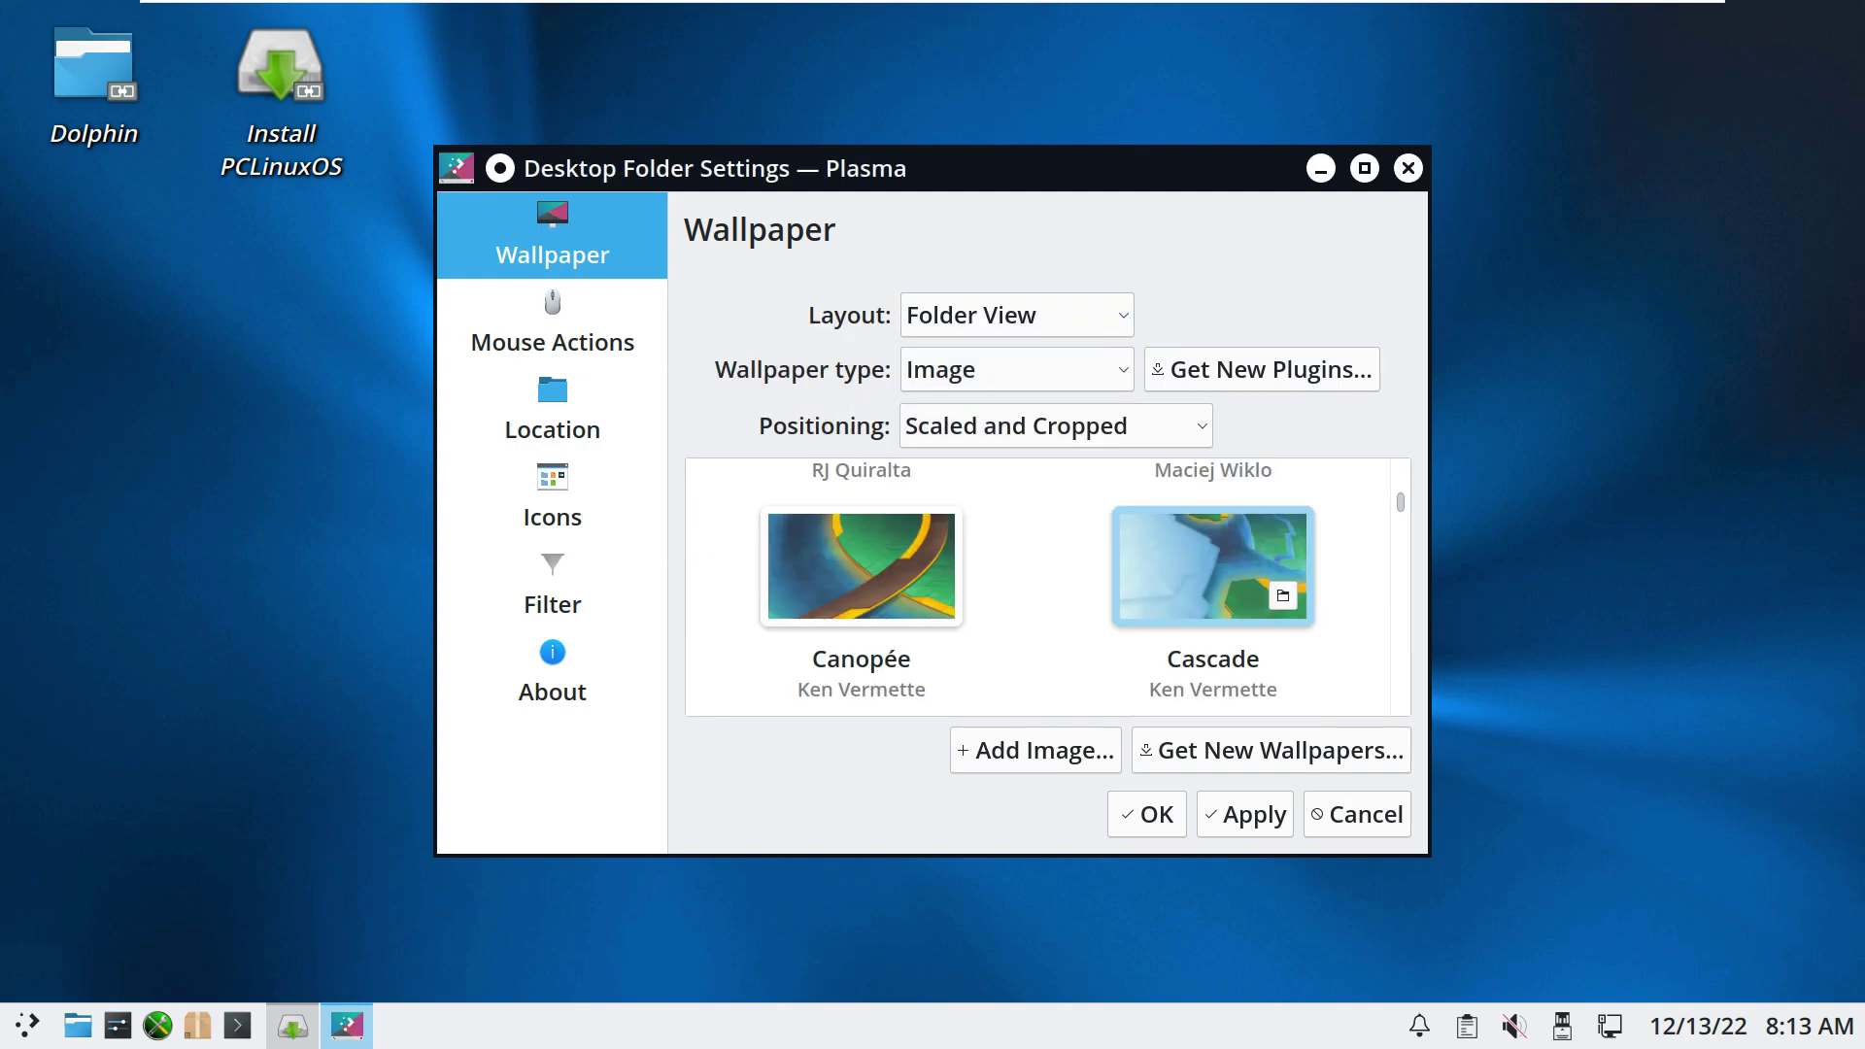
scroll(1213, 573, down, 2)
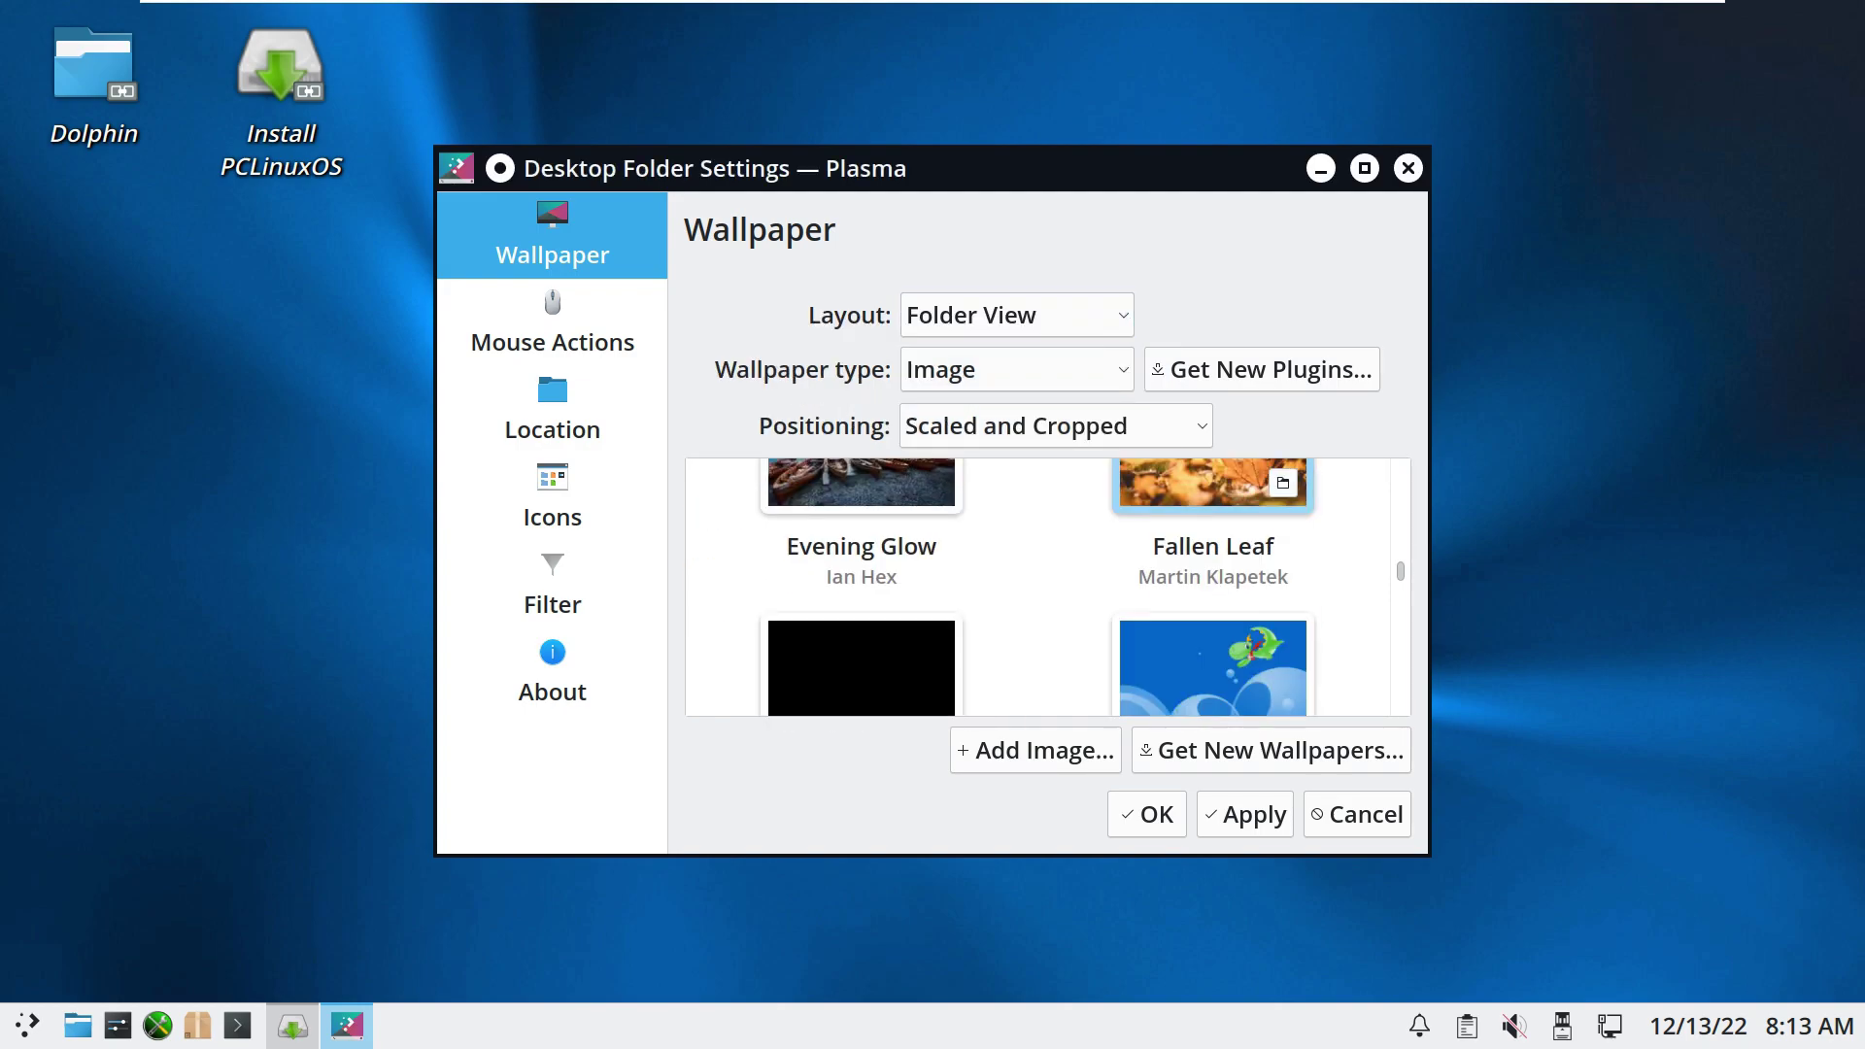
click(1213, 573)
click(1244, 814)
click(552, 671)
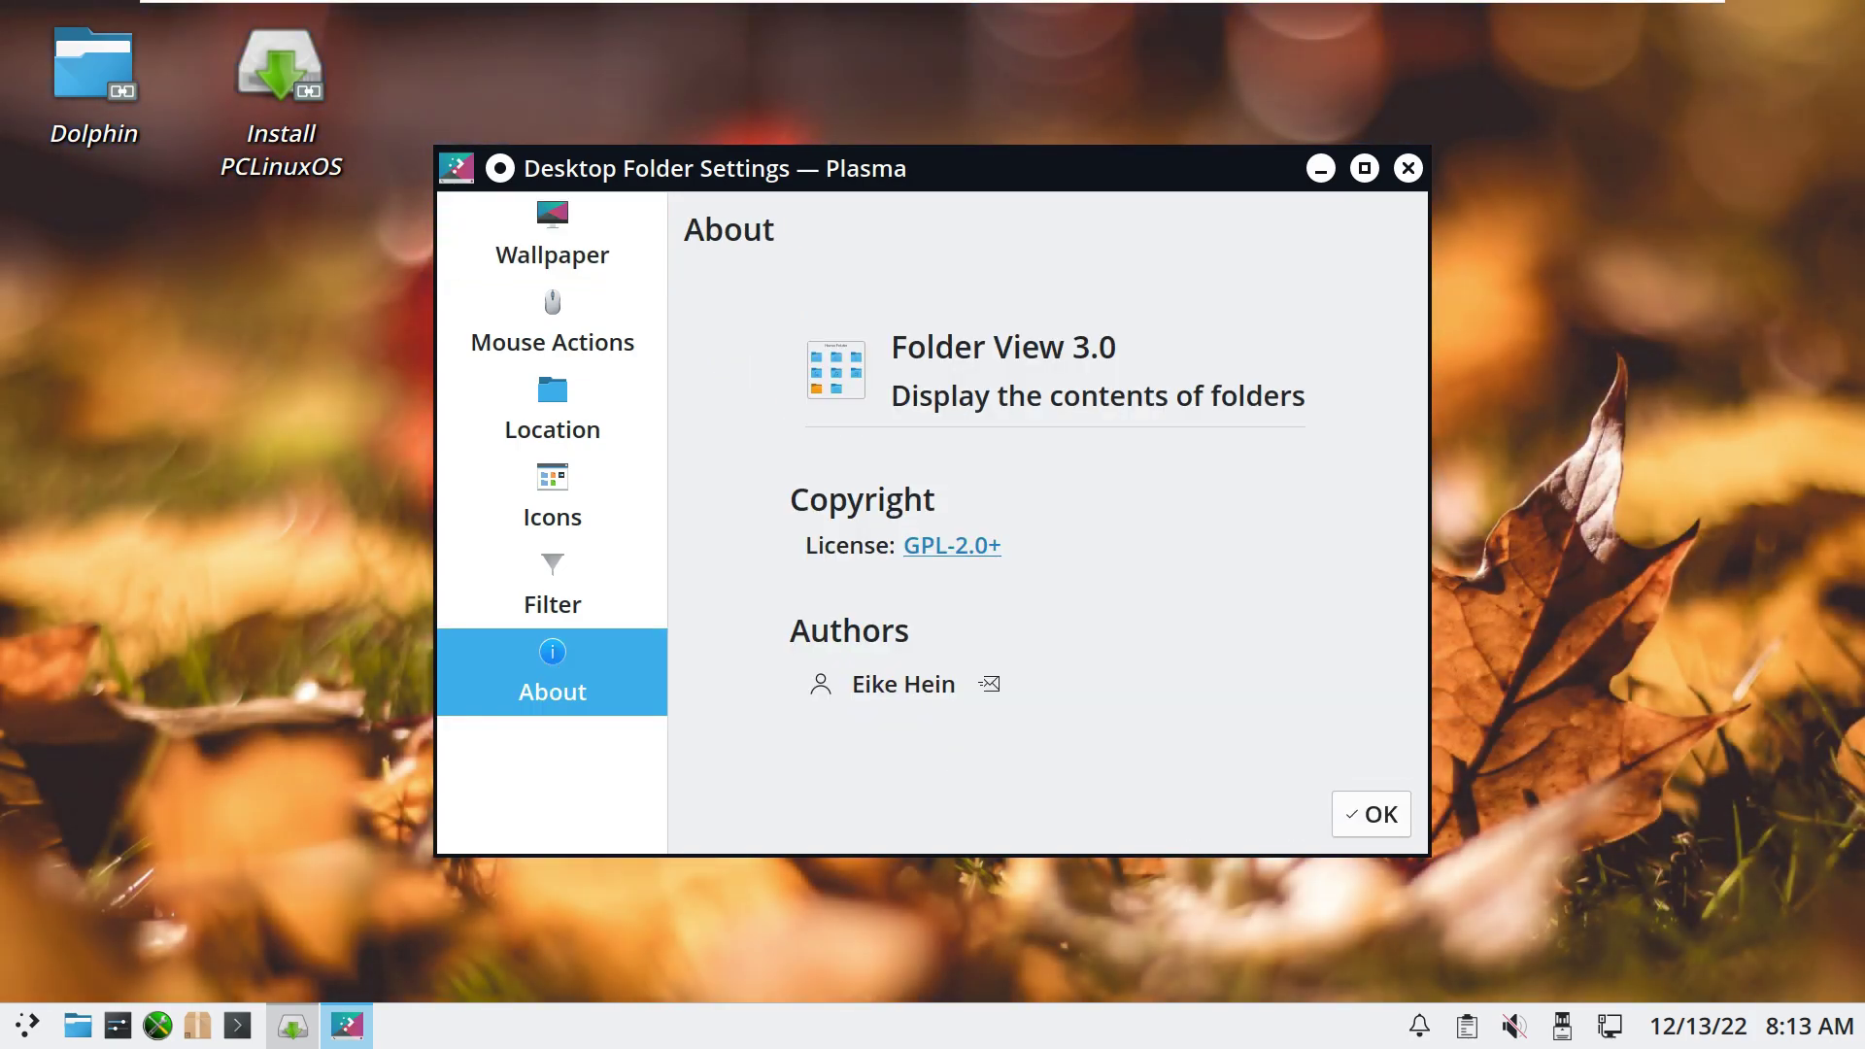
Step: Close the desktop folder settings and quit the PCLinuxOS installer without formatting the selected partitions
click(1370, 814)
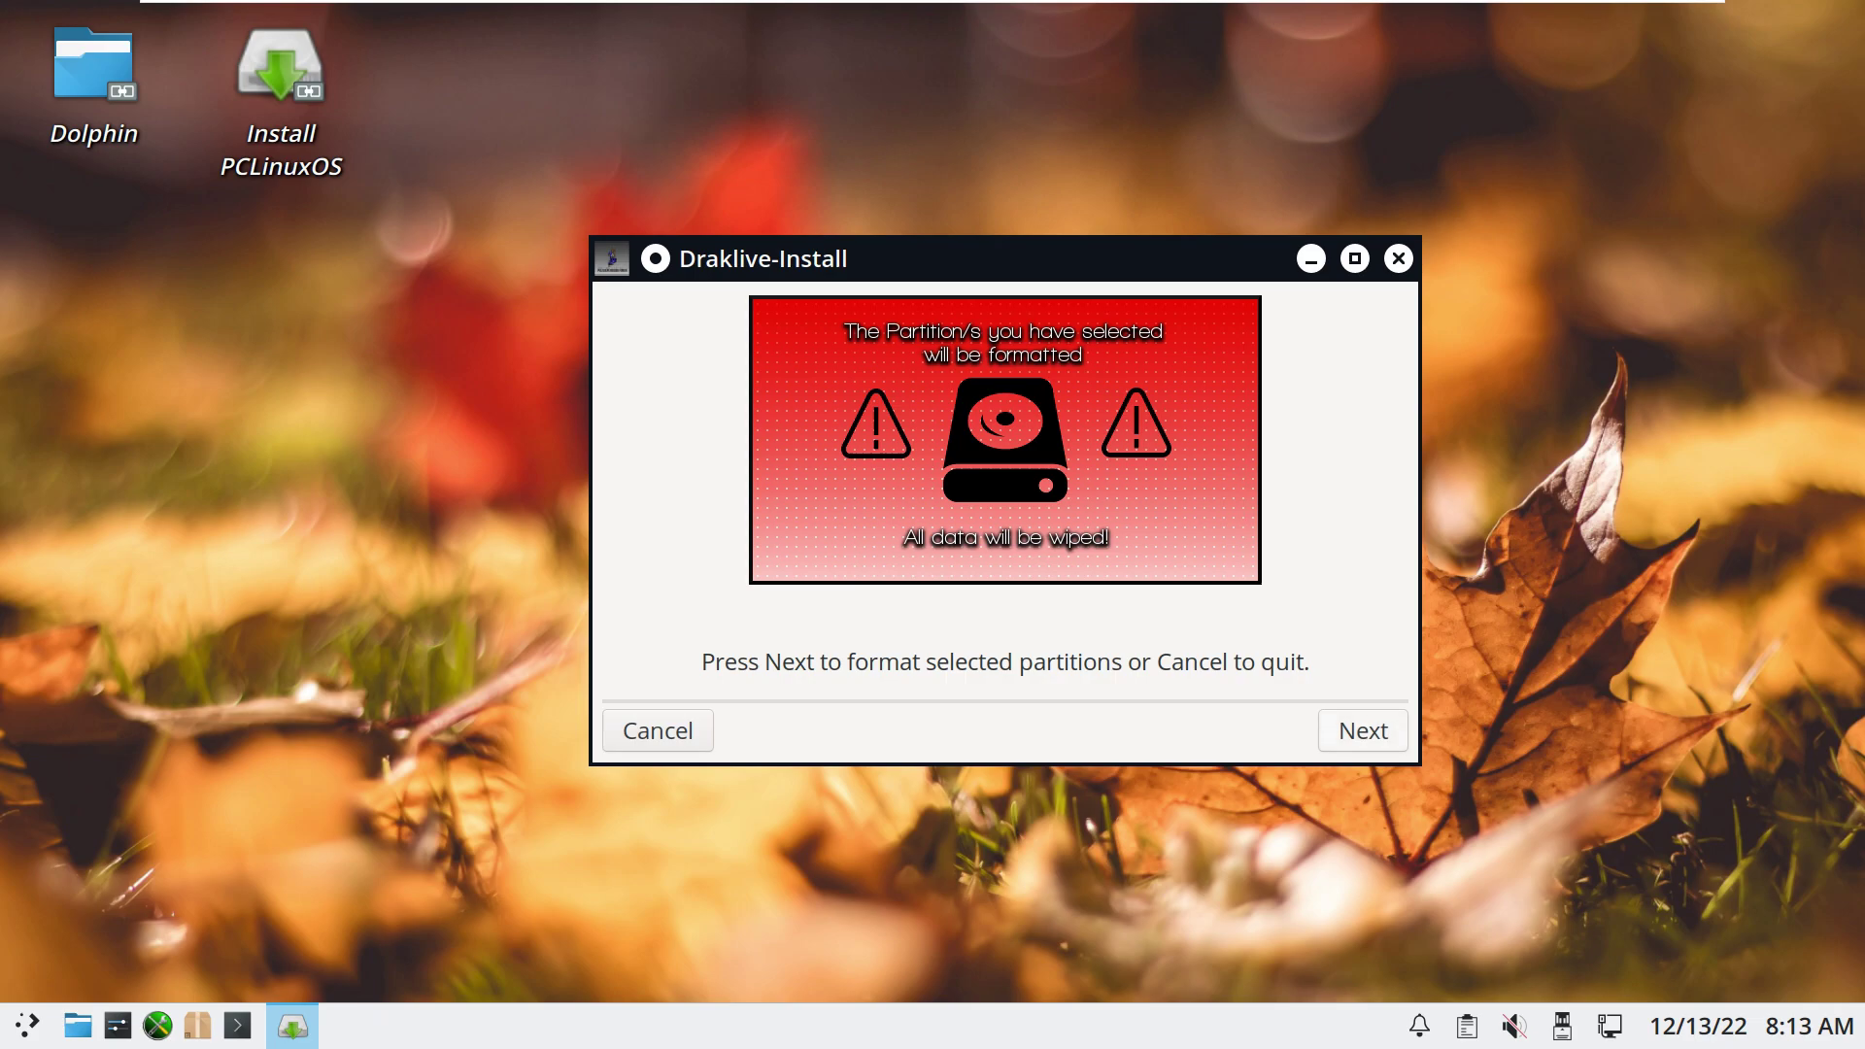
click(1399, 259)
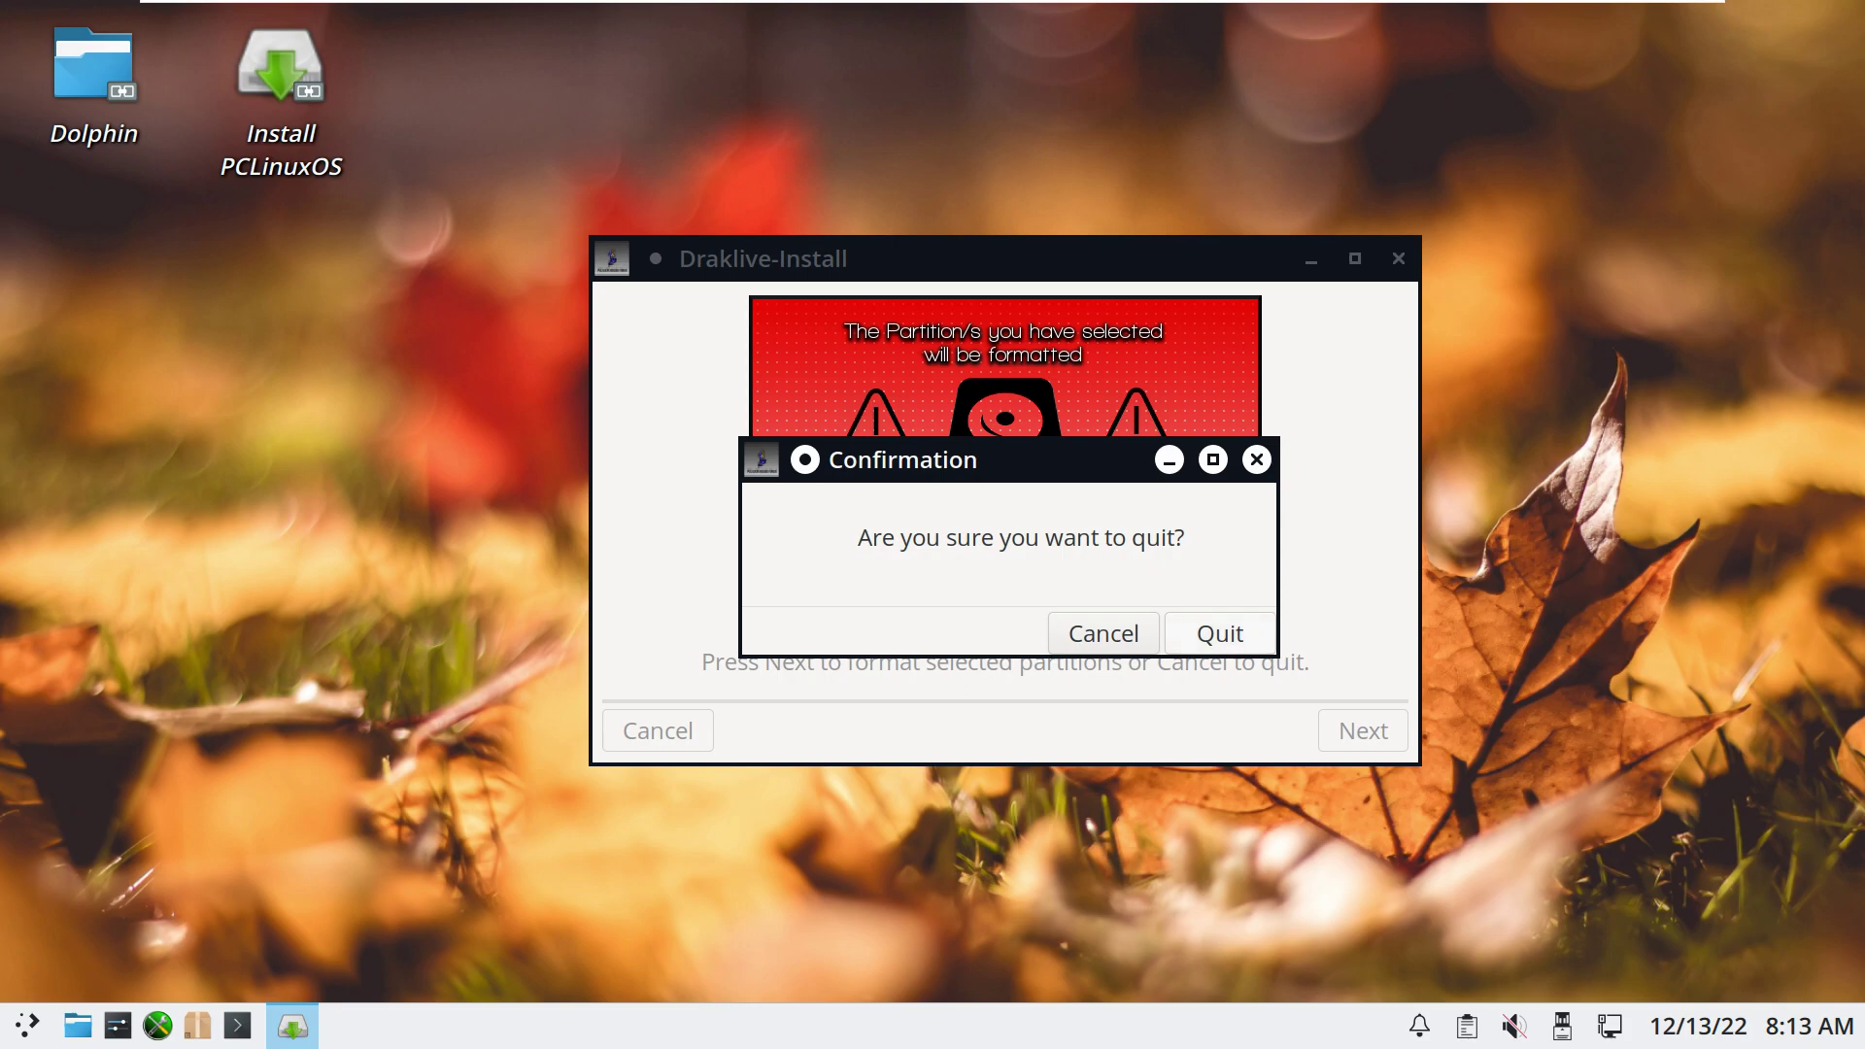
click(1220, 633)
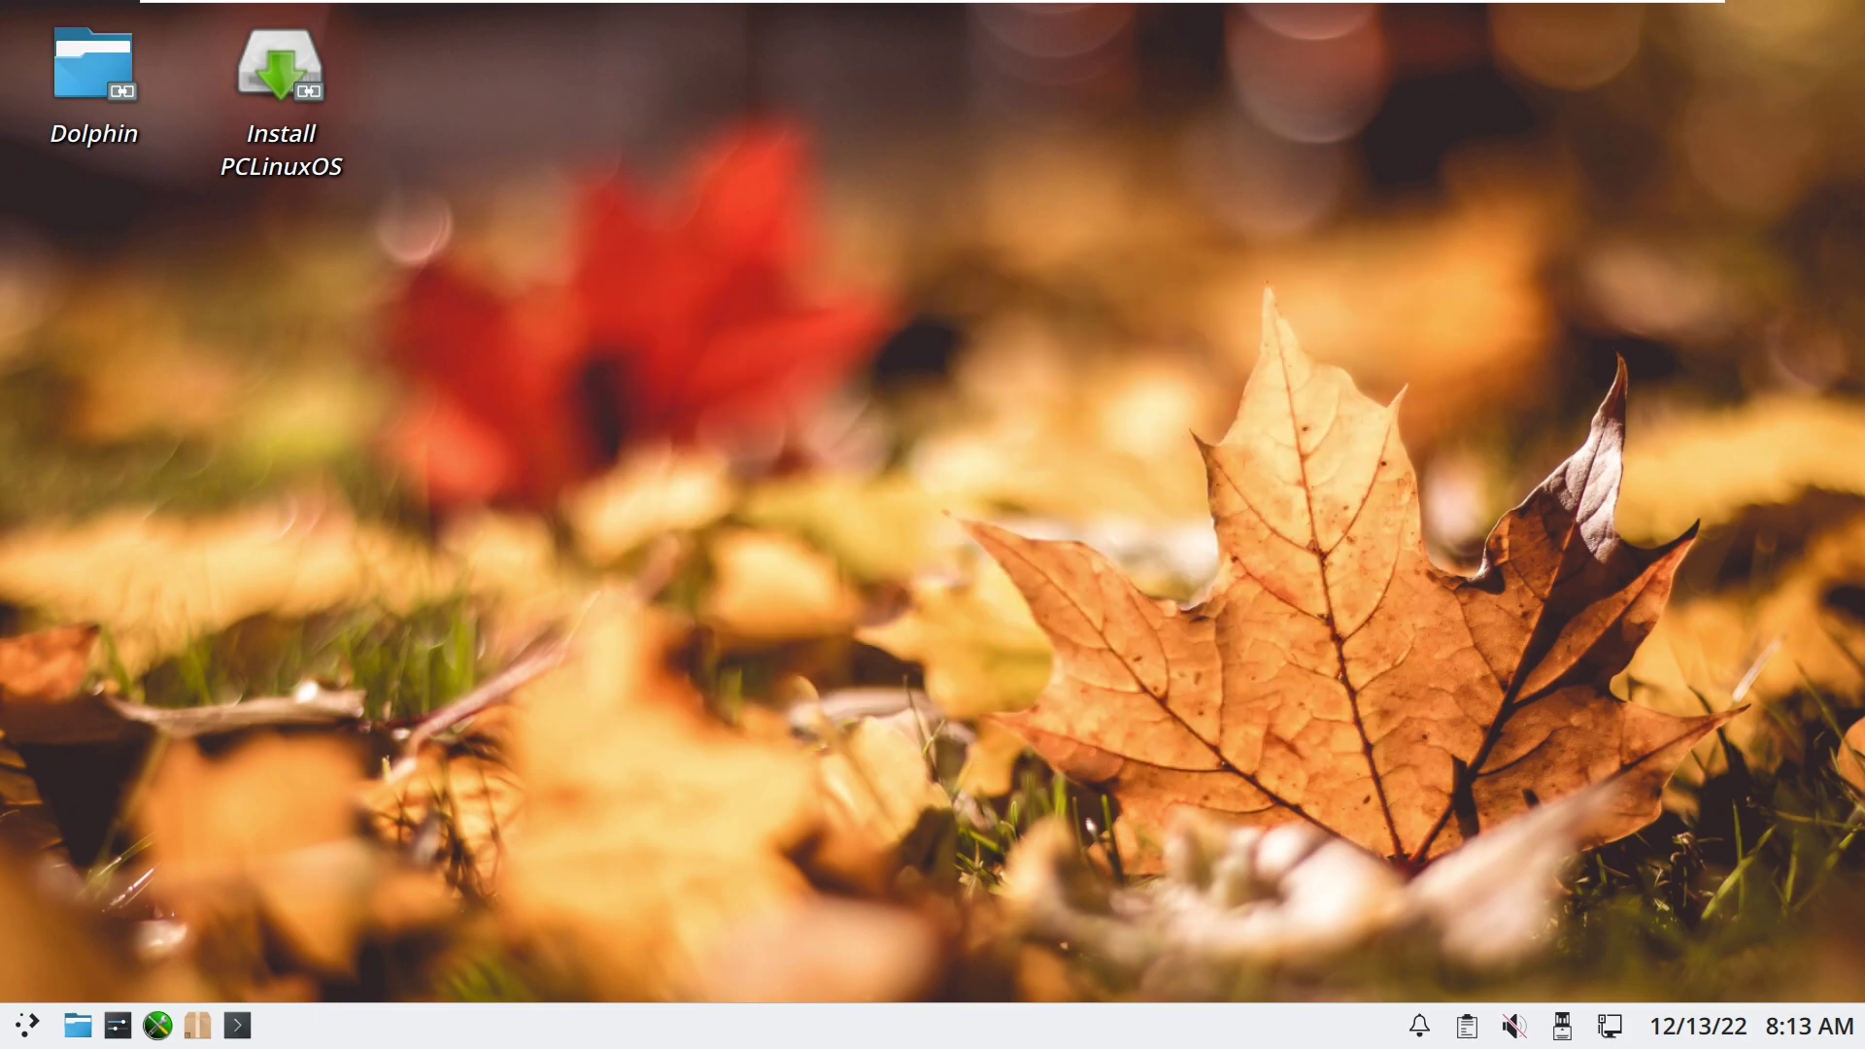
Step: Look through the application categories and launch KSysGuard from More Applications
click(27, 1024)
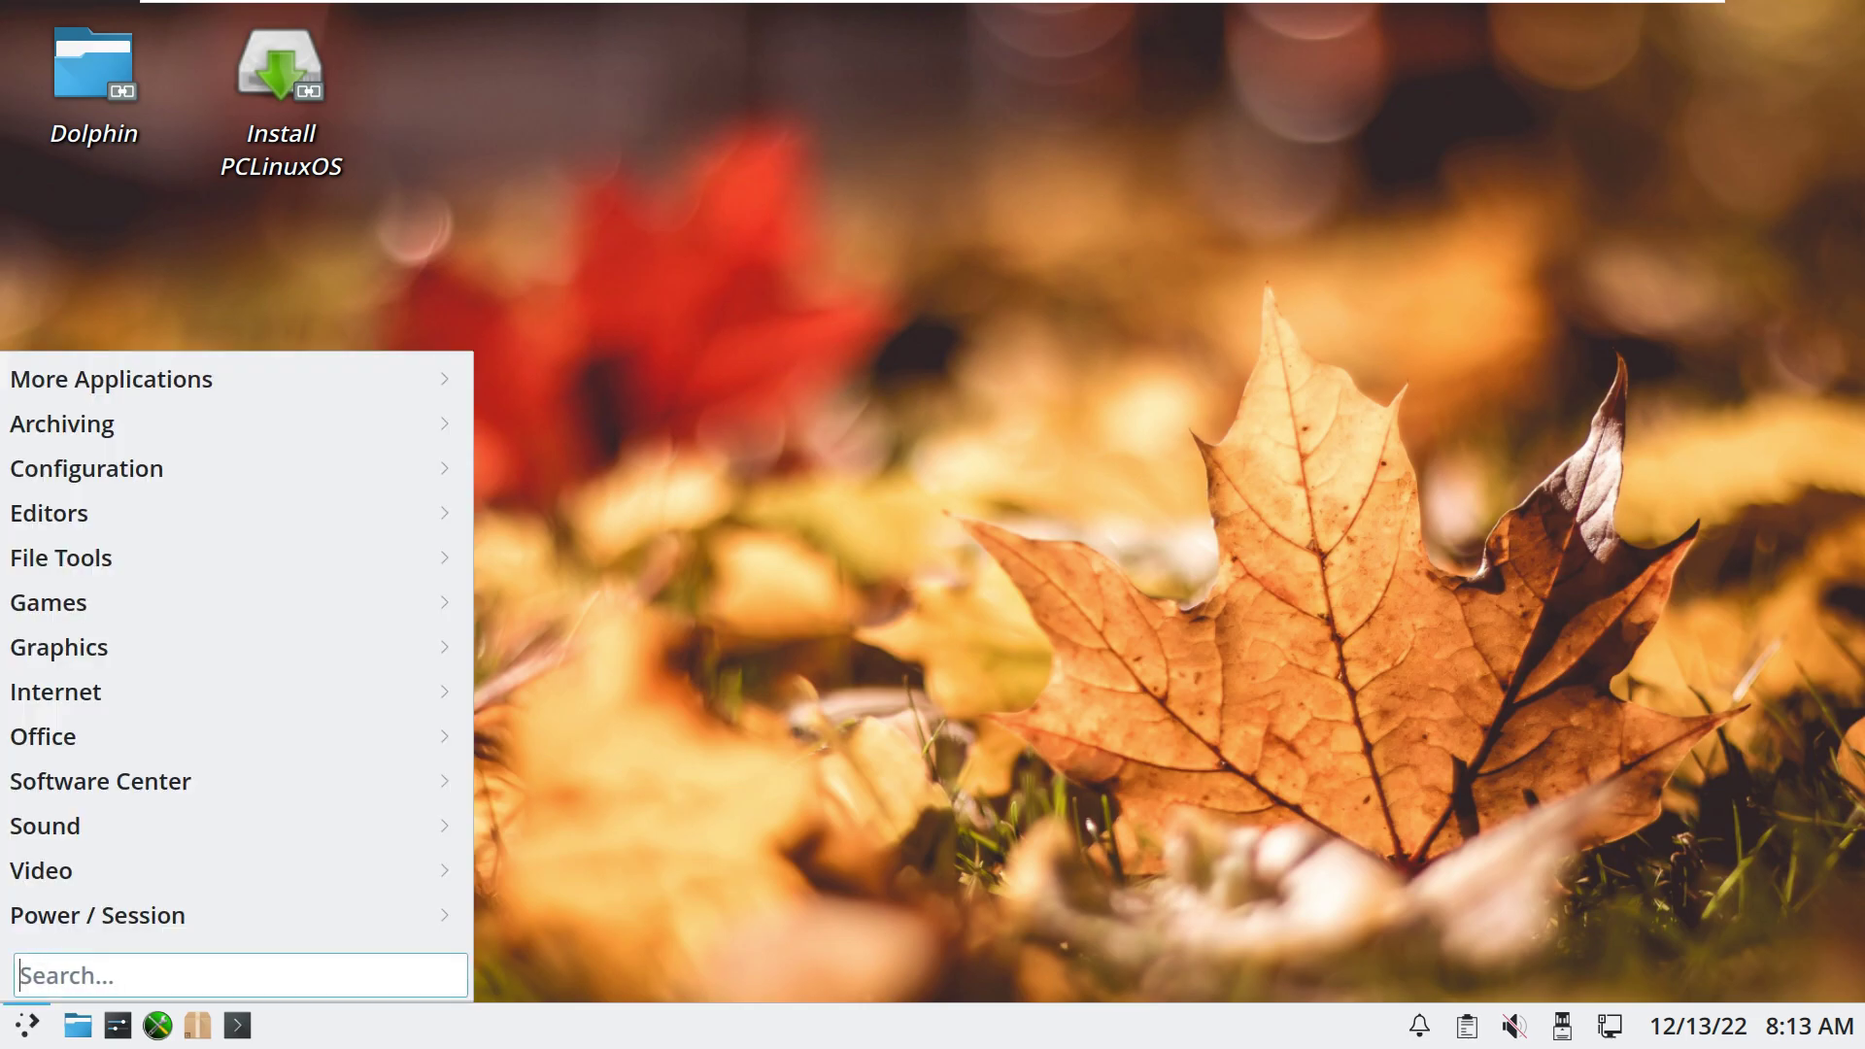
mouse_move(233, 915)
mouse_move(233, 870)
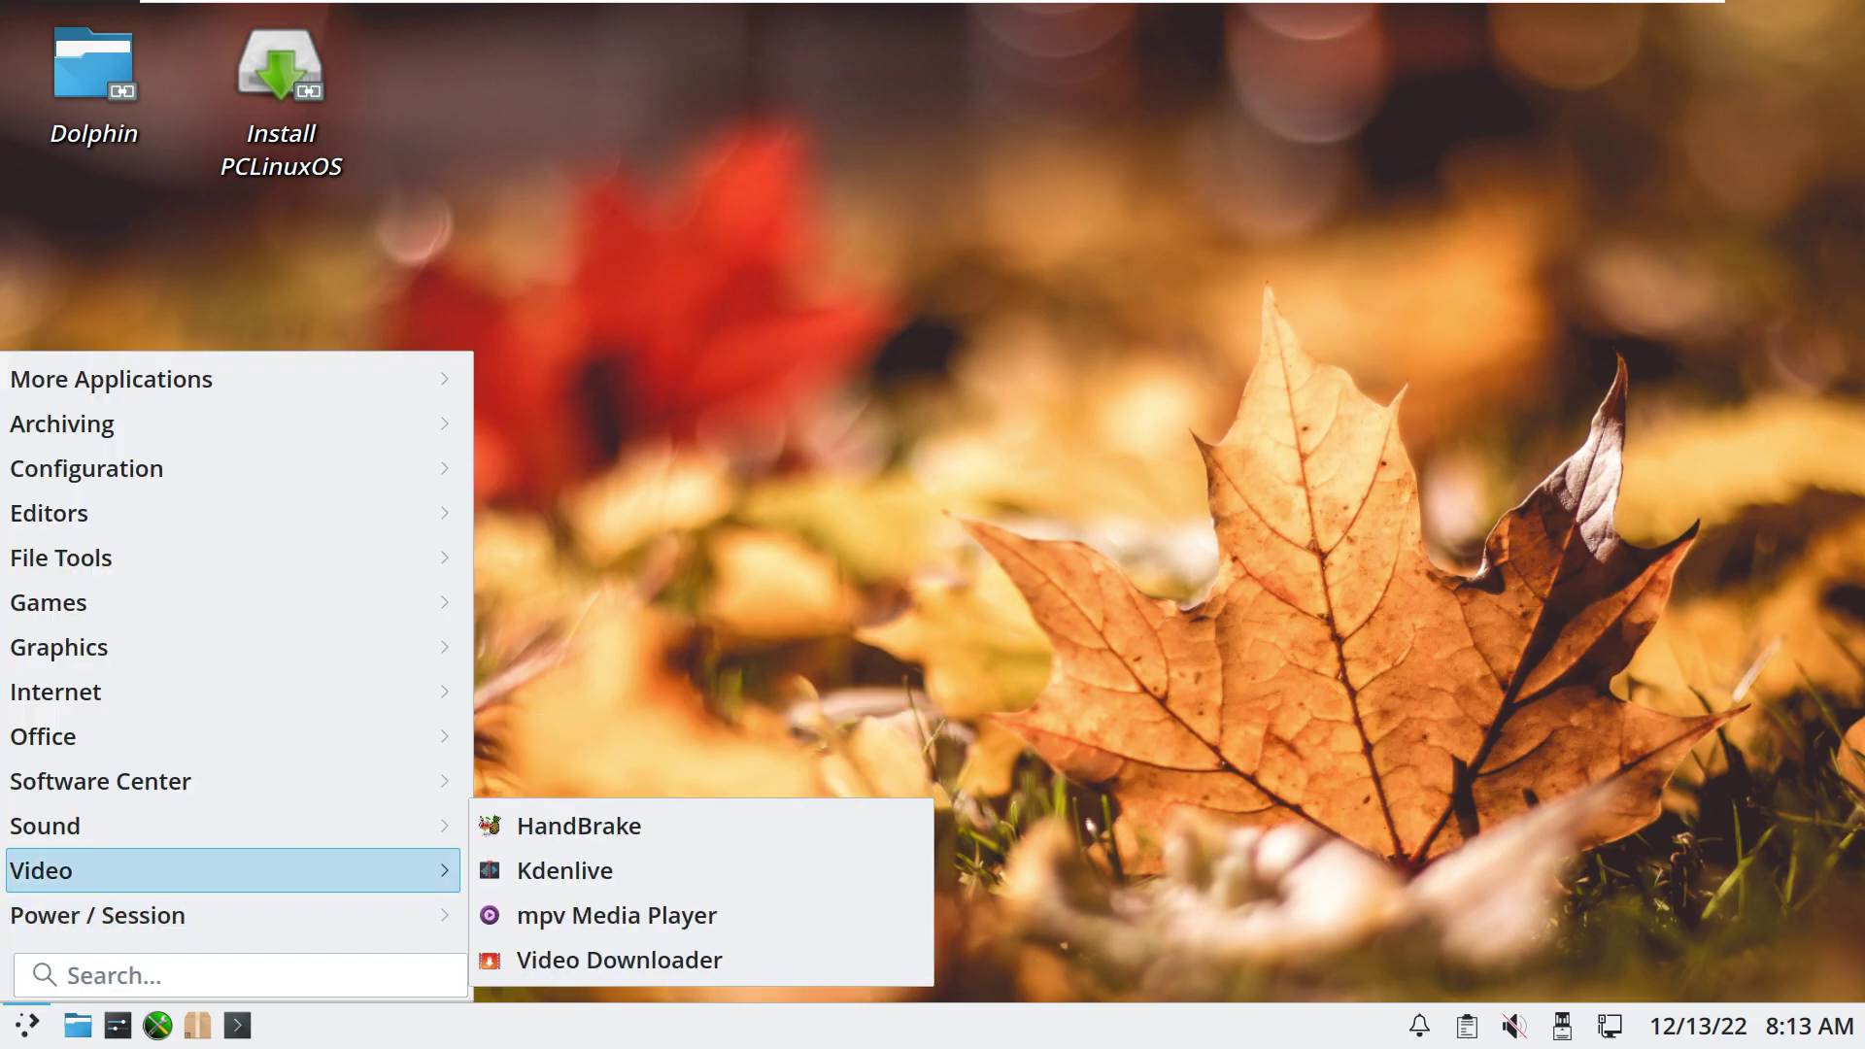
mouse_move(233, 826)
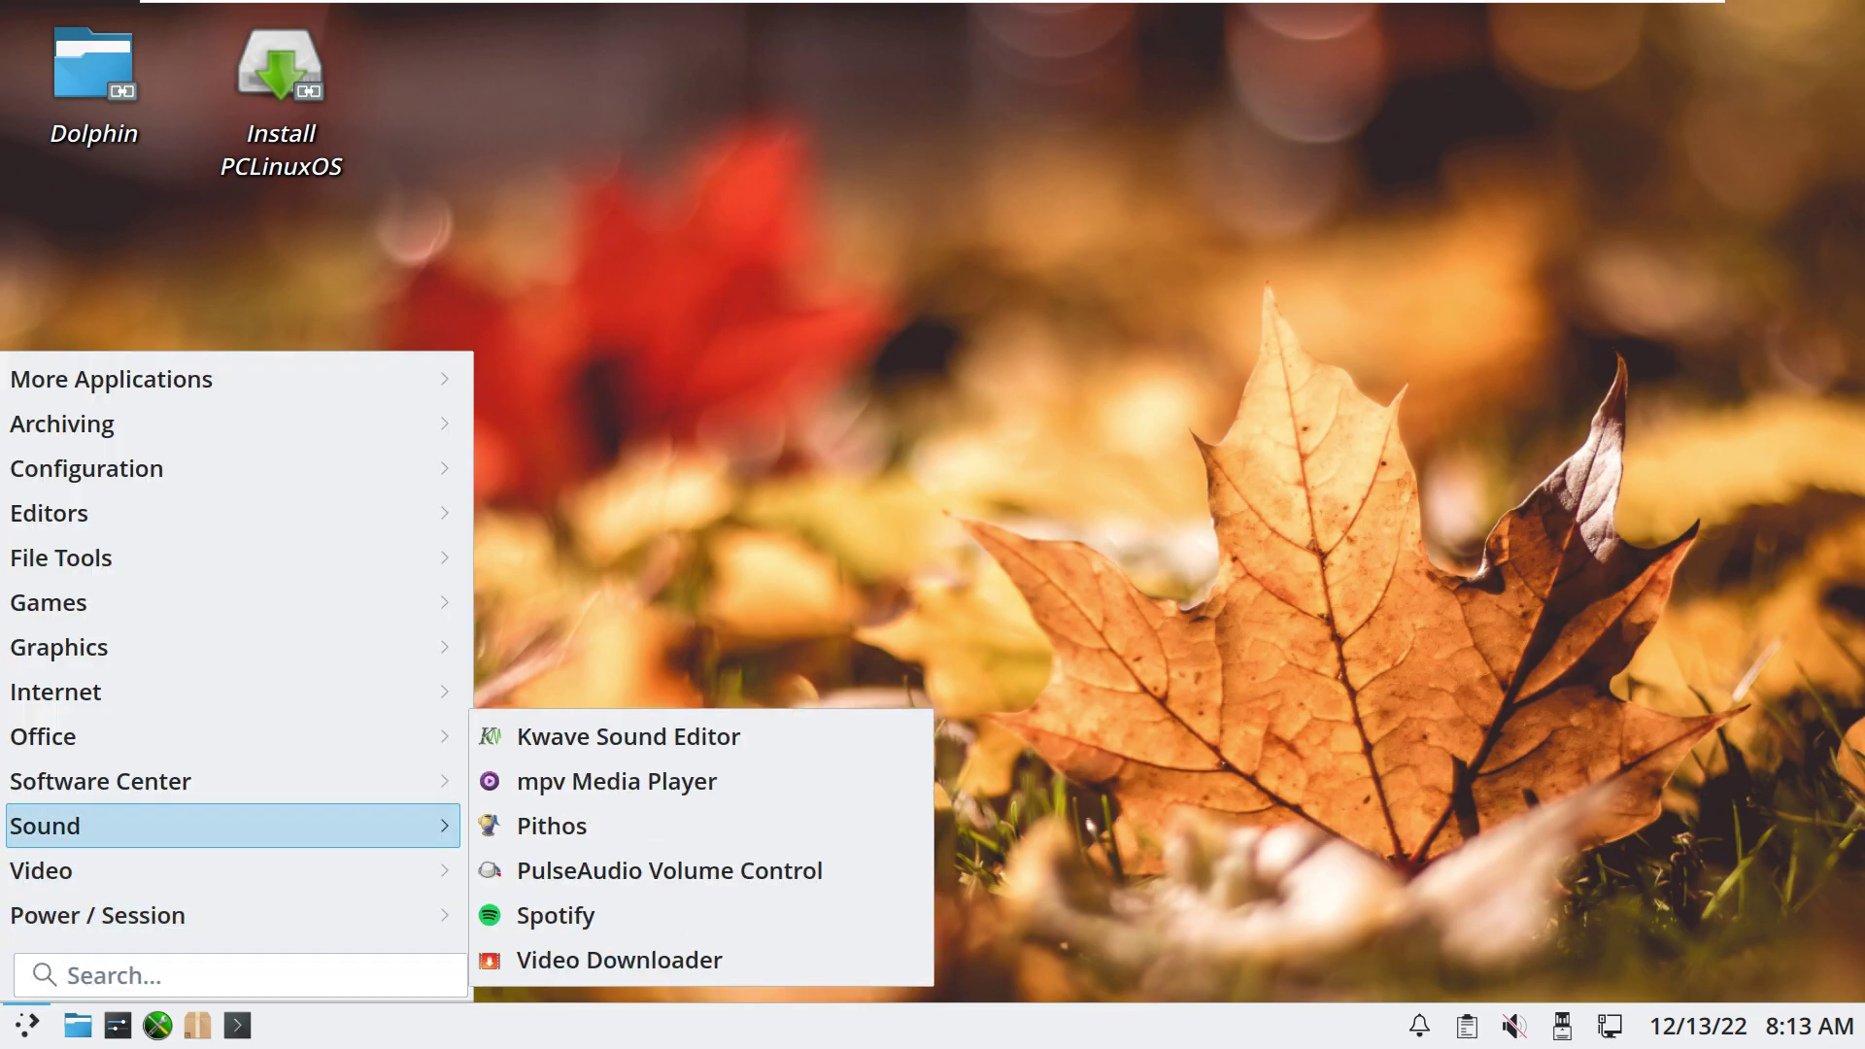
mouse_move(233, 781)
mouse_move(233, 736)
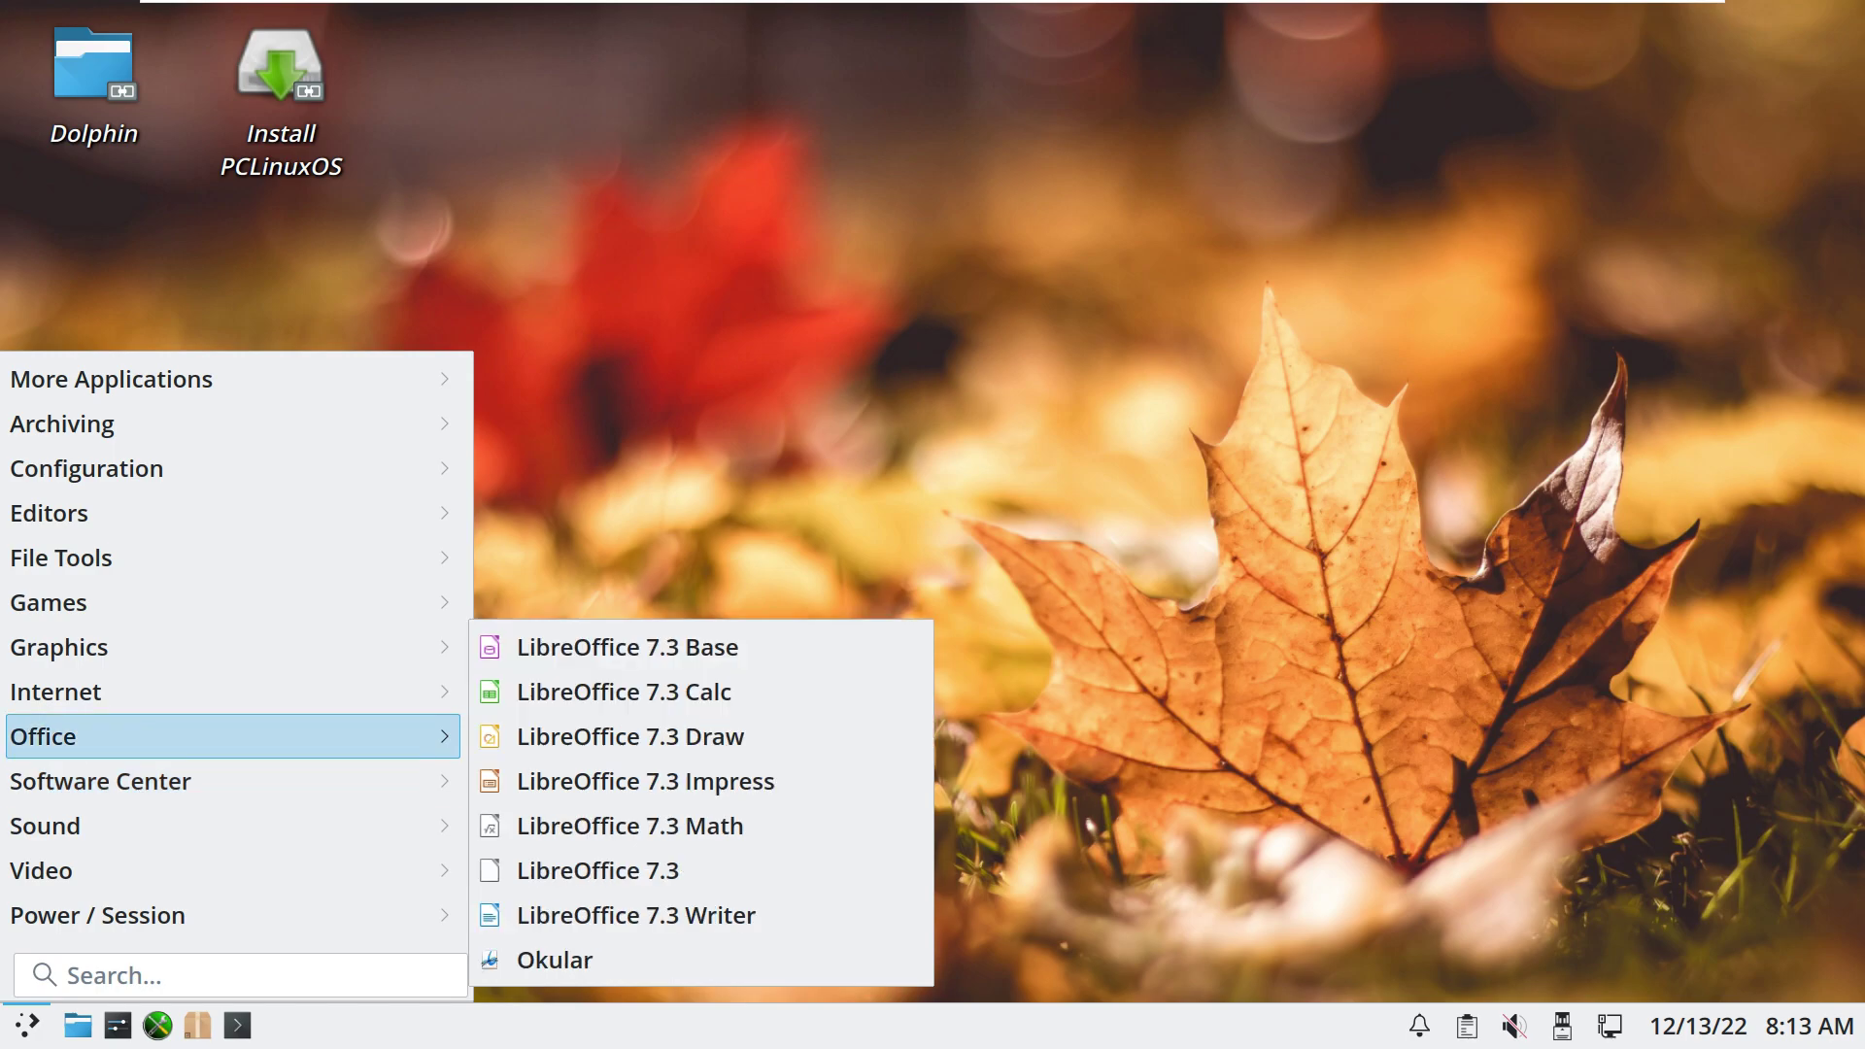
mouse_move(233, 692)
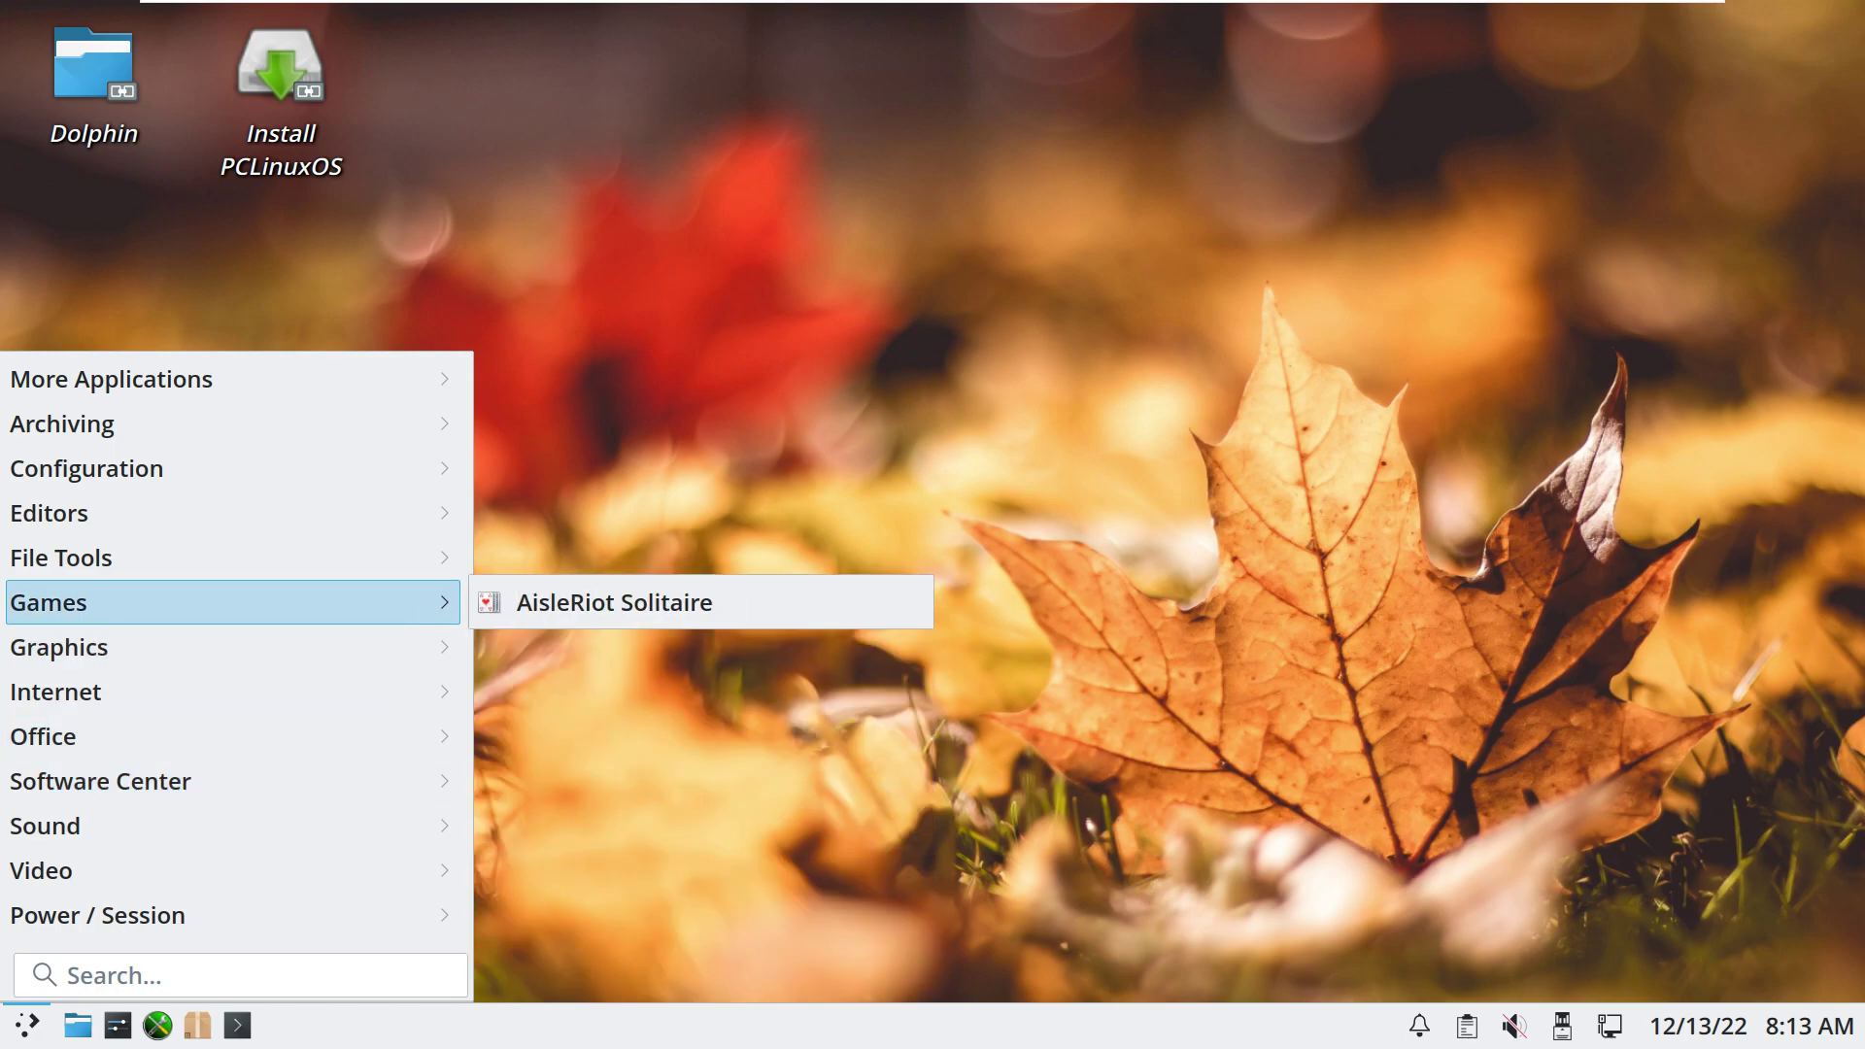
mouse_move(233, 558)
mouse_move(233, 513)
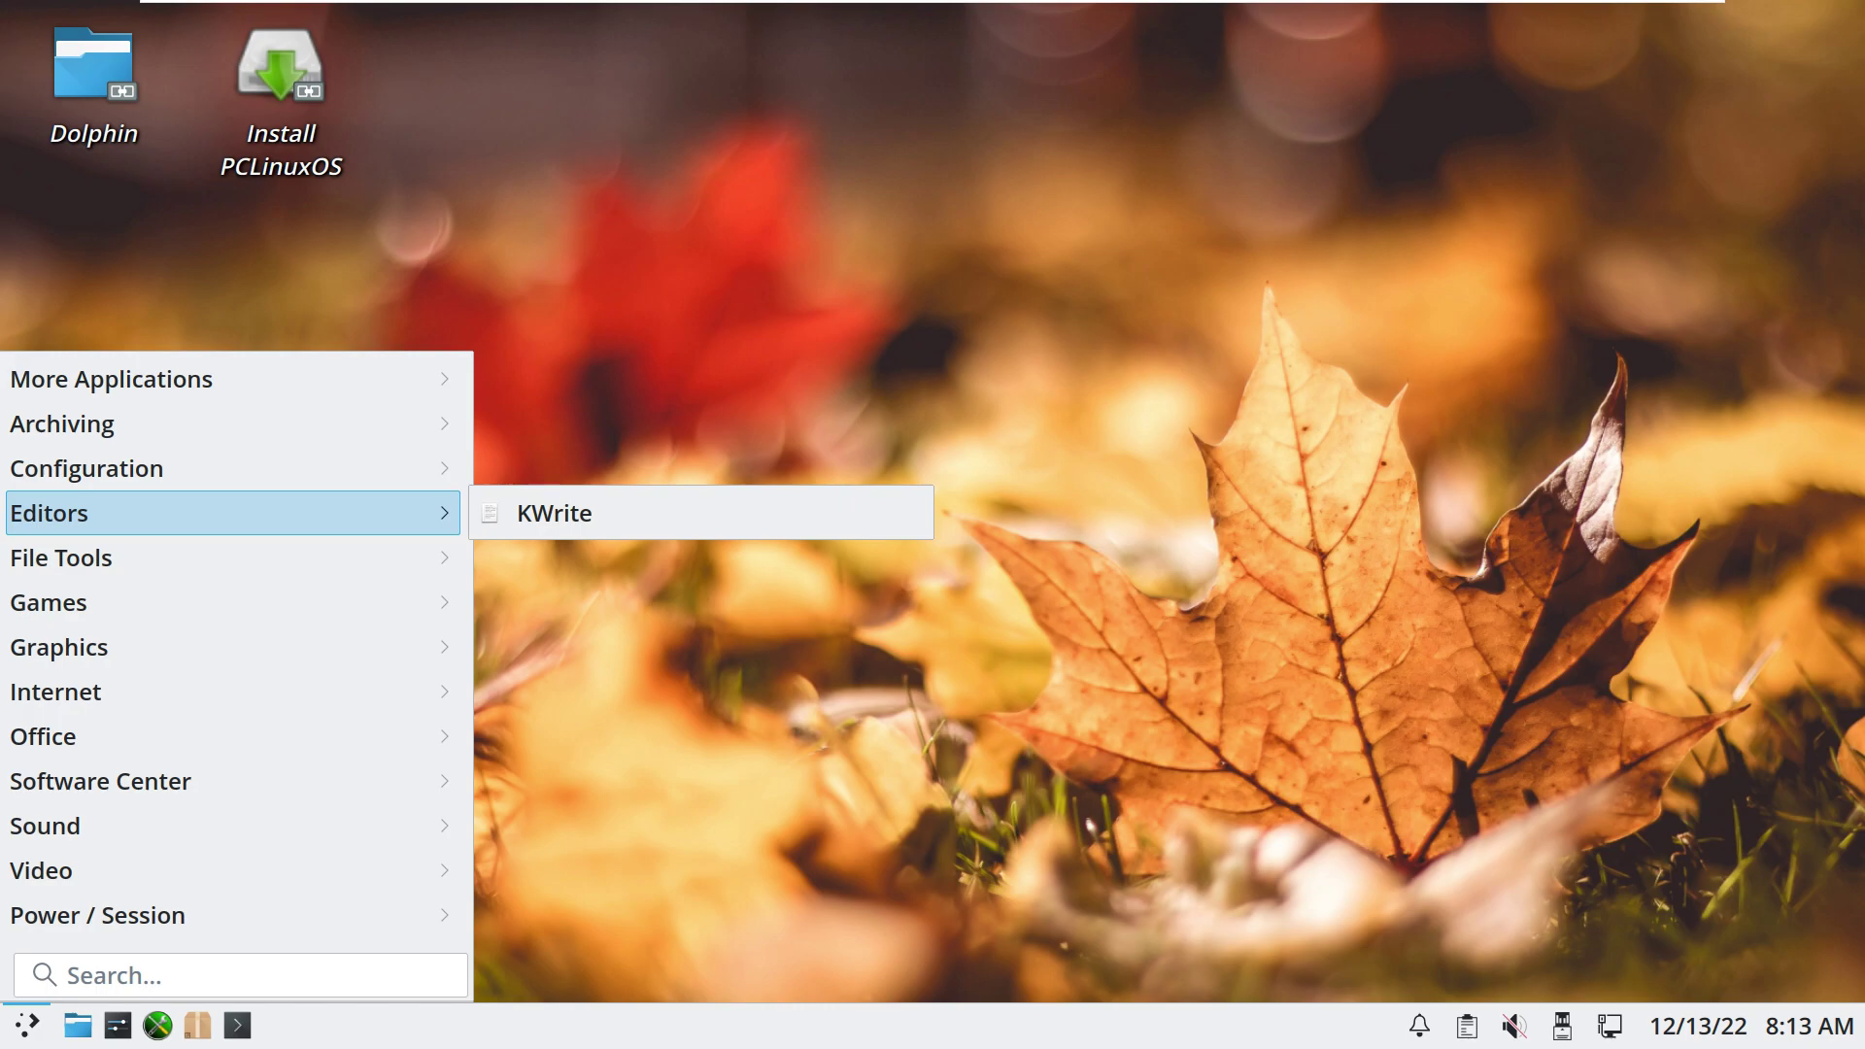
mouse_move(233, 468)
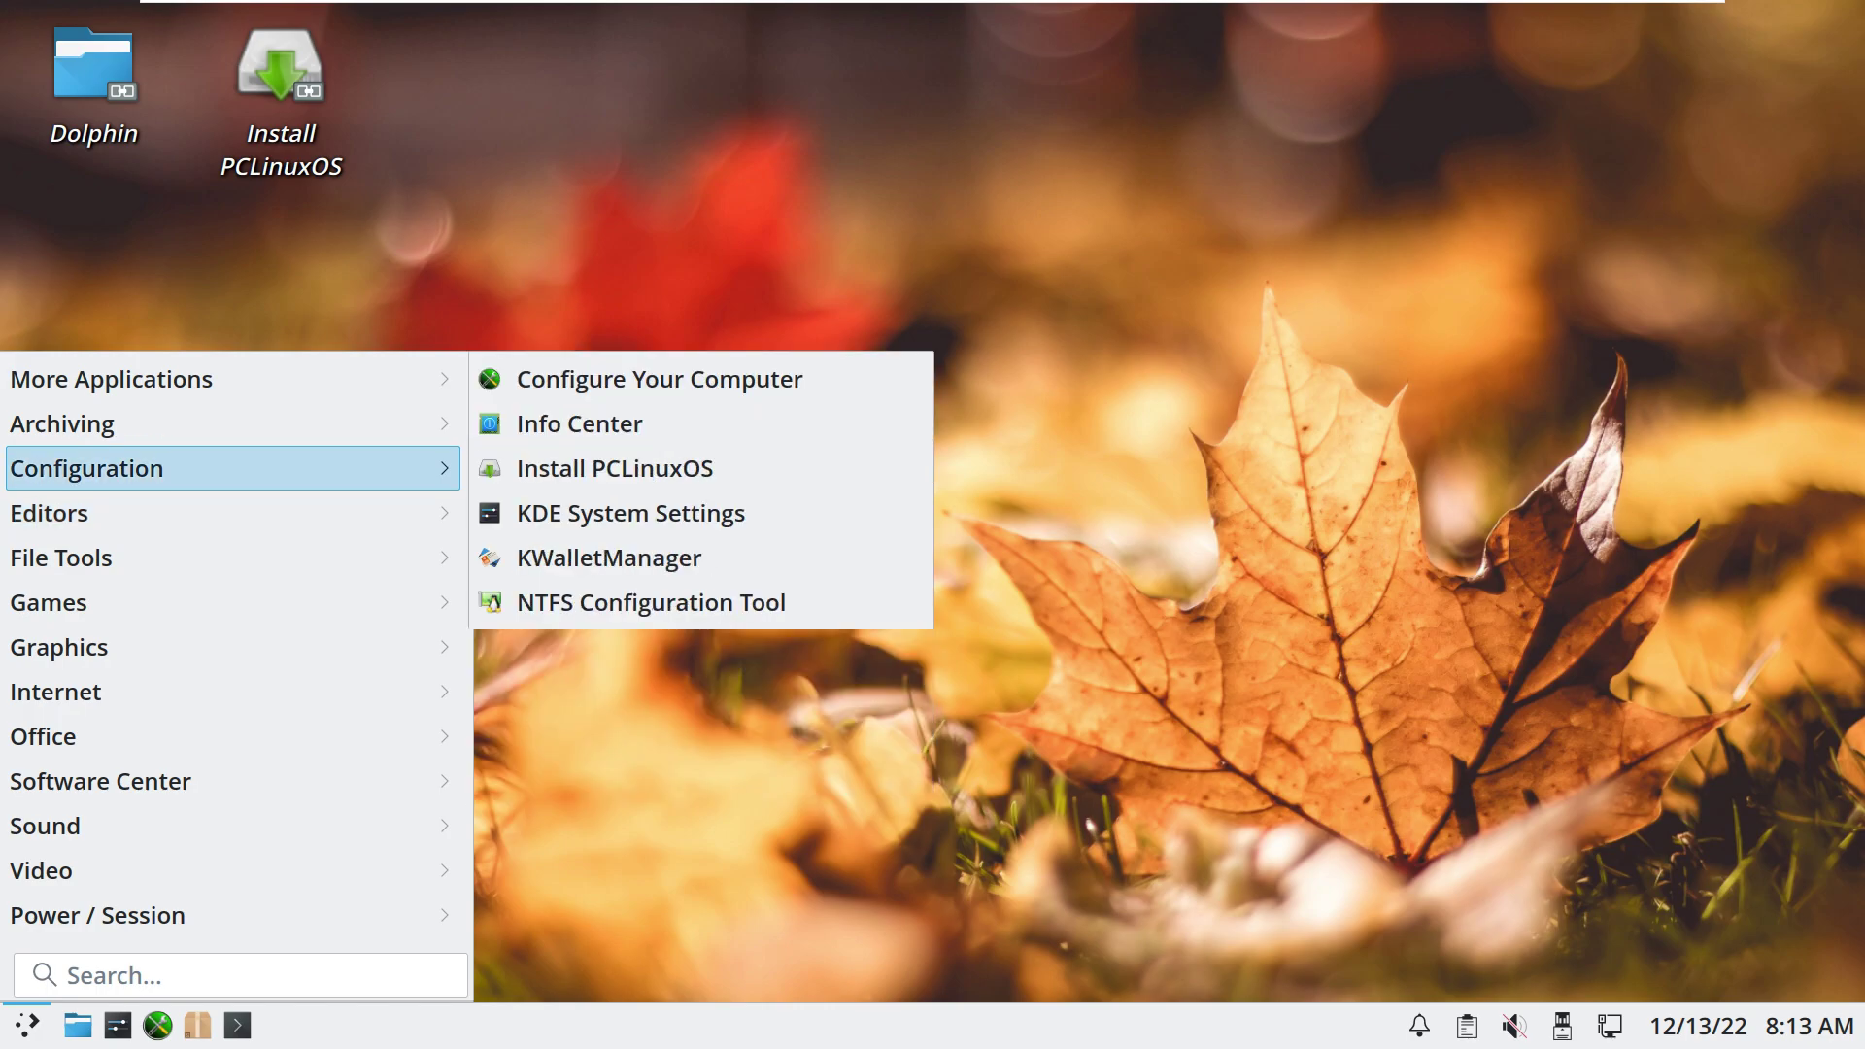
mouse_move(233, 379)
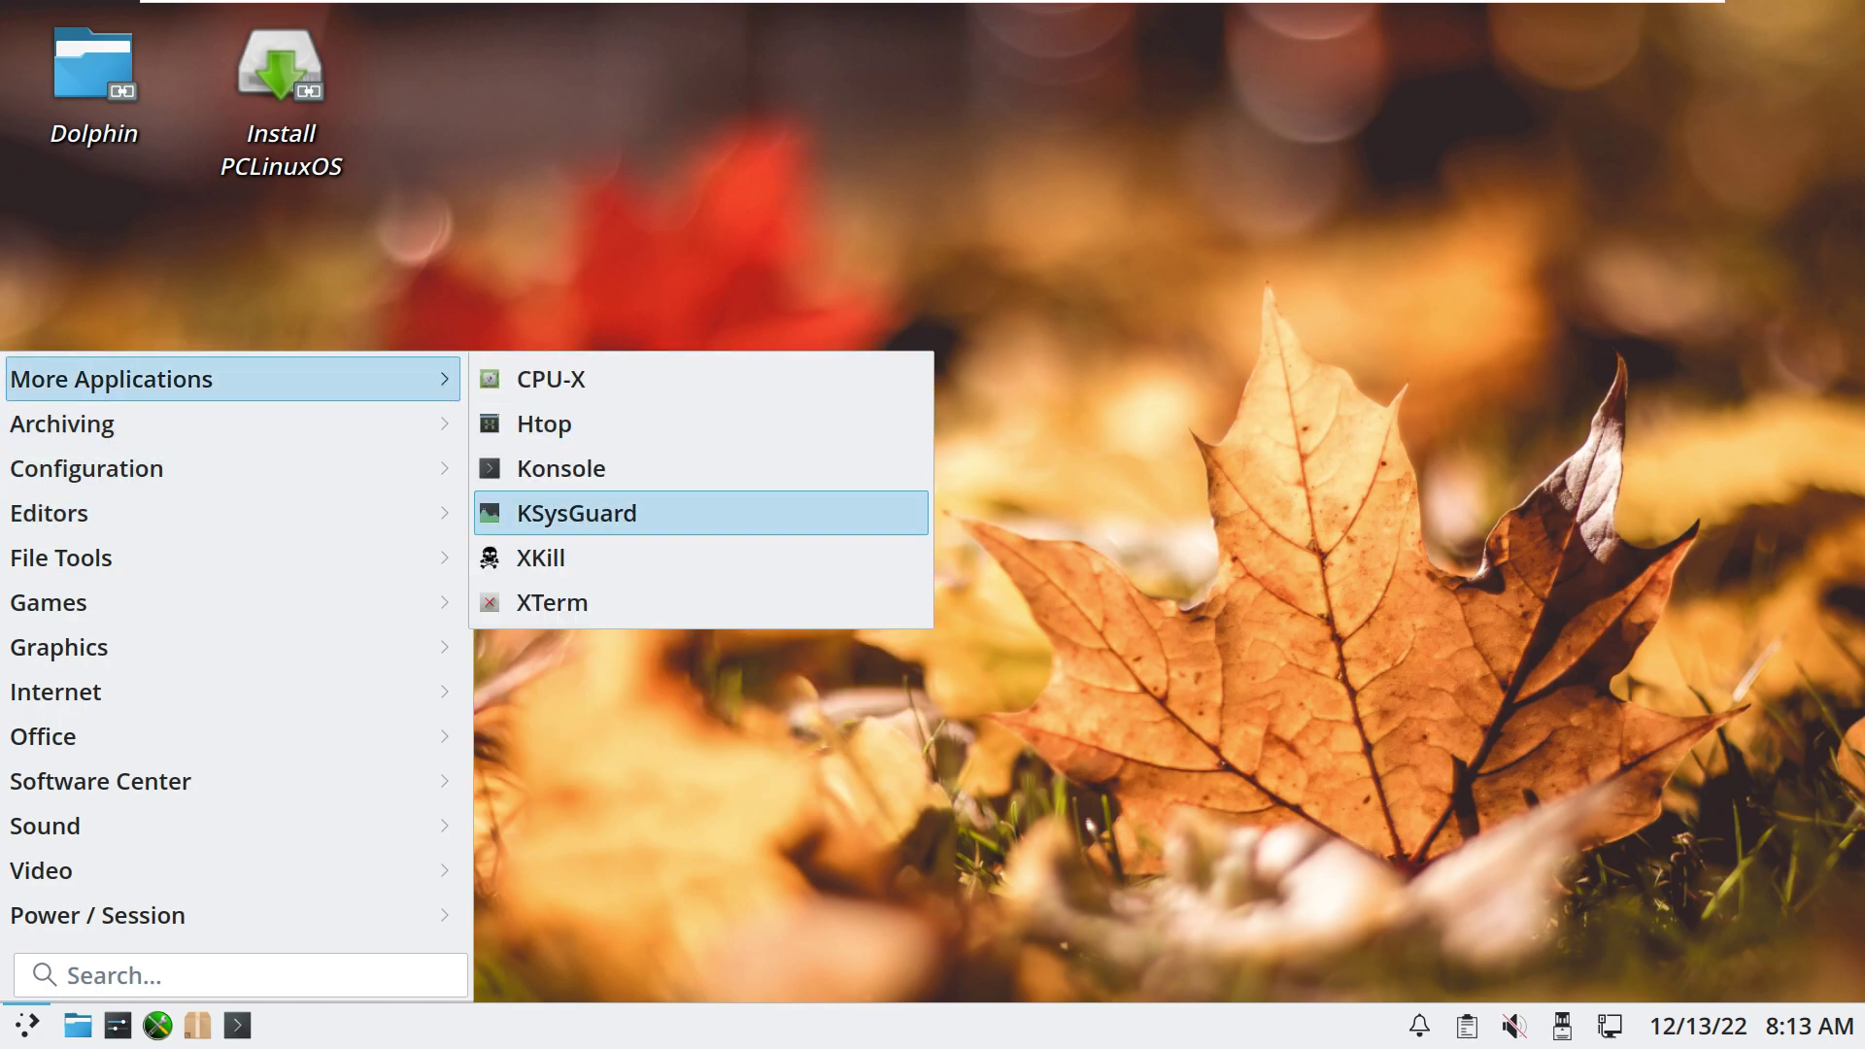
key(Return)
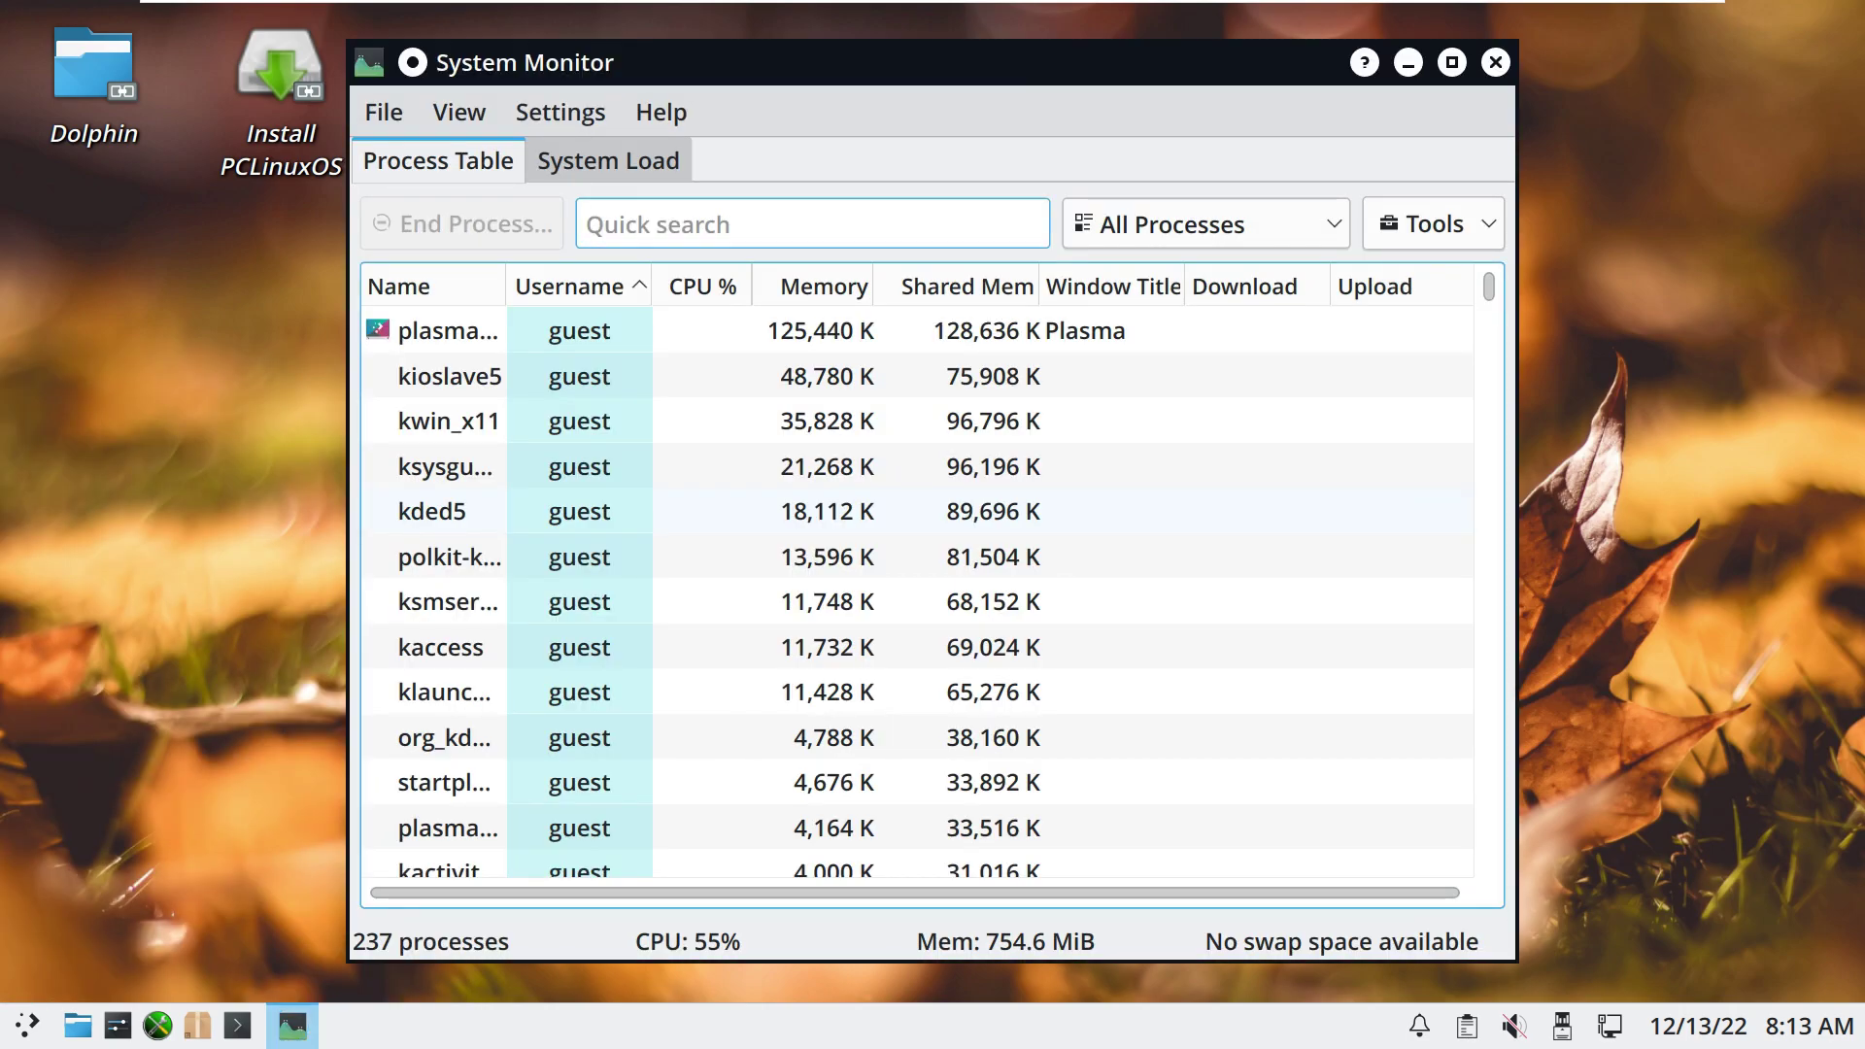
Step: Maximize System Monitor, go through the process table to its end and view the list of available tools
click(1452, 62)
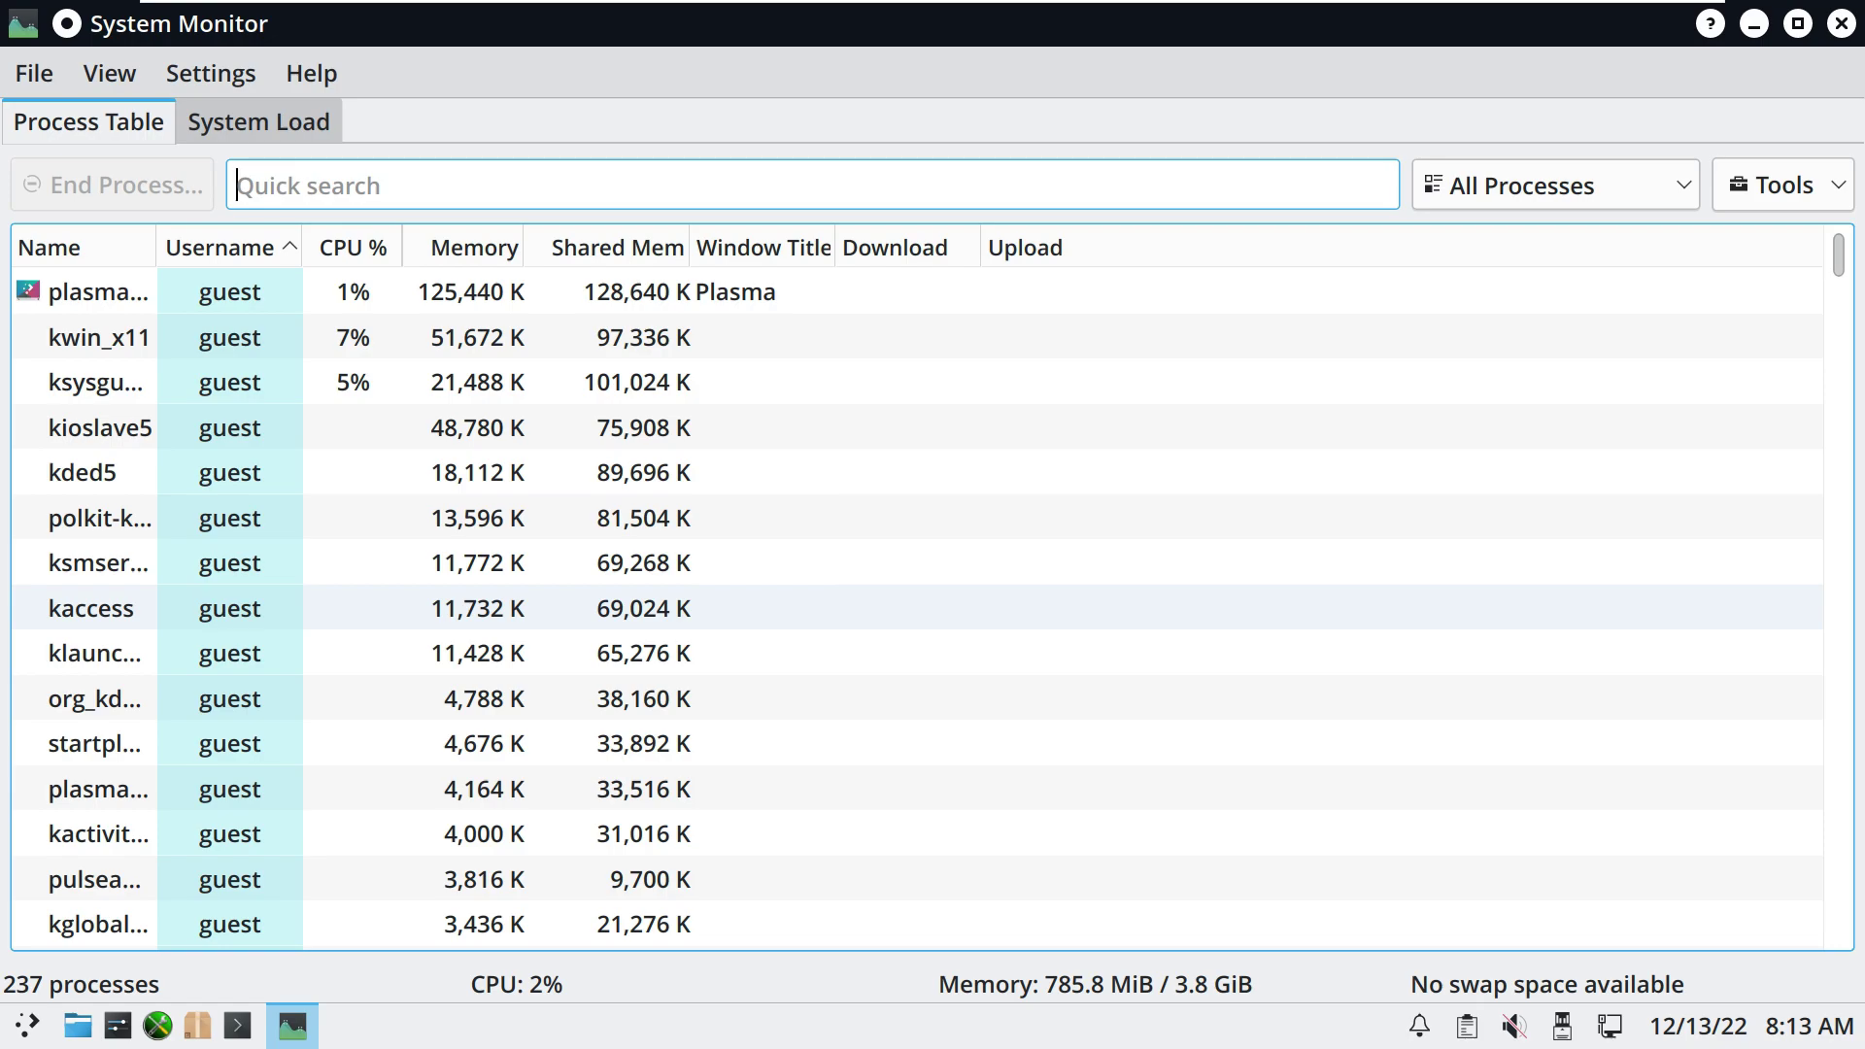
scroll(917, 608, down, 20)
scroll(917, 608, down, 20)
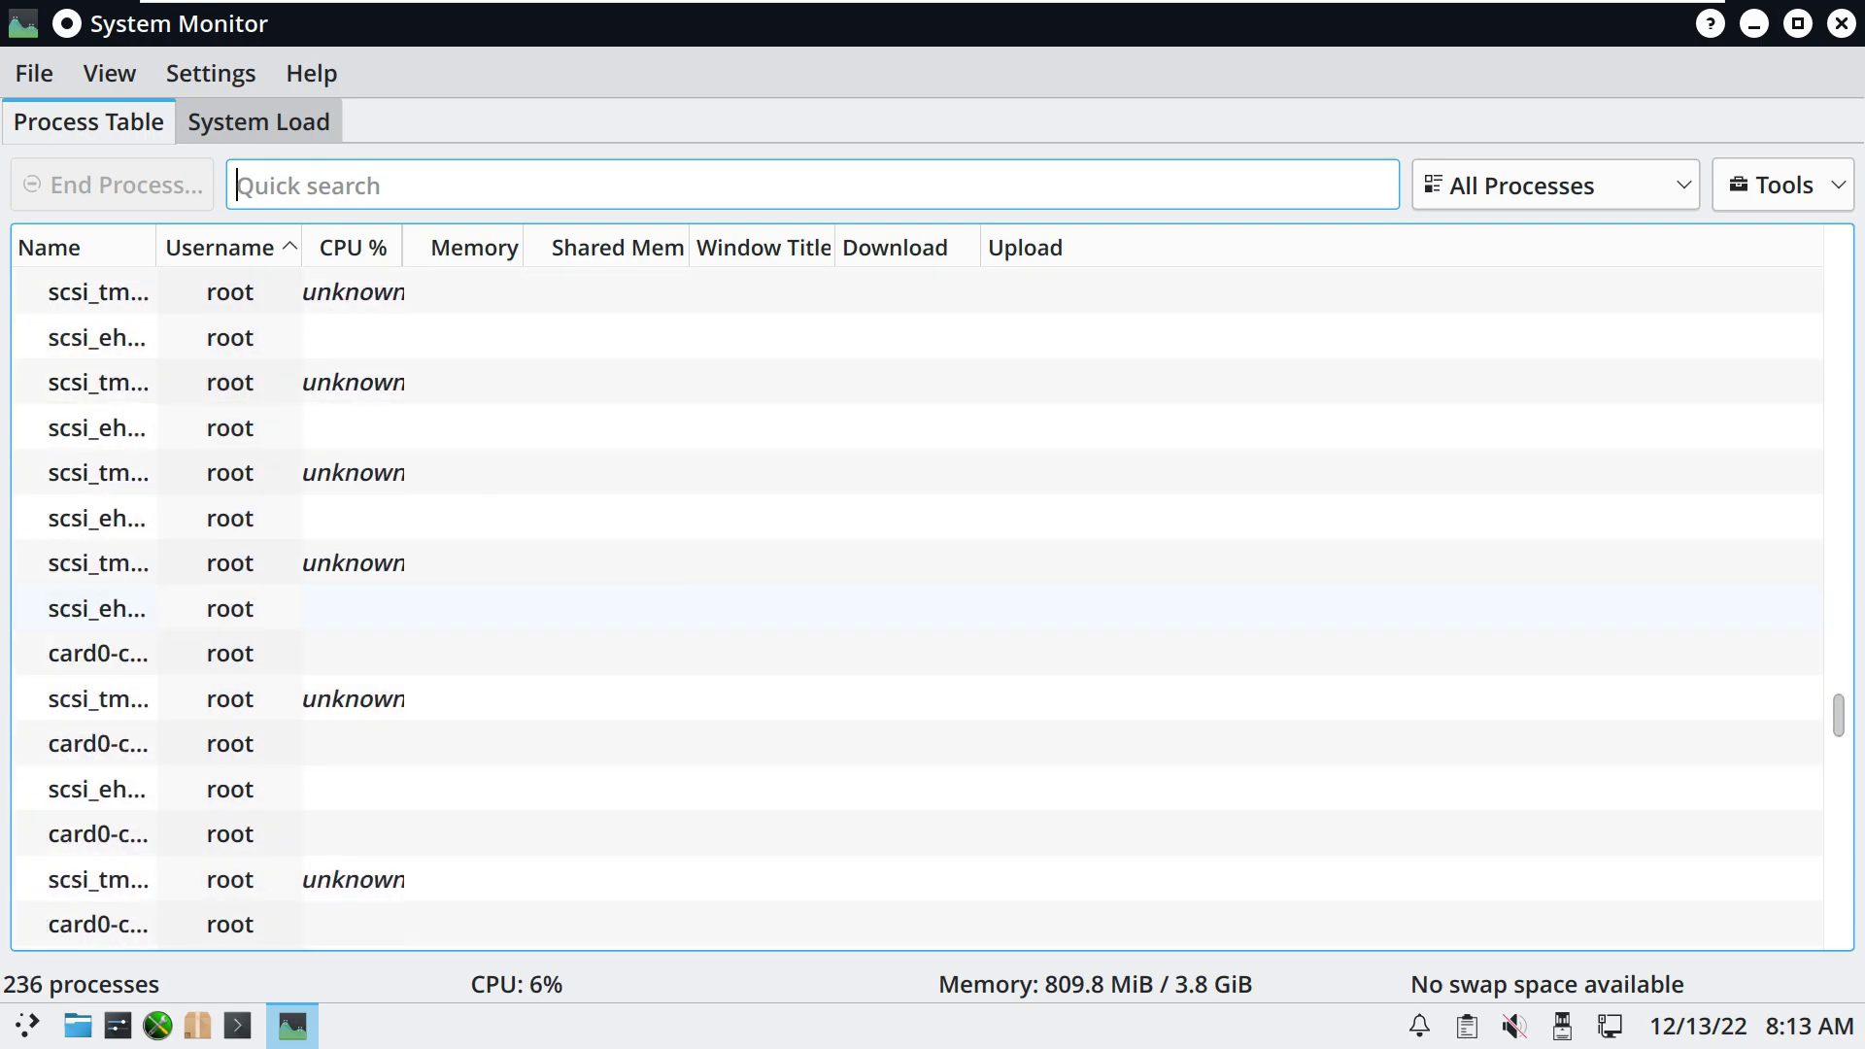
scroll(917, 608, down, 20)
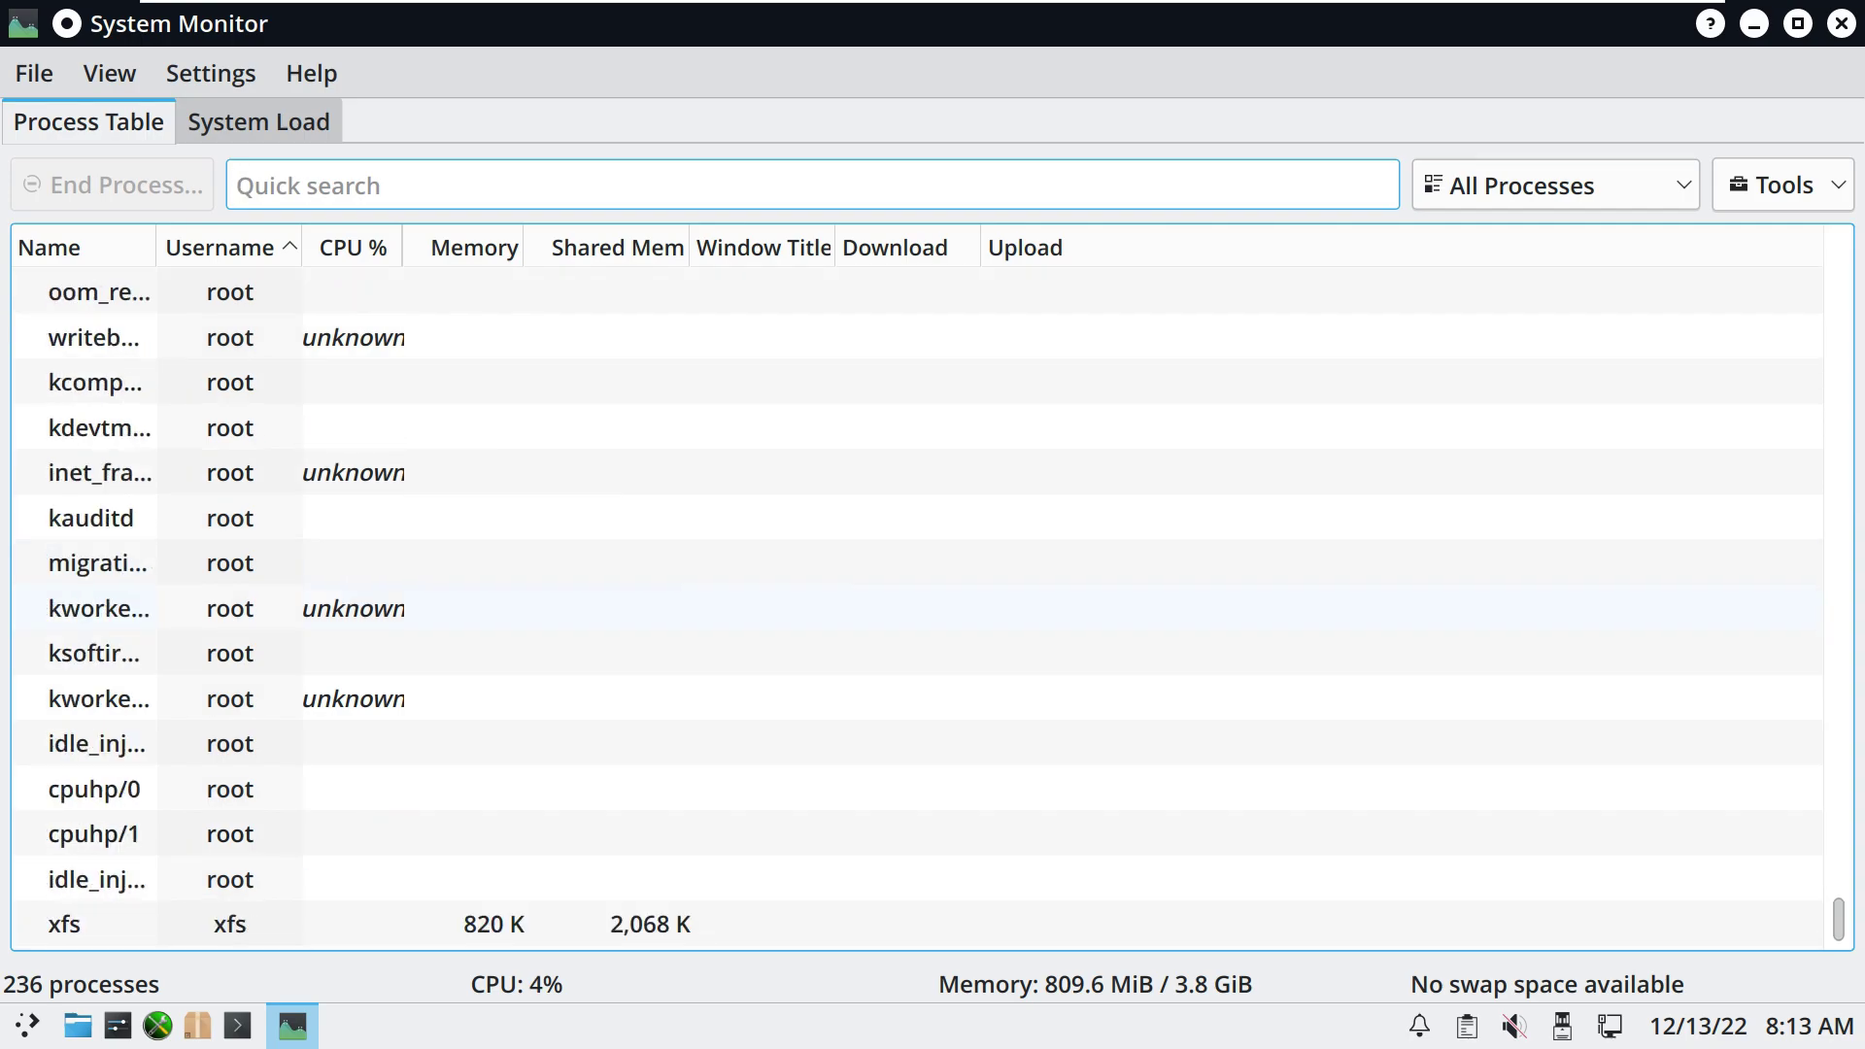
click(1783, 185)
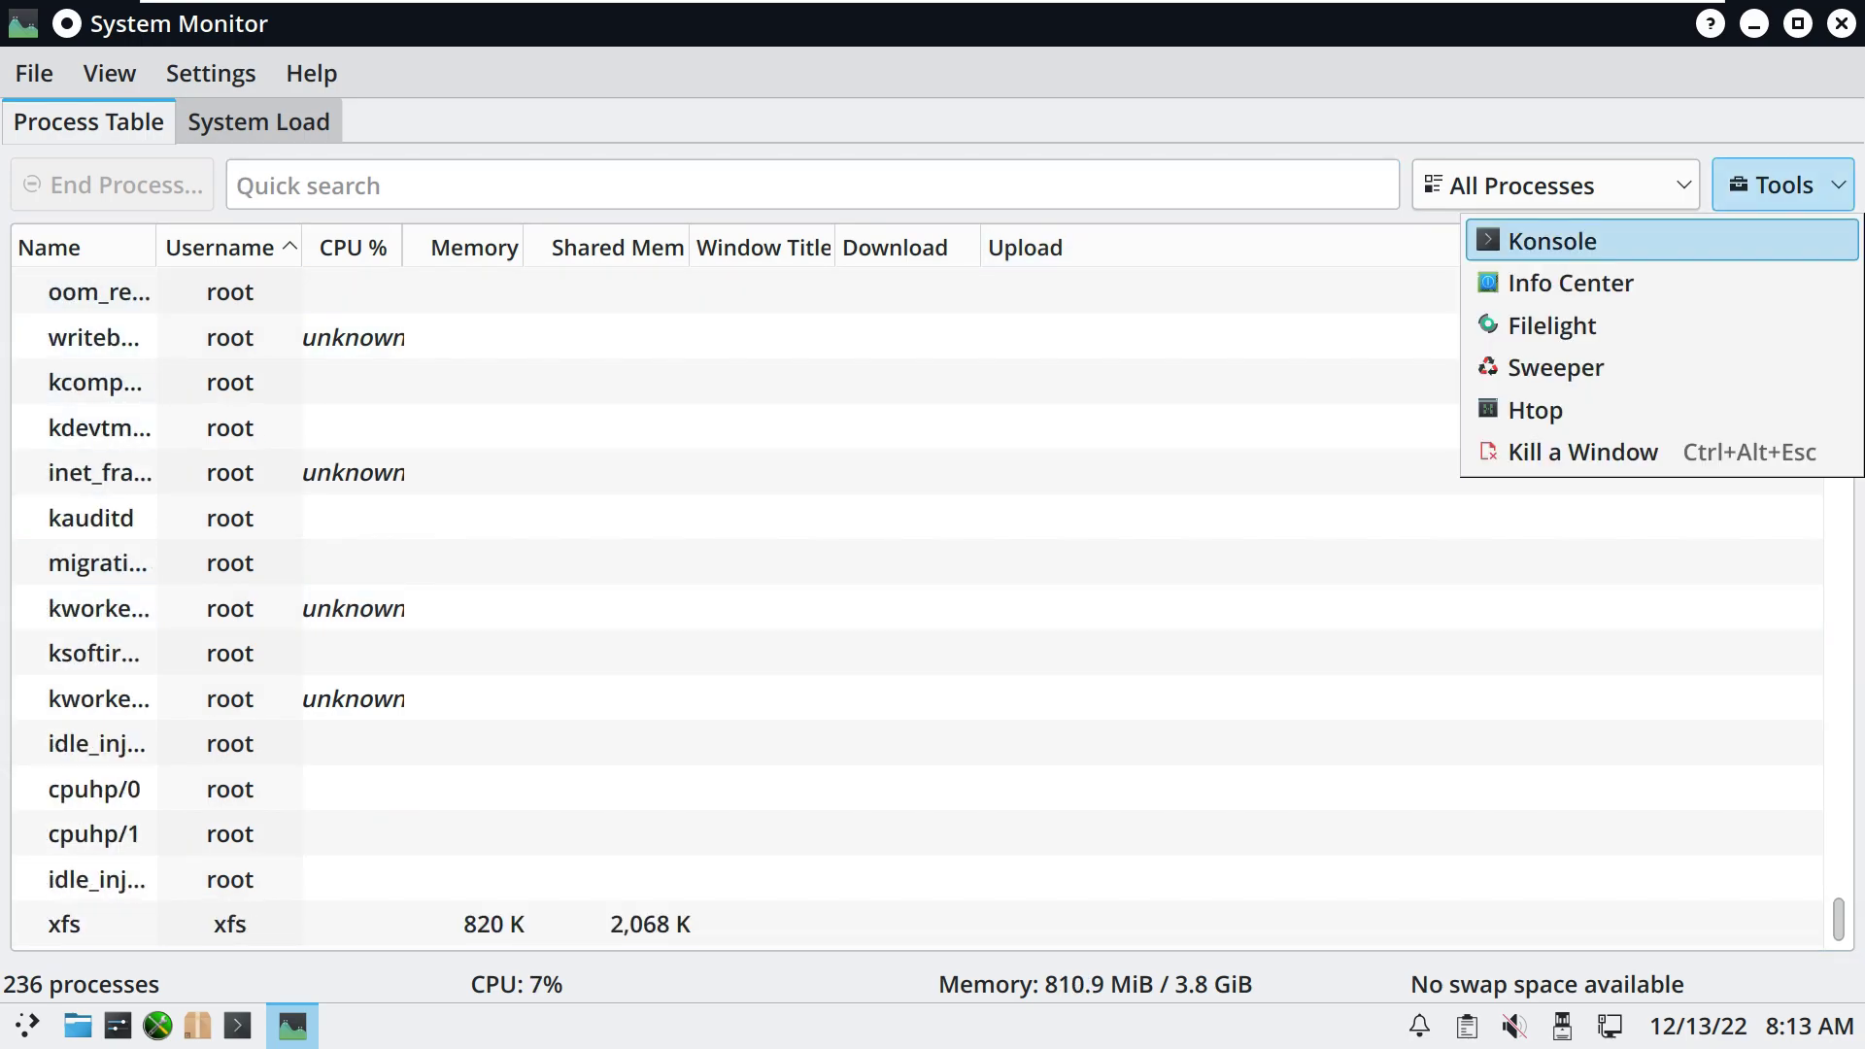
click(1592, 185)
Step: Show the processes as All Processes, Tree and then filter them to System Processes
click(1593, 185)
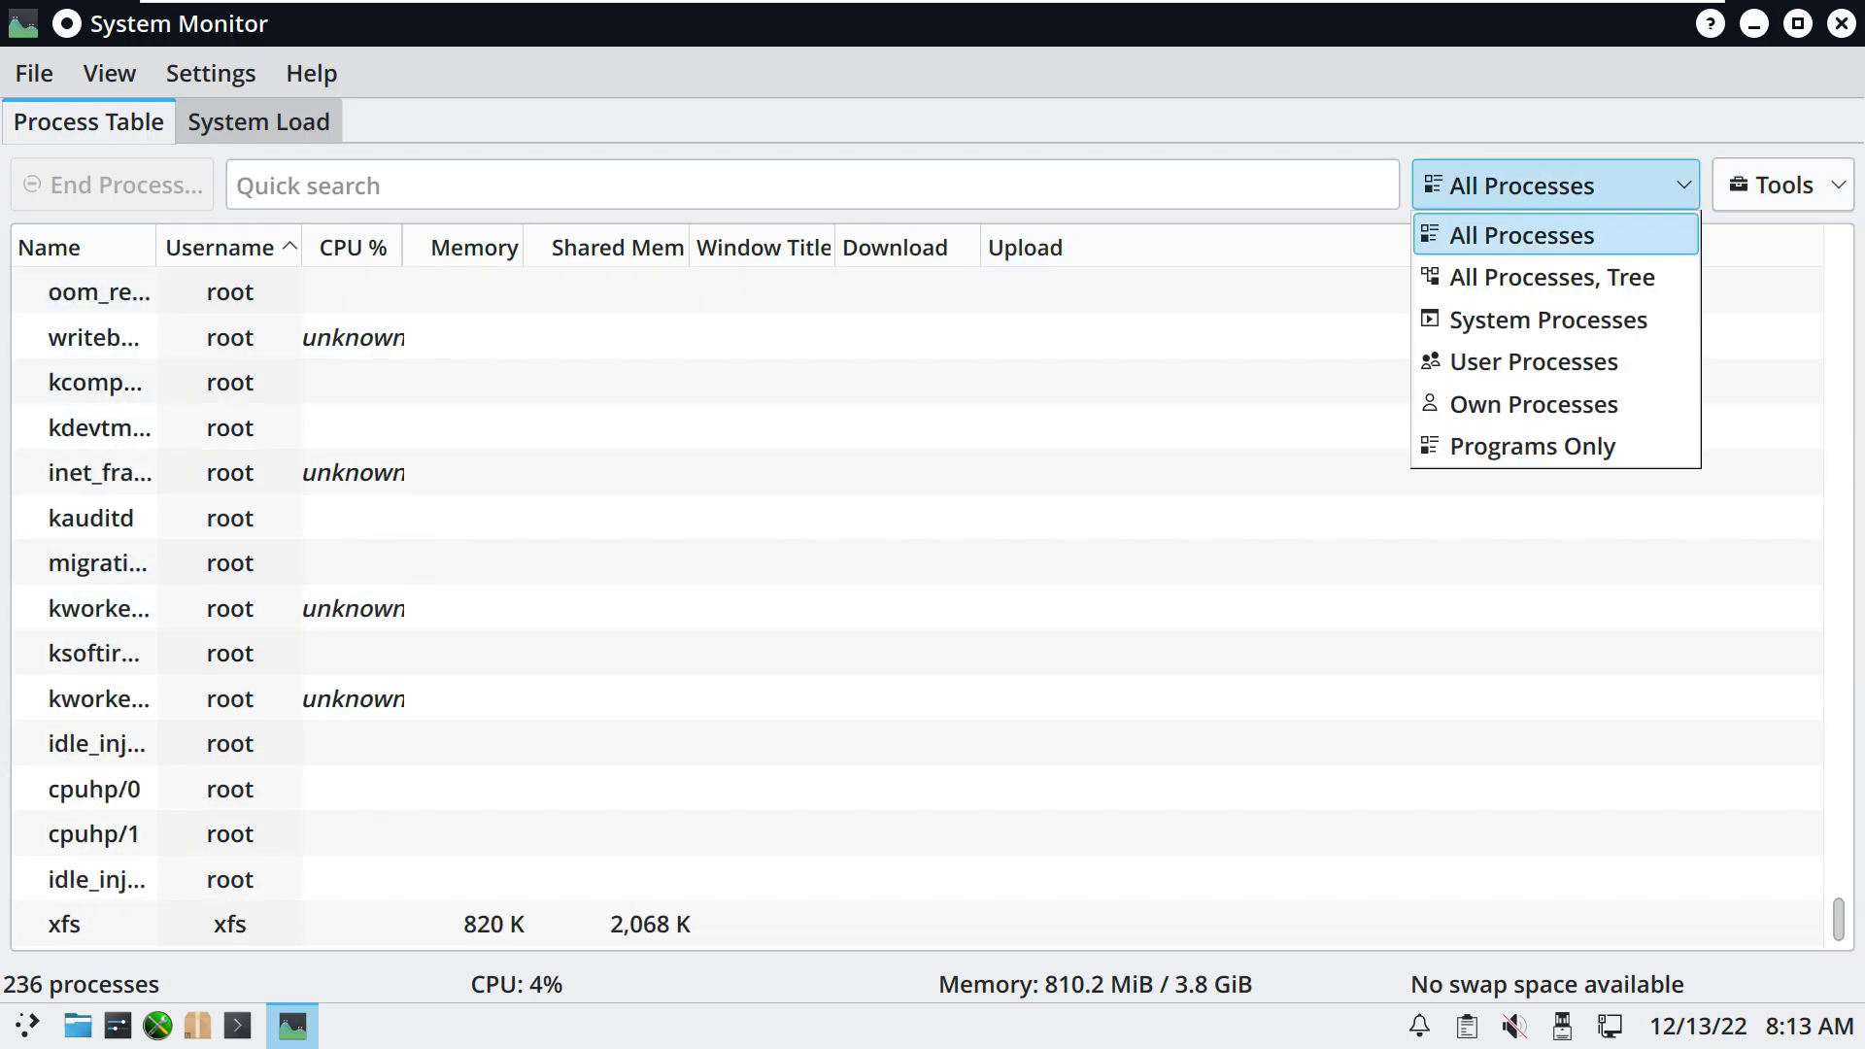
click(1554, 265)
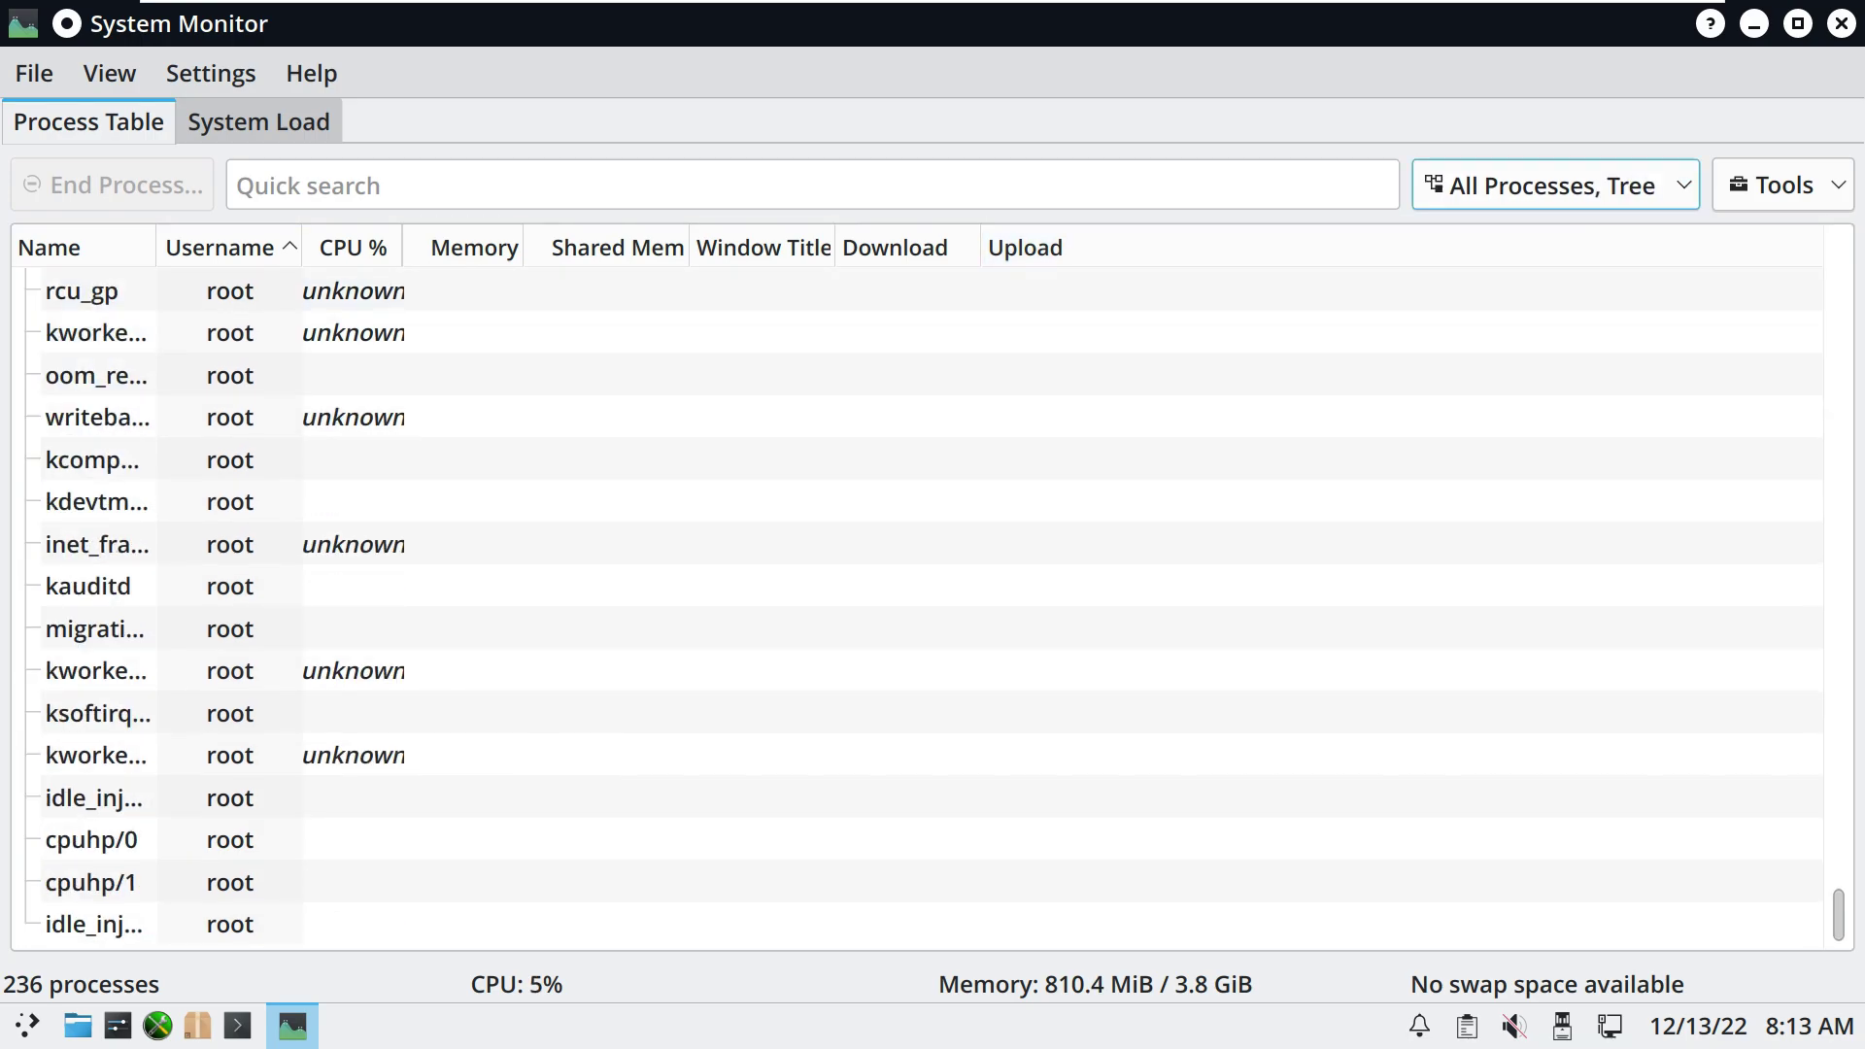
key(alt+Down)
key(Down)
key(Return)
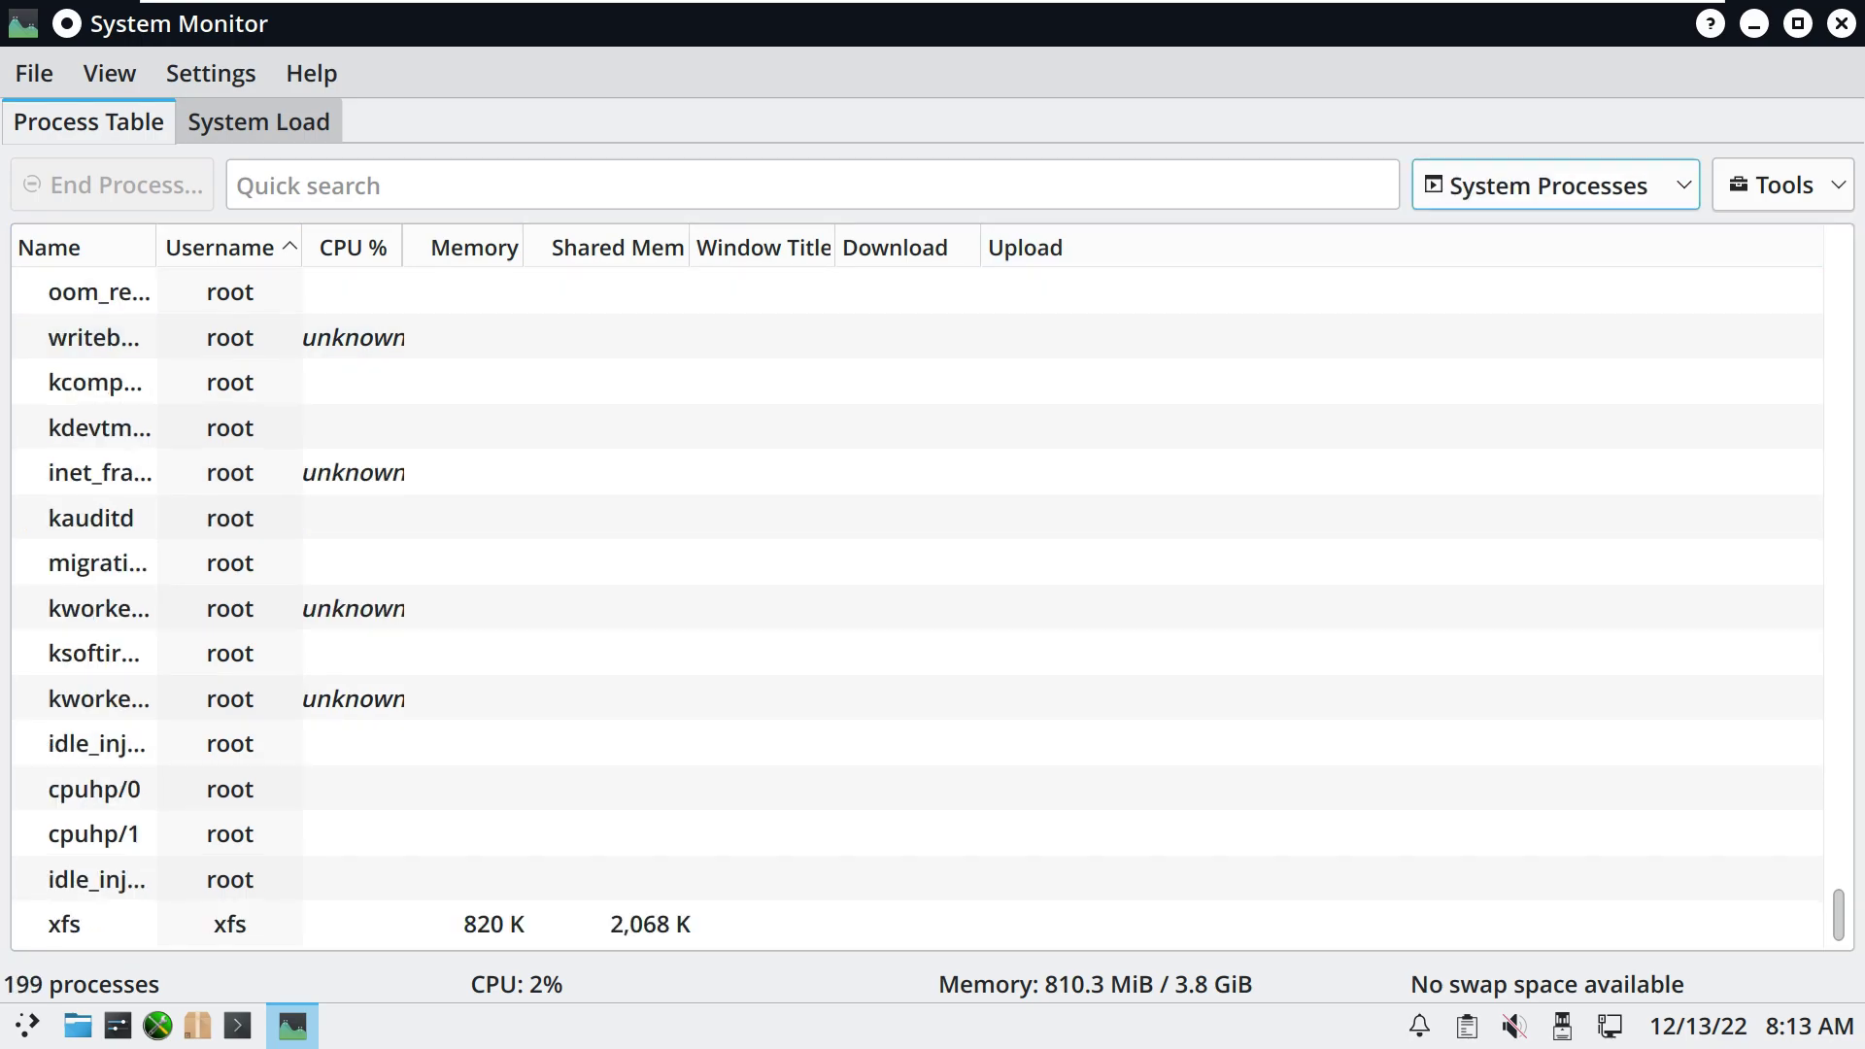
Step: Step through the User Processes and Own Processes filters and set the process table to Programs Only
key(alt+Down)
key(Down)
key(Return)
key(alt+Down)
key(Up)
key(Up)
key(Down)
key(Down)
key(Down)
key(Return)
key(alt+Down)
key(Up)
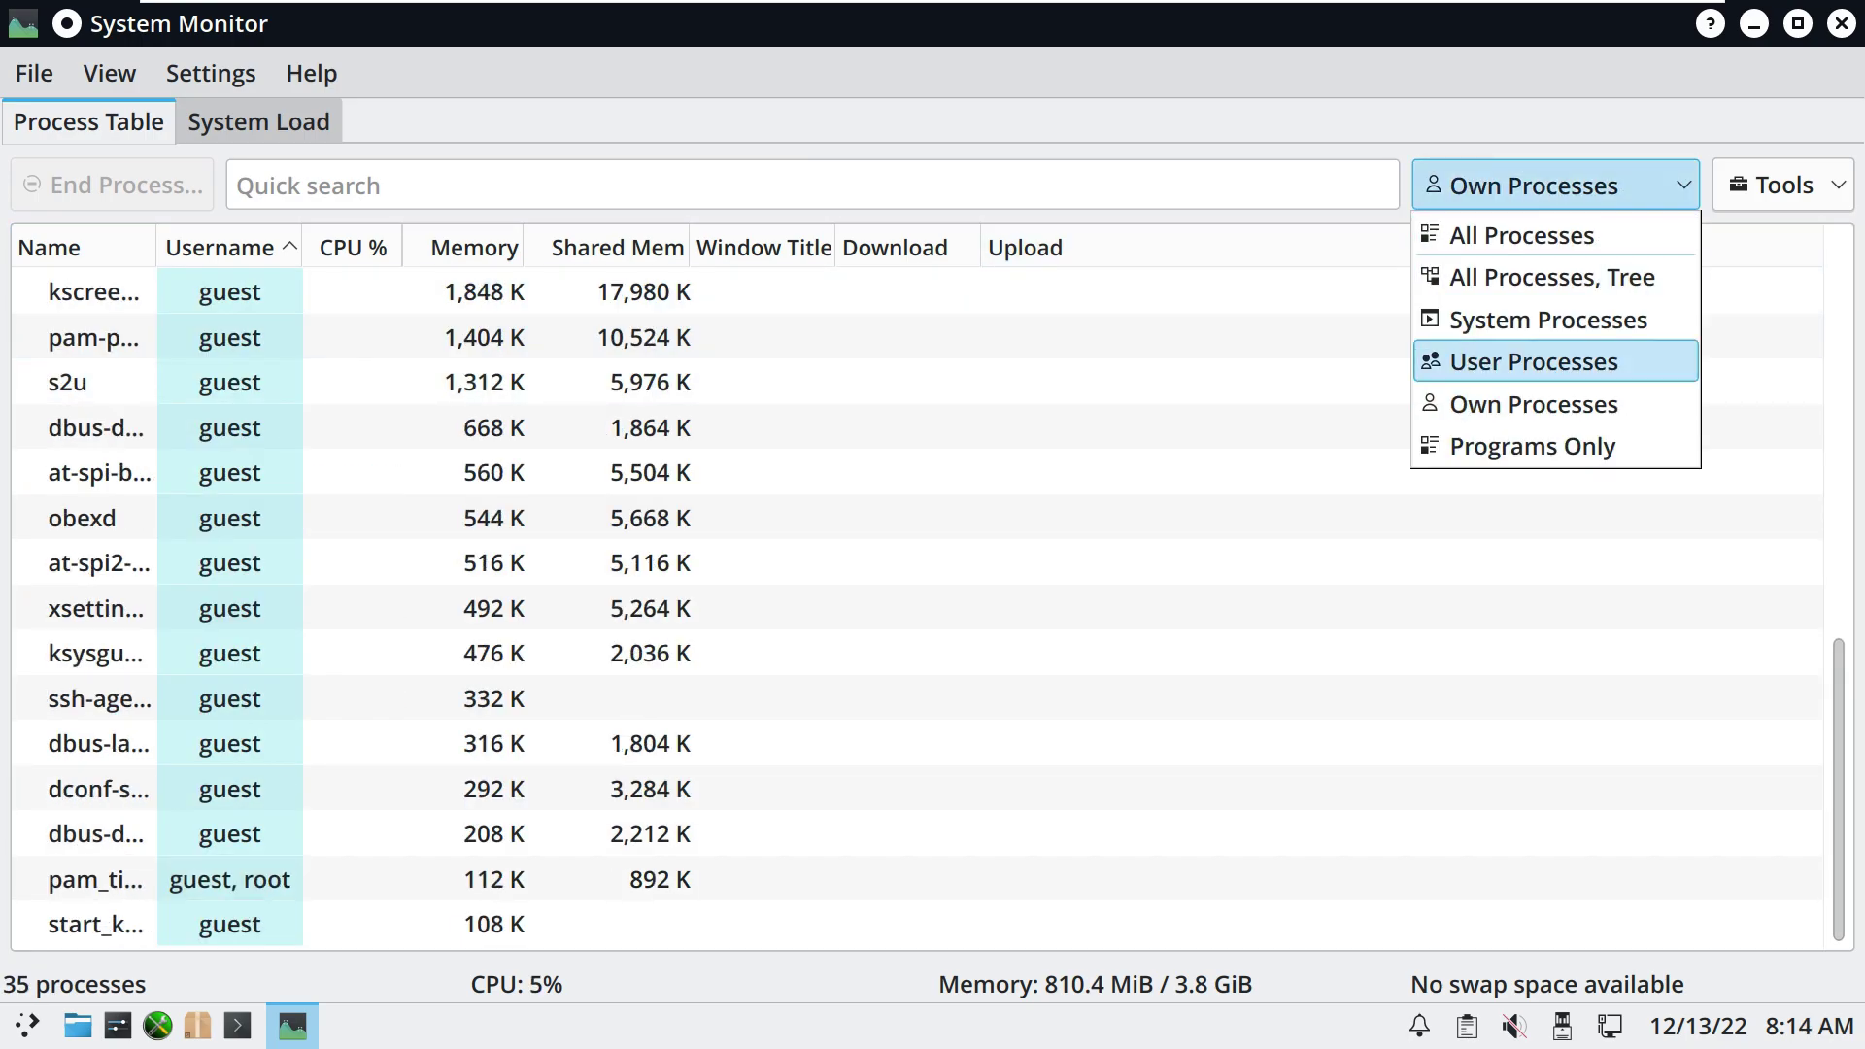
key(Down)
key(Down)
key(Return)
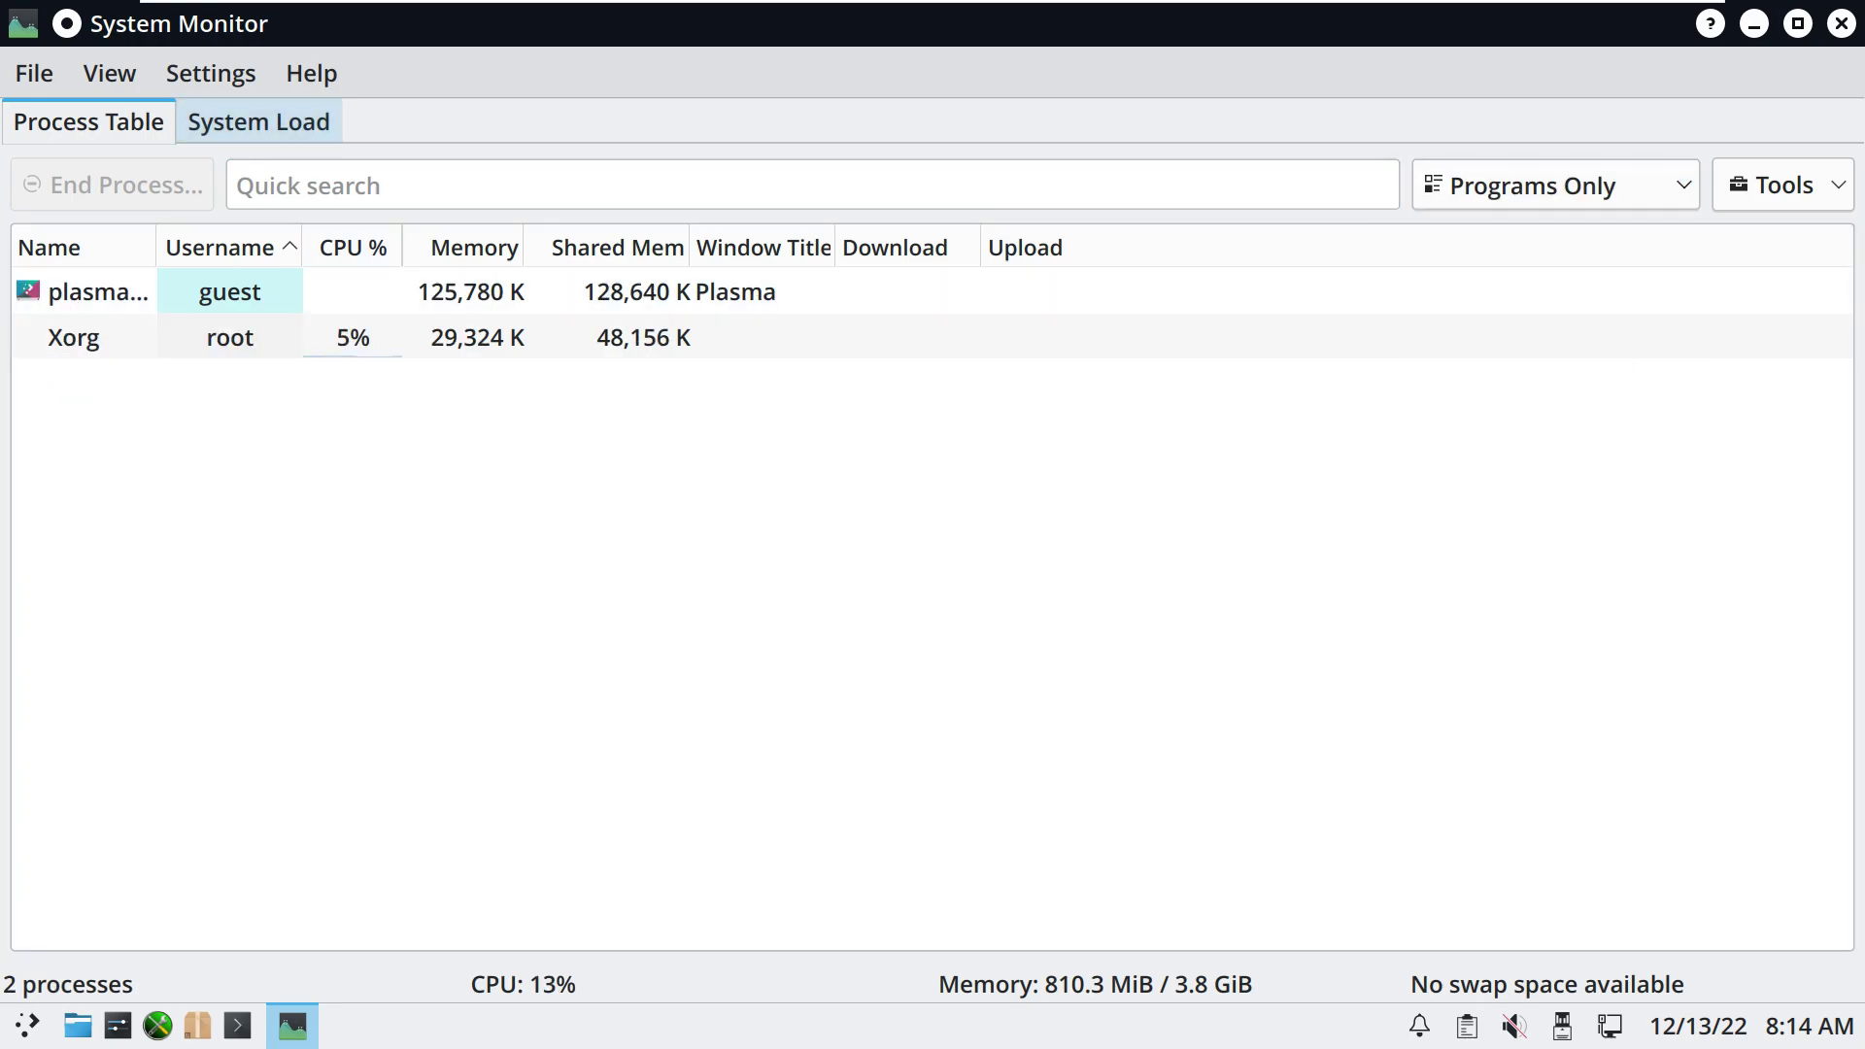
Step: Examine the System Load graphs and the About System Monitor information, then quit System Monitor
click(267, 122)
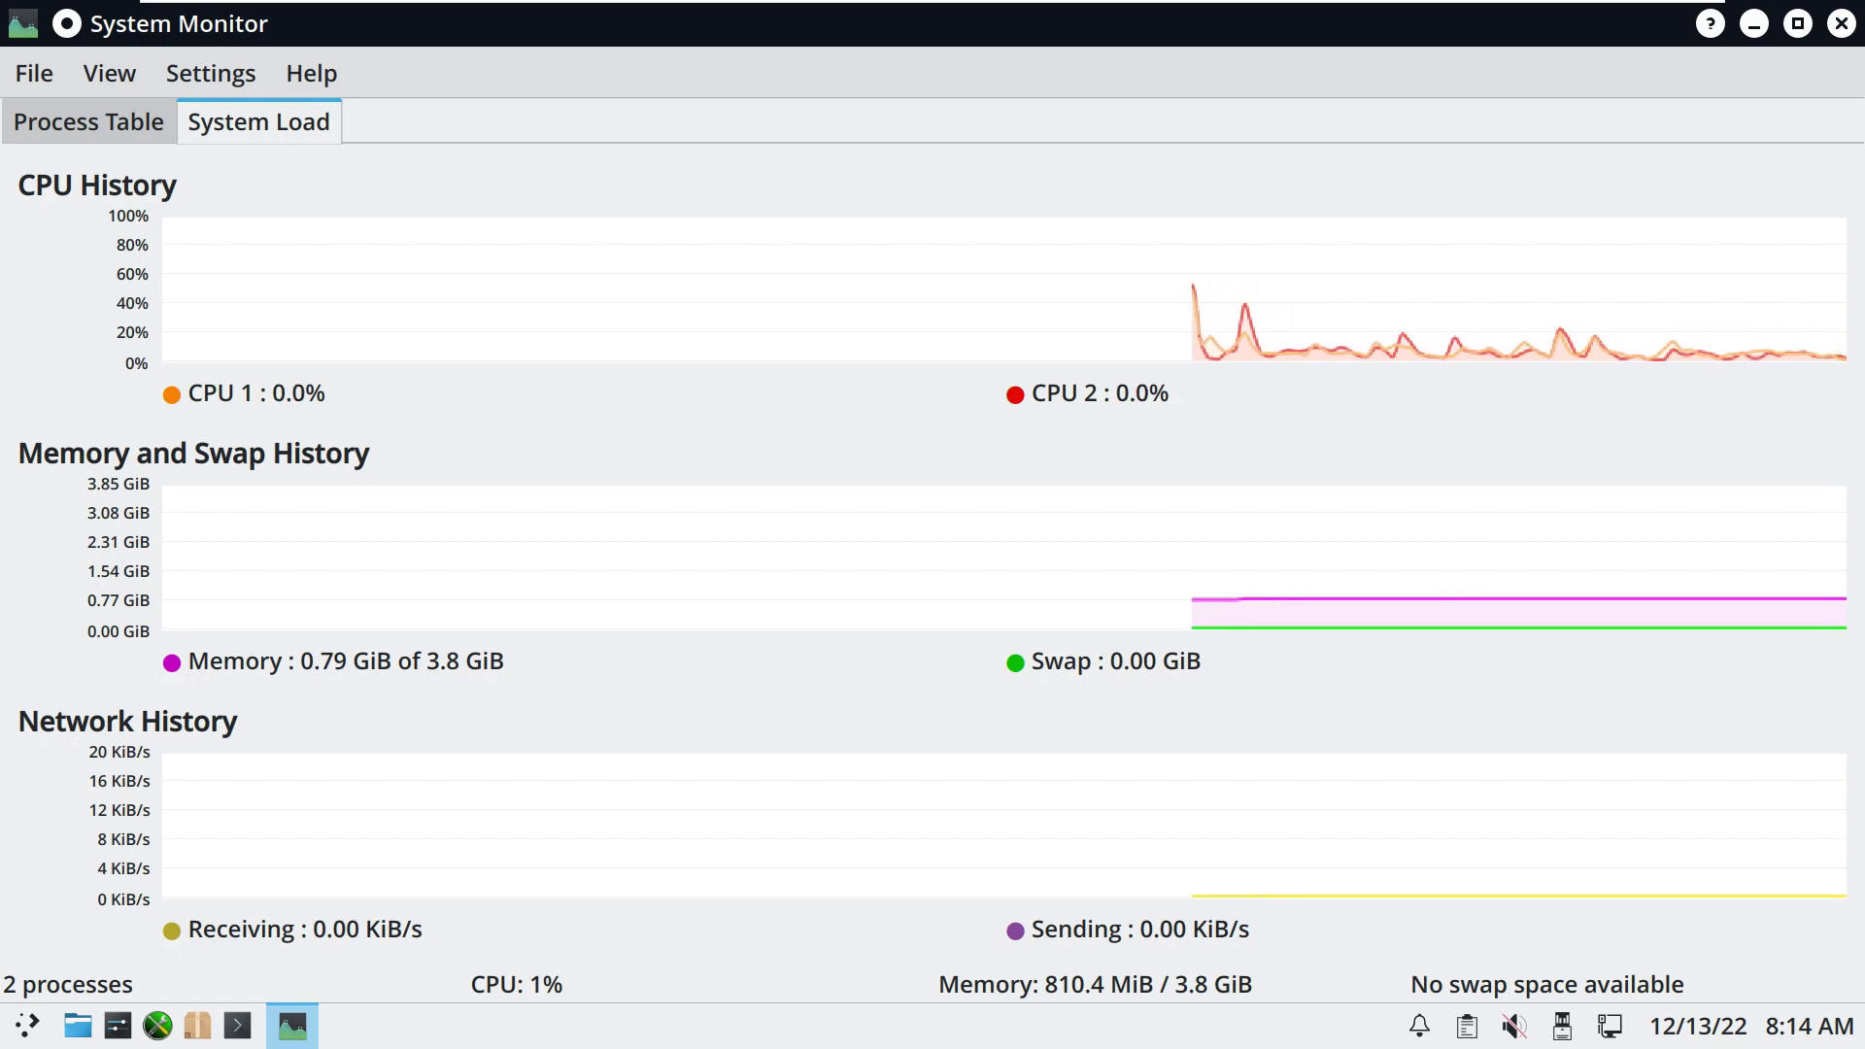
key(alt+h)
key(Up)
key(Up)
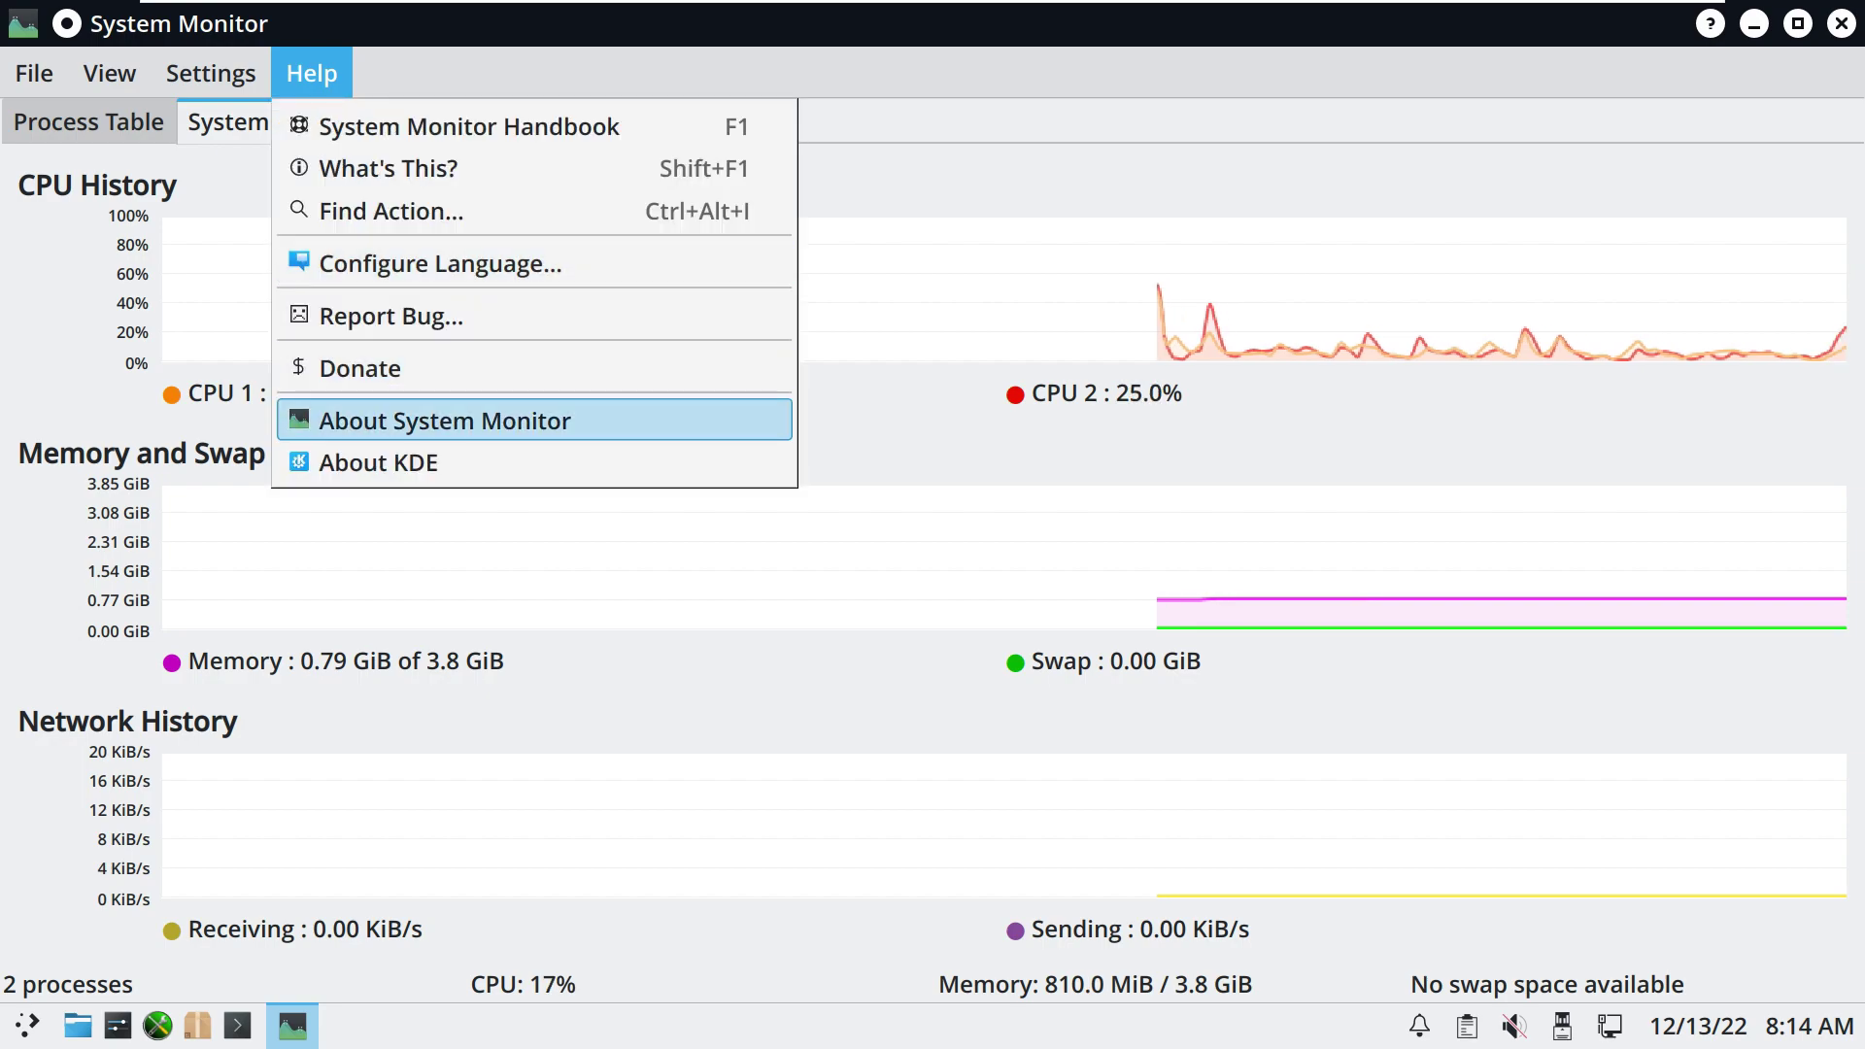
key(Return)
key(Return)
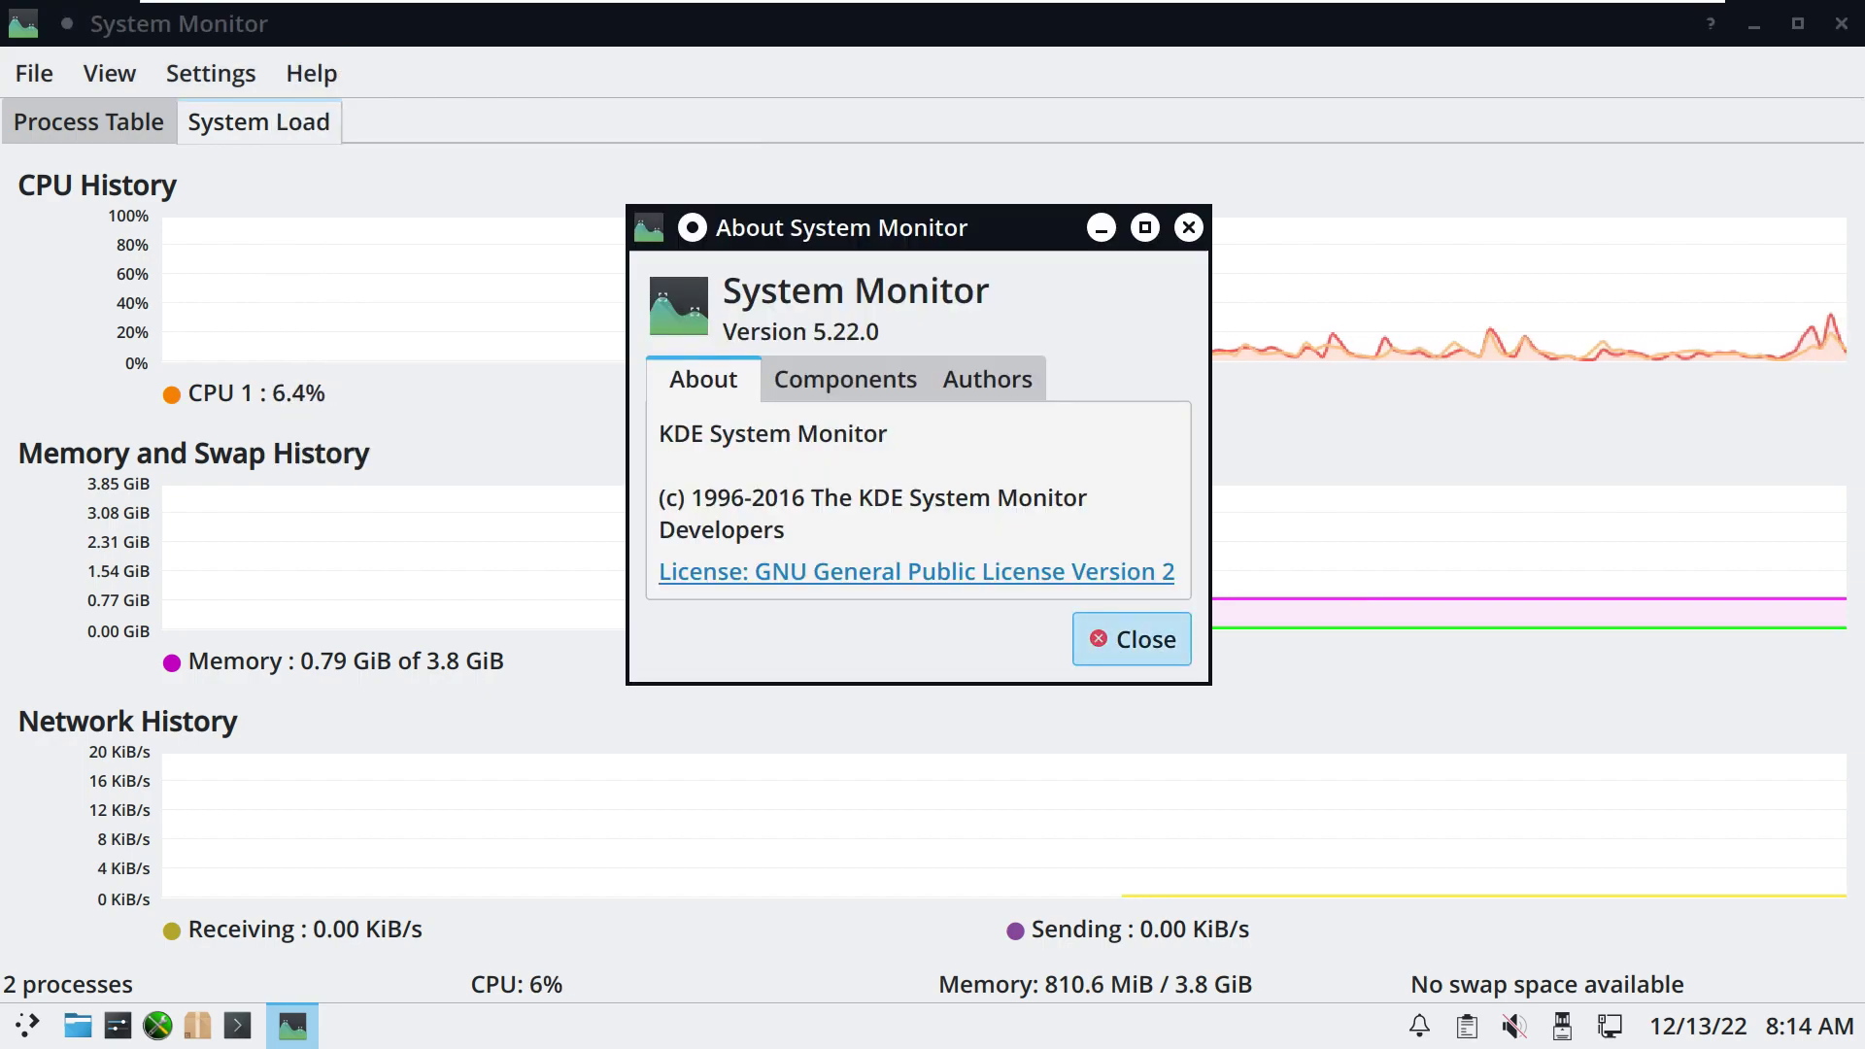
key(ctrl+q)
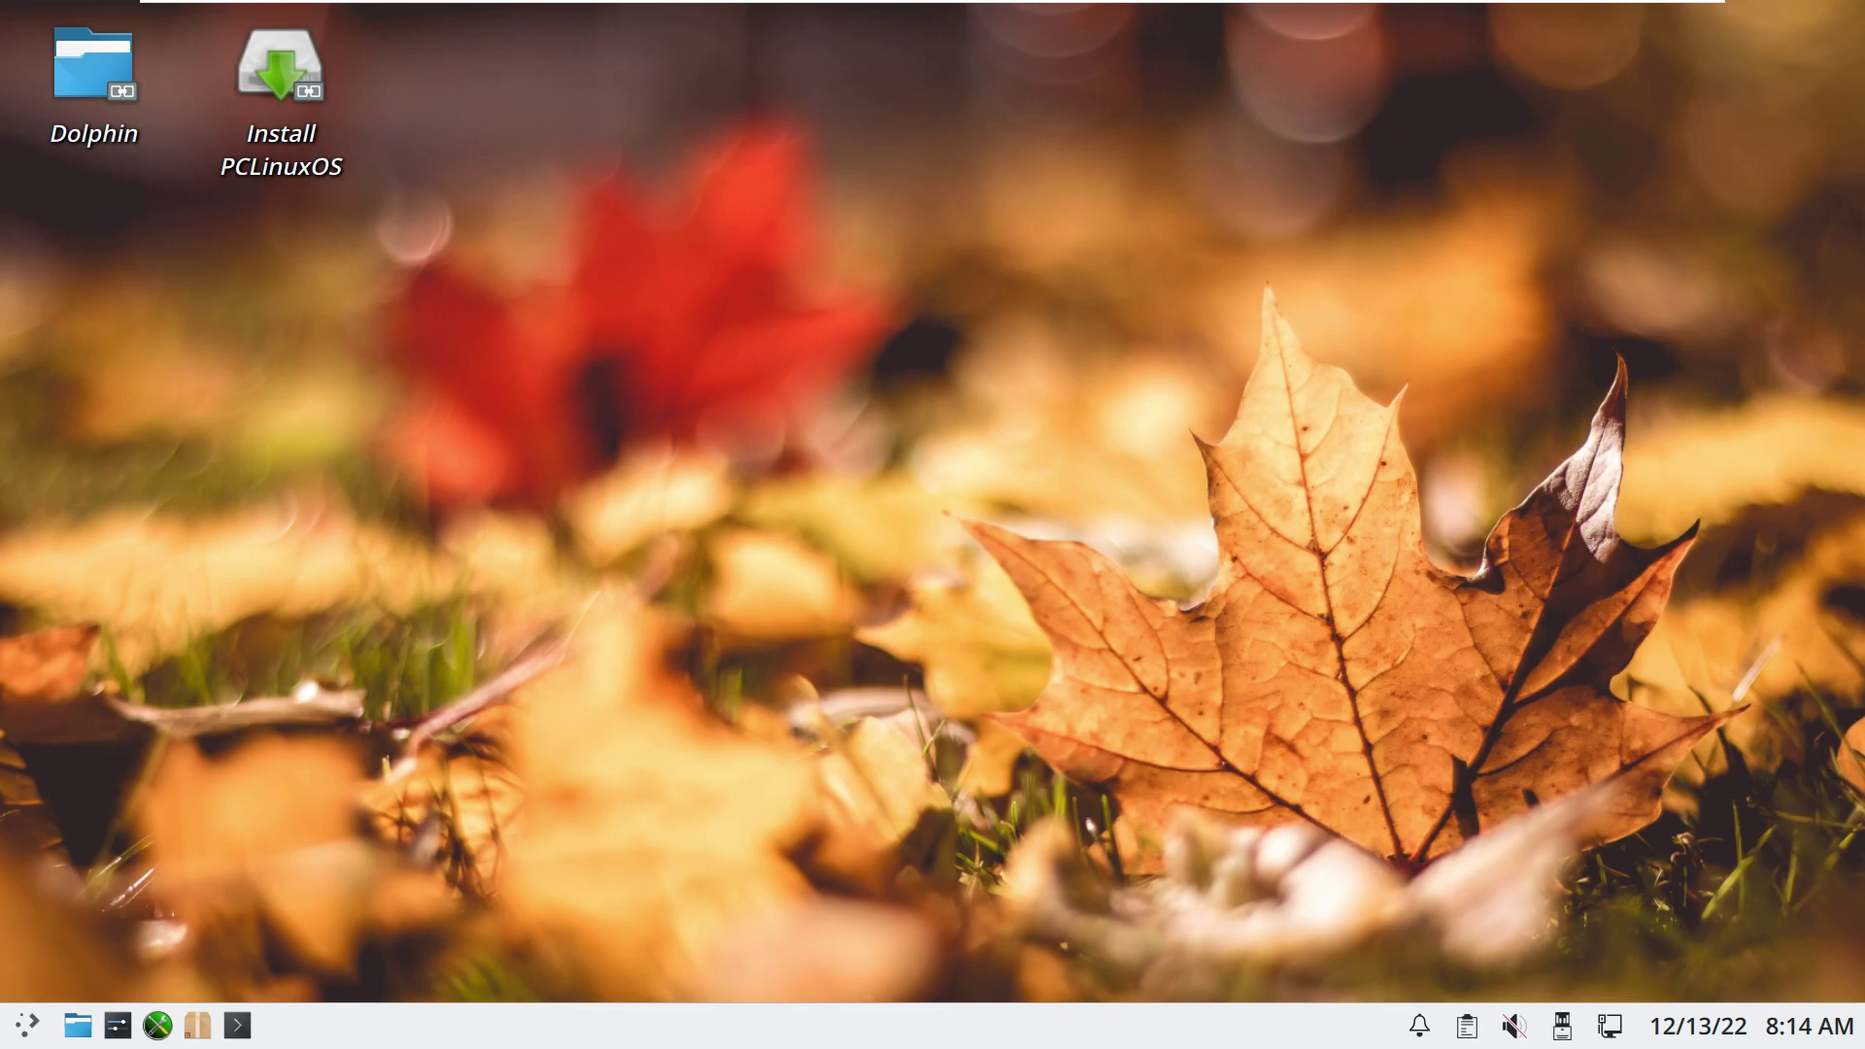
Step: Request a shutdown of the PCLinuxOS live session
key(super)
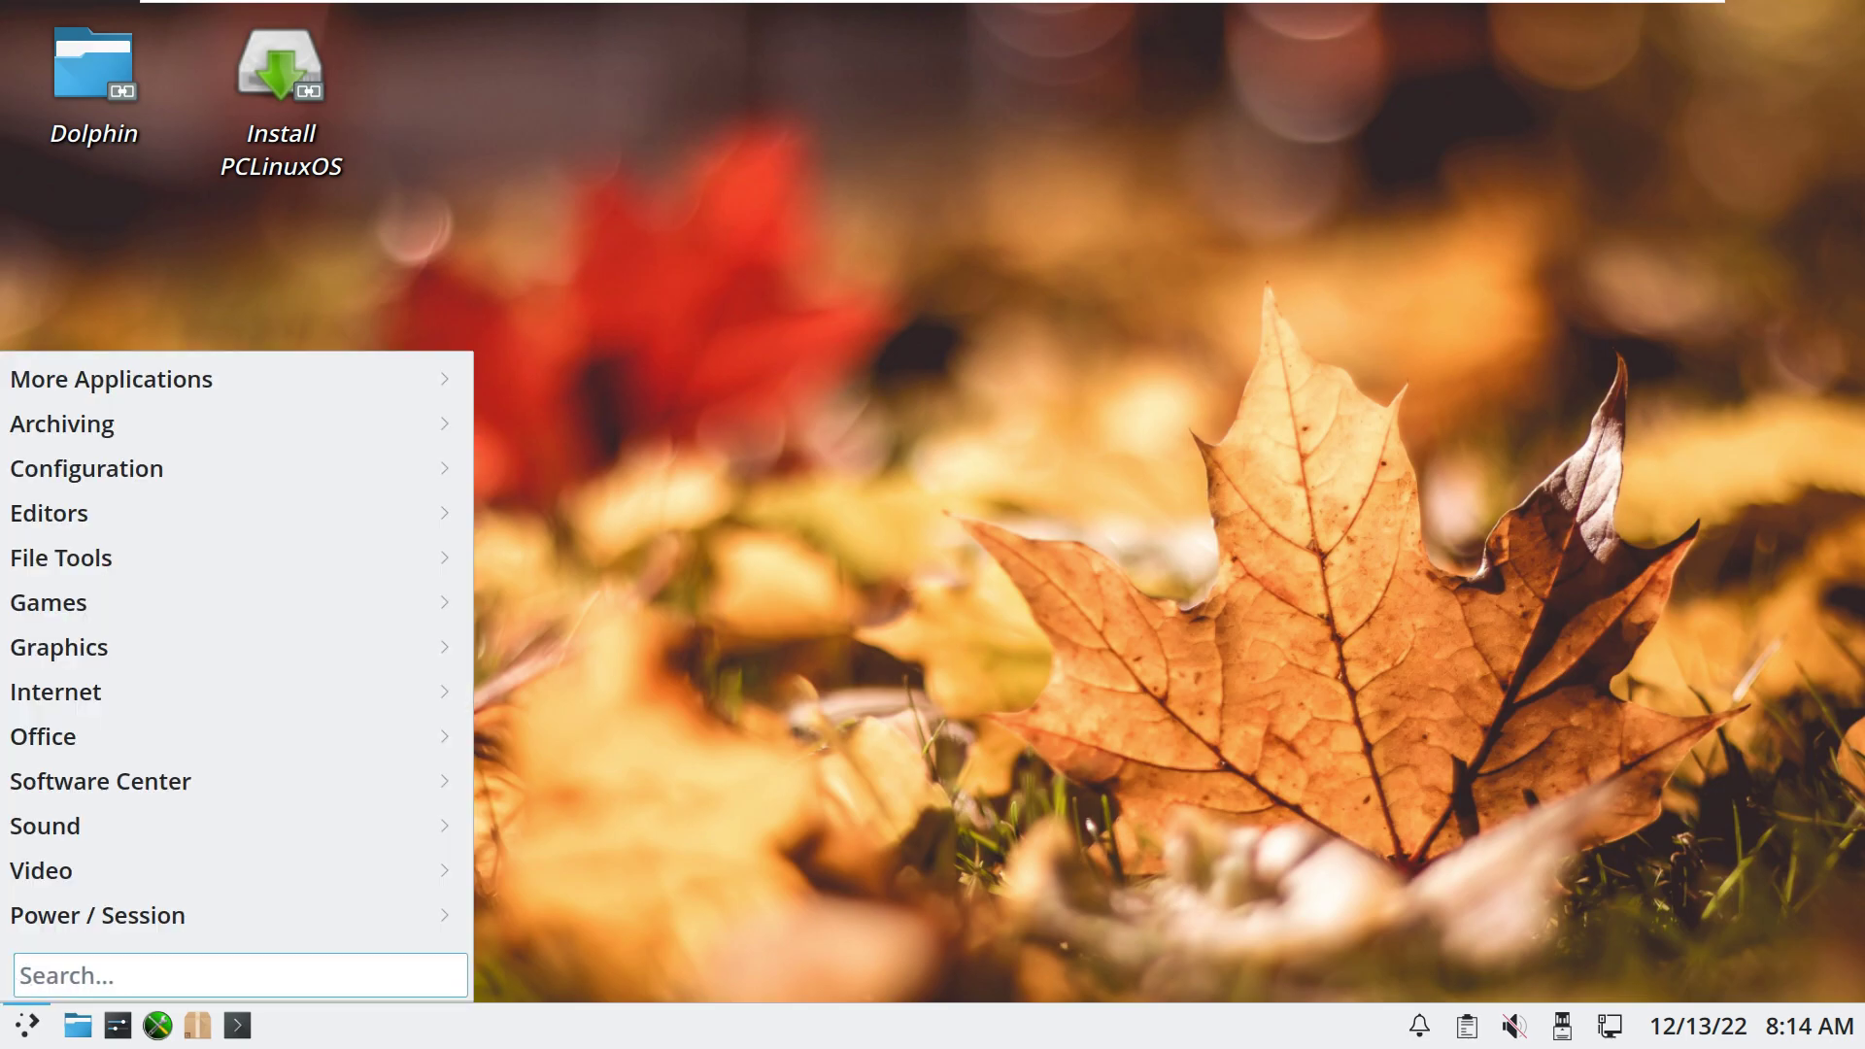
key(Up)
key(Right)
key(Up)
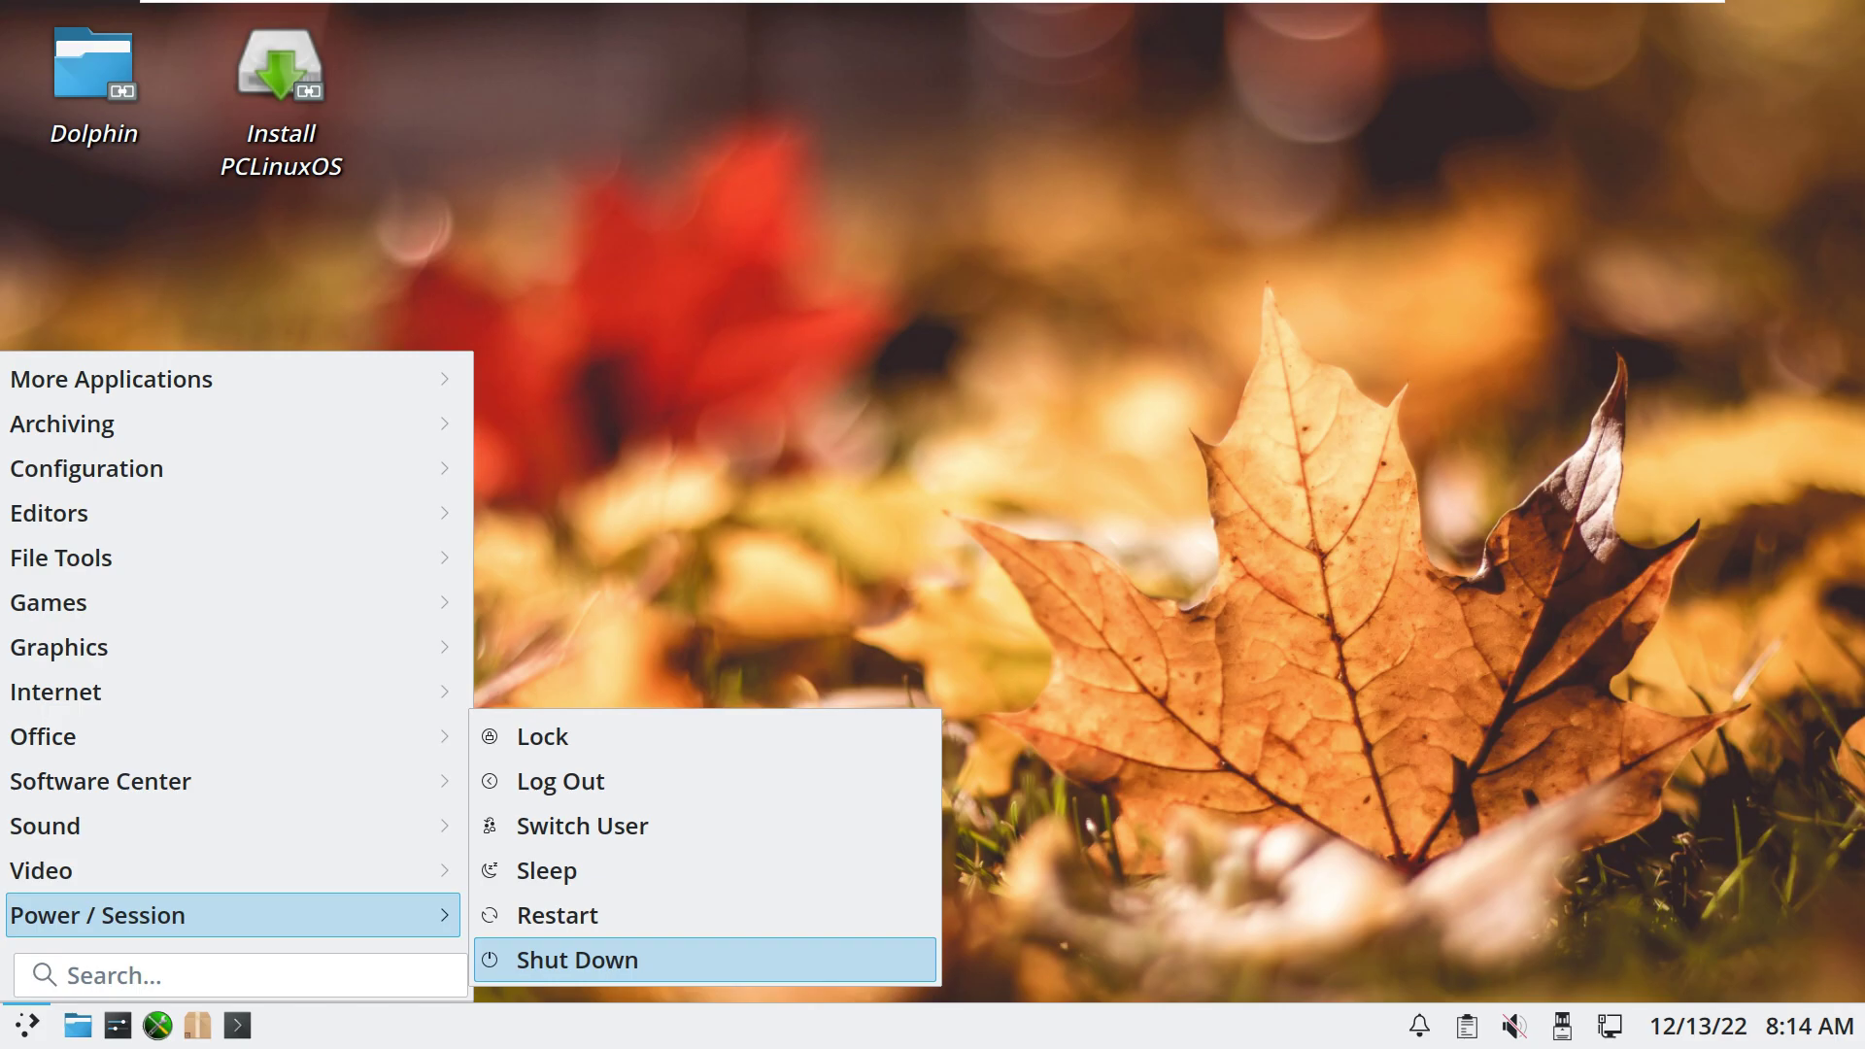
key(Return)
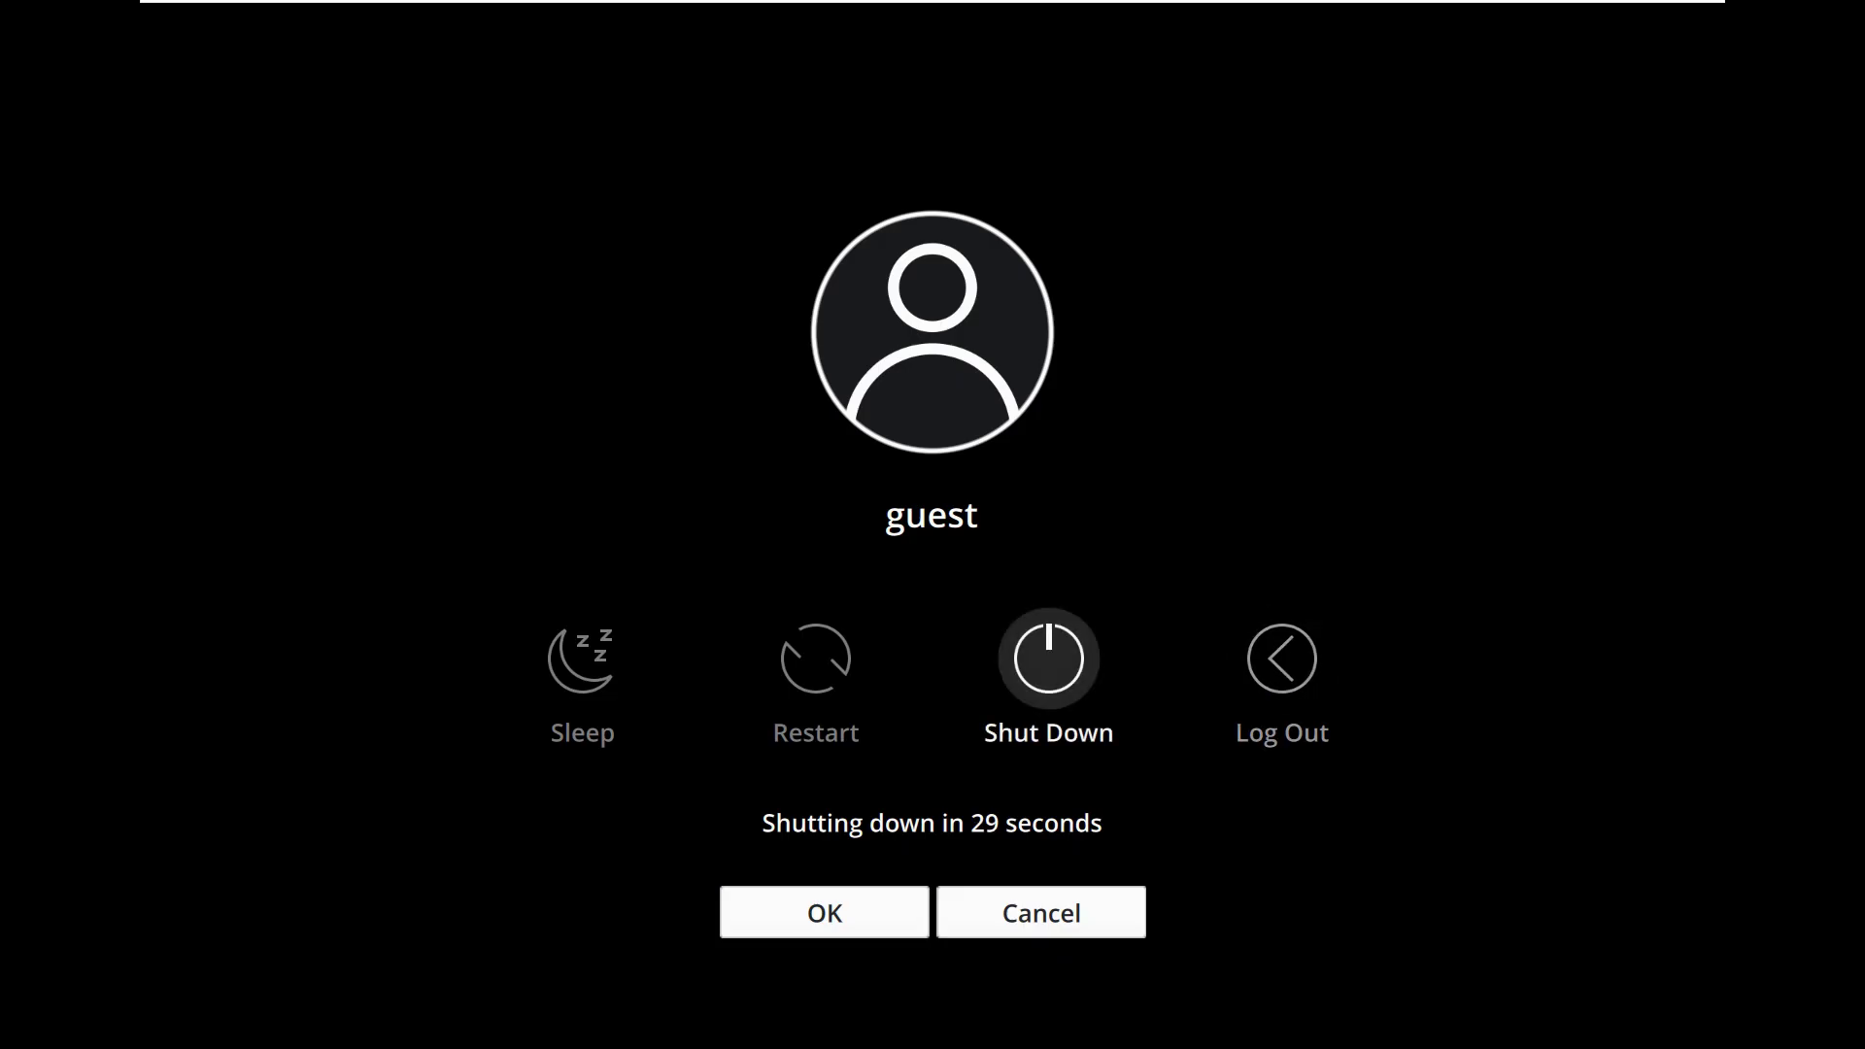